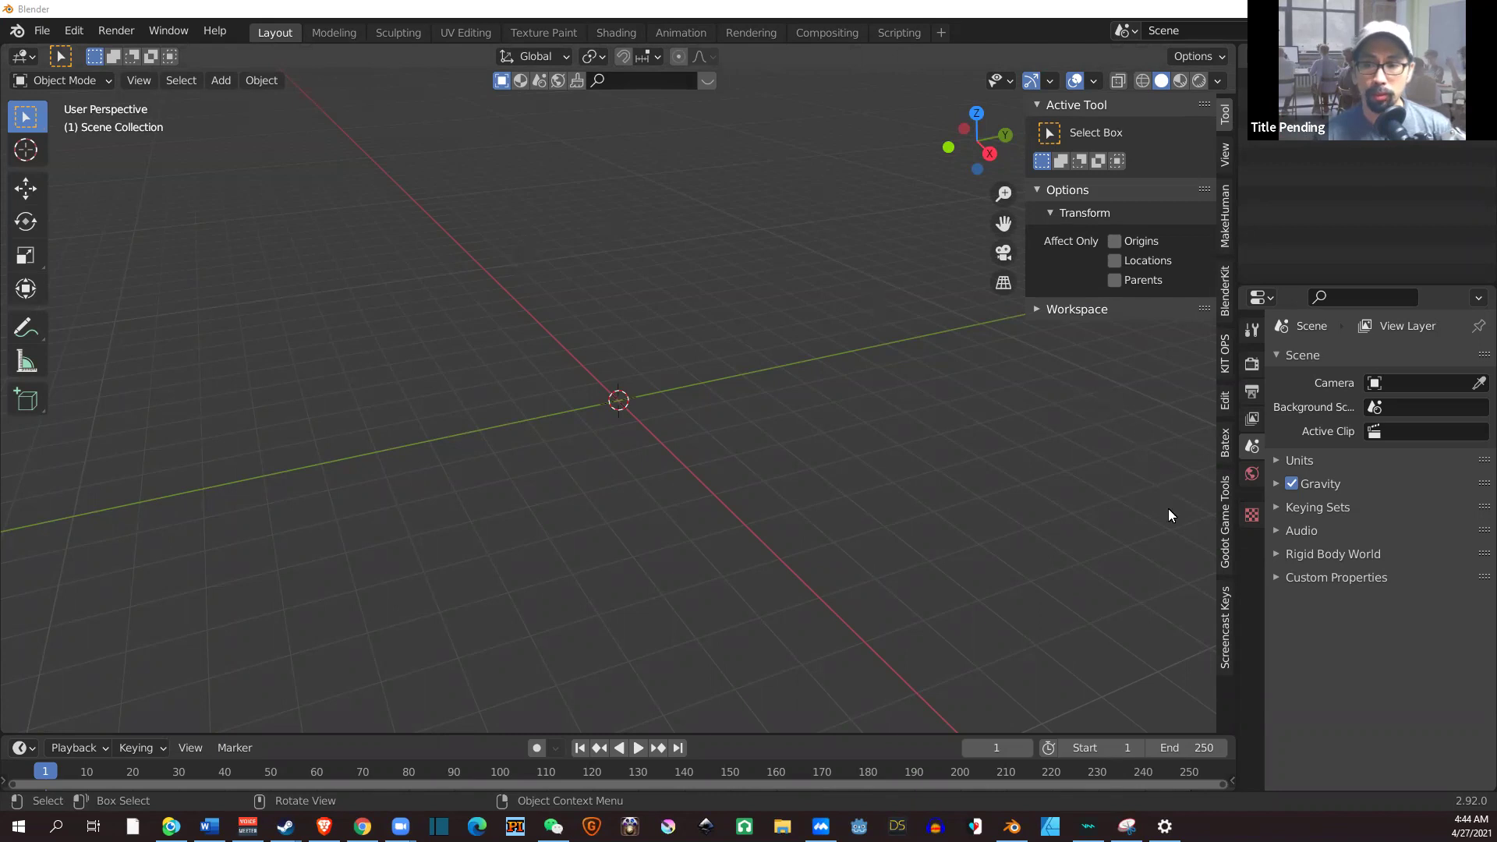
Show the Godot Game Tools tab in the 3D Viewport sidebar.
left_click(1225, 504)
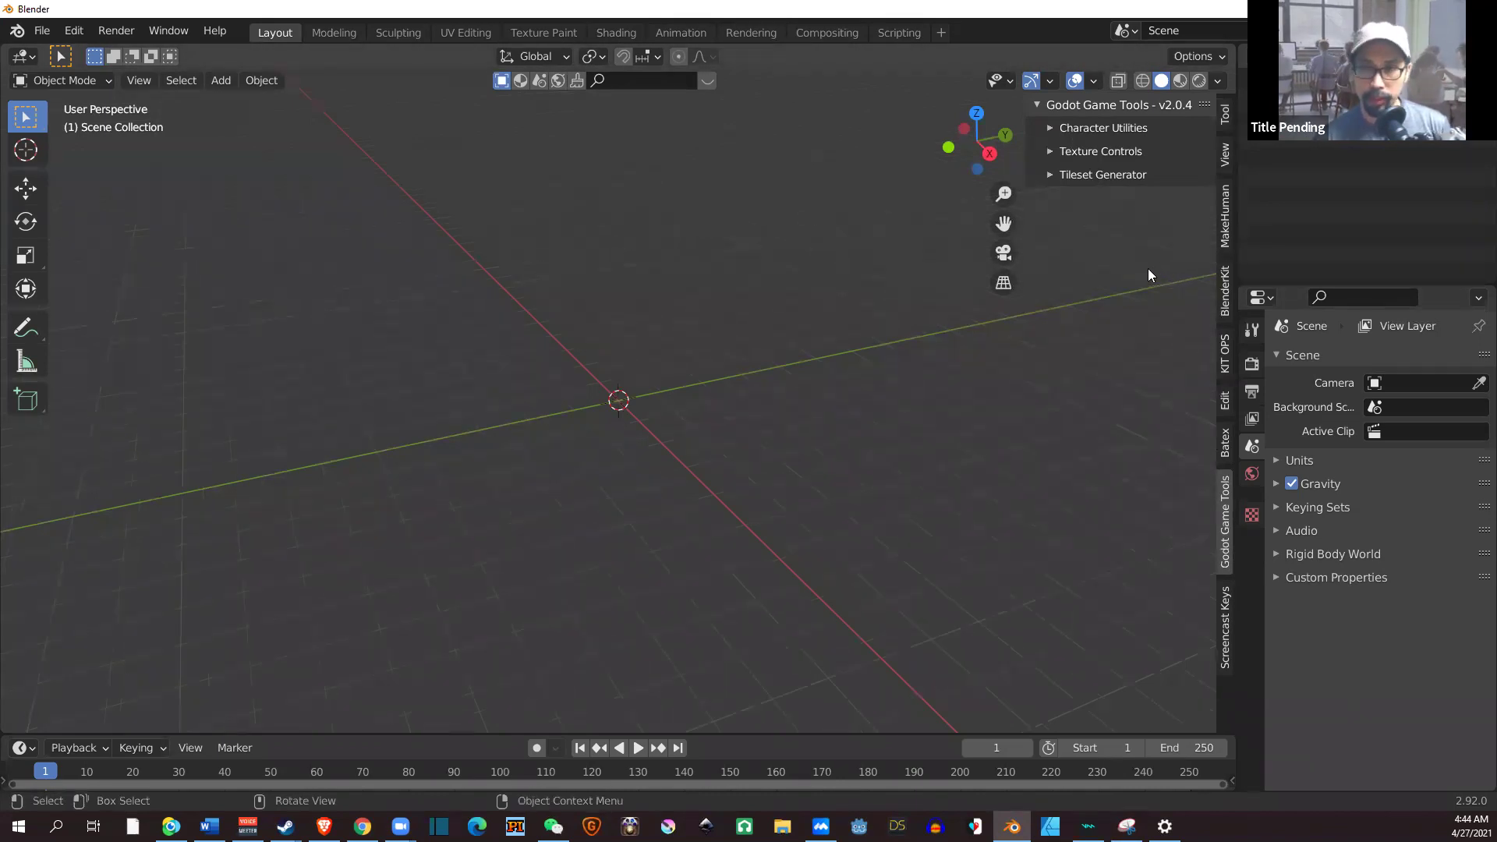
Expand Character Utilities and its Armature subpanel to show Hips Scale and Initialize Character.
left_click(1053, 129)
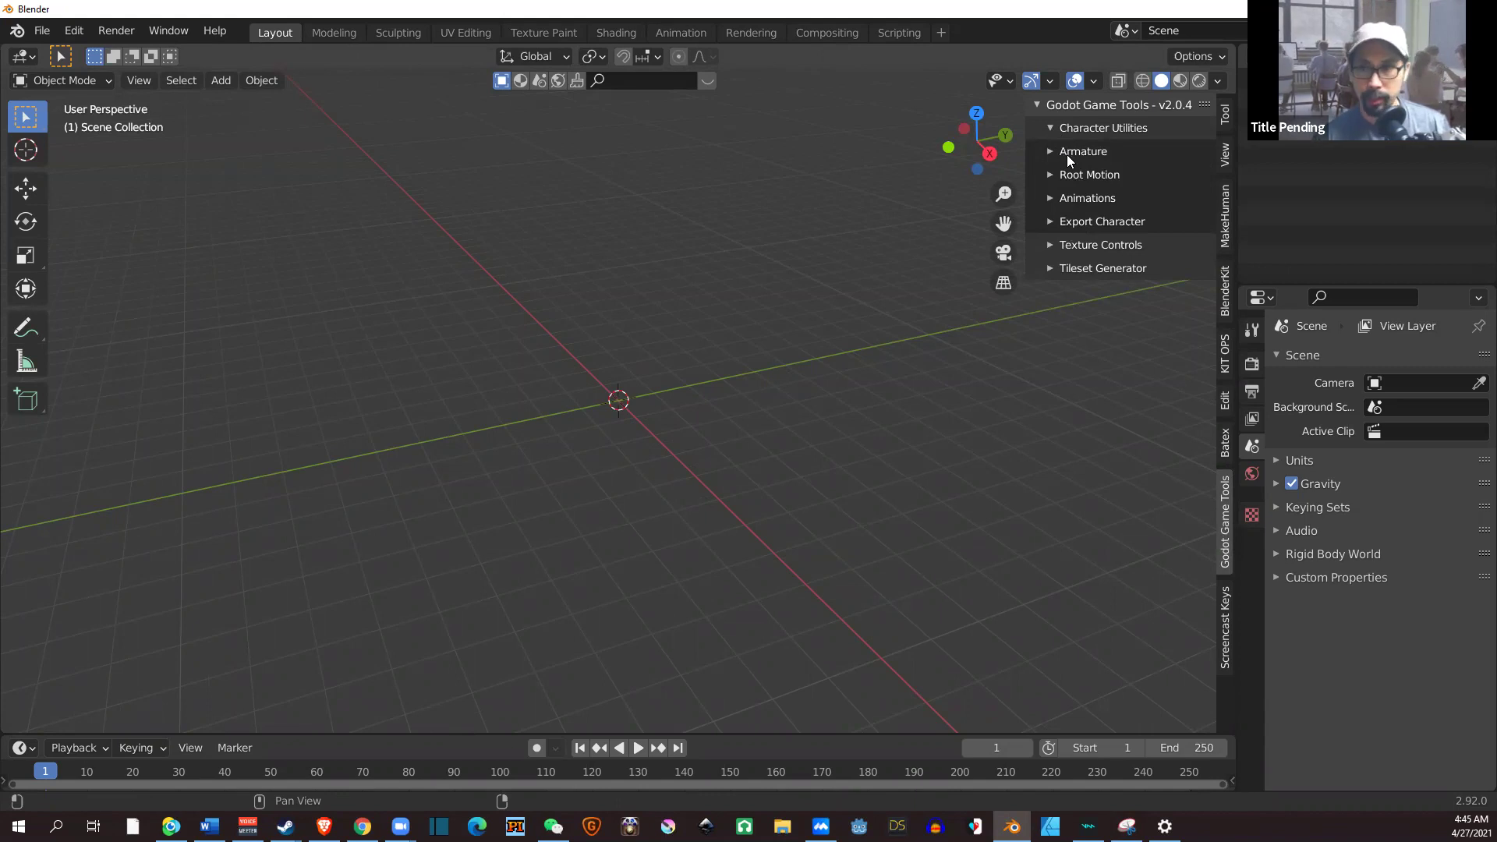
left_click(1070, 156)
left_click(1076, 129)
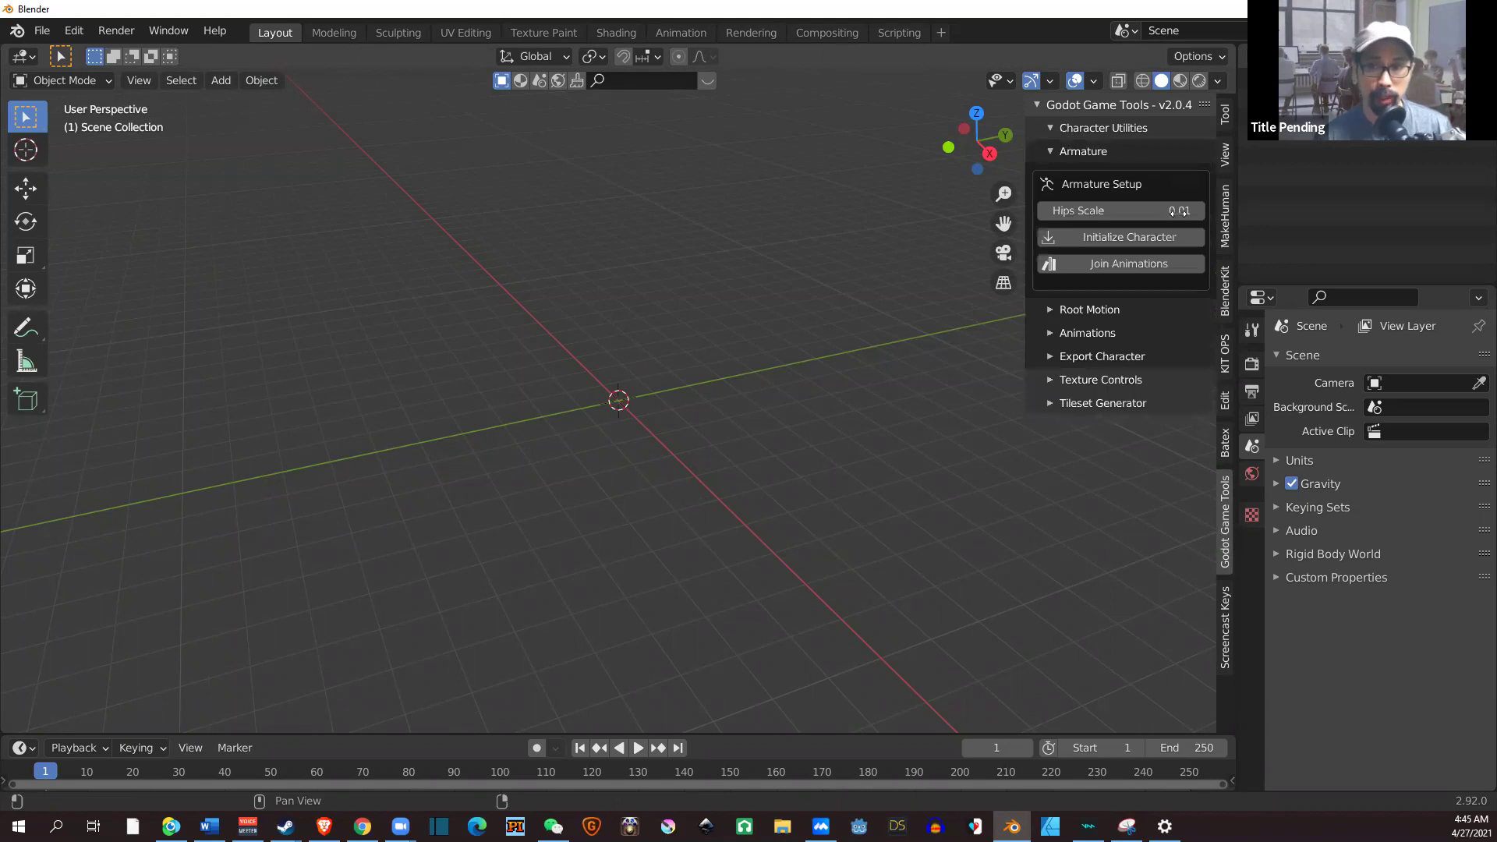
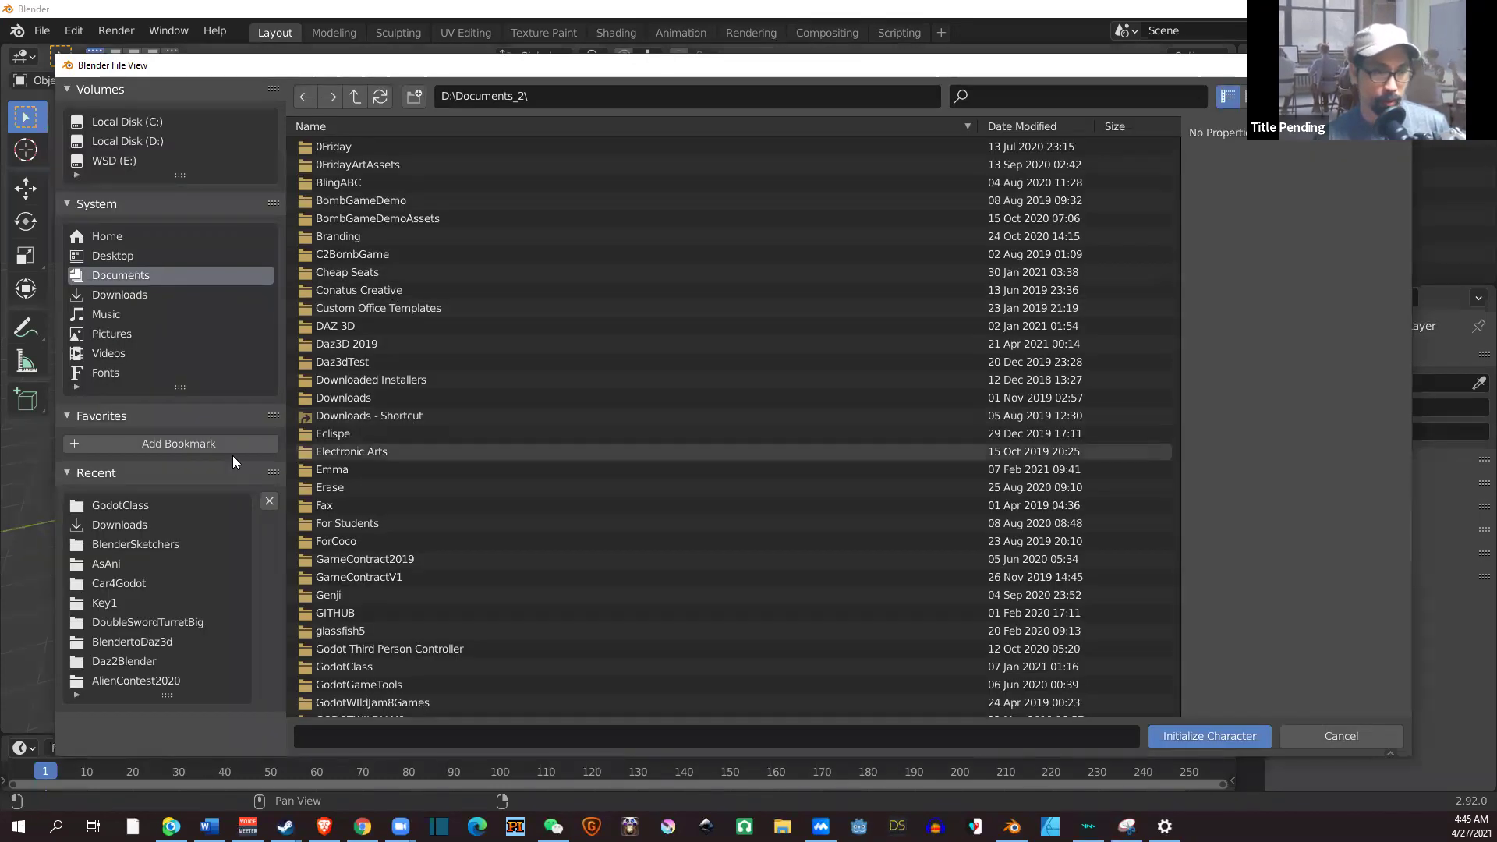
Load the T-pose character file from D:\Movies\GodotClass\Godot_Multiplayer\mp_platformer\1stPersonPlayer\AsAni.
left_click(117, 352)
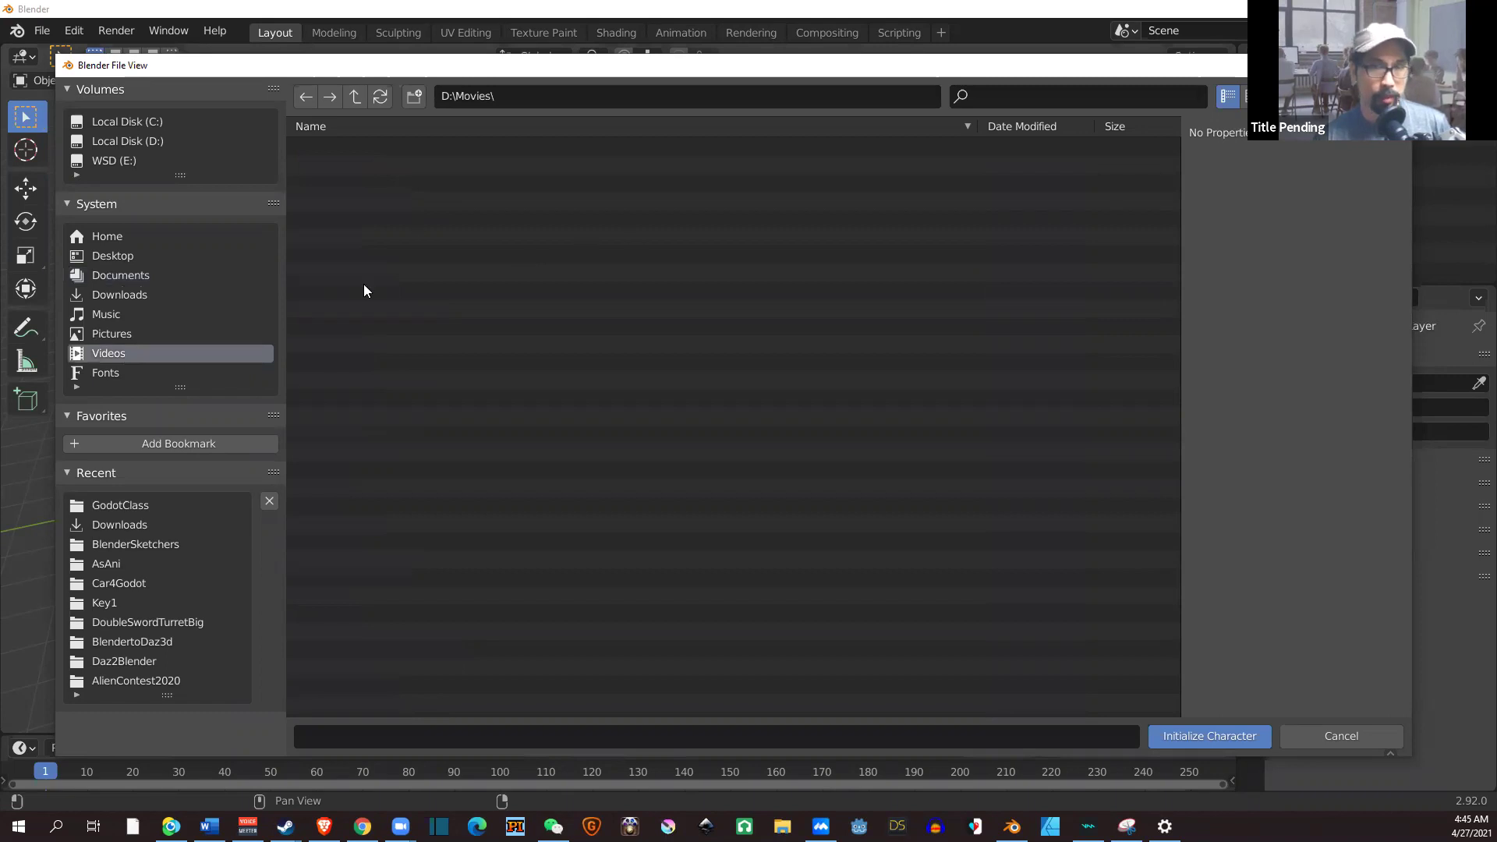
double_click(438, 384)
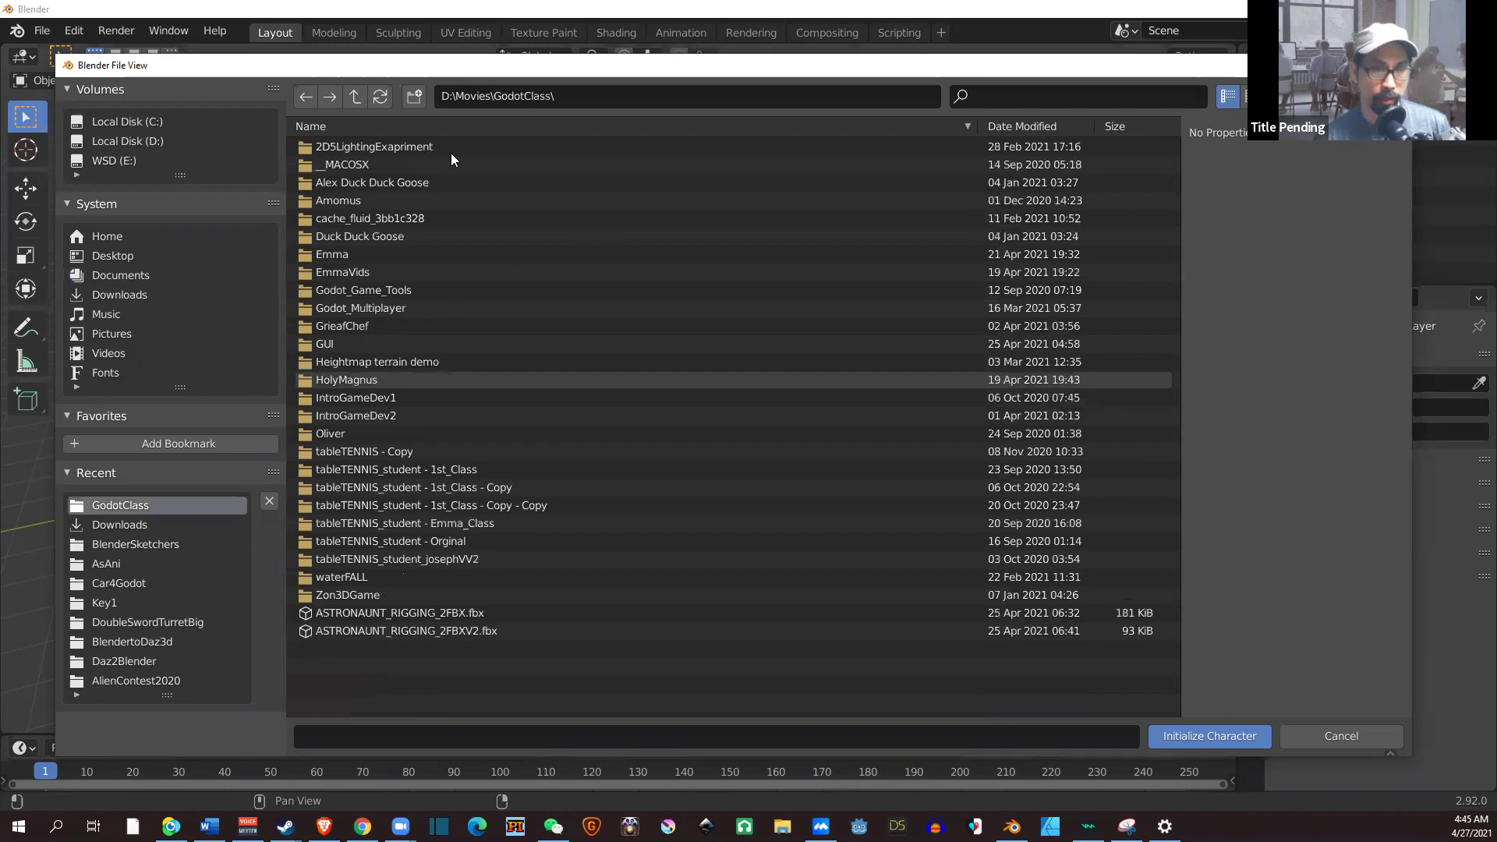
double_click(417, 310)
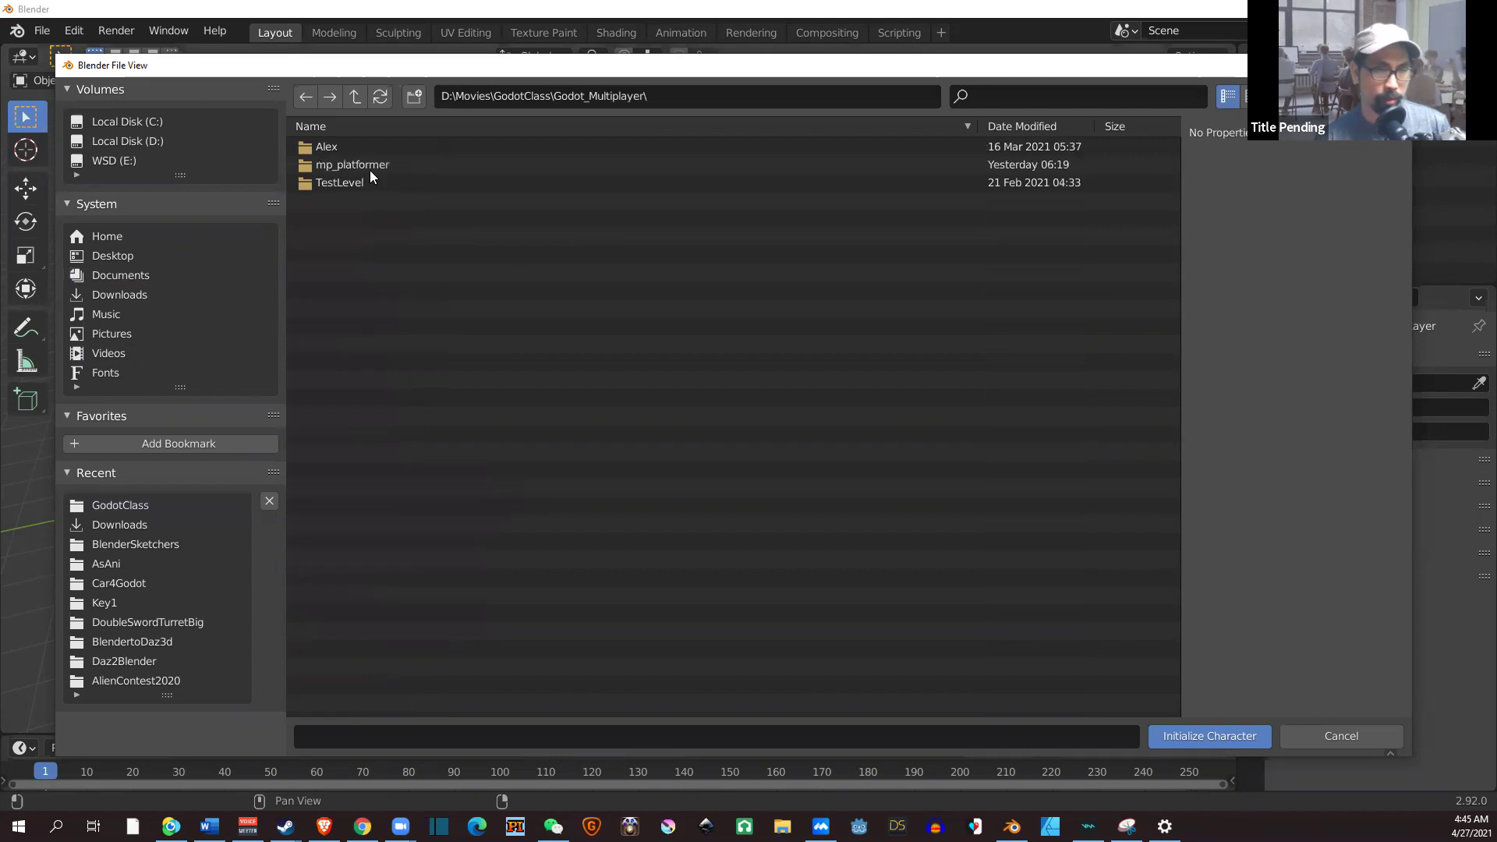
double_click(369, 167)
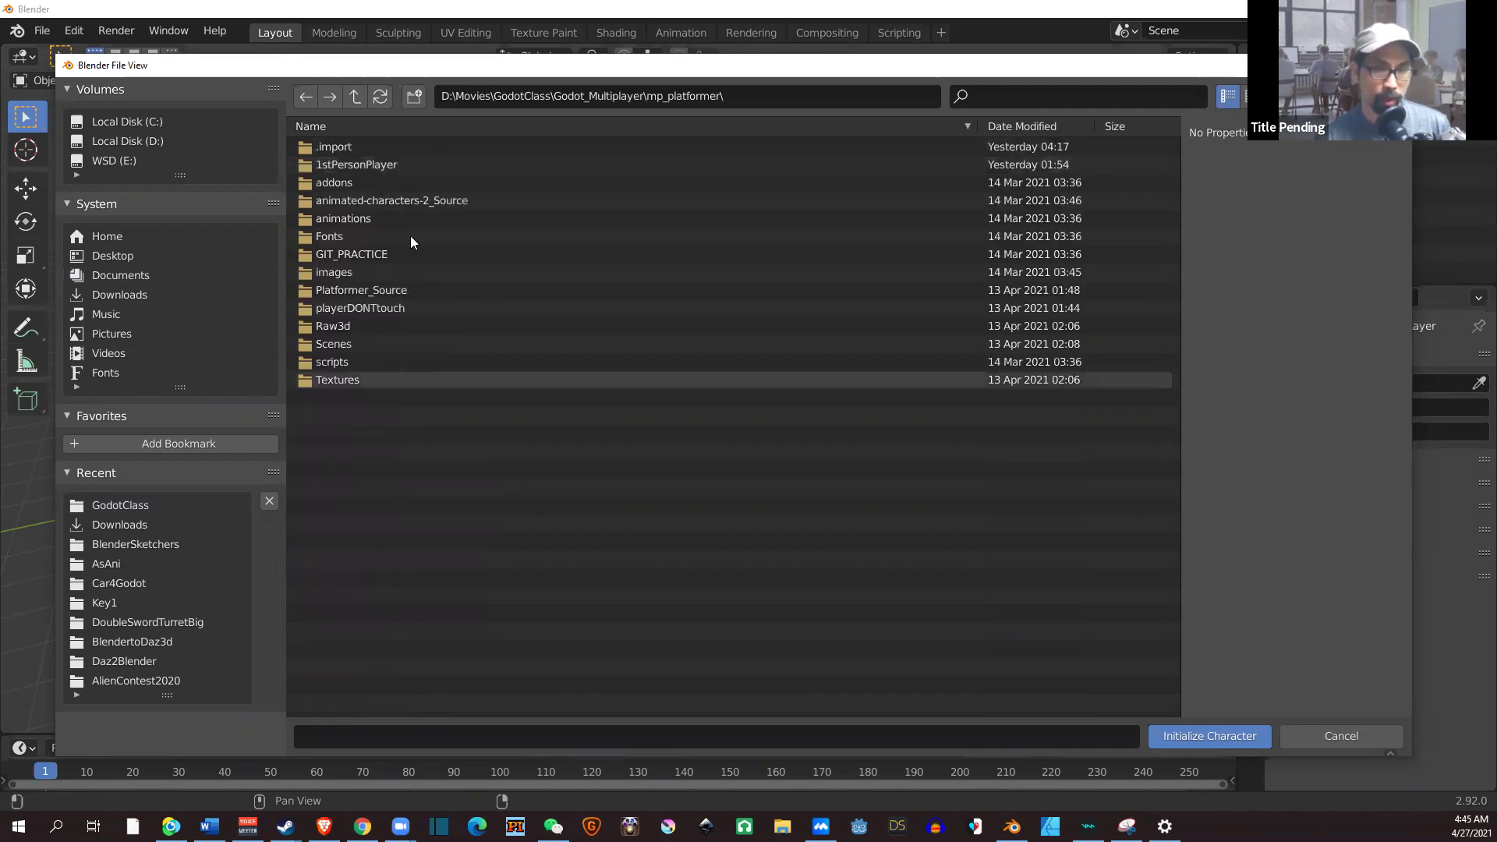
double_click(393, 168)
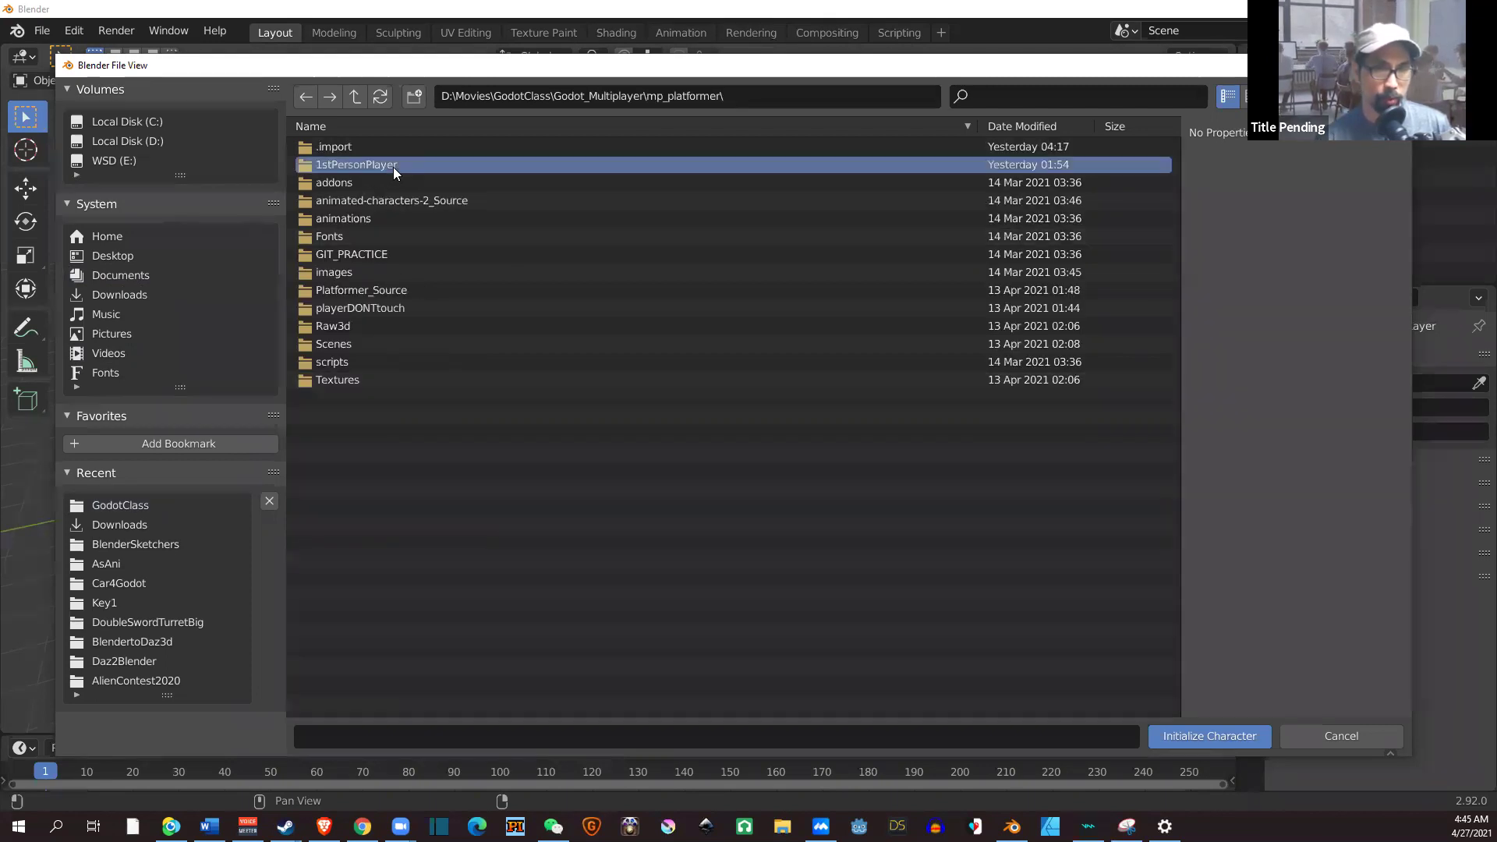
key("Return")
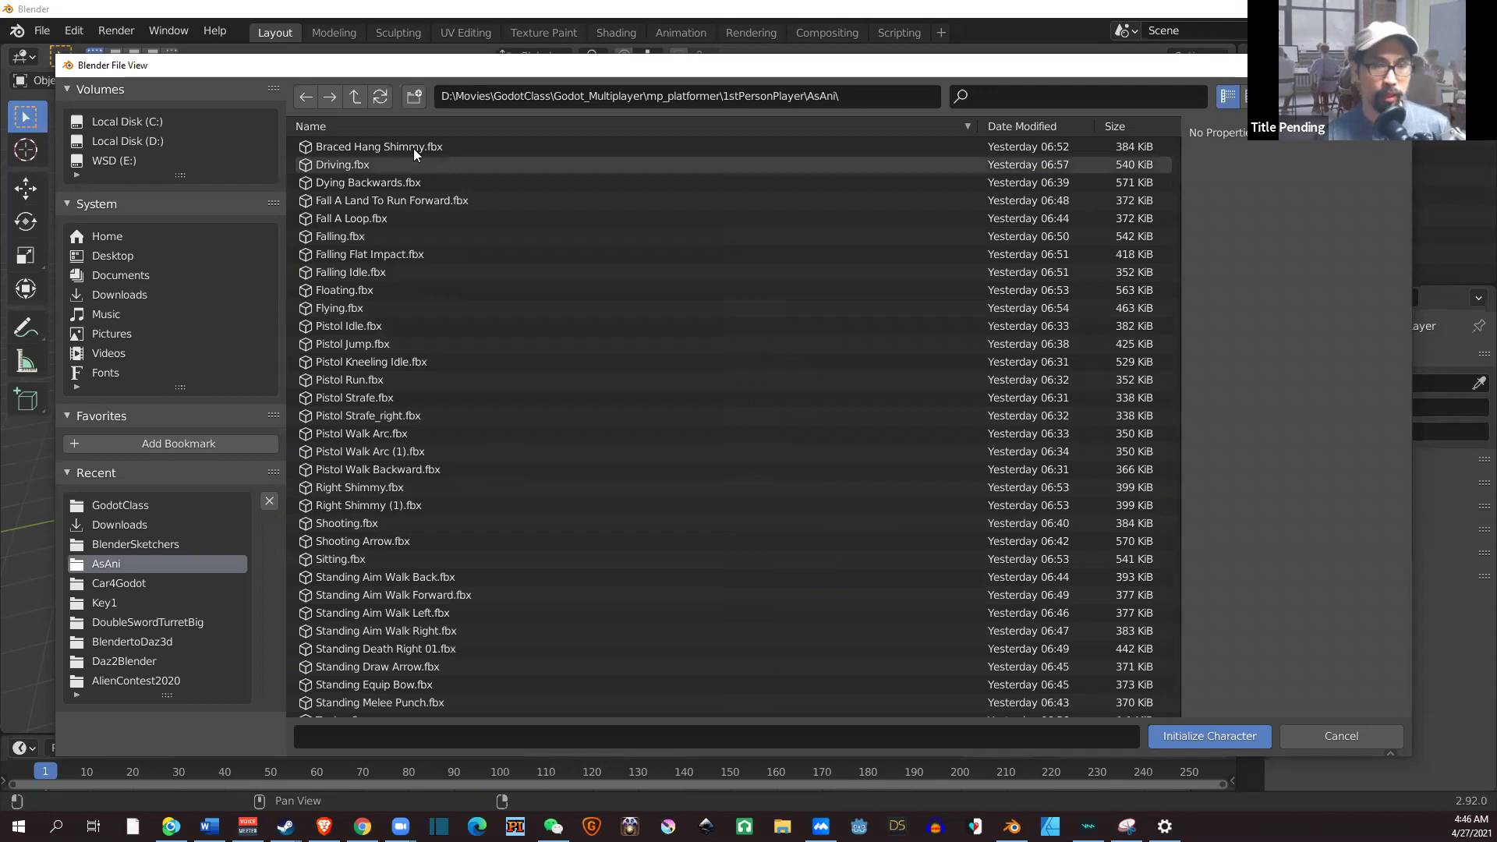
scroll(426, 642, "down", 2)
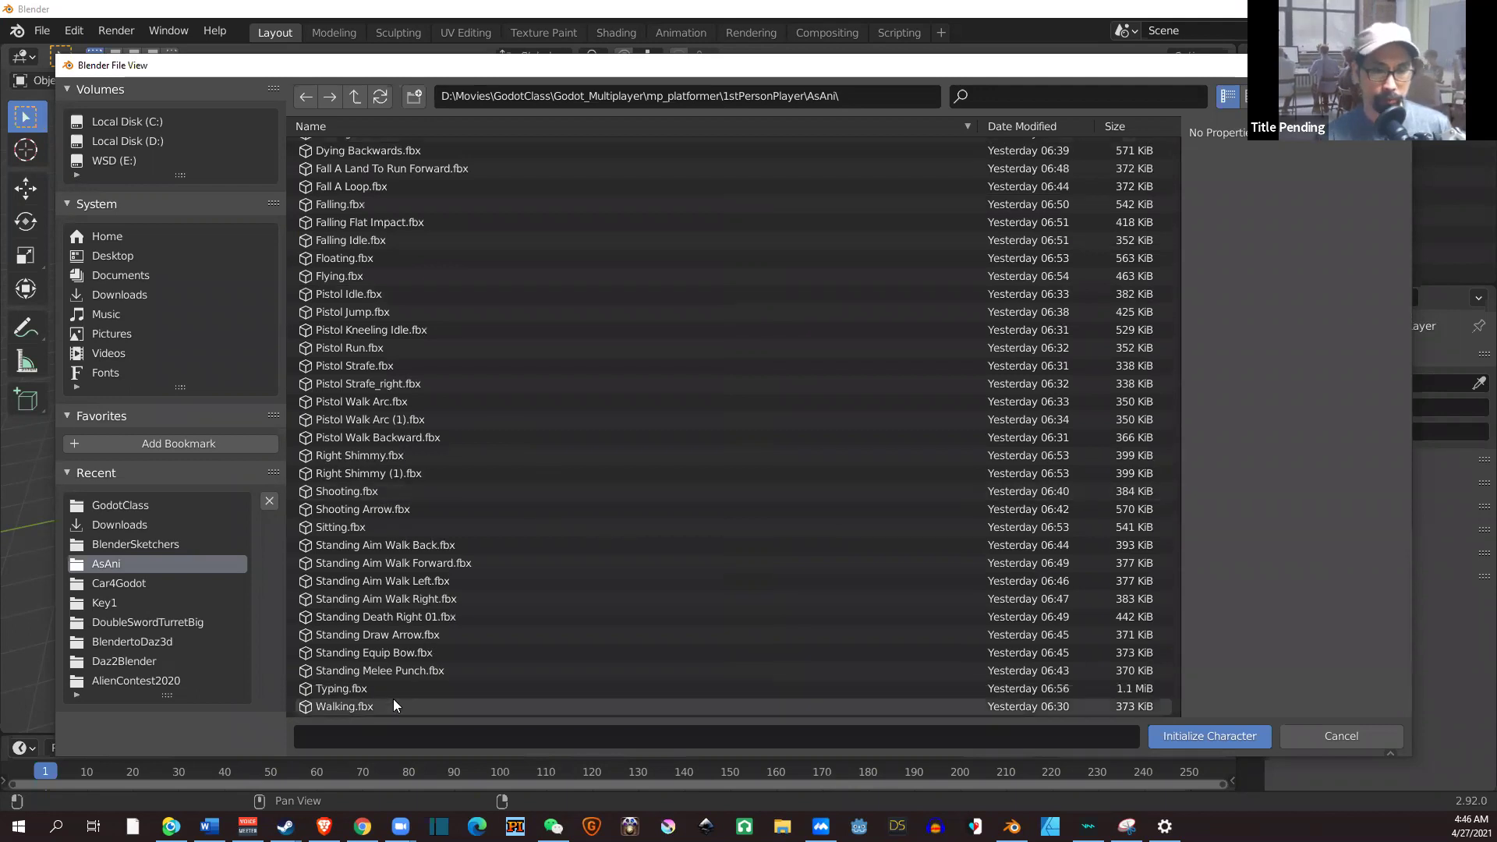
key("Return")
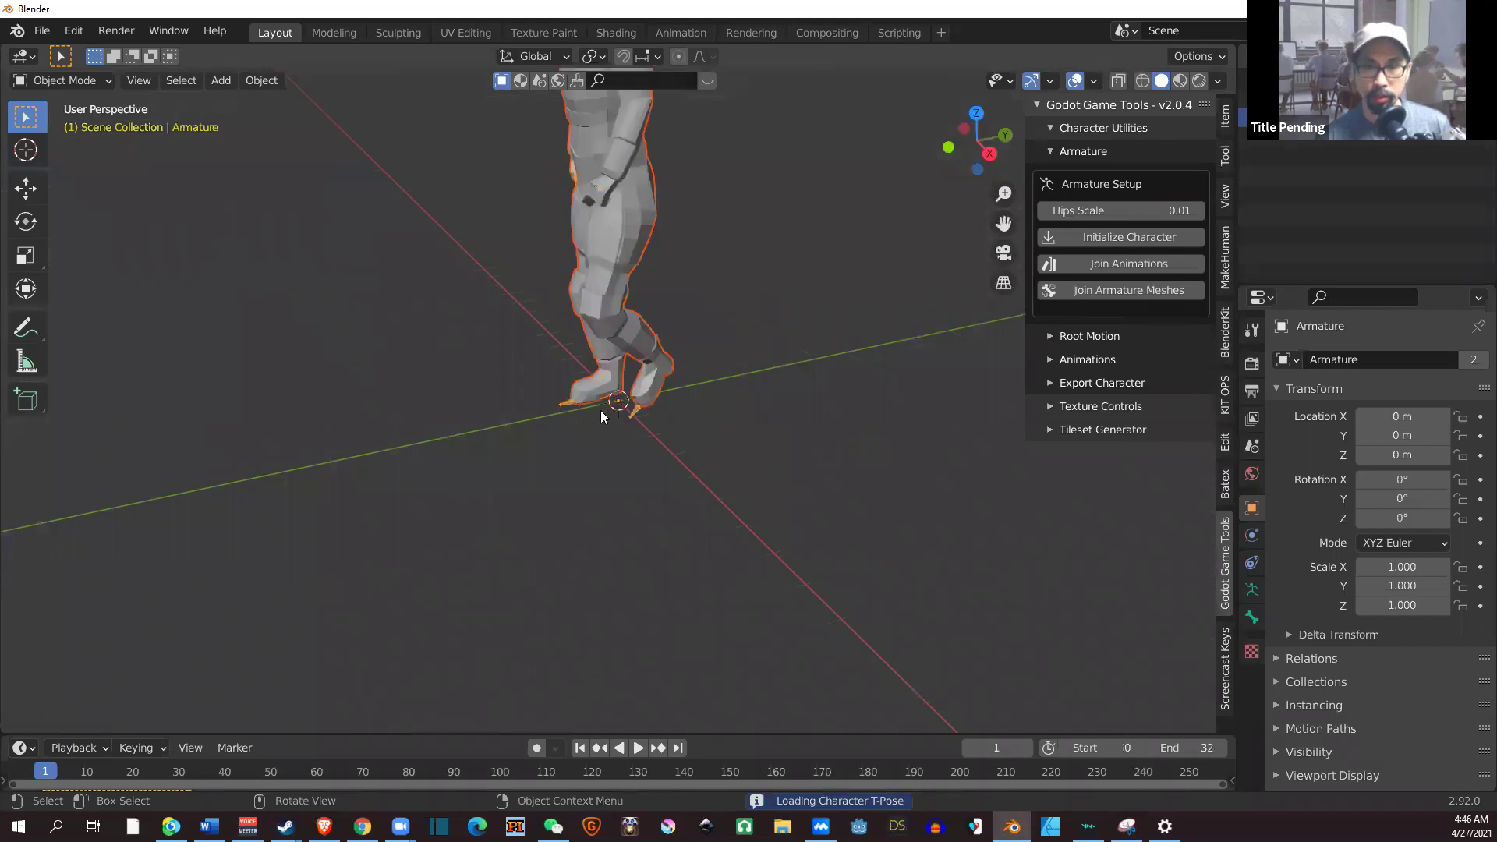
Orbit around the loaded character and start Join Animations to pick animation files.
mouse_move(600, 411)
middle_mouse_down()
mouse_move(650, 411)
mouse_move(636, 449)
middle_mouse_up()
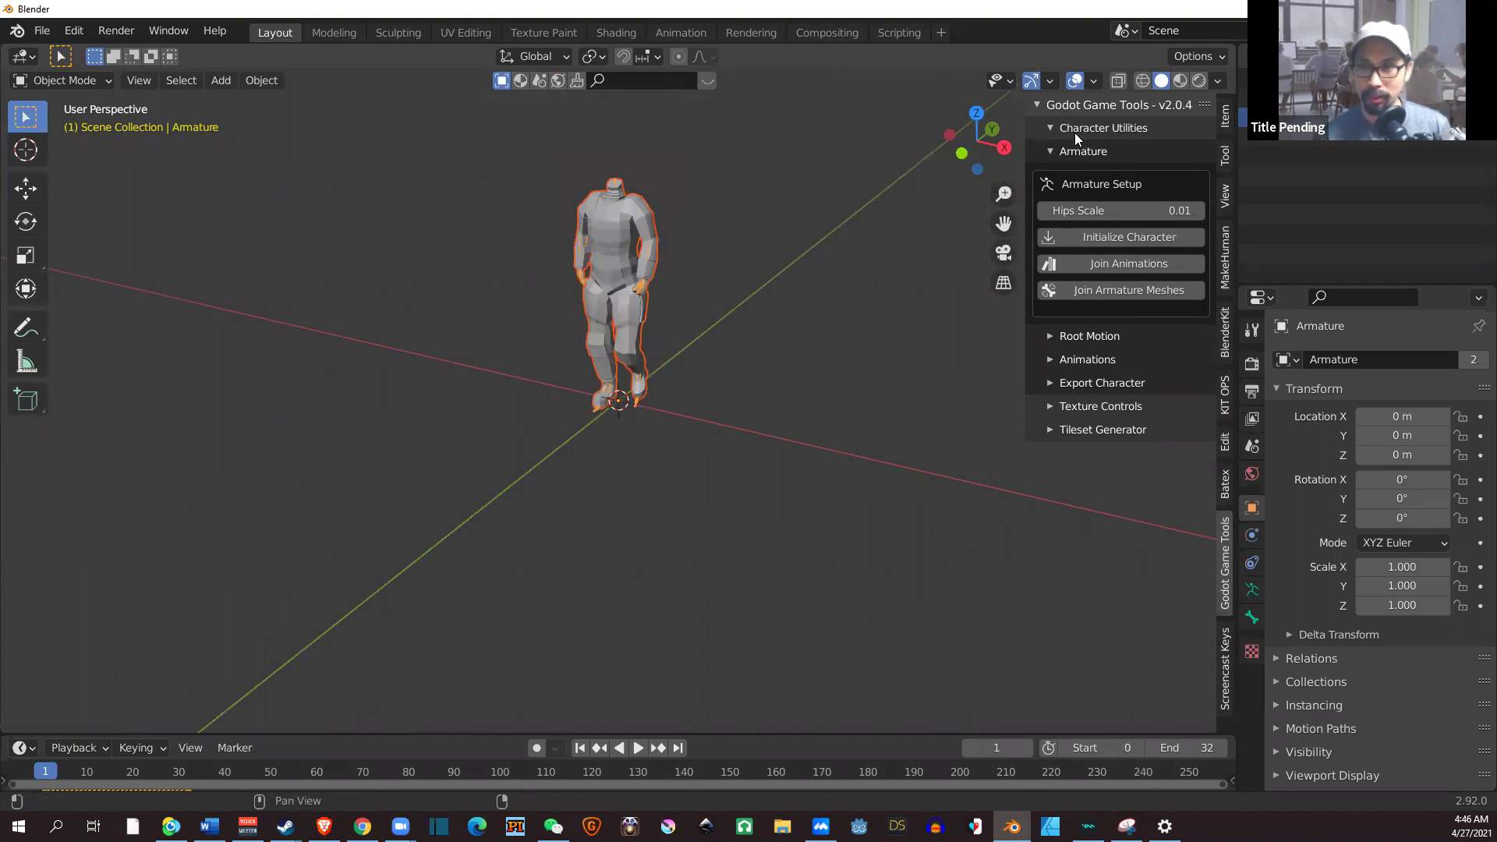
left_click(1101, 271)
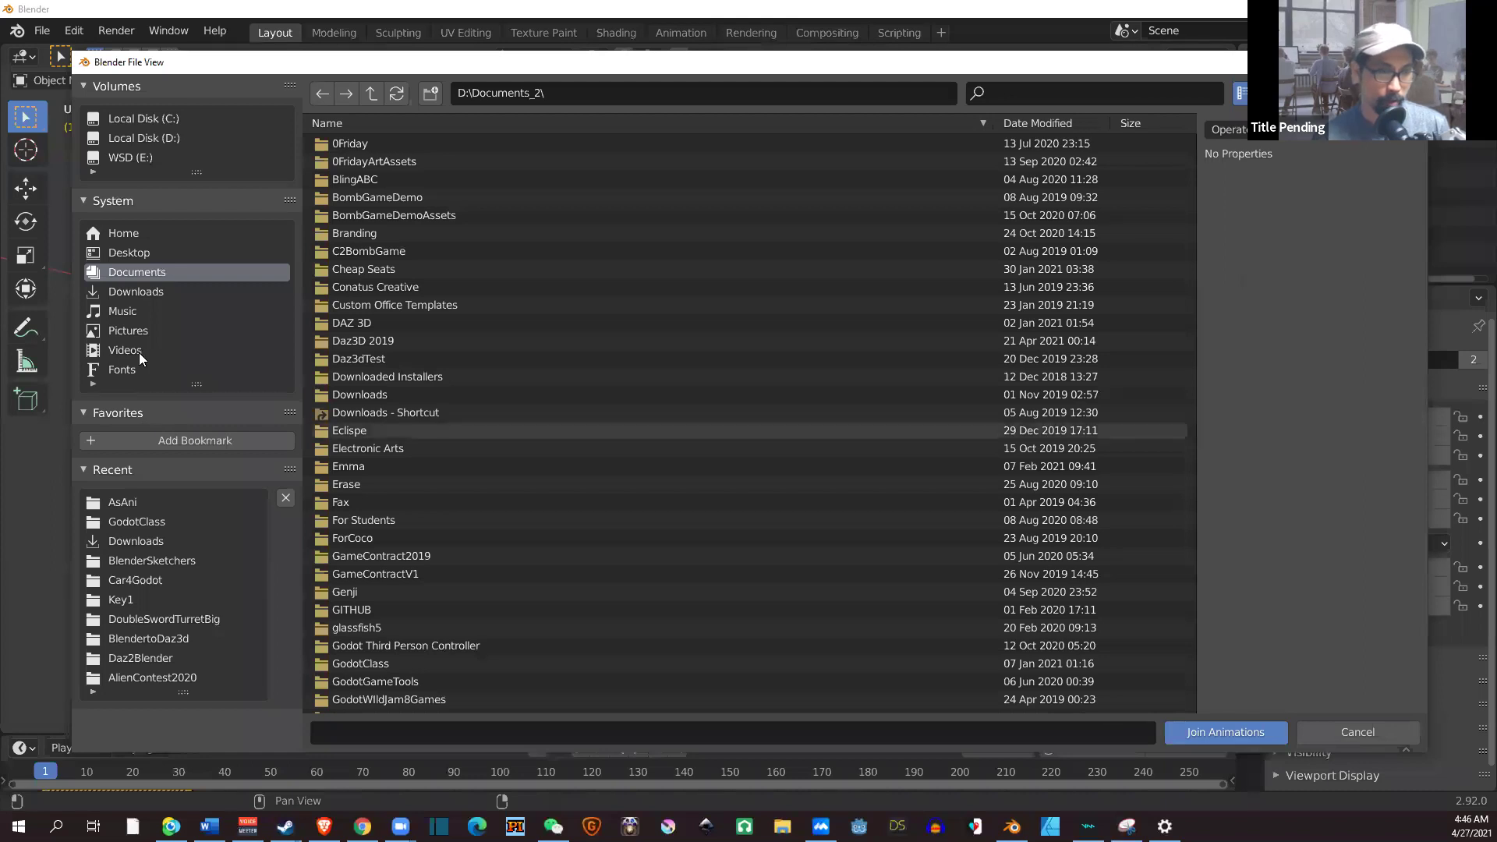
Browse to mp_platformer/1stPersonPlayer/AsAni and select the .fbx files down to Typing.fbx.
left_click(139, 352)
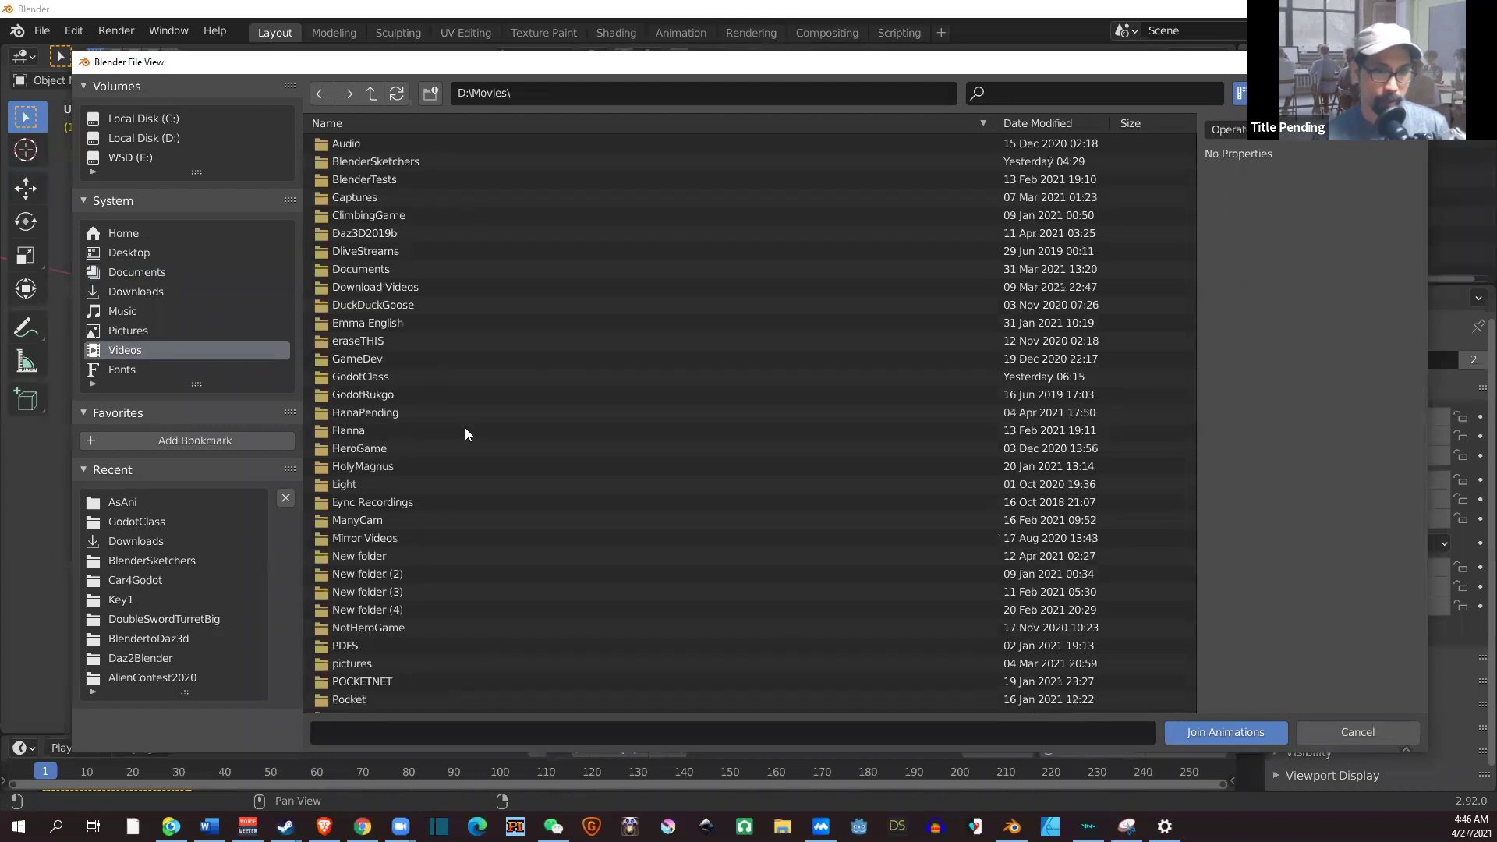
left_click(432, 372)
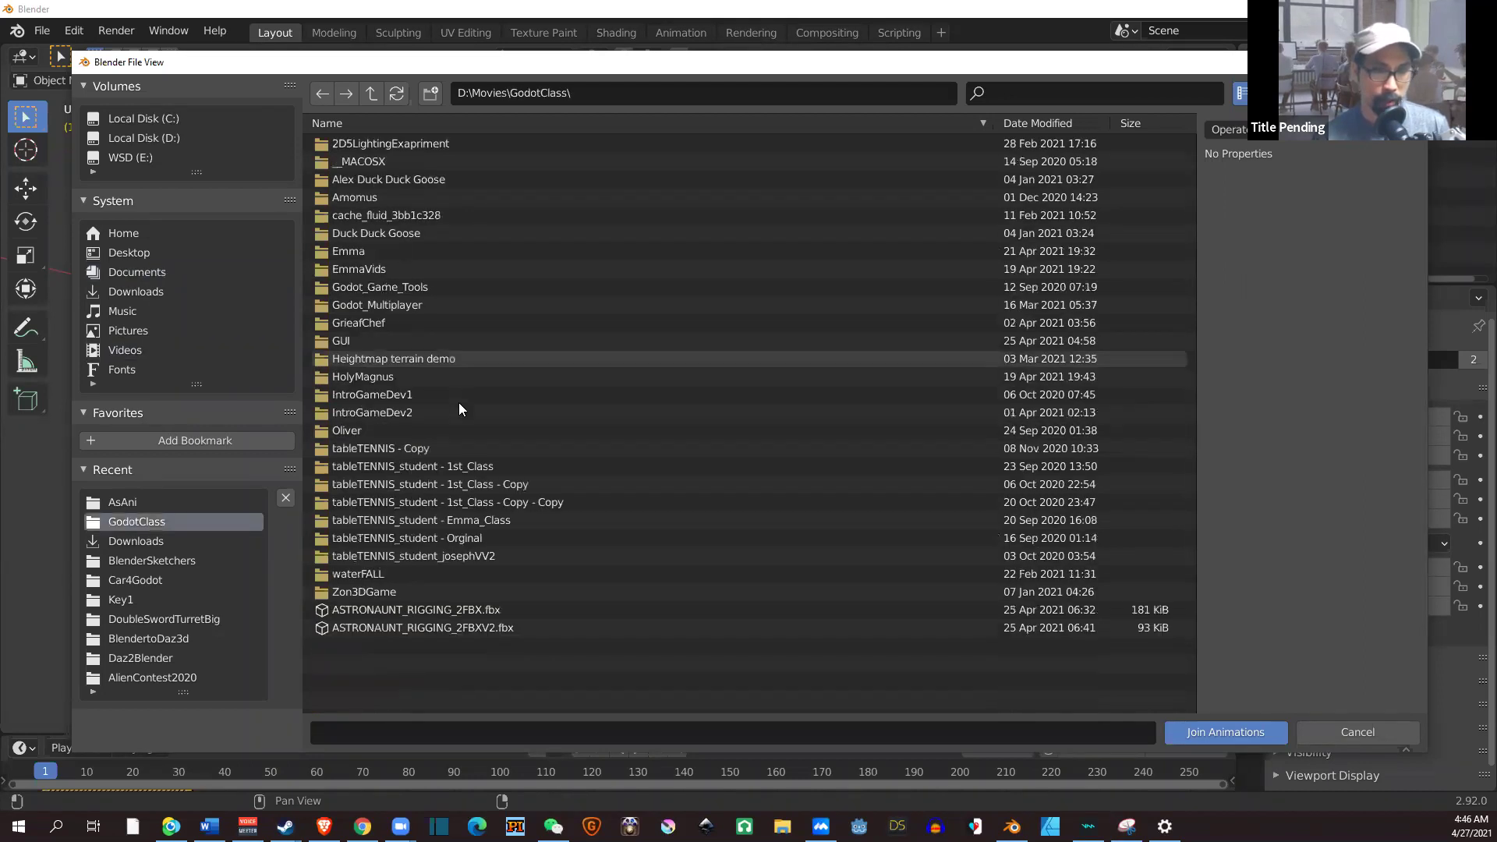
left_click(426, 305)
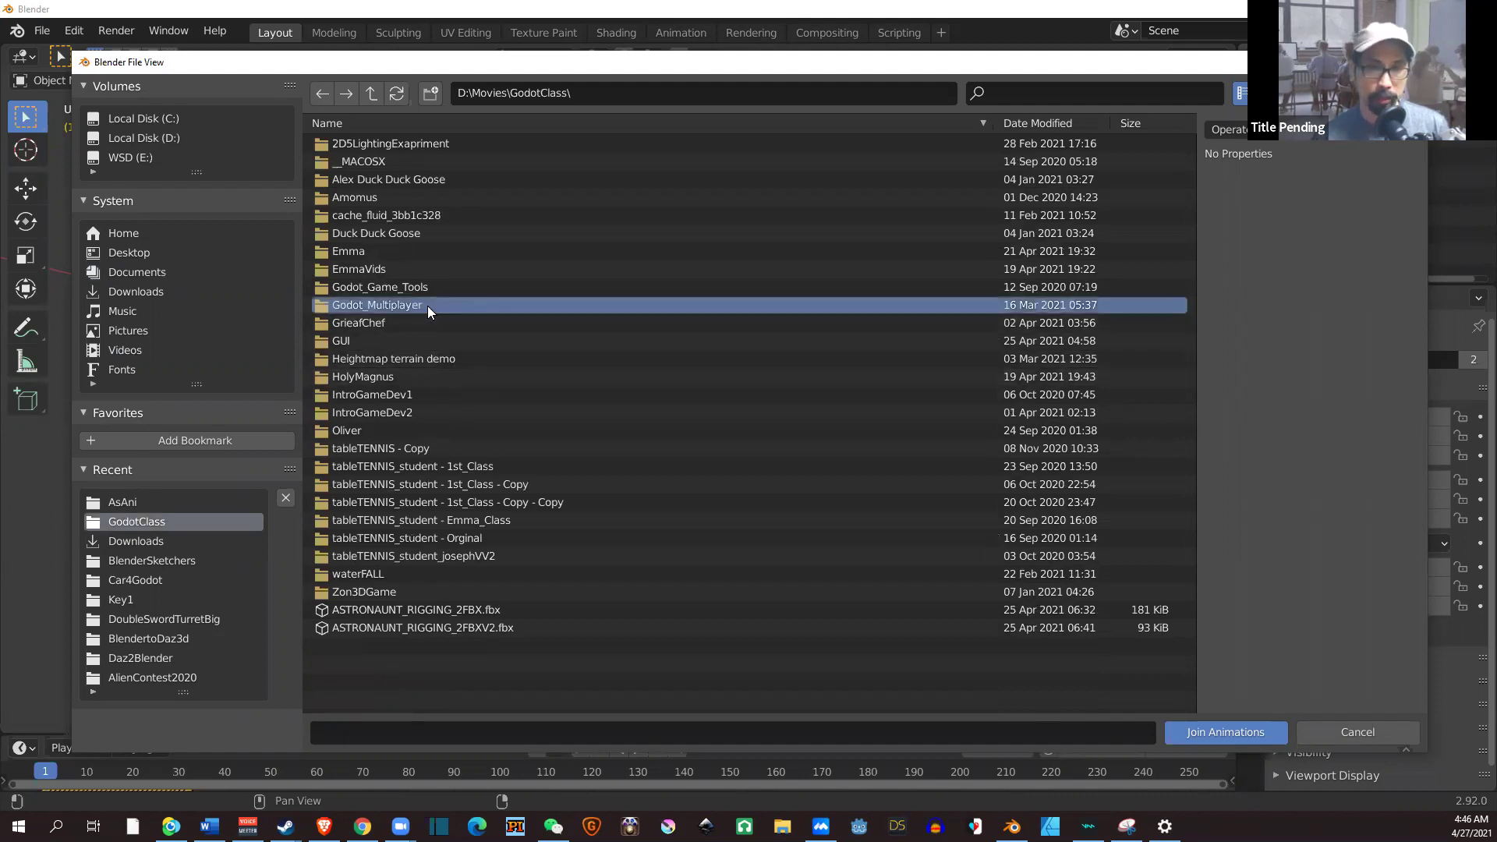
double_click(427, 305)
left_click(390, 163)
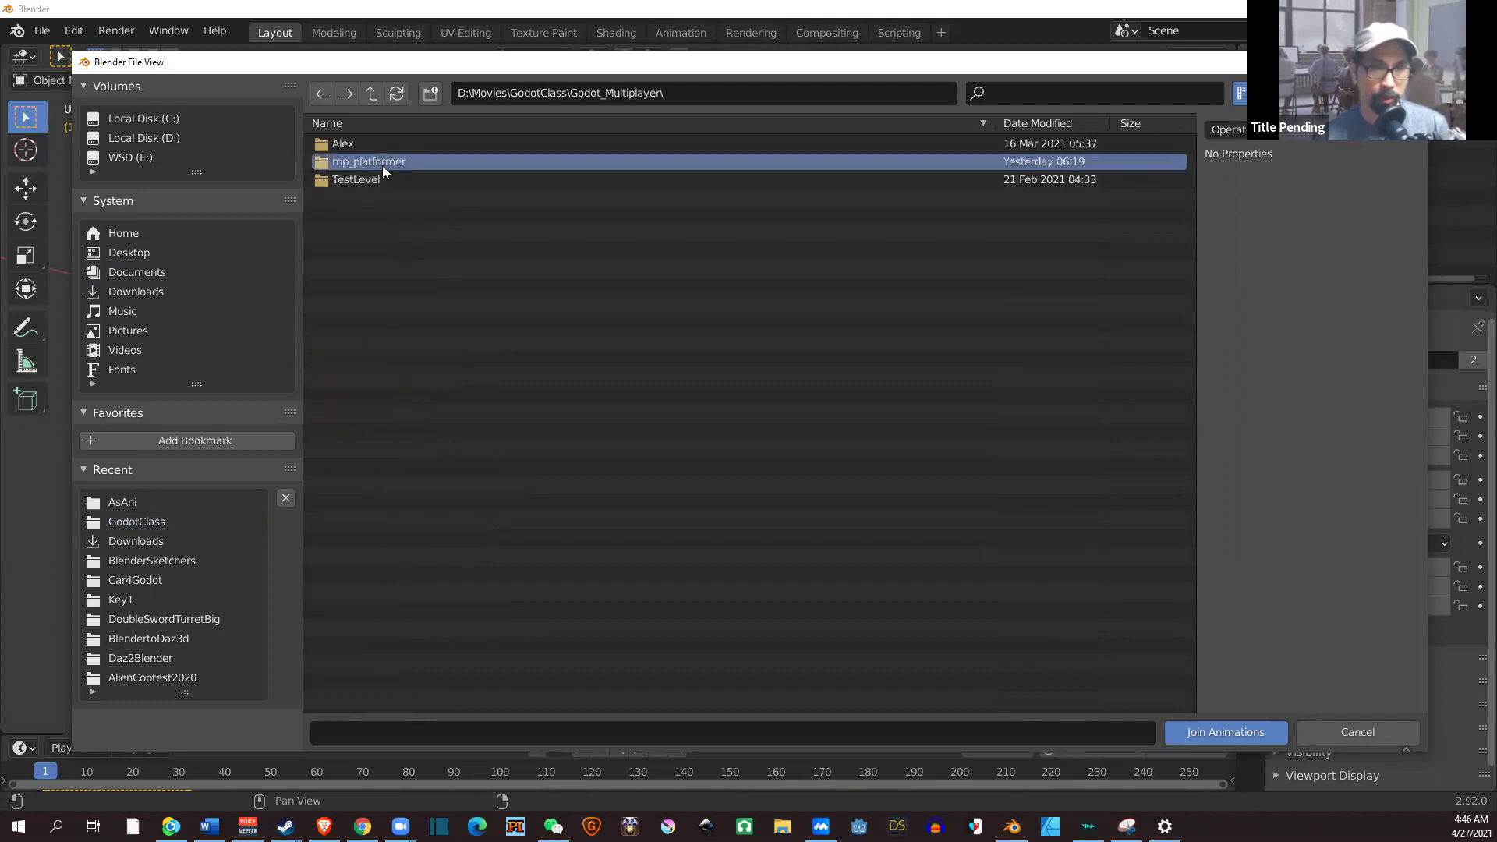
double_click(383, 165)
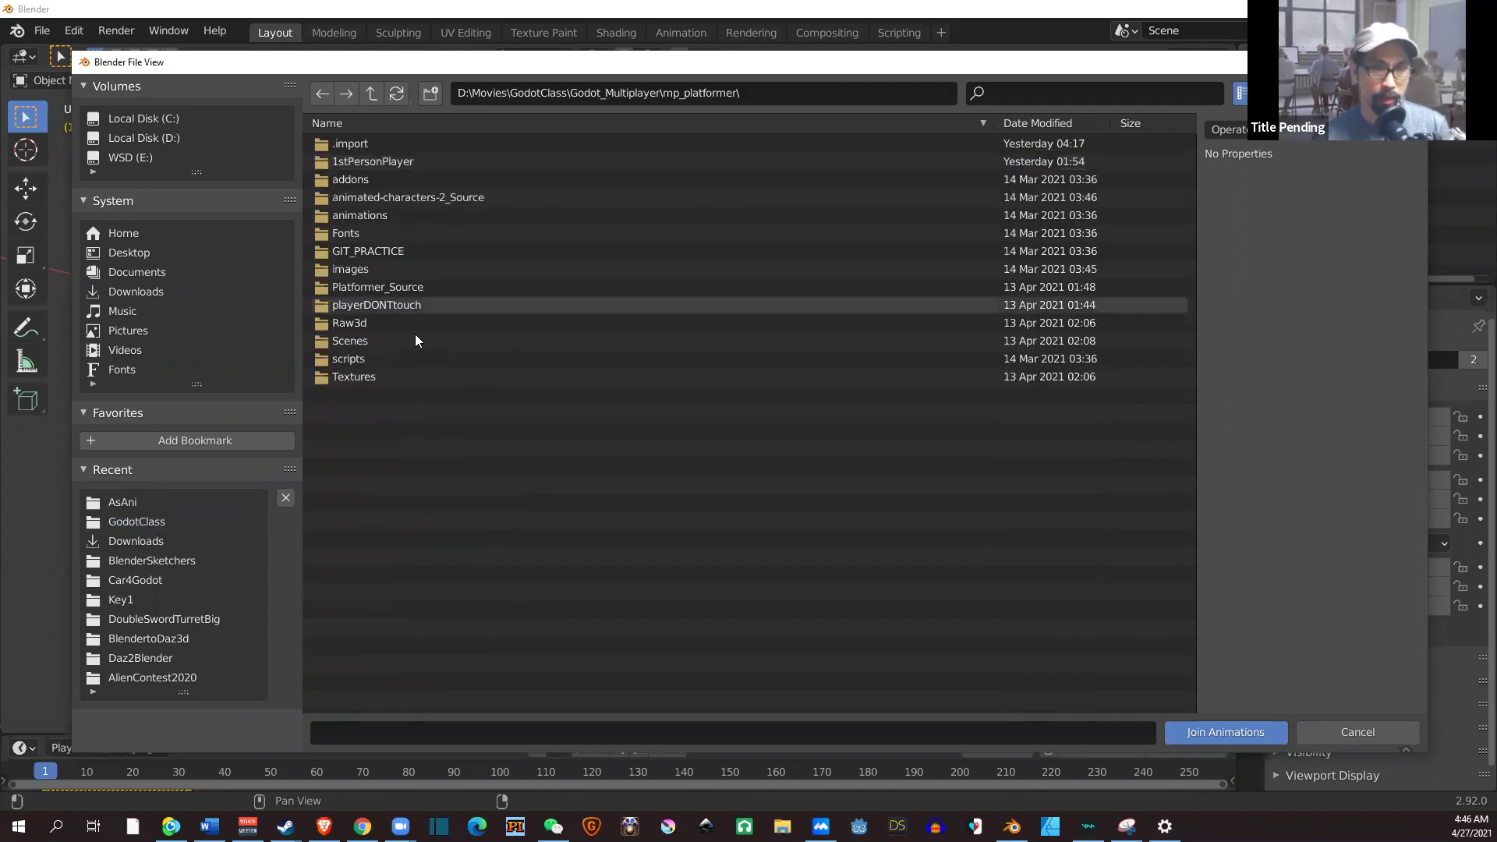
double_click(369, 160)
double_click(368, 156)
scroll(459, 373, "down", 2)
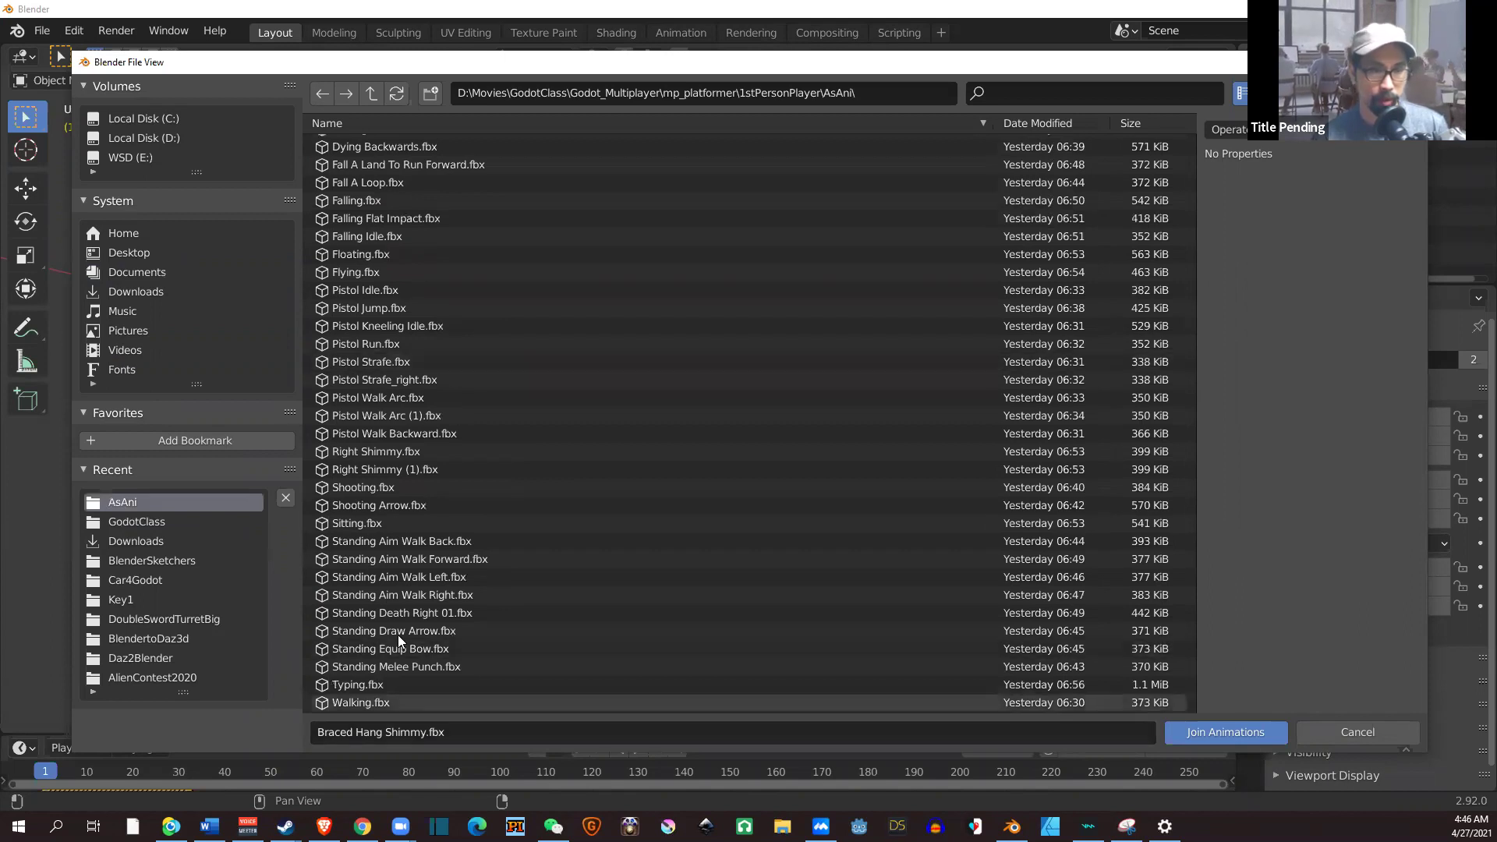
left_click(495, 685, "shift")
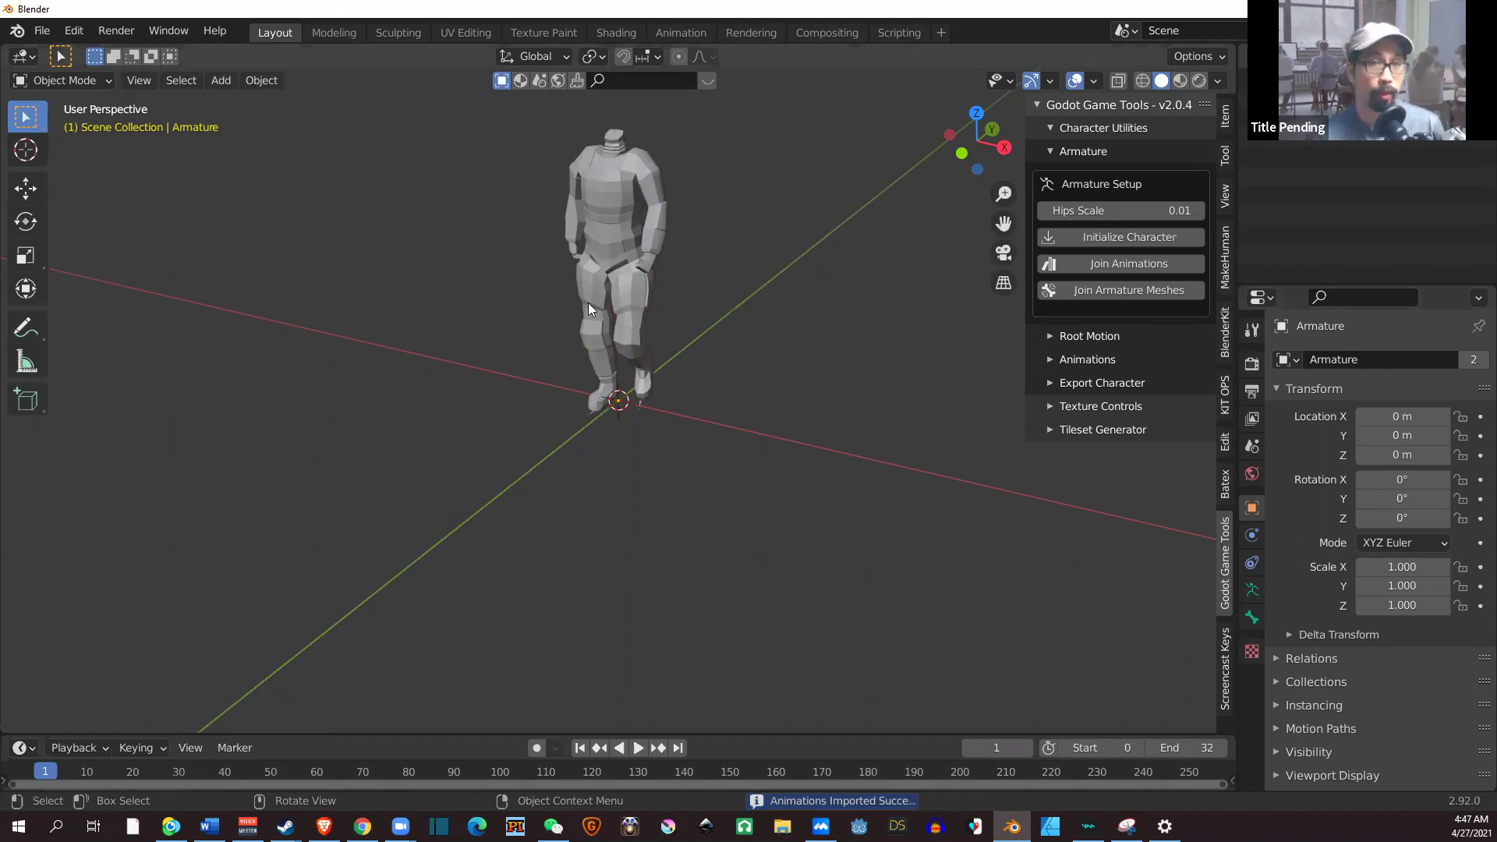
scroll(640, 336, "down", 1)
scroll(670, 322, "up", 2)
Orbit the character and cycle the Batex, KIT OPS and transform panels, returning to Godot Game Tools.
middle_click_drag(594, 338, 1213, 516)
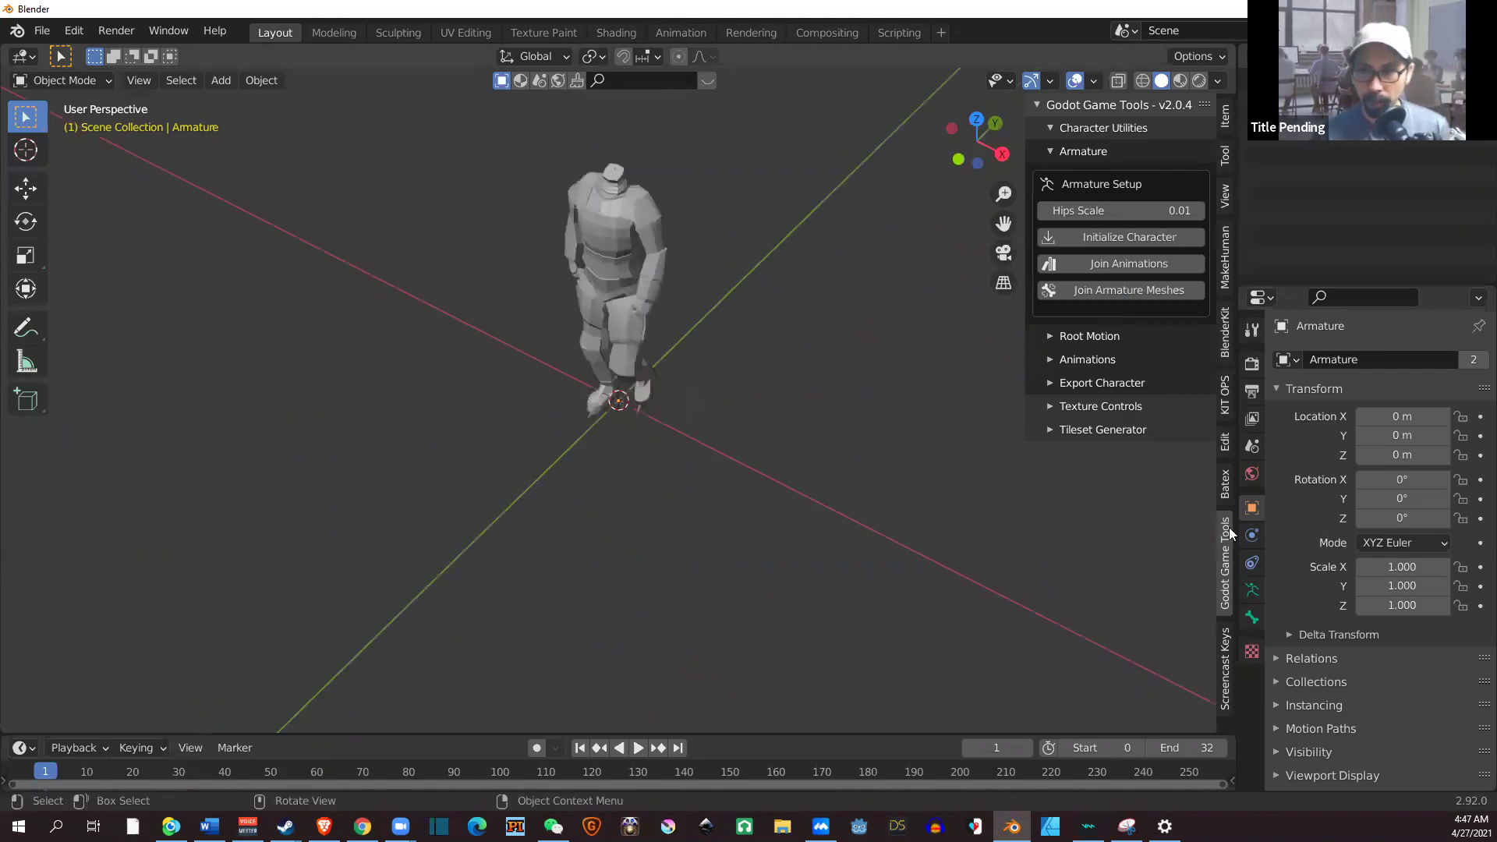
key("shift")
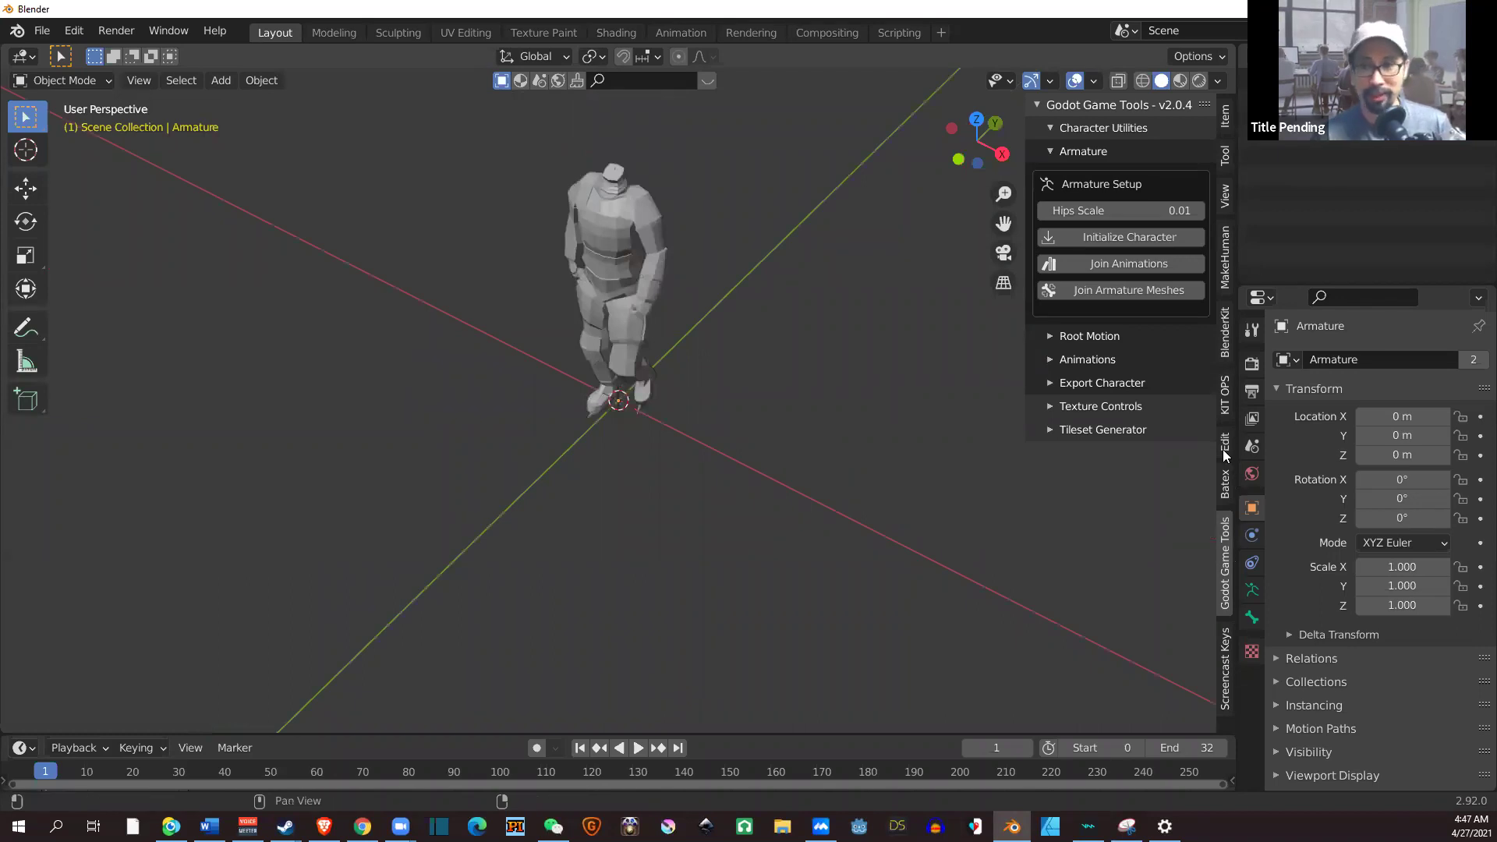
left_click(1222, 489)
left_click(1227, 398)
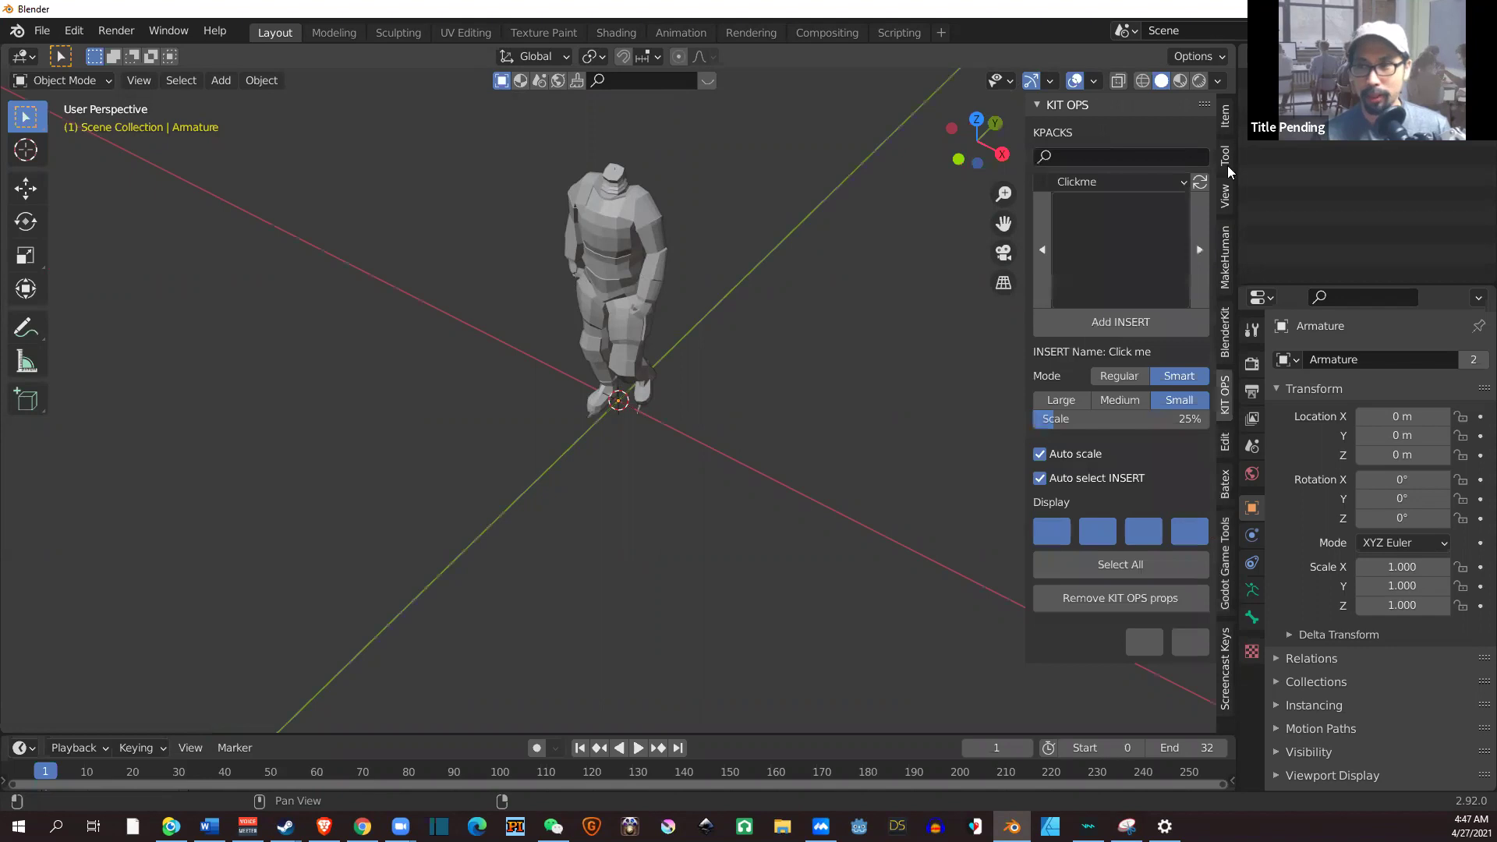
left_click(1231, 128)
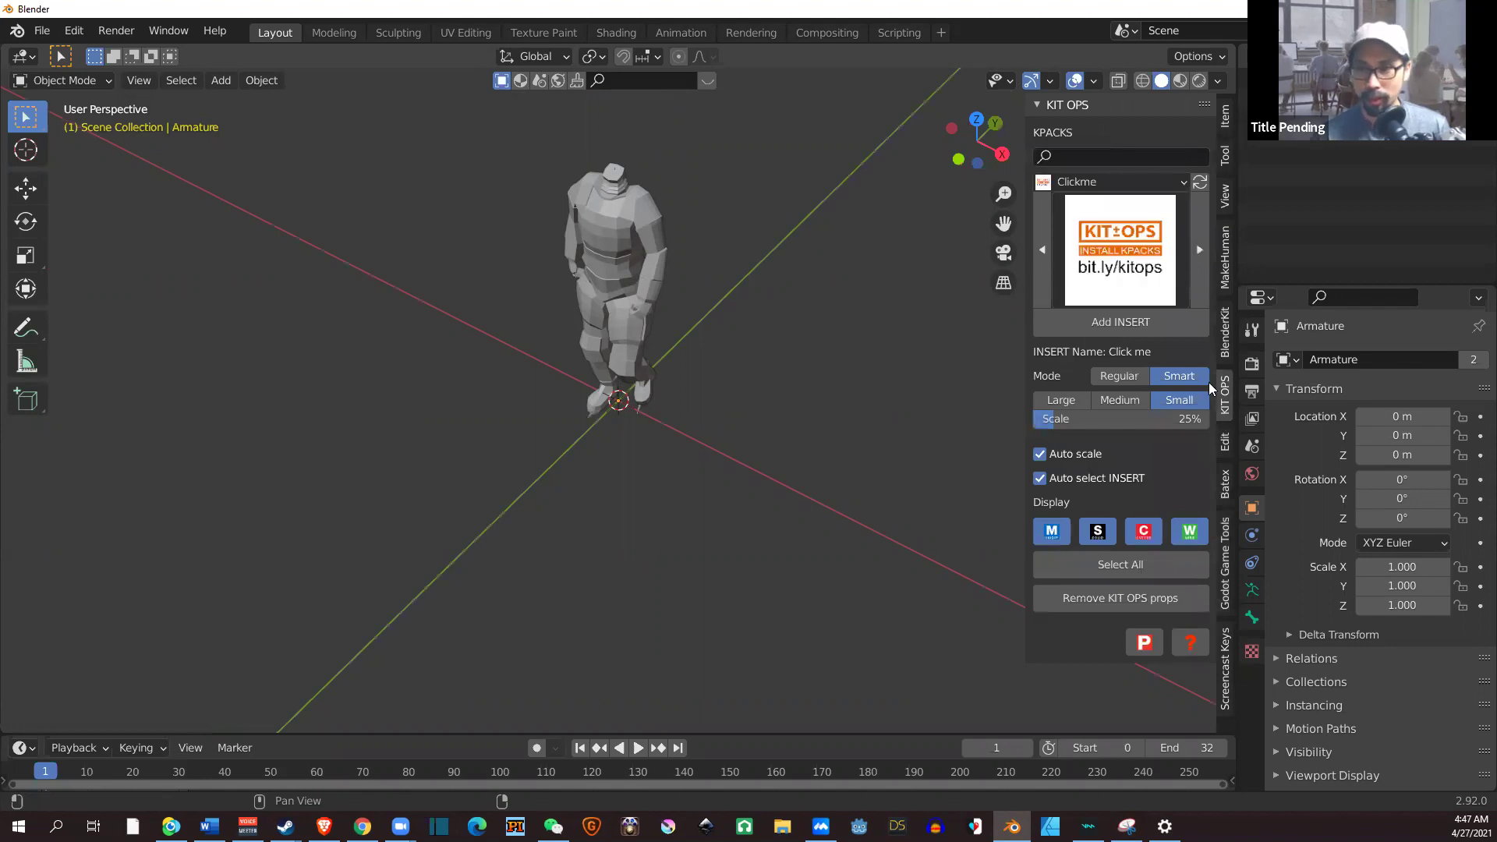
left_click(1226, 545)
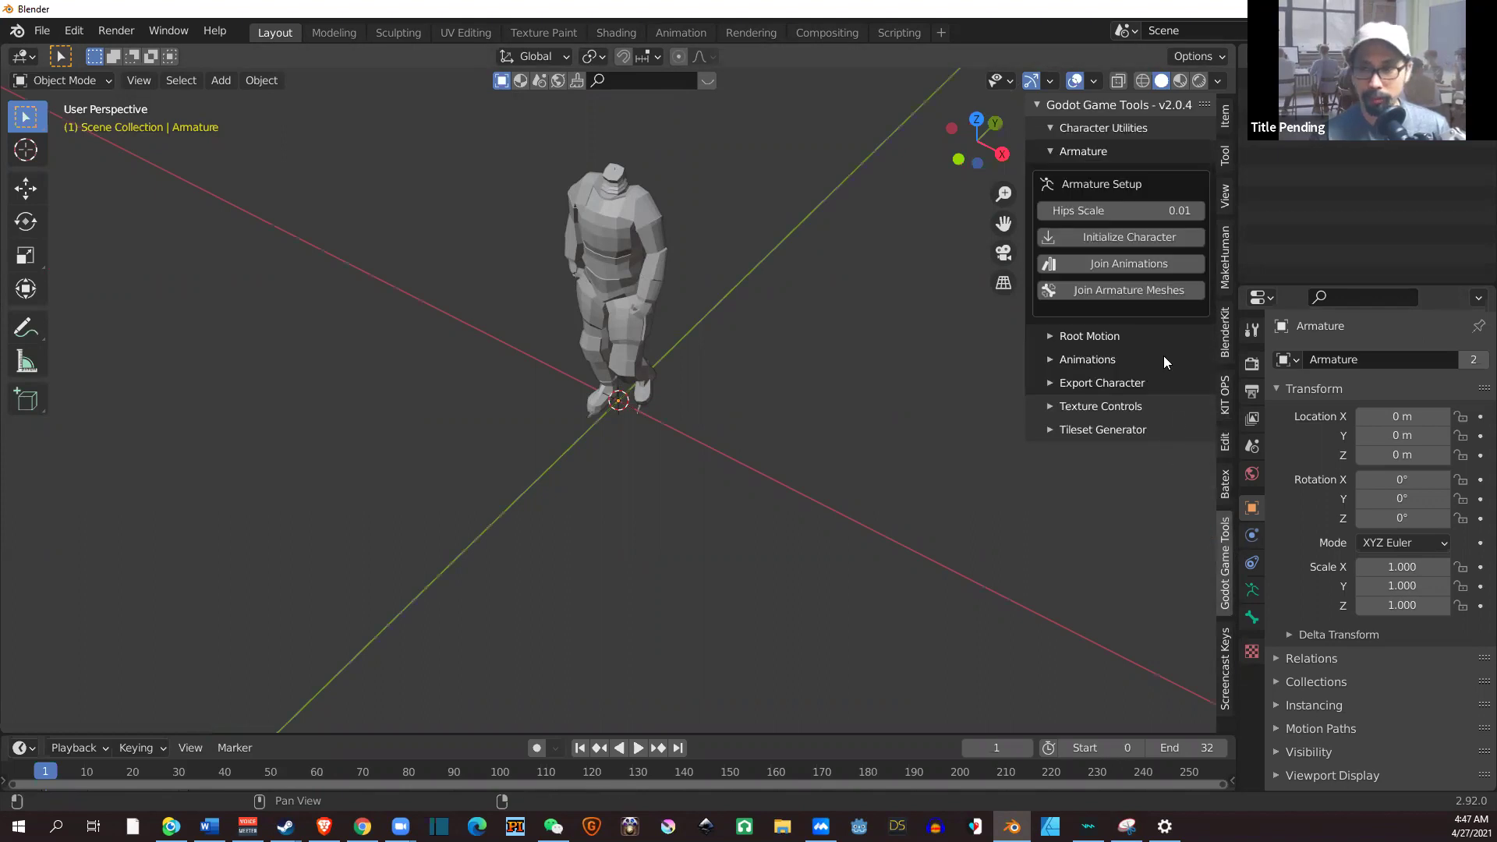
scroll(820, 313, "down", 3)
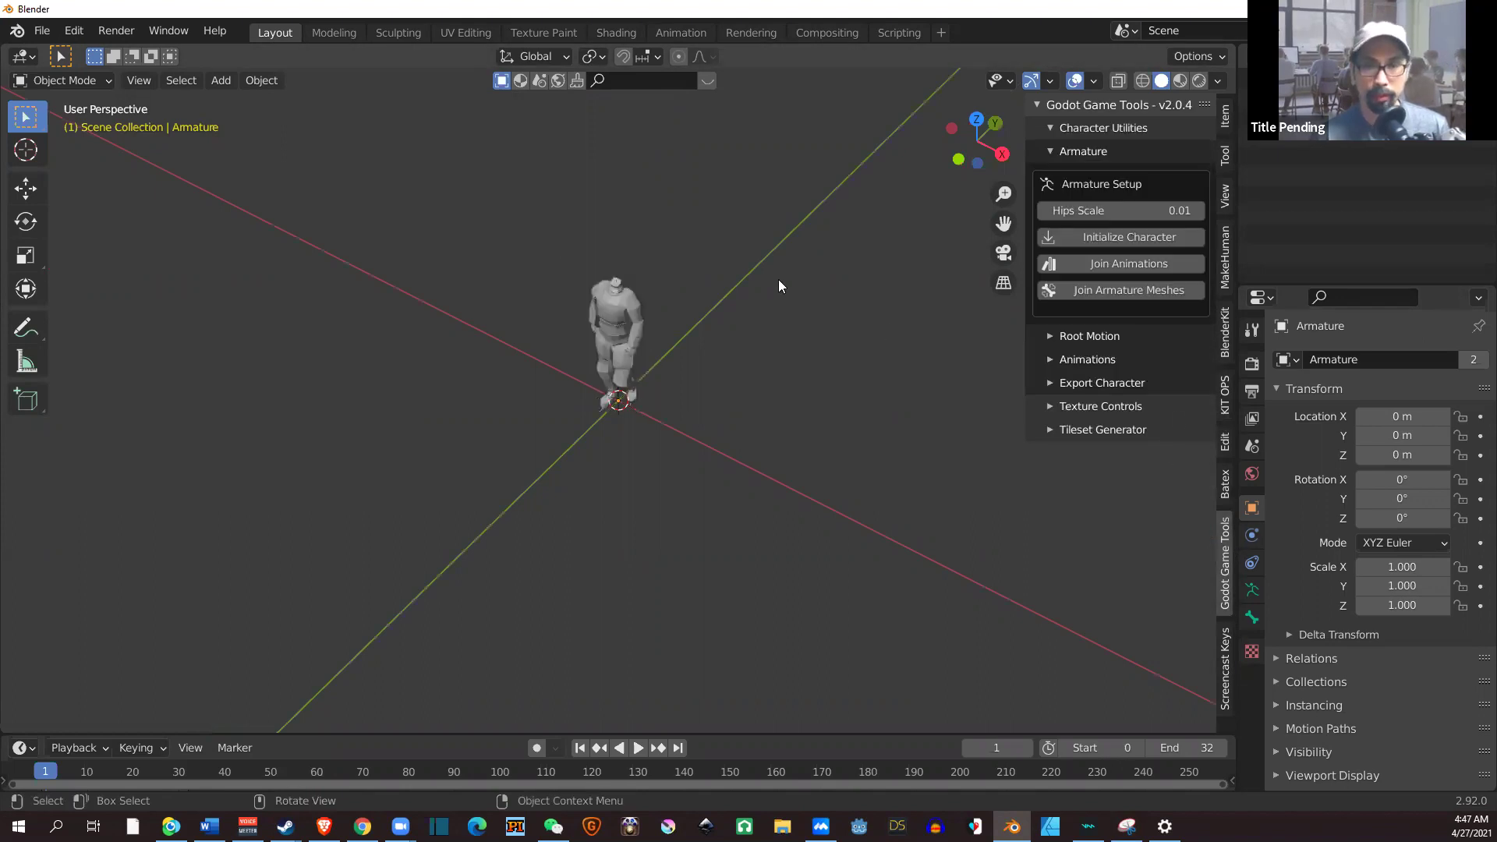
scroll(778, 280, "up", 5)
middle_click_drag(778, 280, 744, 263)
middle_click_drag(771, 378, 764, 375, "shift")
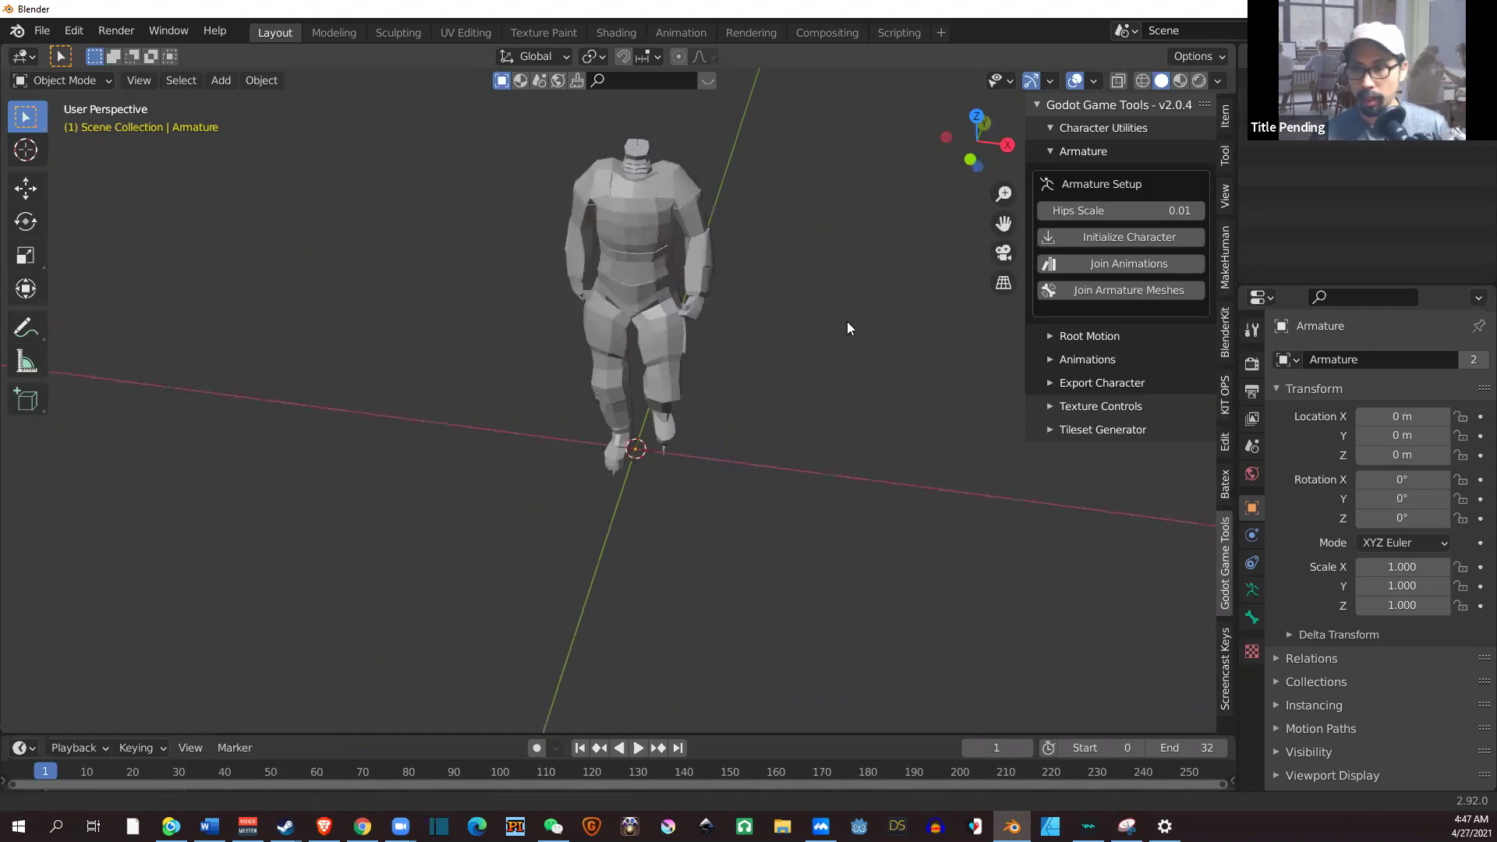
middle_click_drag(847, 328, 1109, 351)
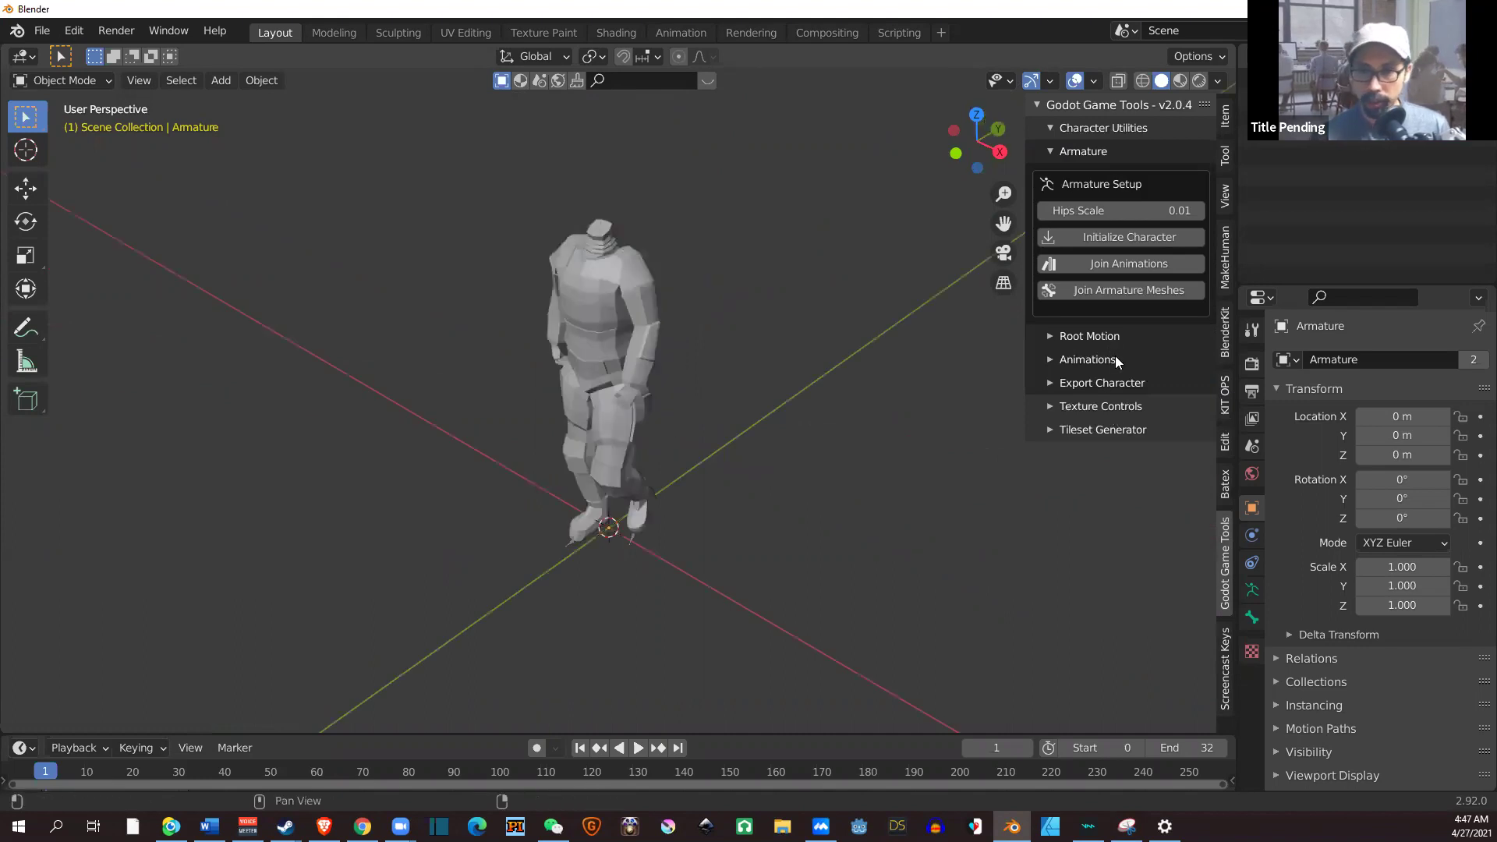
Play the Driving animation from the Animations list, then the fall-and-land clip, orbiting to watch.
left_click(1114, 361)
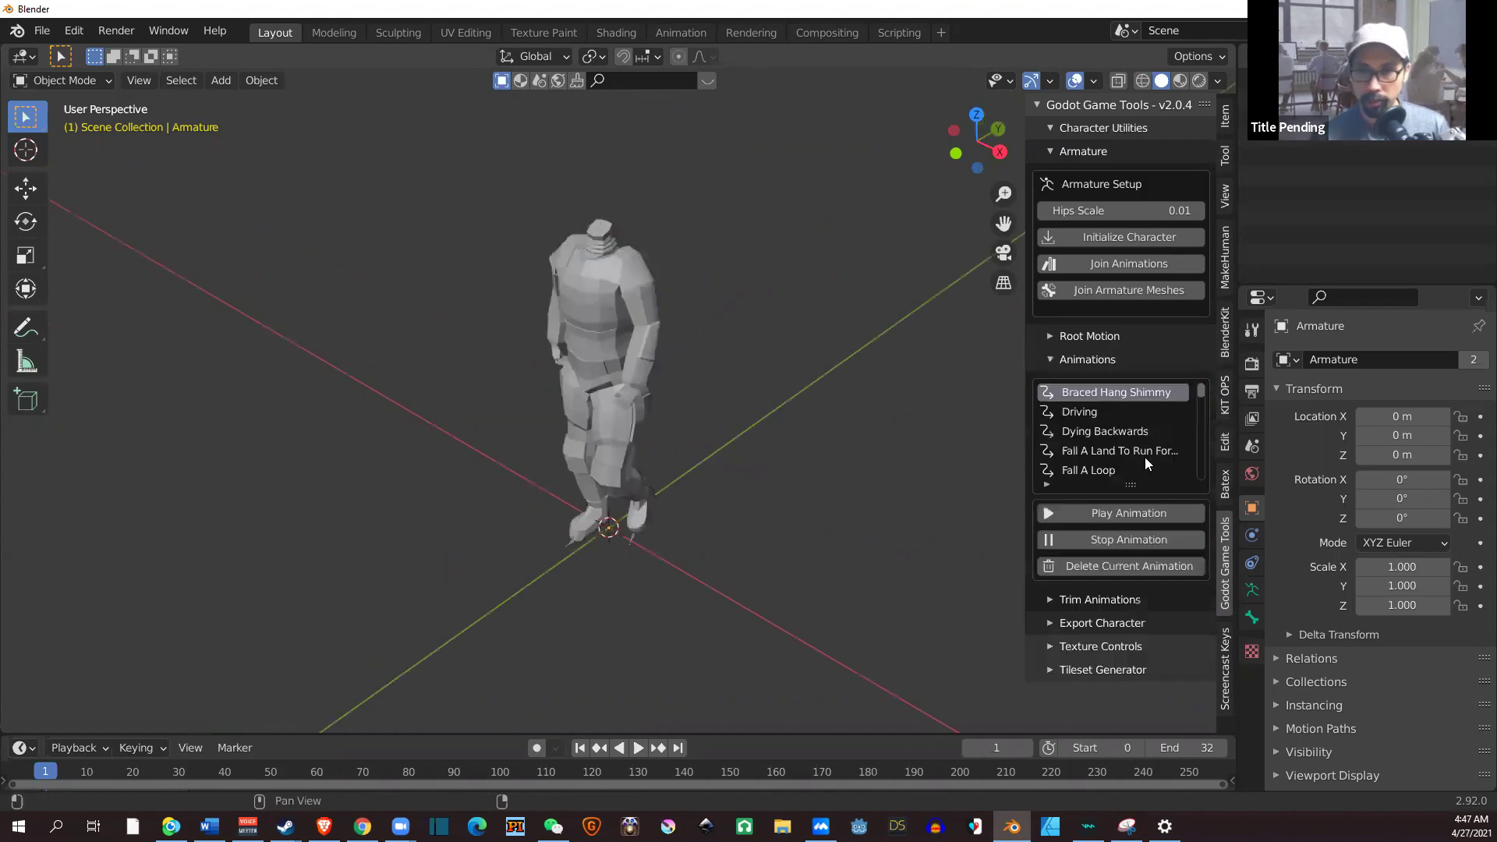
left_click(1108, 513)
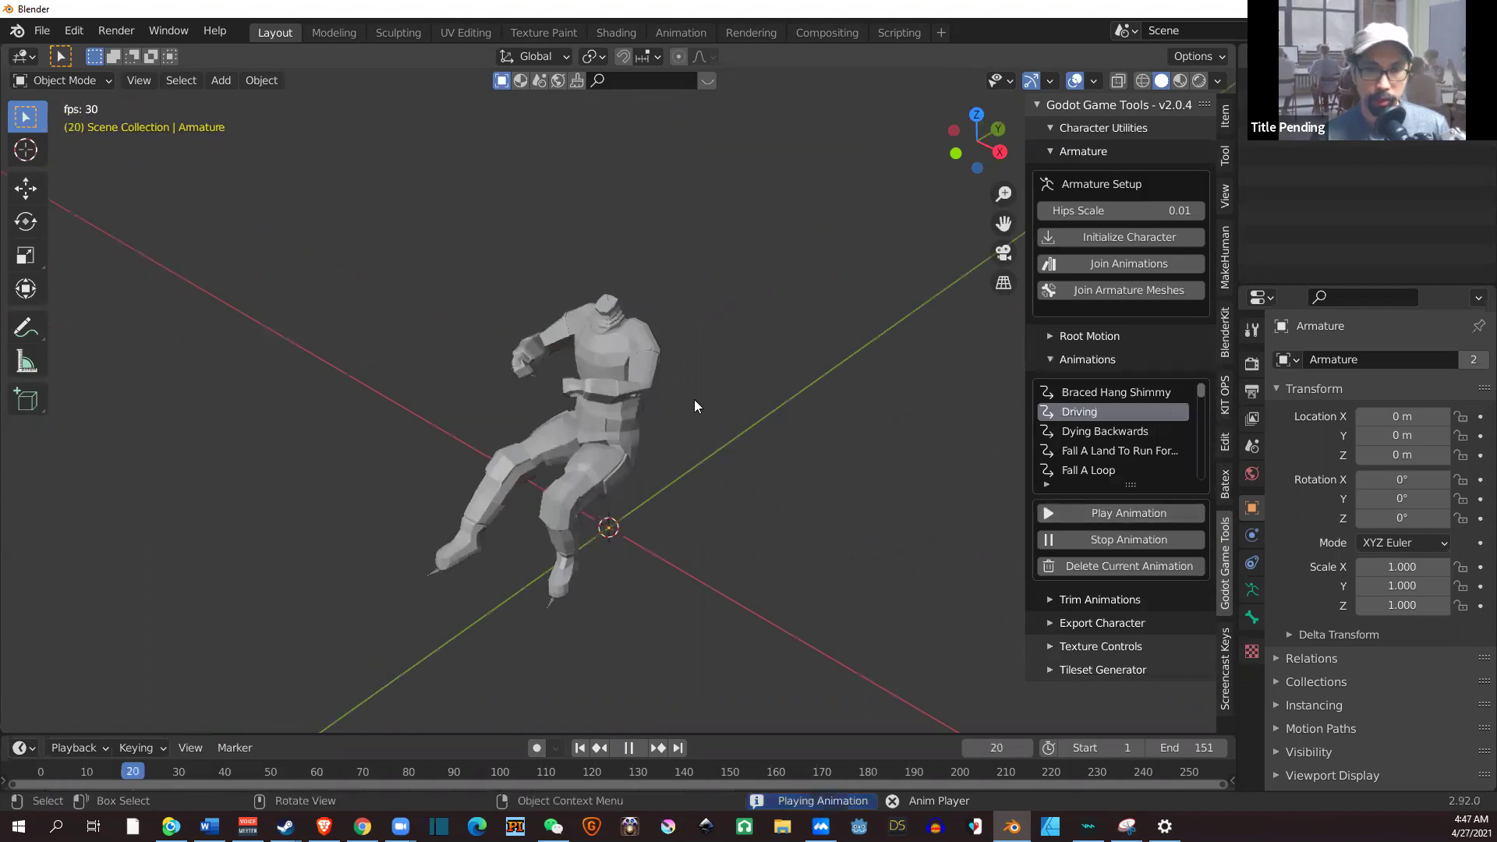
middle_click_drag(703, 400, 937, 411)
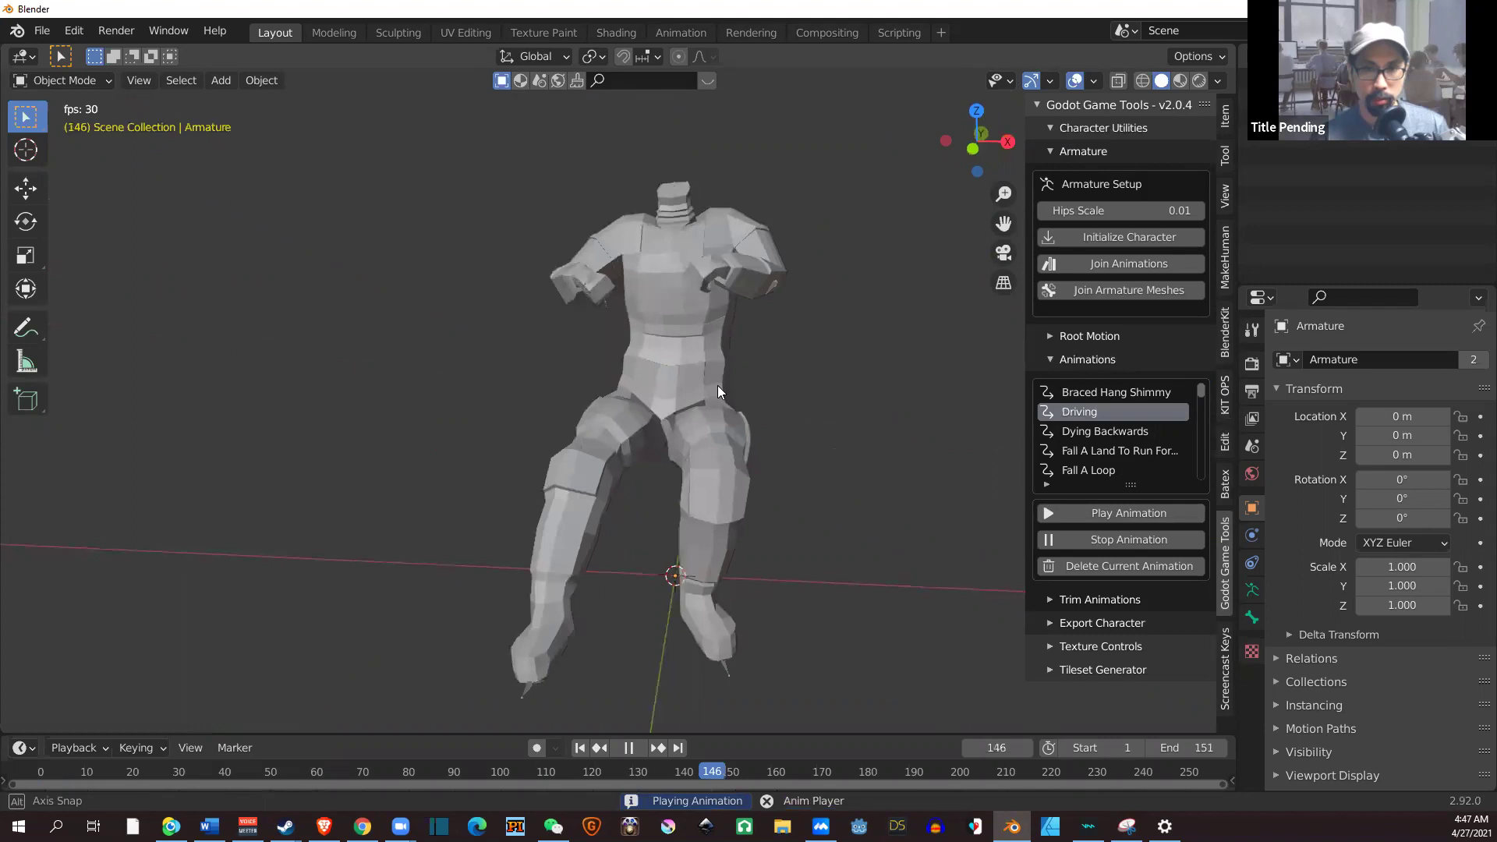
middle_click_drag(716, 385, 791, 427)
middle_click_drag(684, 506, 682, 359)
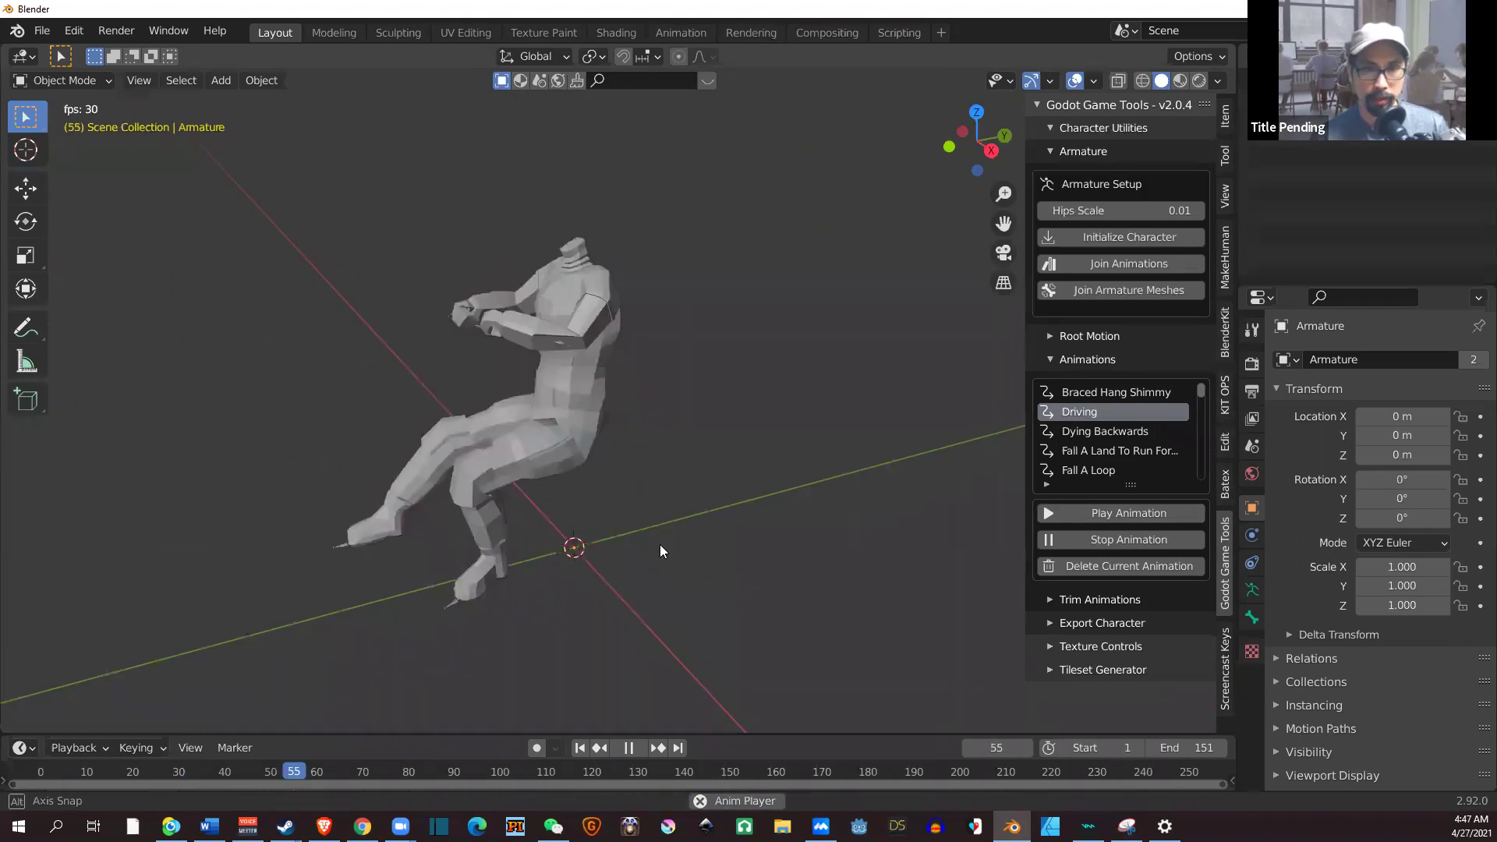
middle_click_drag(570, 410, 514, 378)
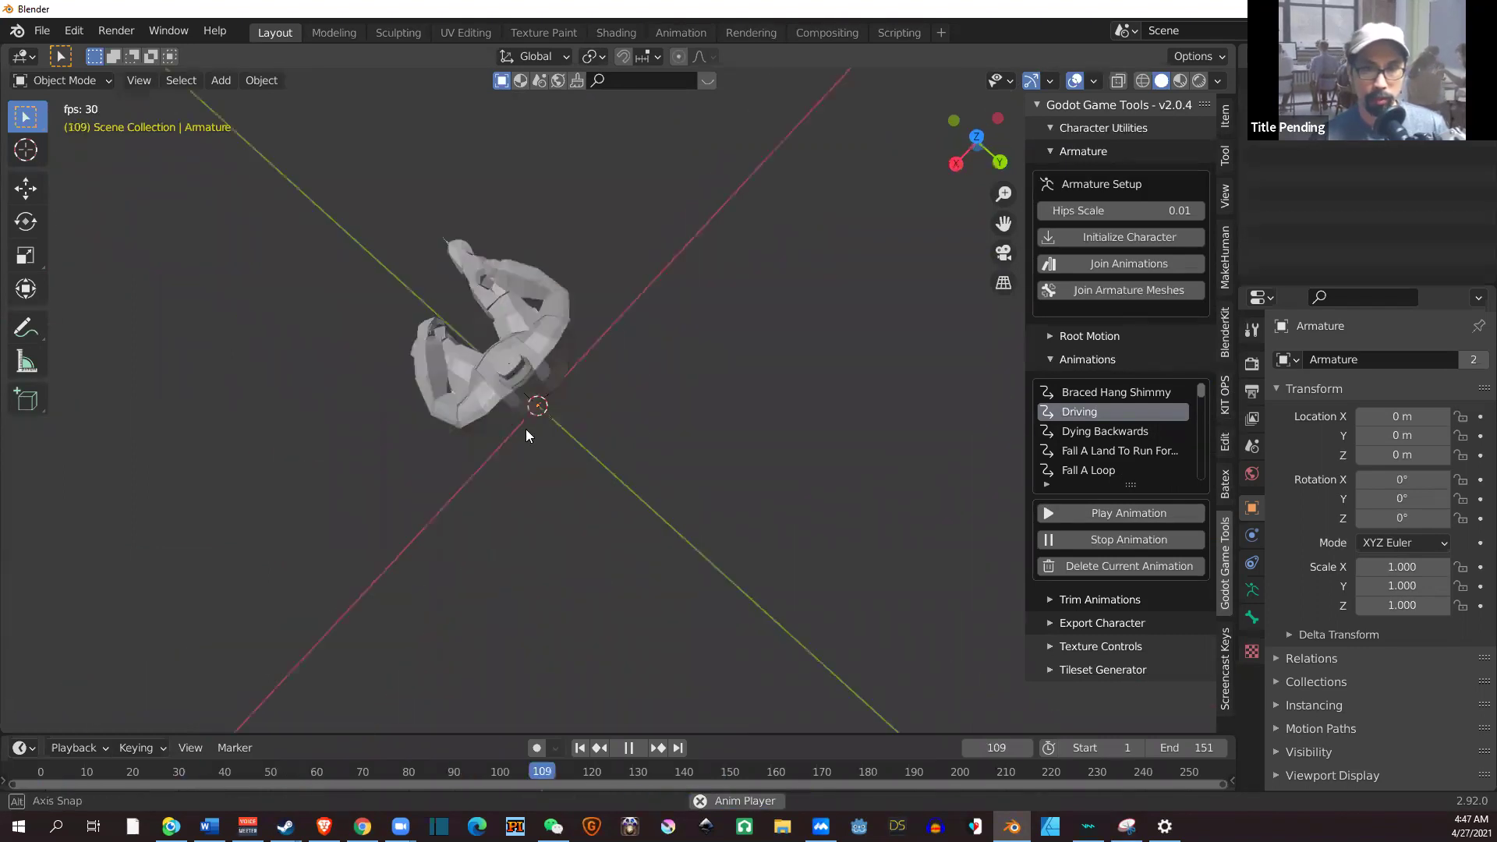
mouse_move(524, 434)
middle_mouse_down()
mouse_move(509, 306)
mouse_move(740, 260)
mouse_move(790, 379)
mouse_move(861, 360)
middle_mouse_up()
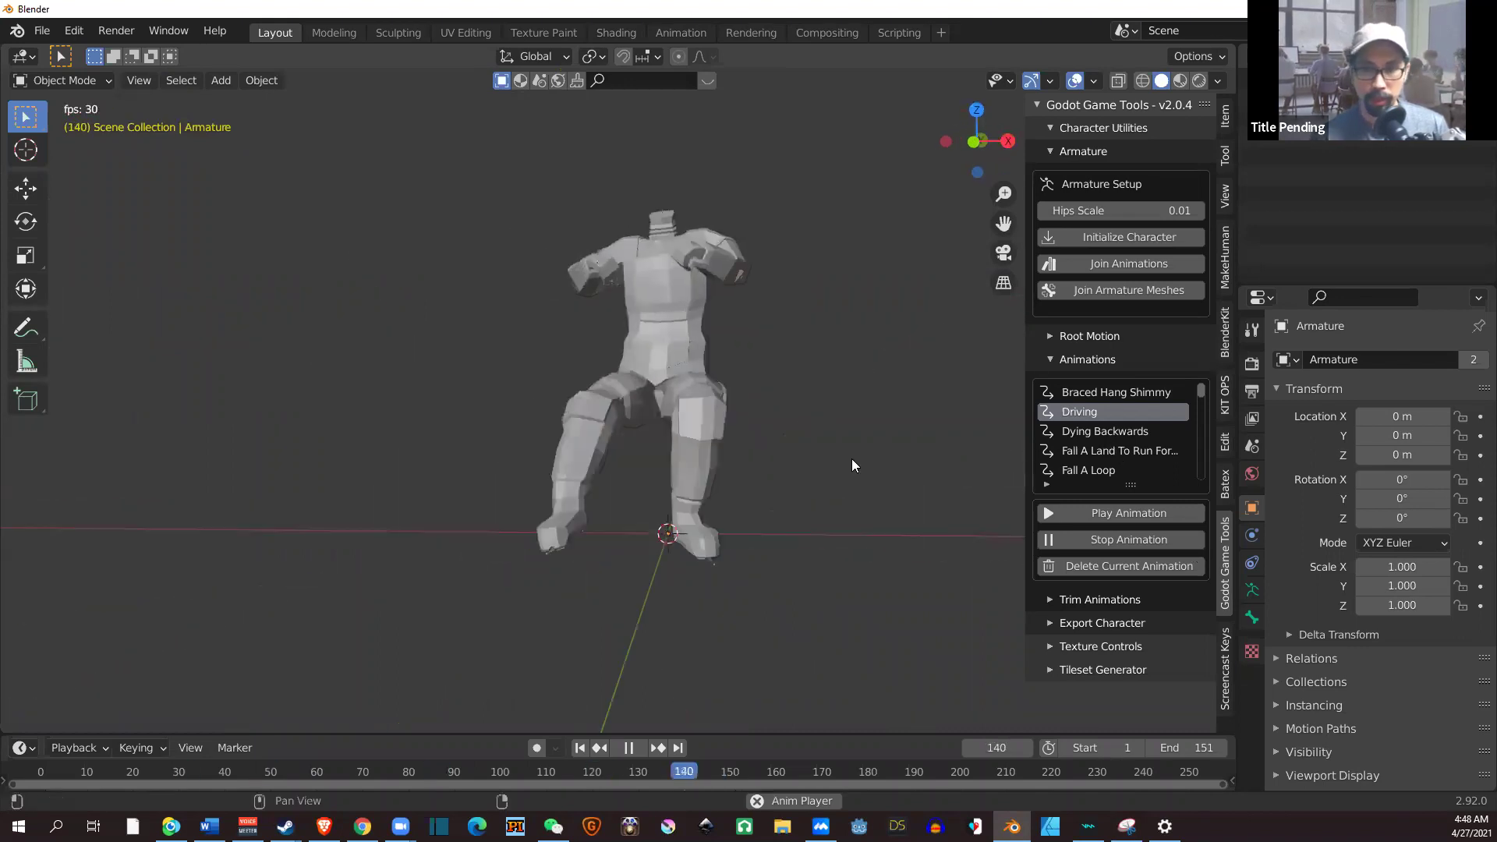
middle_click_drag(678, 439, 675, 439)
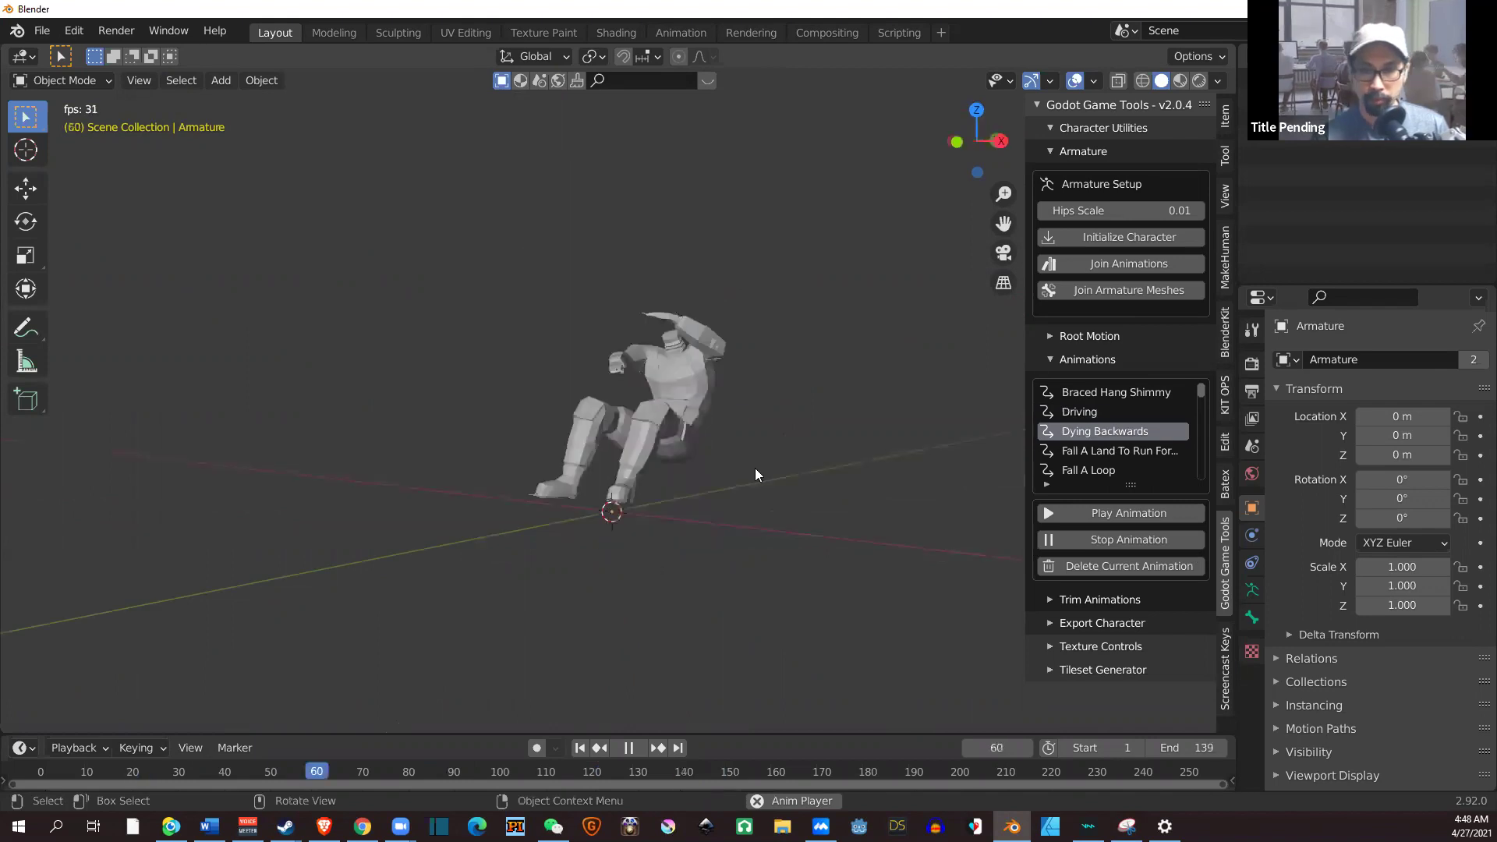
middle_click_drag(973, 496, 1106, 458)
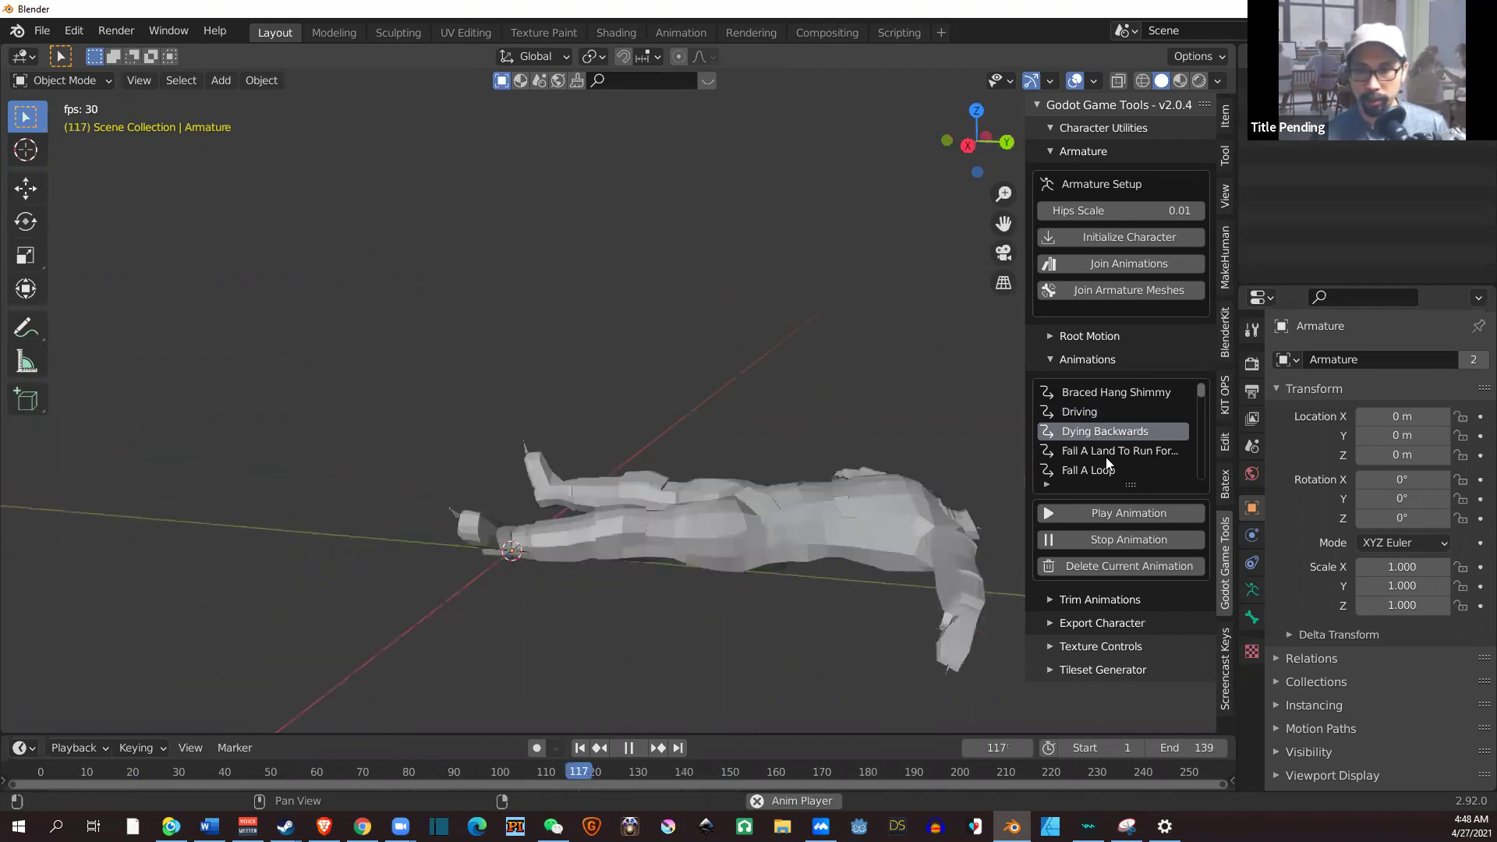
left_click(1105, 454)
scroll(646, 435, "down", 5)
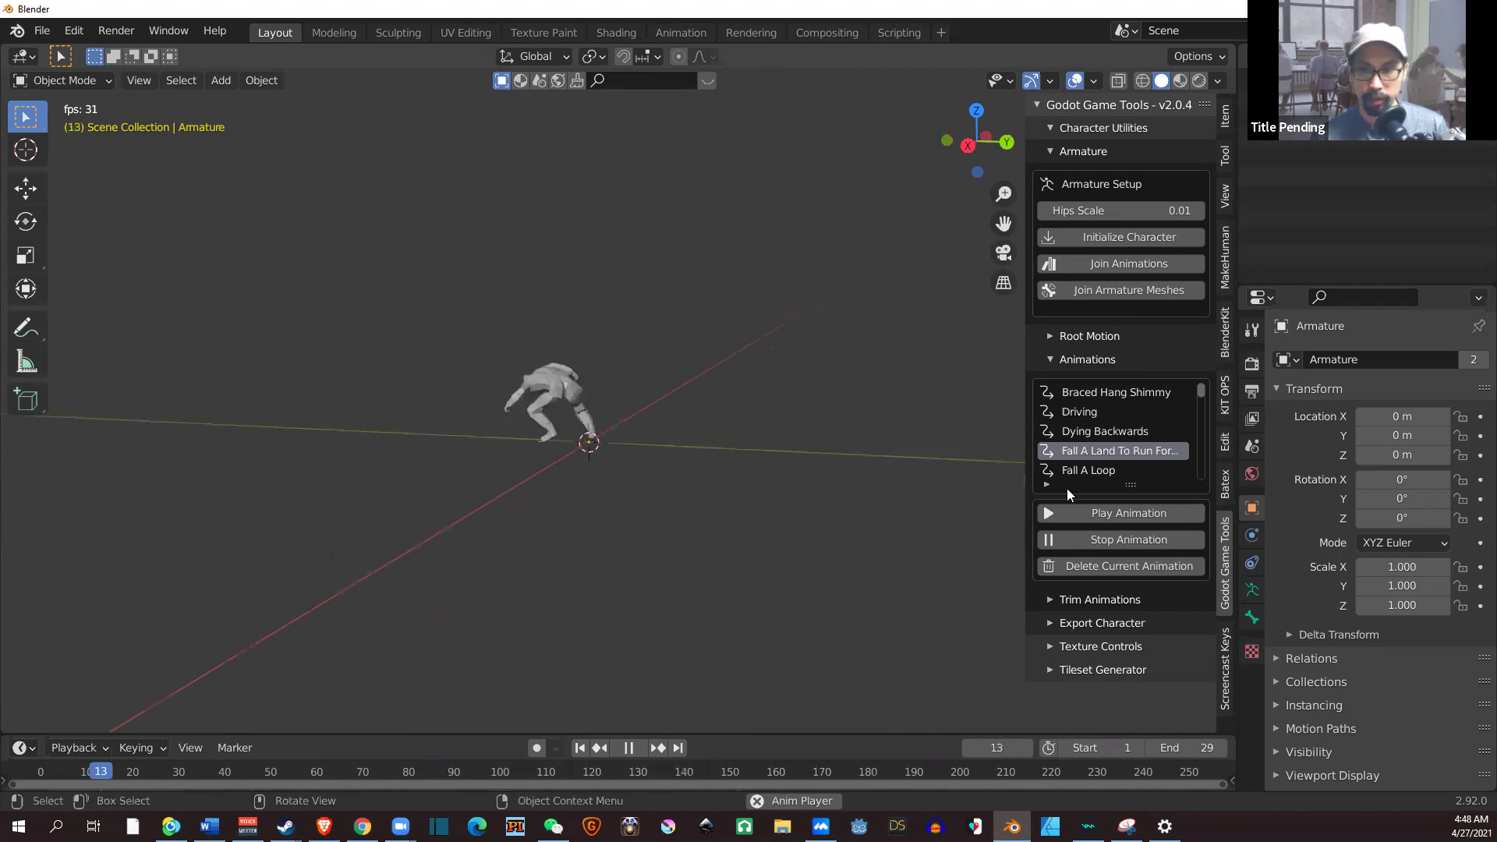
middle_click_drag(1137, 464, 1123, 468)
scroll(1091, 463, "down", 2)
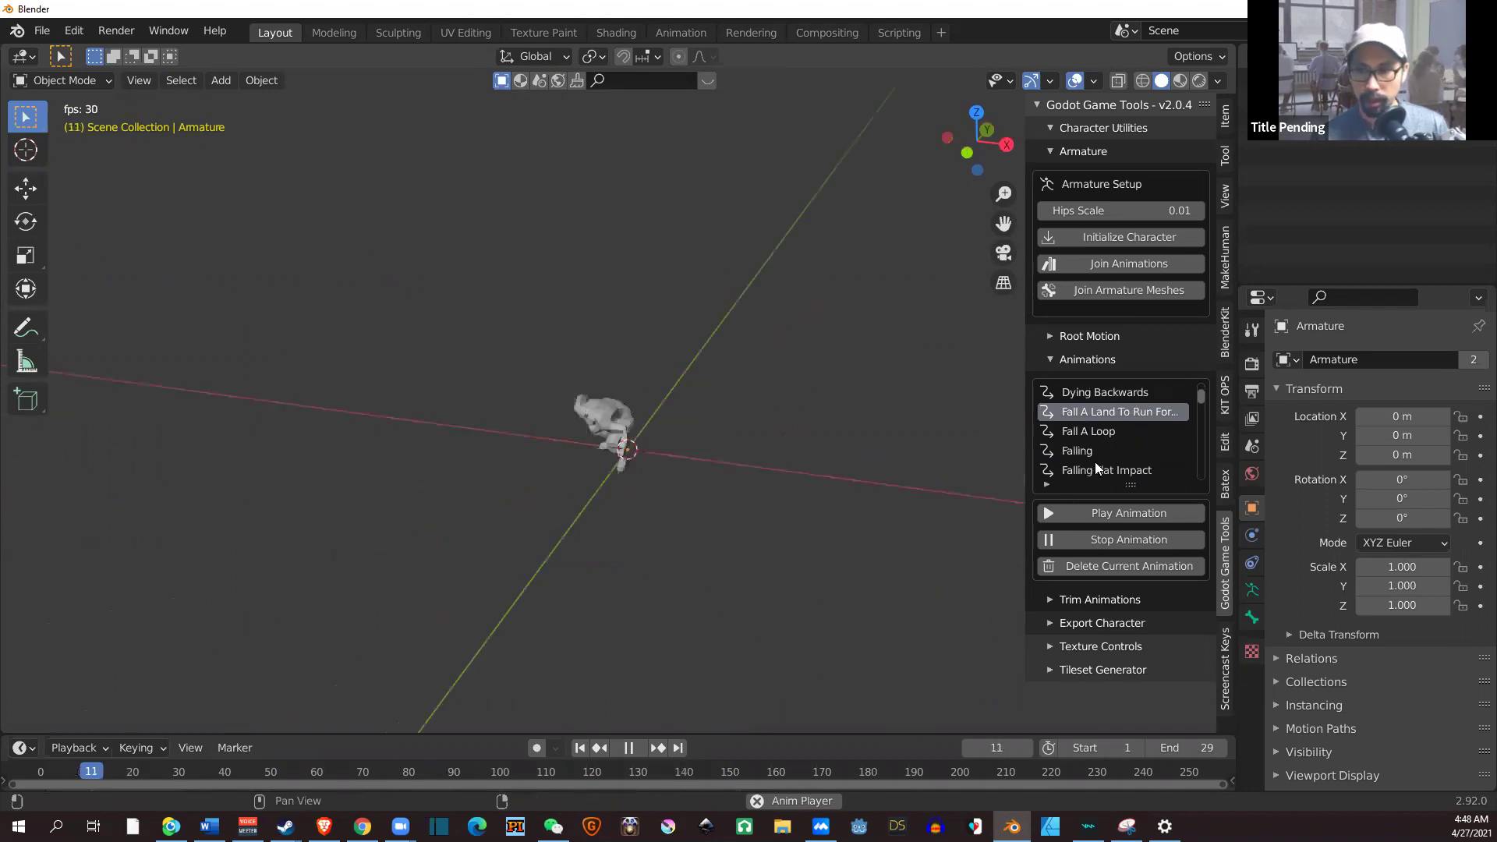
scroll(1098, 456, "down", 5)
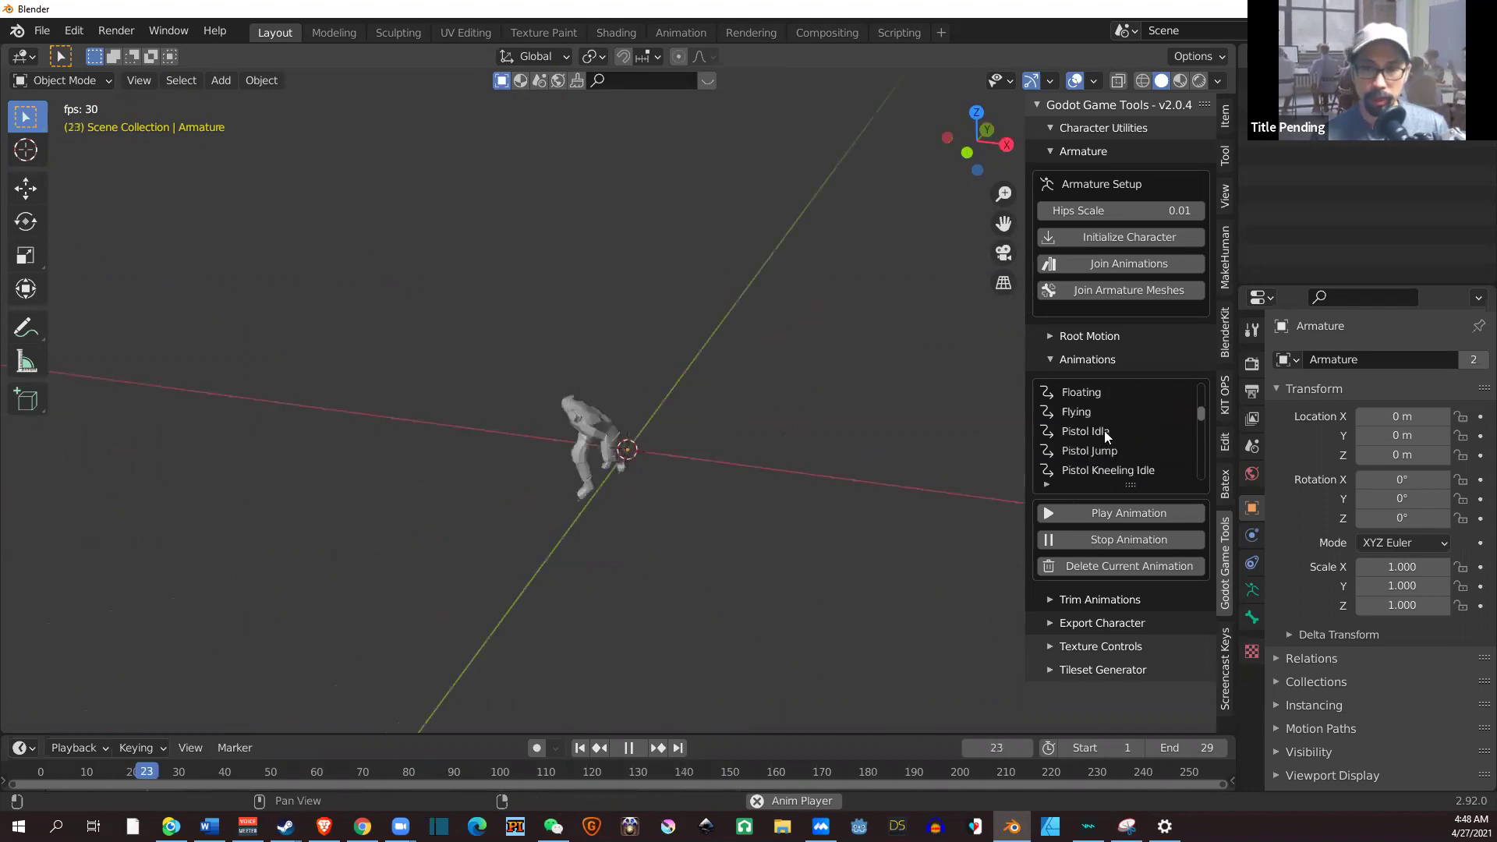
Play the Pistol Idle animation and orbit around the character.
left_click(1104, 430)
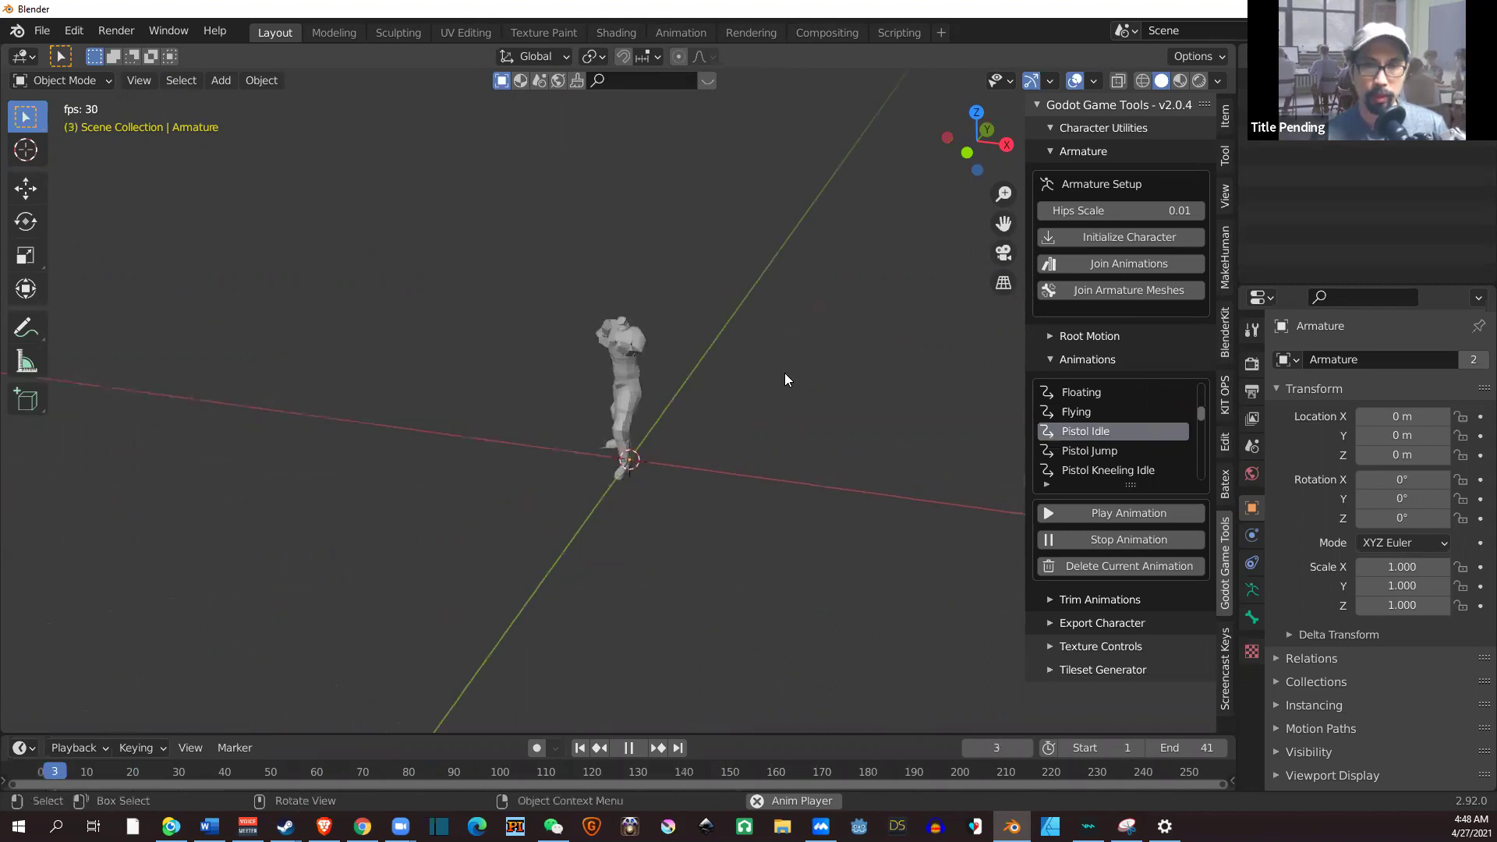
scroll(785, 379, "up", 5)
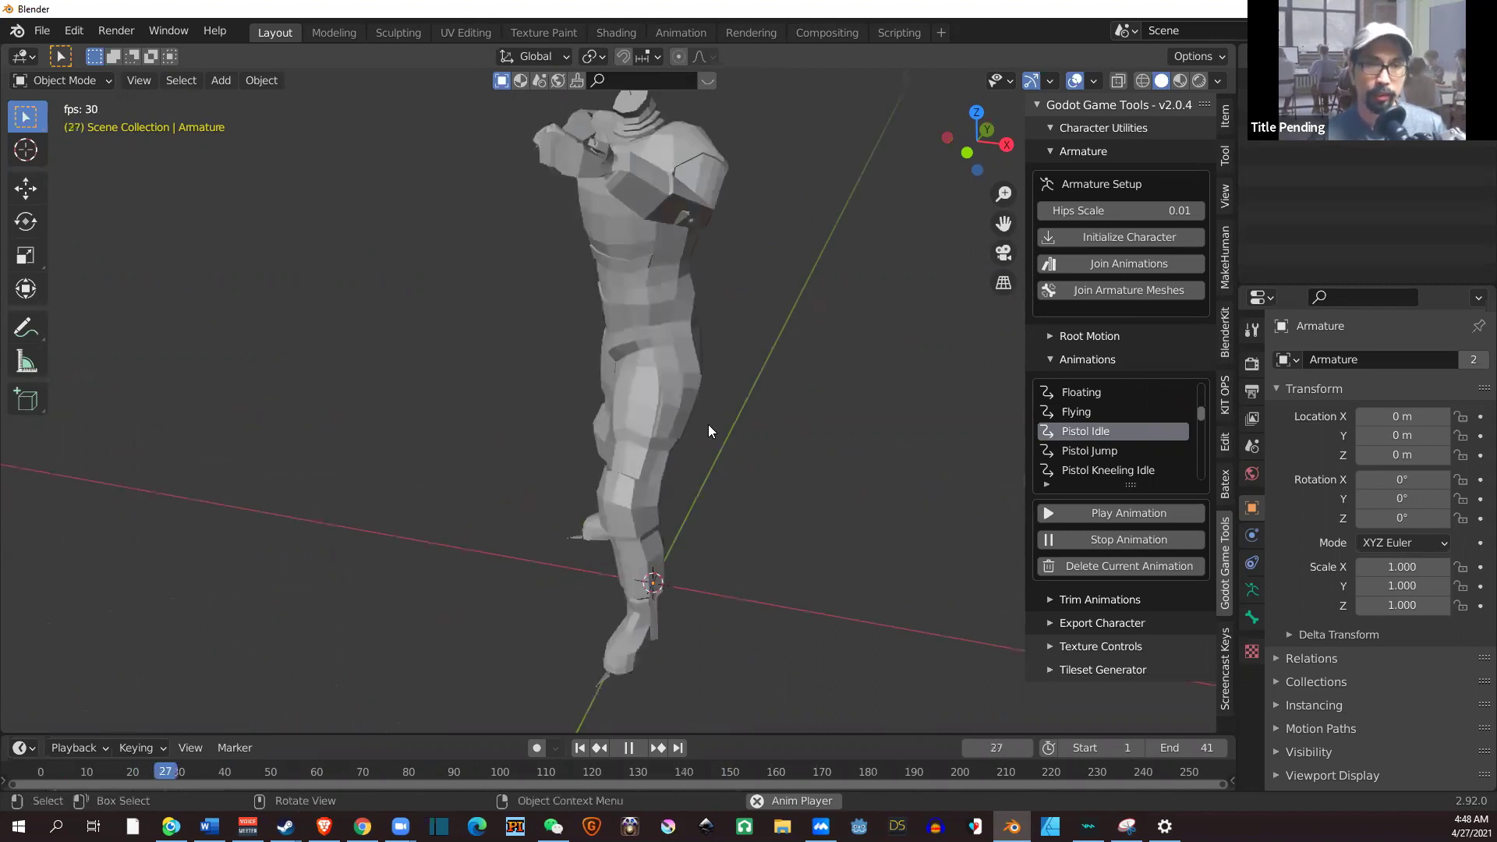
mouse_move(708, 425)
middle_mouse_down()
mouse_move(519, 391)
mouse_move(744, 398)
middle_mouse_up()
mouse_move(883, 417)
middle_mouse_down()
mouse_move(990, 437)
mouse_move(968, 429)
middle_mouse_up()
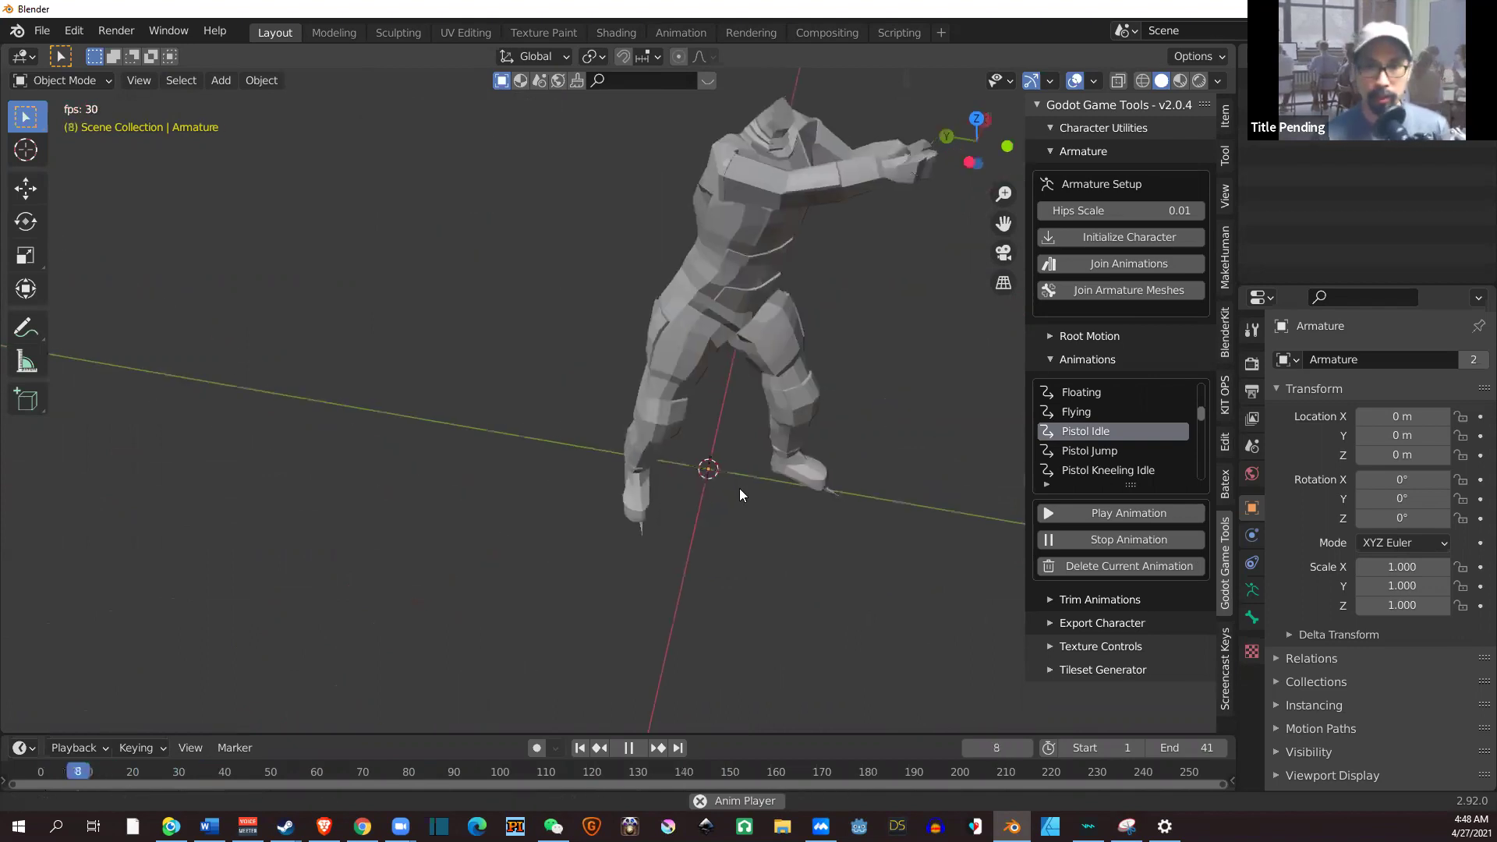
mouse_move(741, 495)
middle_mouse_down()
mouse_move(721, 409)
mouse_move(1002, 398)
middle_mouse_up()
Preview the Pistol Jump, Pistol Run, Pistol Strafe_right, Pistol Walk Arc and Shooting animations.
left_click(1078, 452)
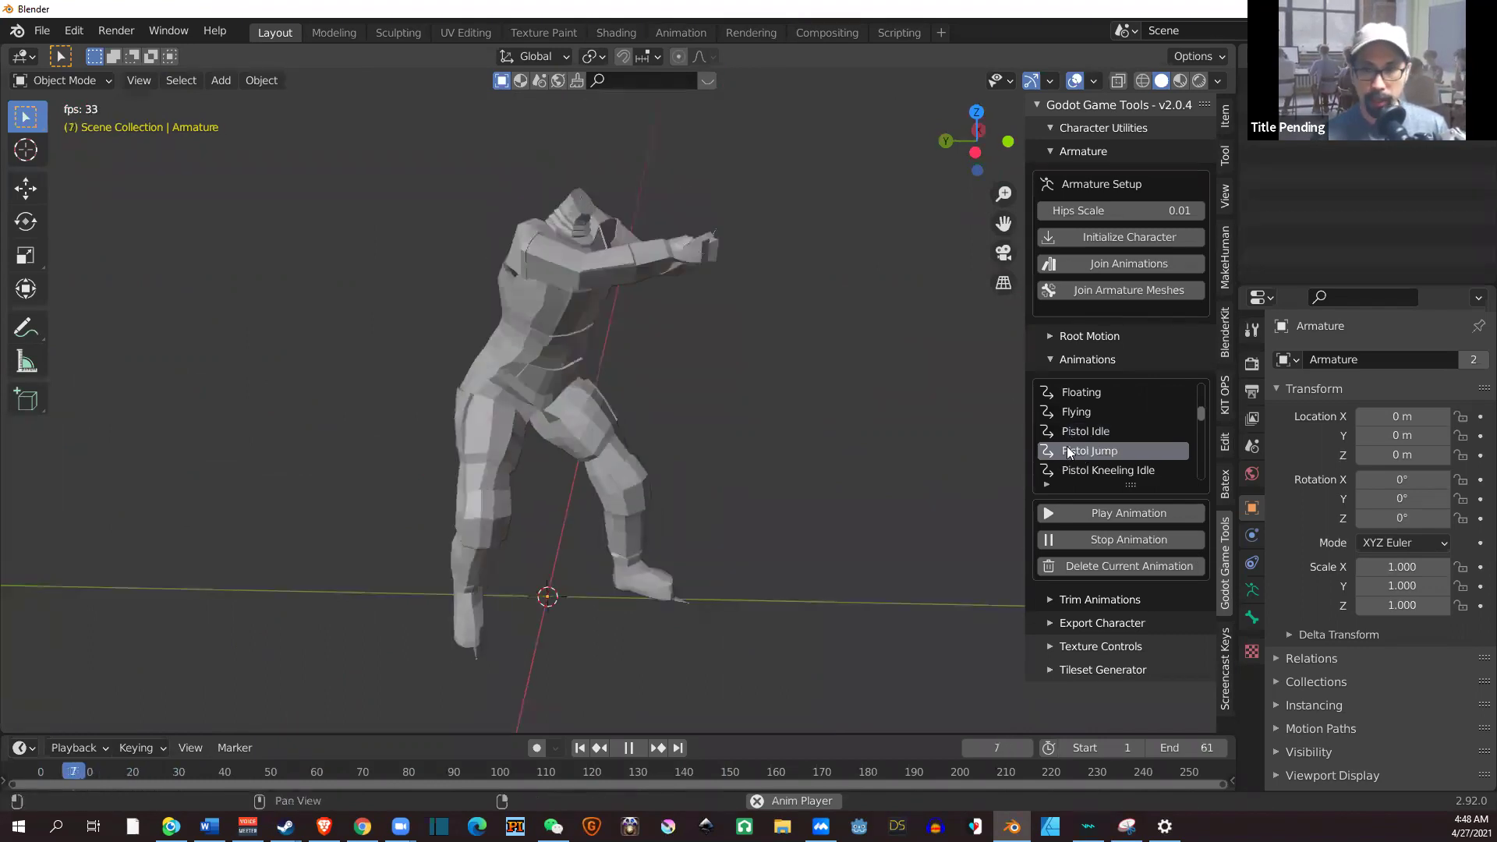
scroll(1071, 449, "down", 2)
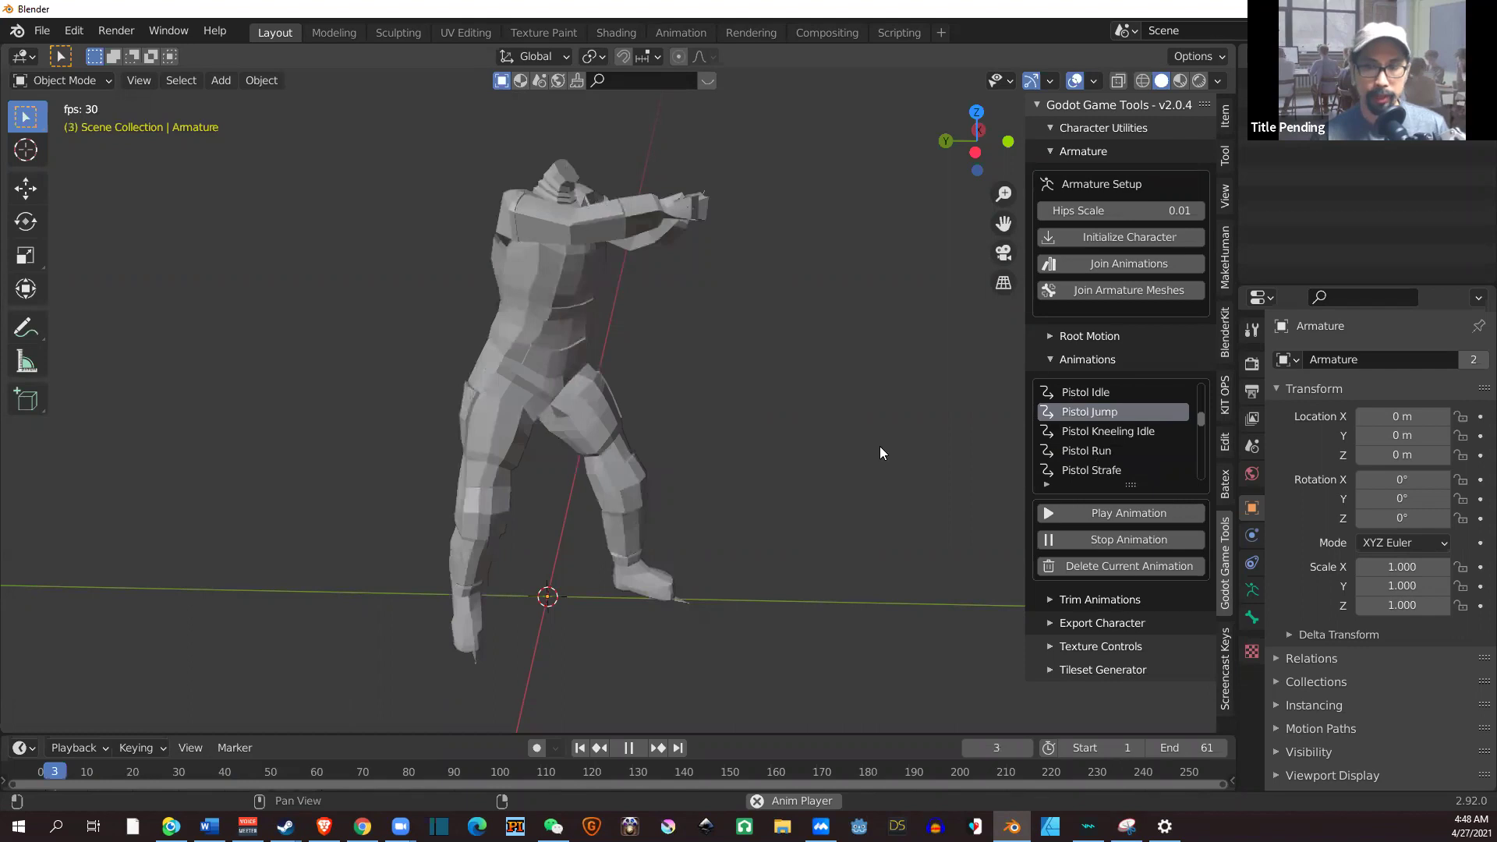
left_click(1091, 453)
mouse_move(808, 428)
middle_mouse_down()
mouse_move(951, 401)
mouse_move(822, 366)
middle_mouse_up()
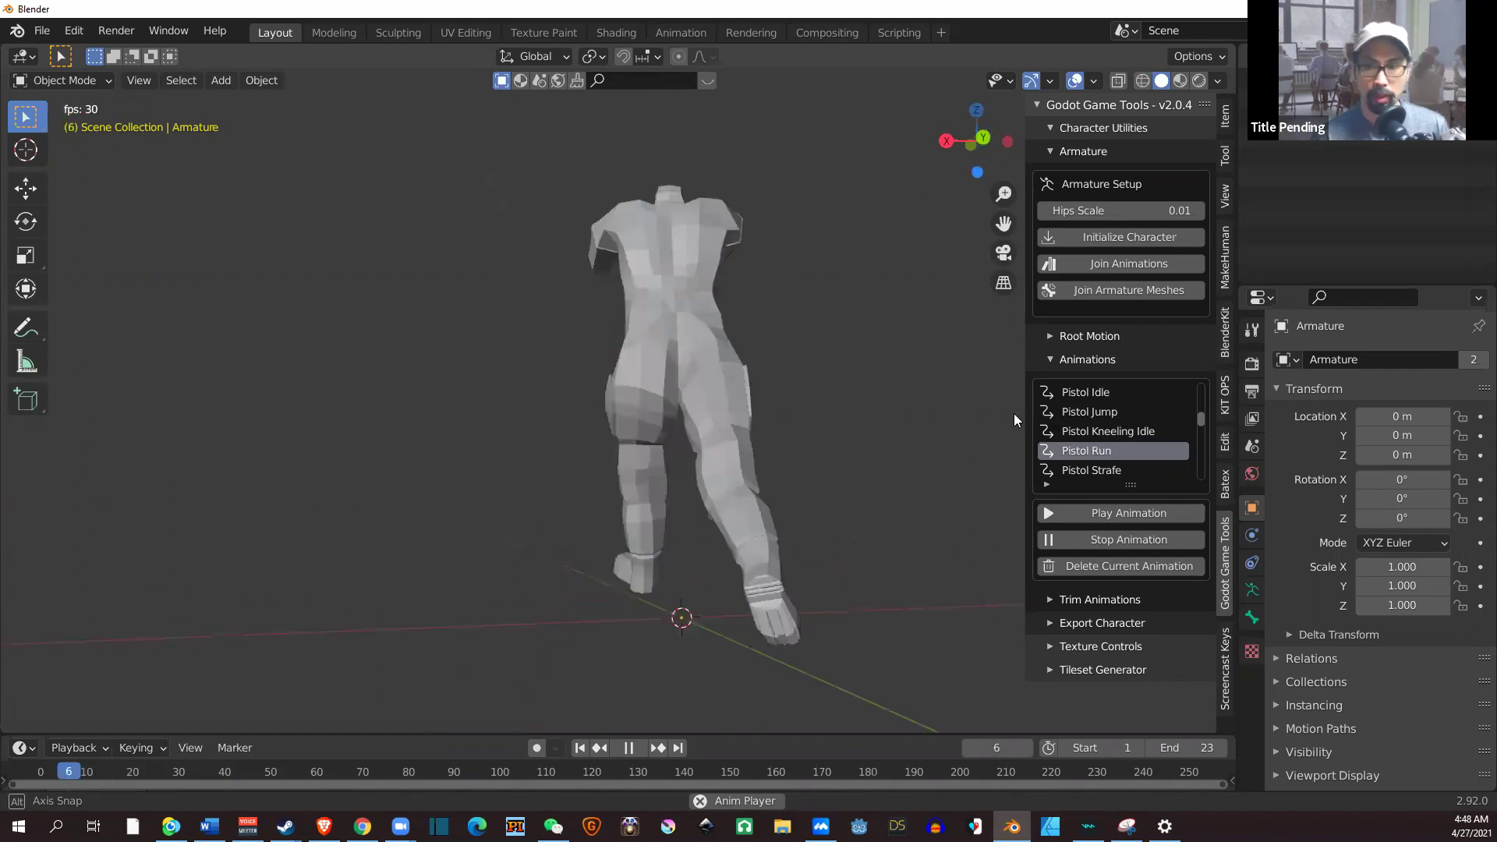
scroll(1087, 450, "down", 2)
left_click(1091, 453)
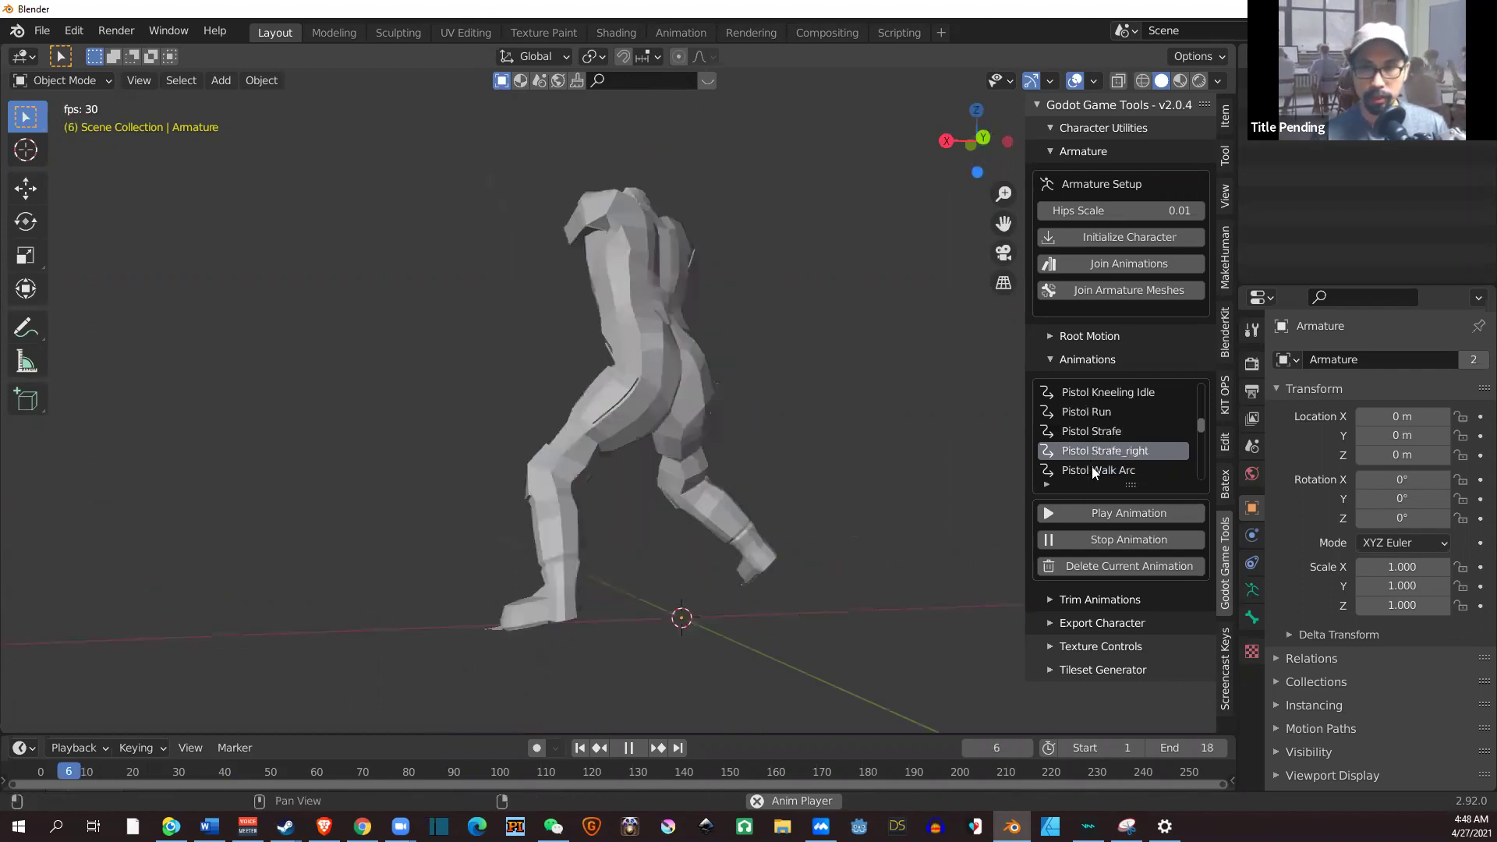
left_click(1093, 470)
left_click(1092, 454)
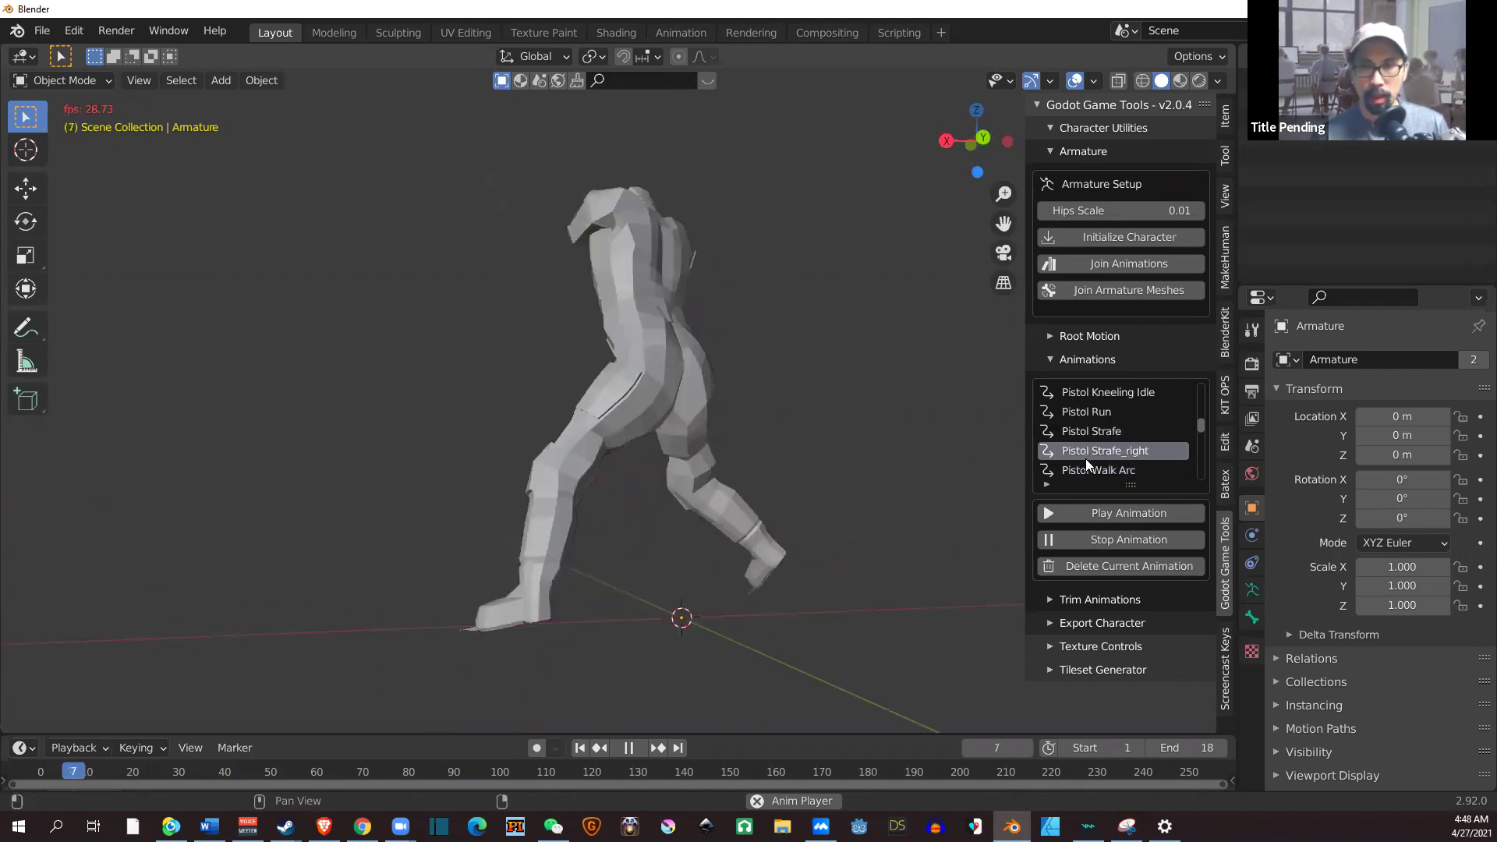
scroll(1086, 458, "down", 5)
left_click(1085, 453)
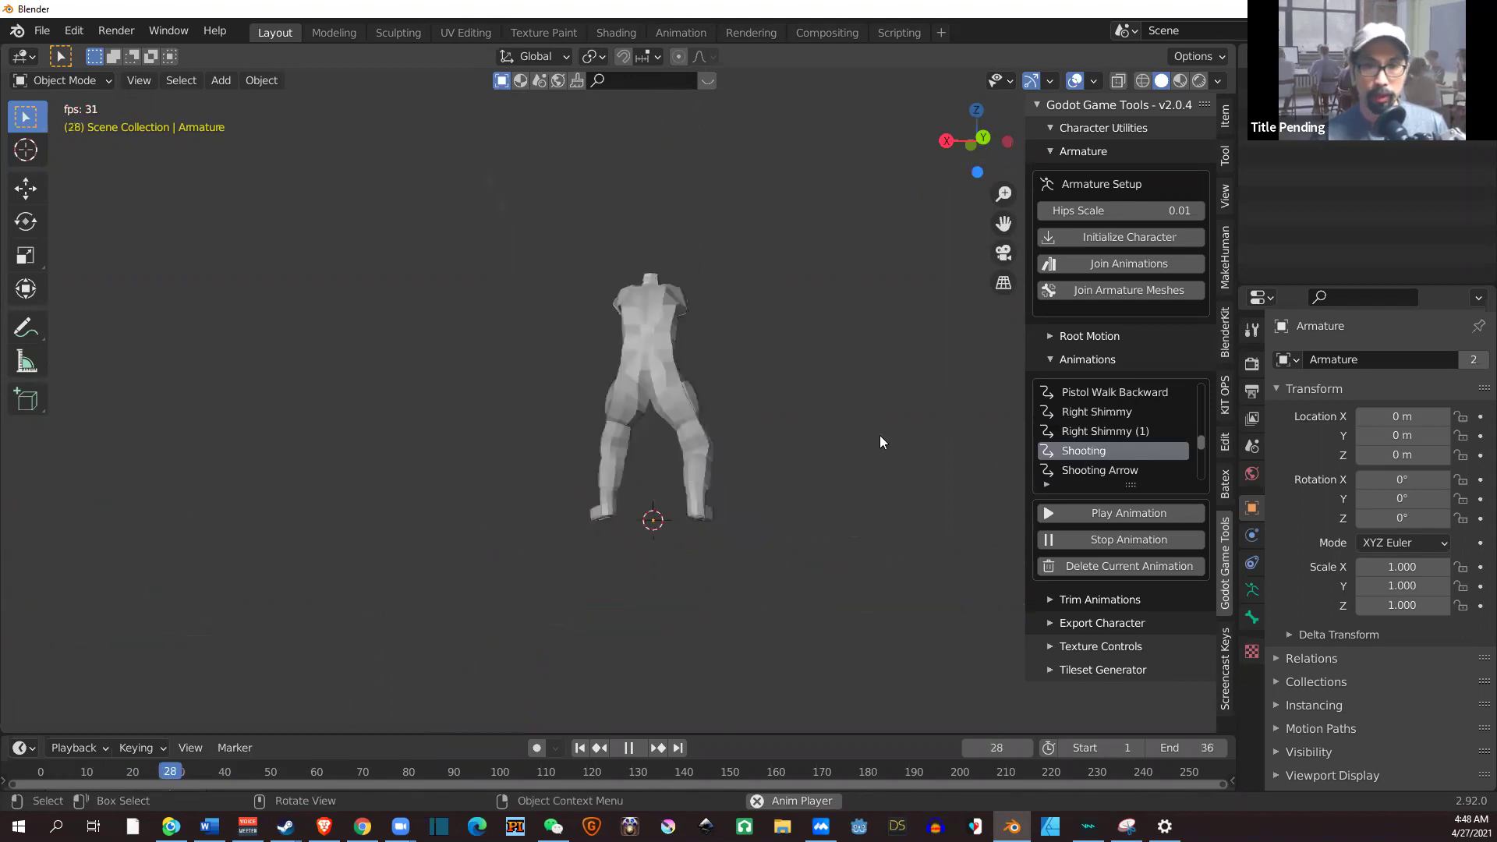
mouse_move(880, 443)
middle_mouse_down()
mouse_move(832, 451)
mouse_move(897, 460)
mouse_move(842, 329)
middle_mouse_up()
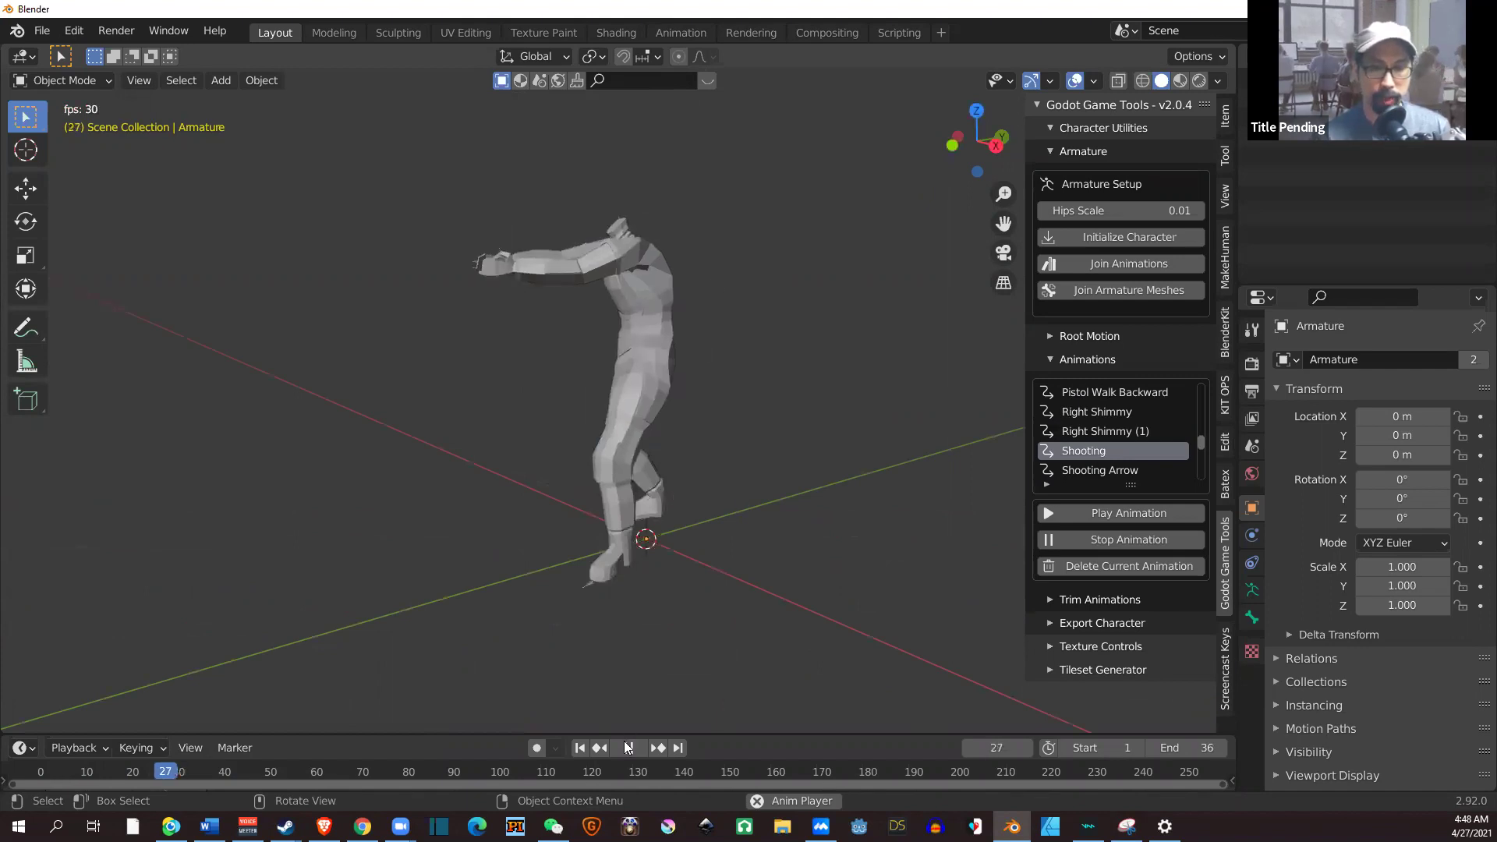
Stop animation playback and bring up the save-under-new-name dialog.
key("space")
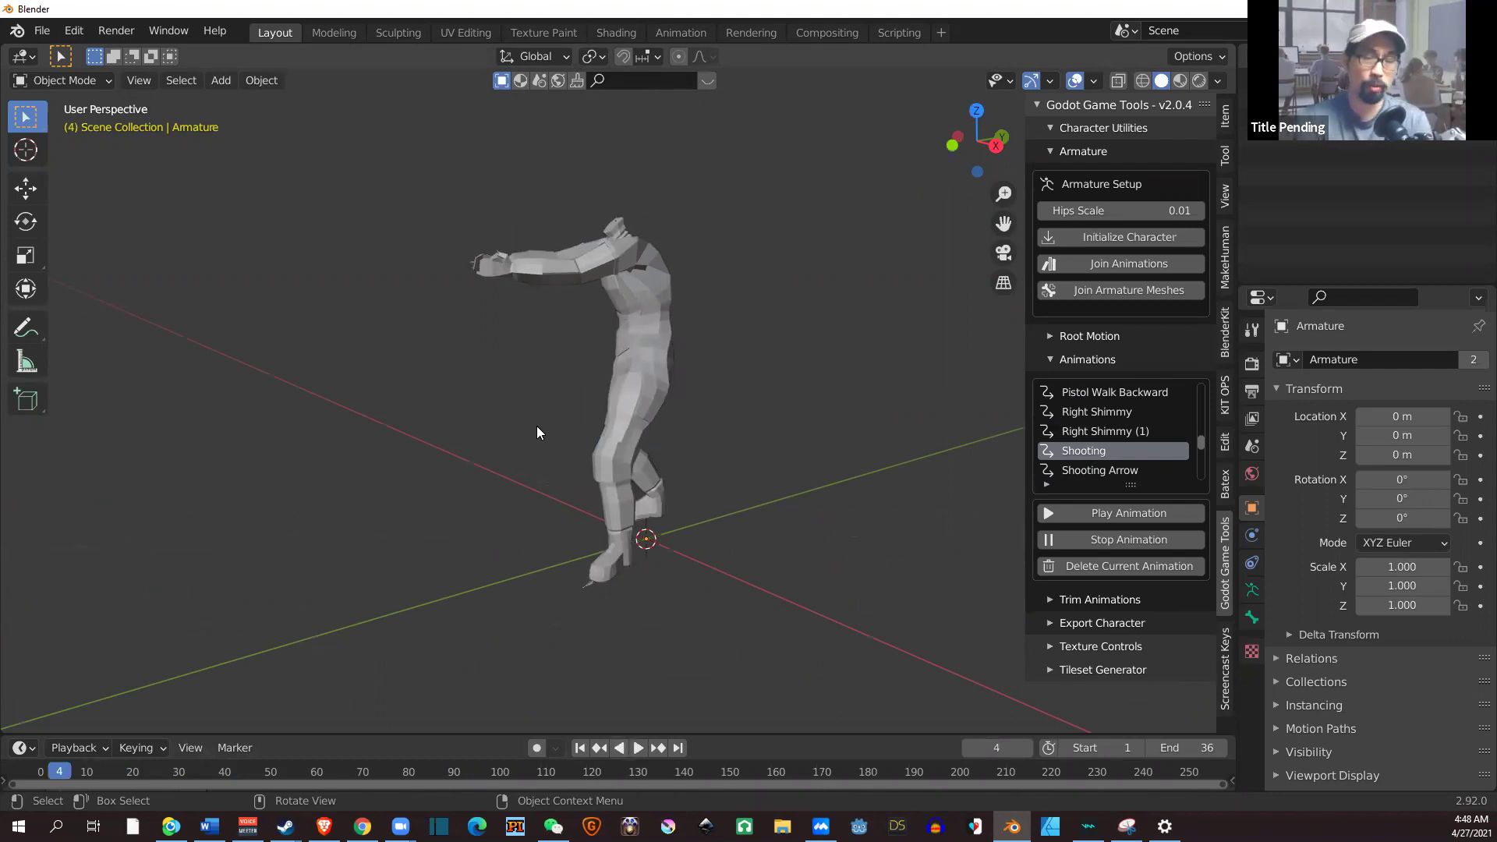
left_click(42, 31)
left_click(44, 32)
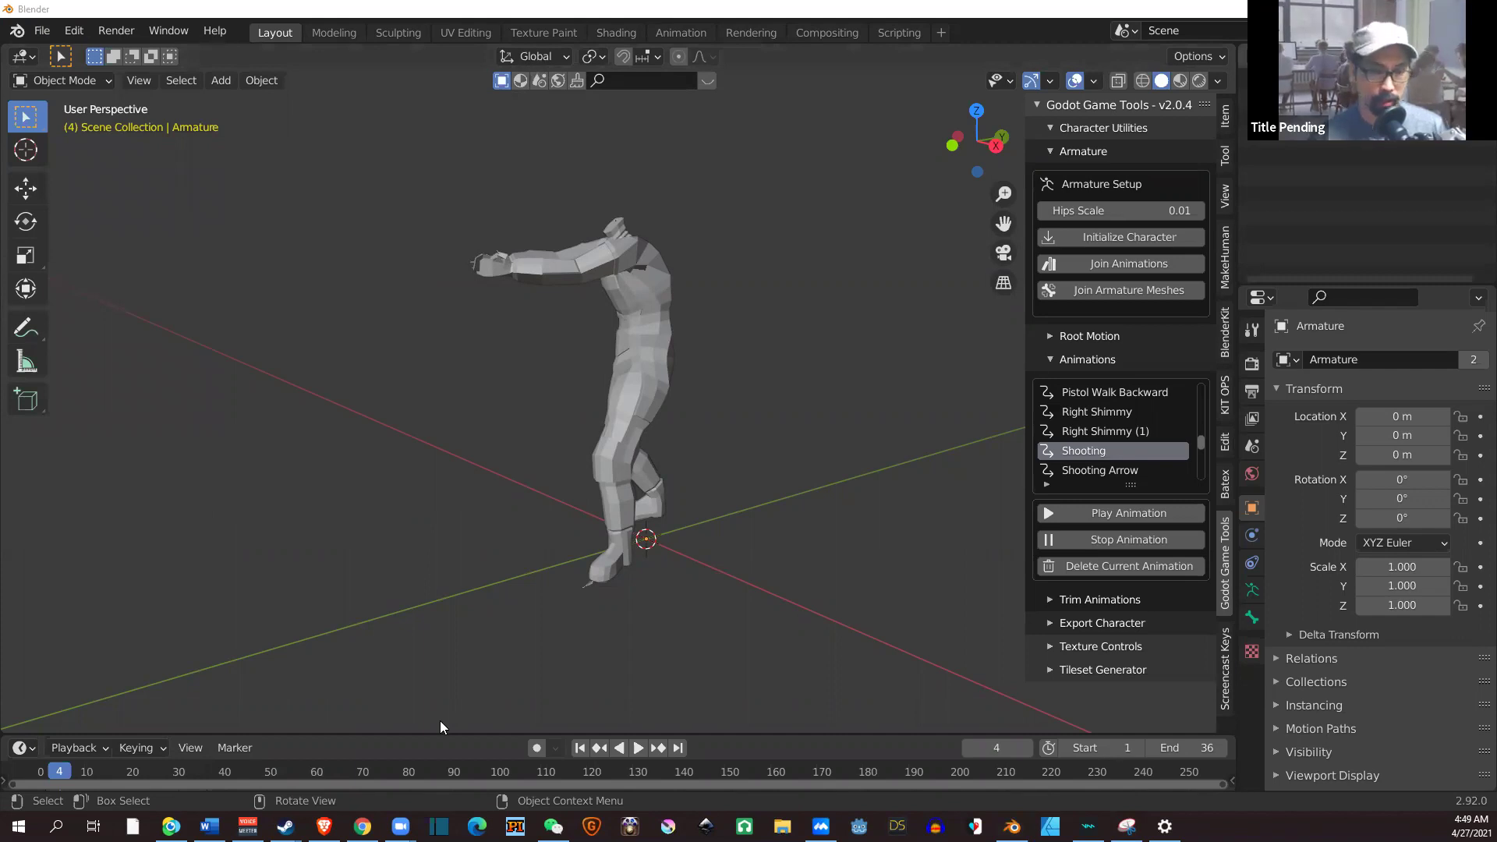
key("ctrl+s")
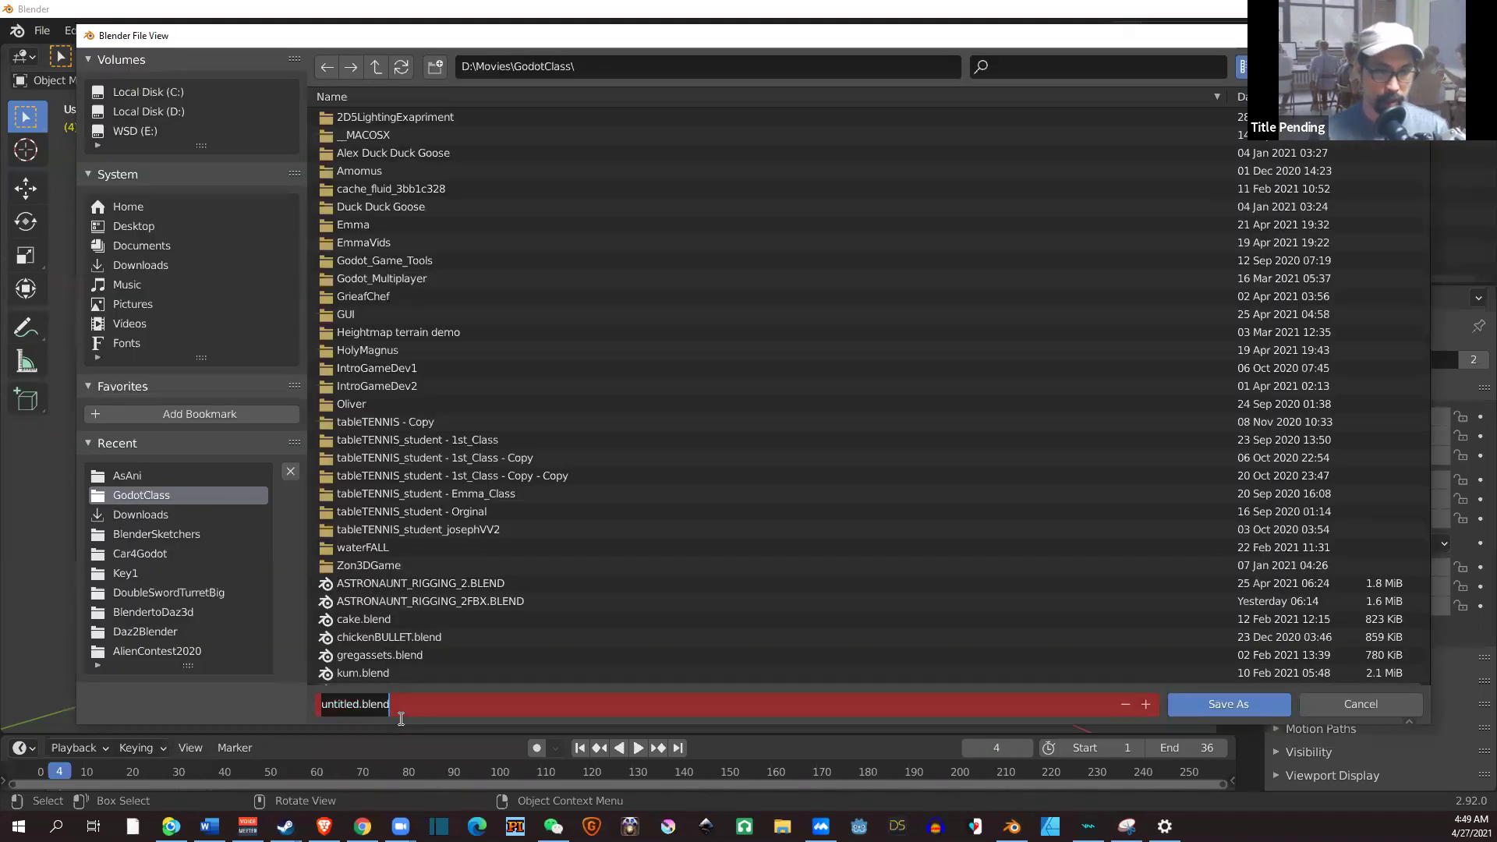
Change the ASTRONAUNT_RIGGING_2FBX.BLEND name to ASTRONAUNT_RIGGING_GodotTools.BLEND and save.
key("Home")
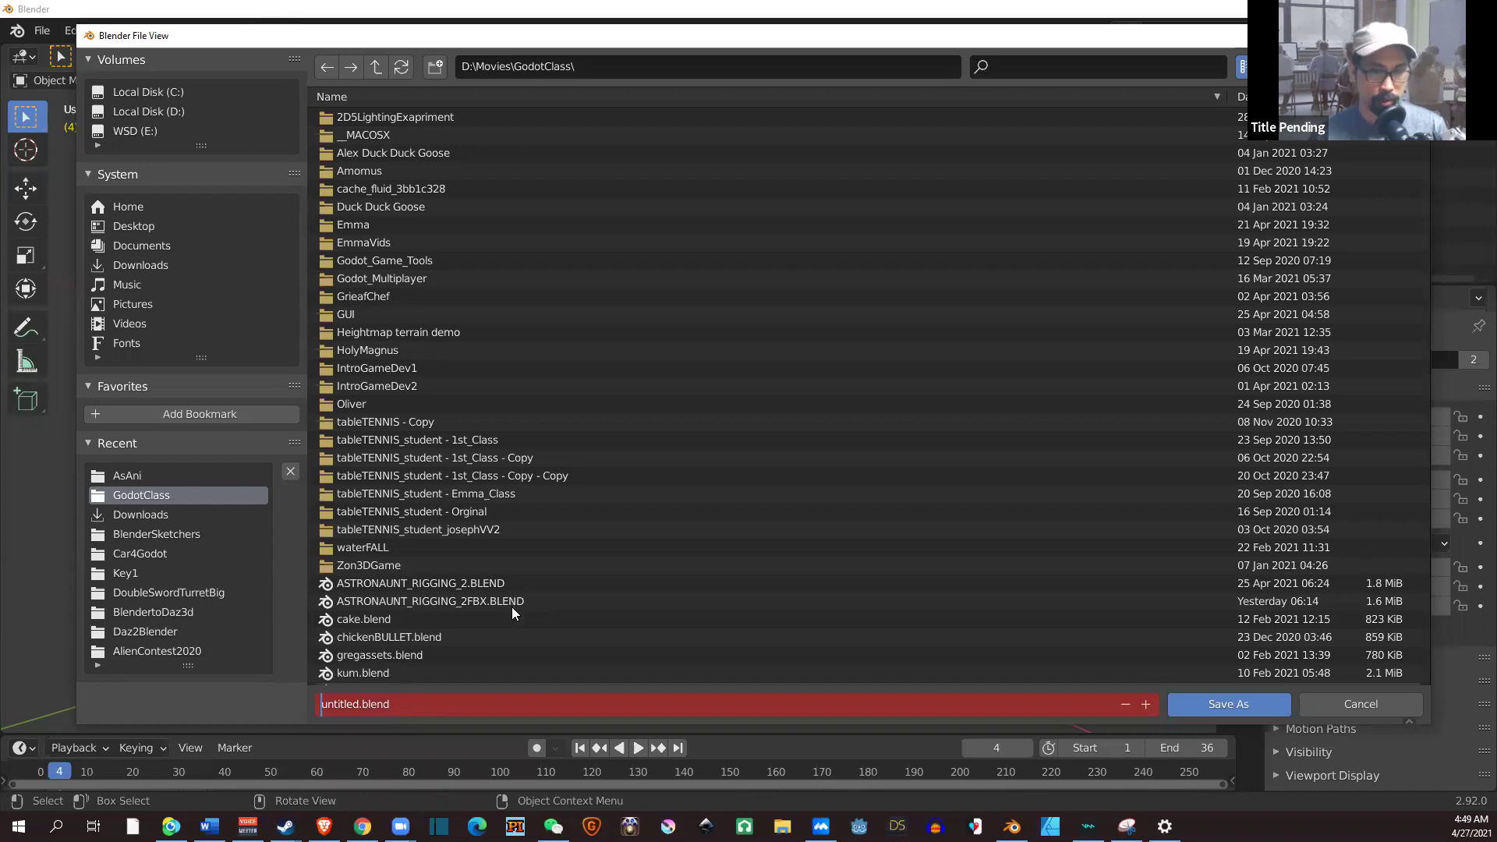
left_click(511, 608)
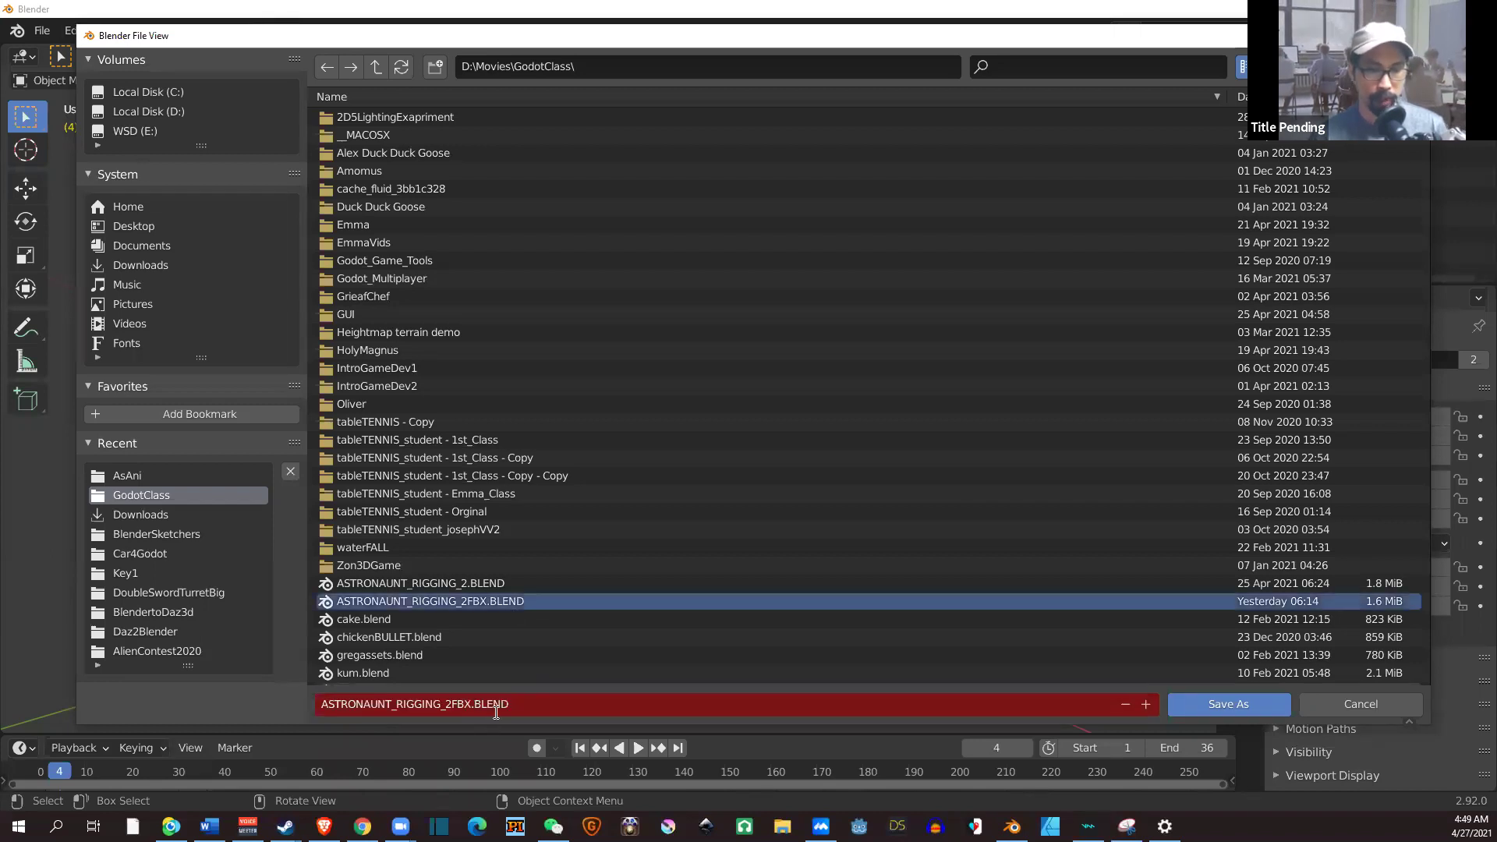
left_click(496, 707)
left_click(497, 707)
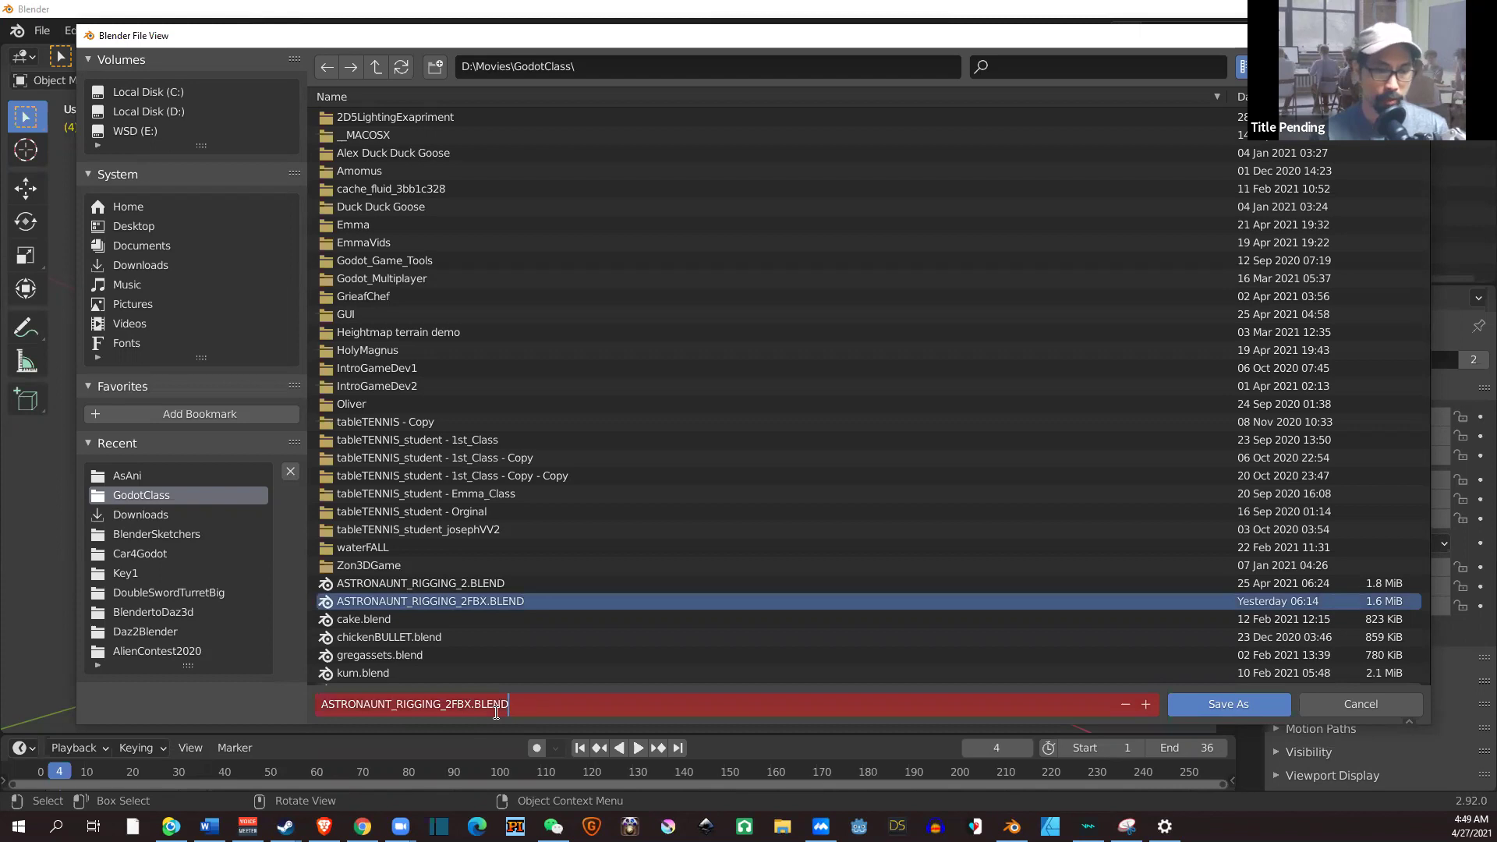
key("Left")
key("Left")
key("Left")
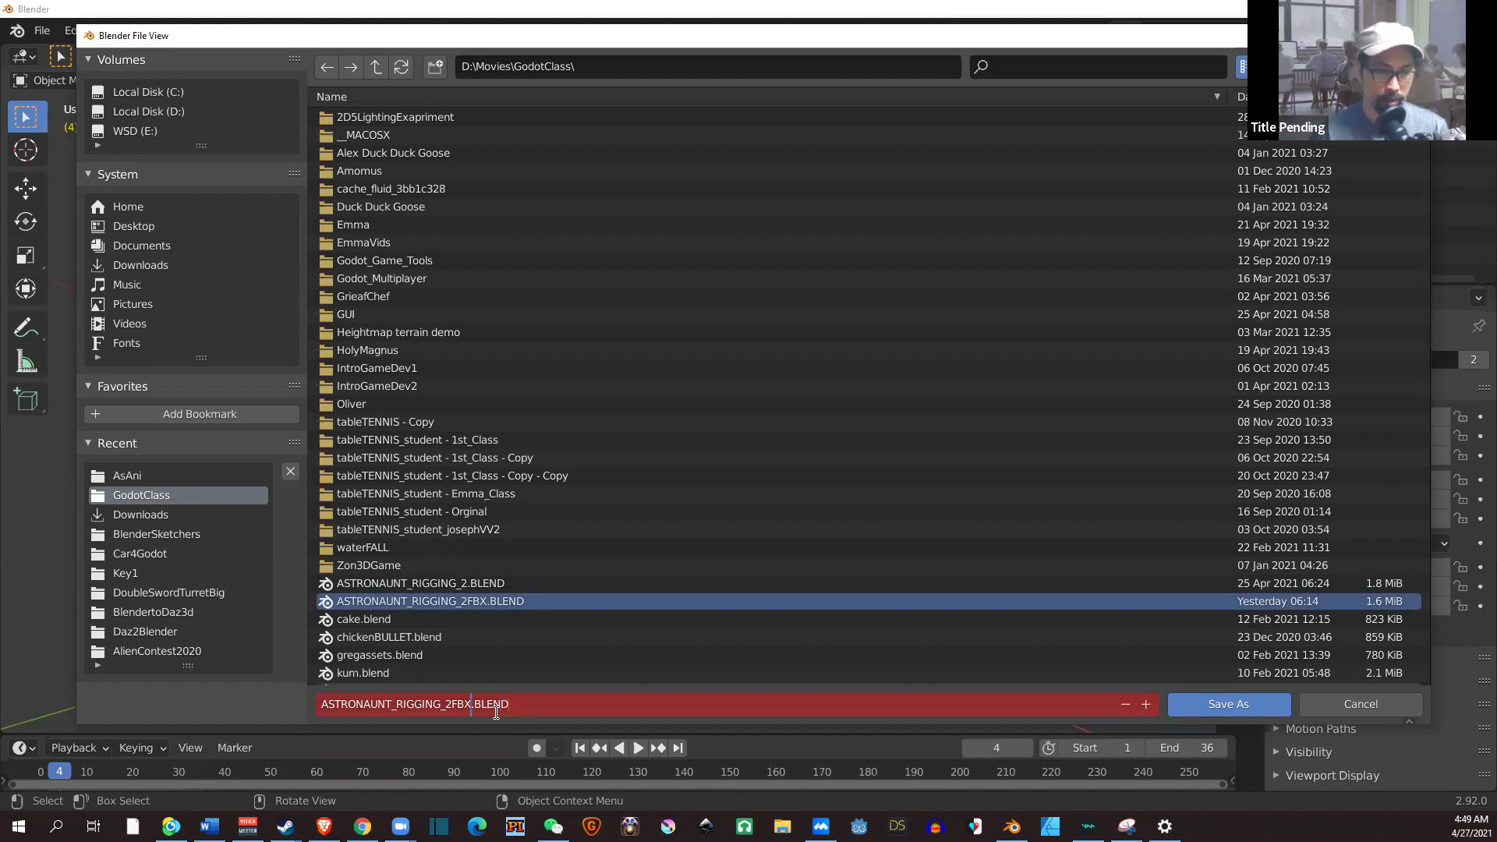
key("BackSpace")
key("BackSpace")
key("BackSpace")
key("BackSpace")
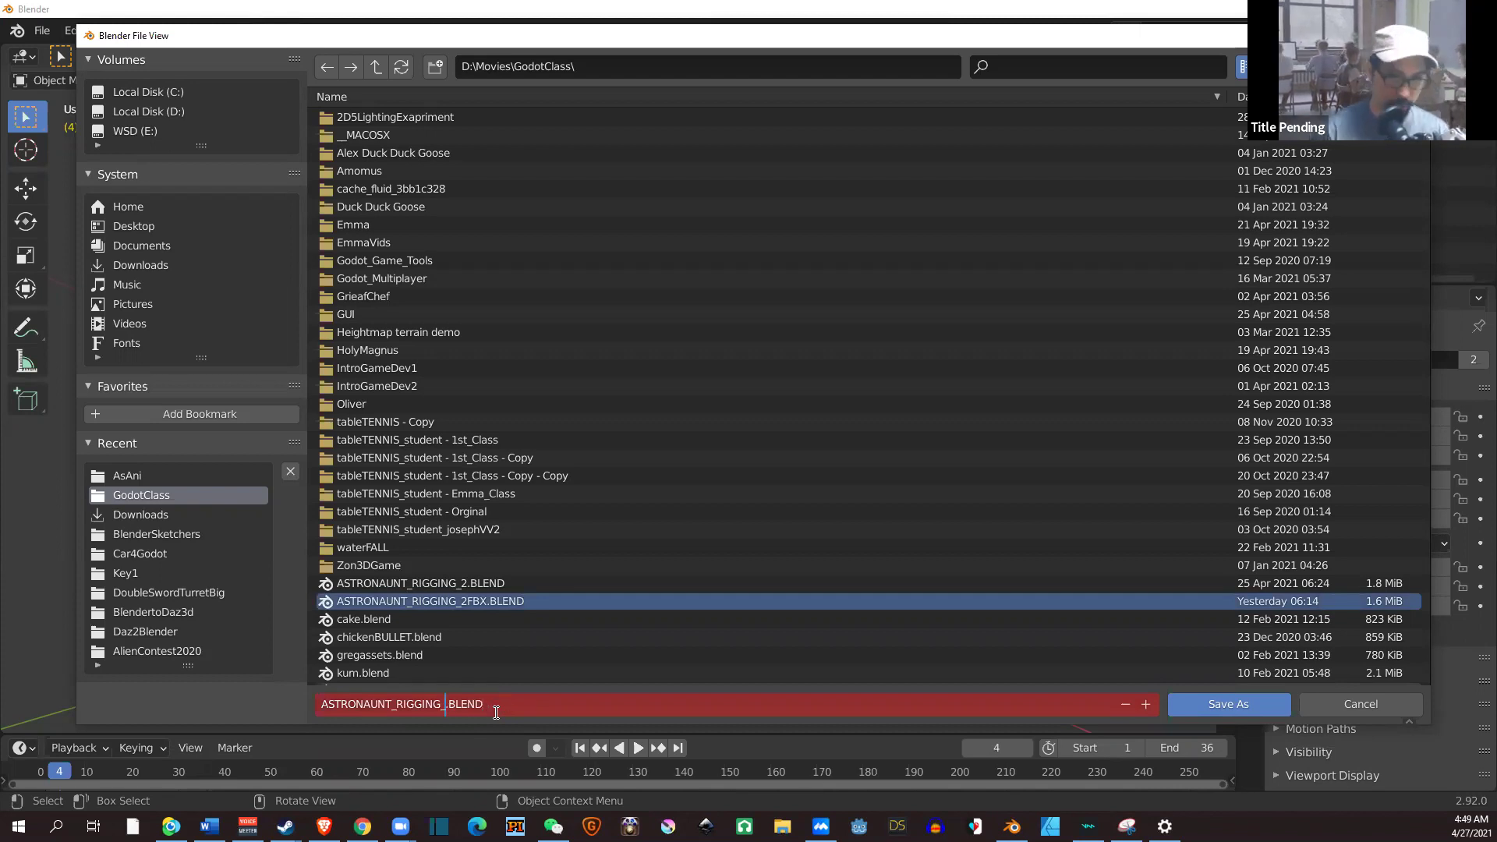
type("Godot")
type("Tools")
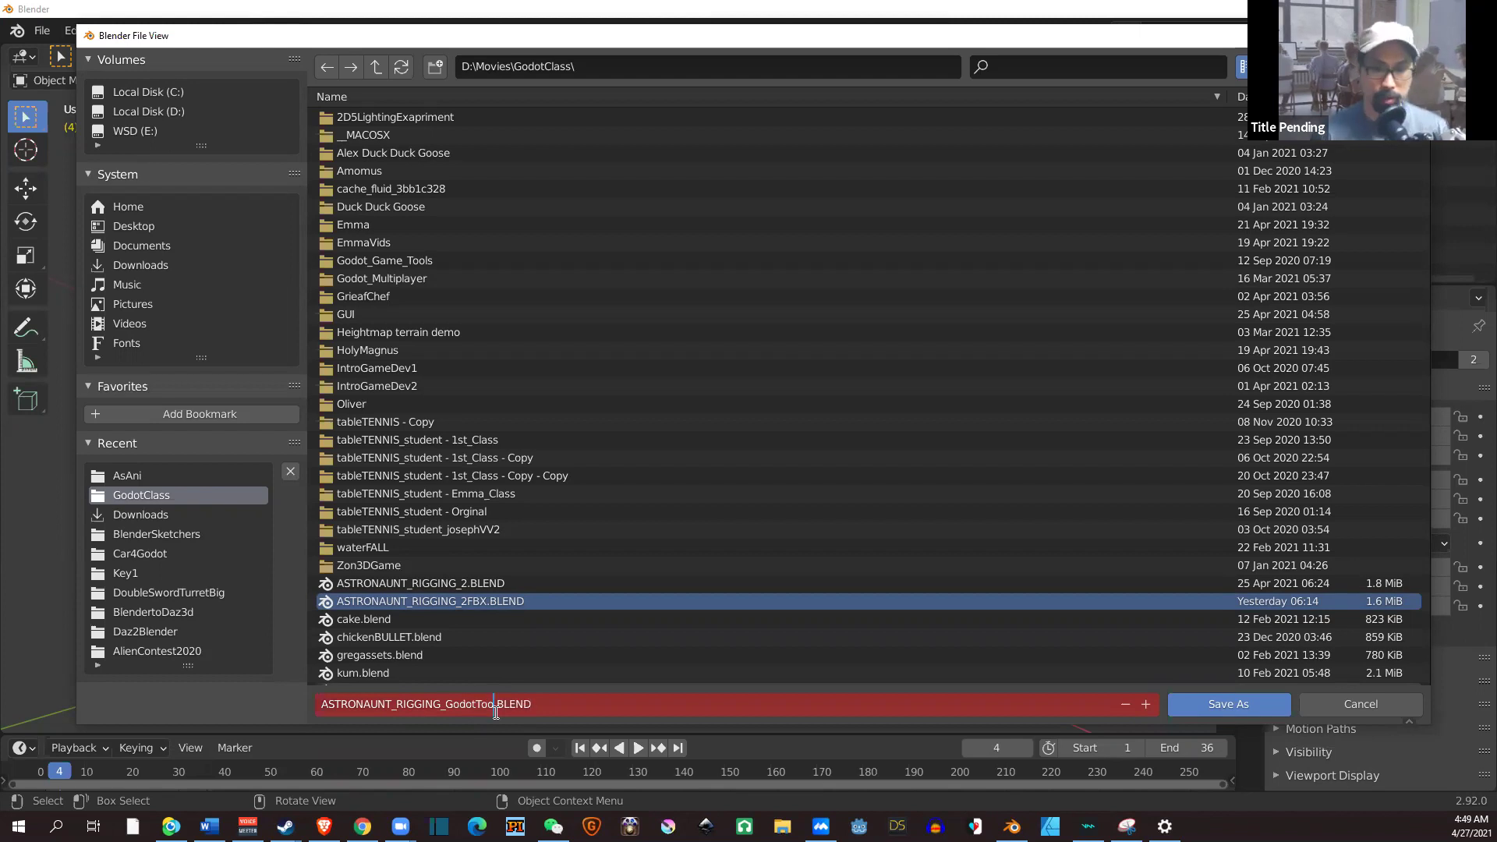
left_click(1238, 710)
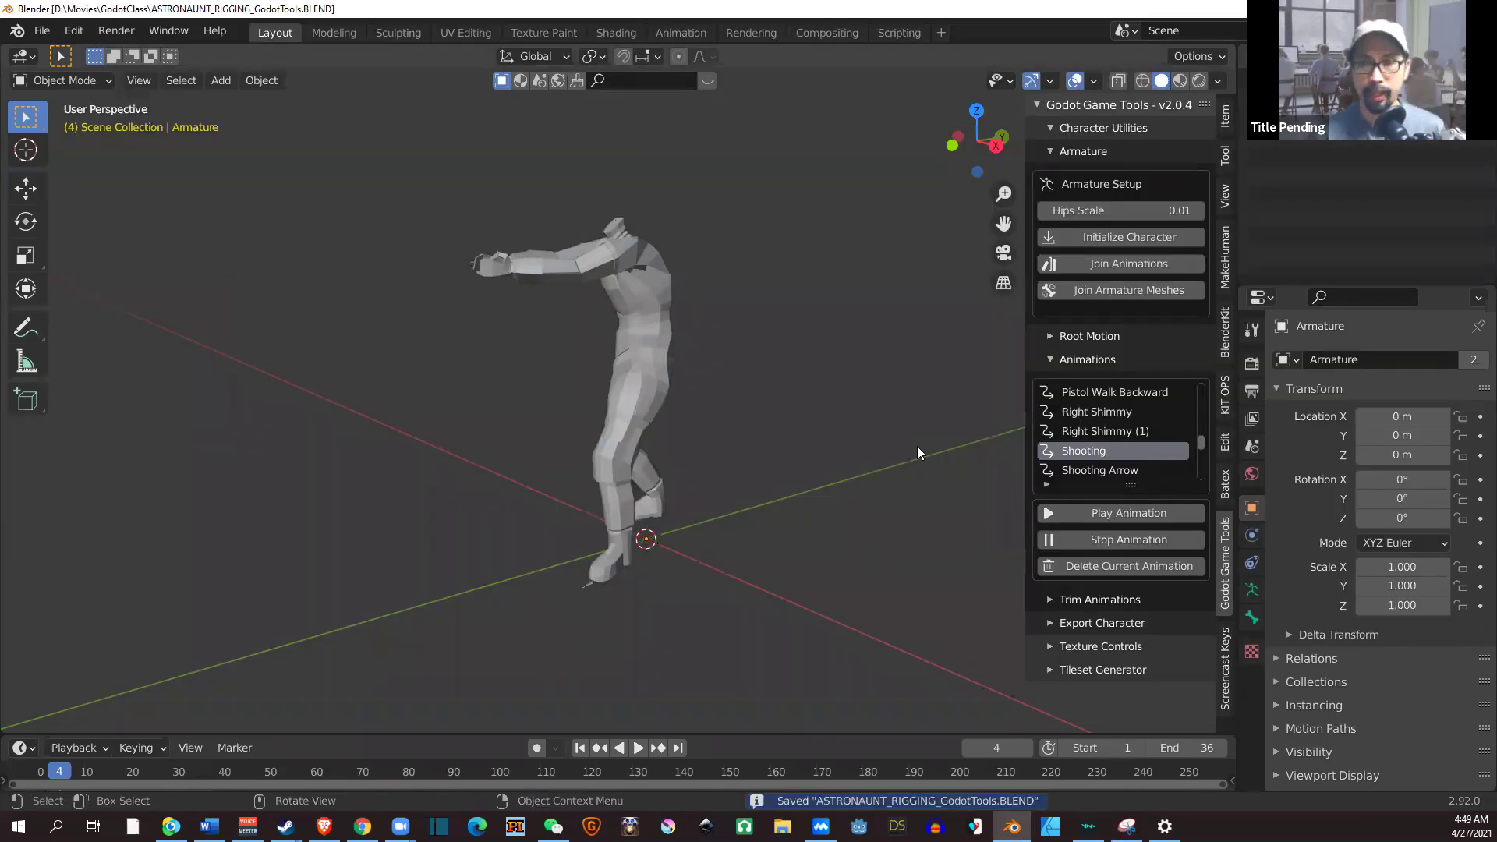
Reopen Save As and save the blend file into Movies/GodotClass/Godot_Multiplayer/mp_platformer.
left_click(42, 32)
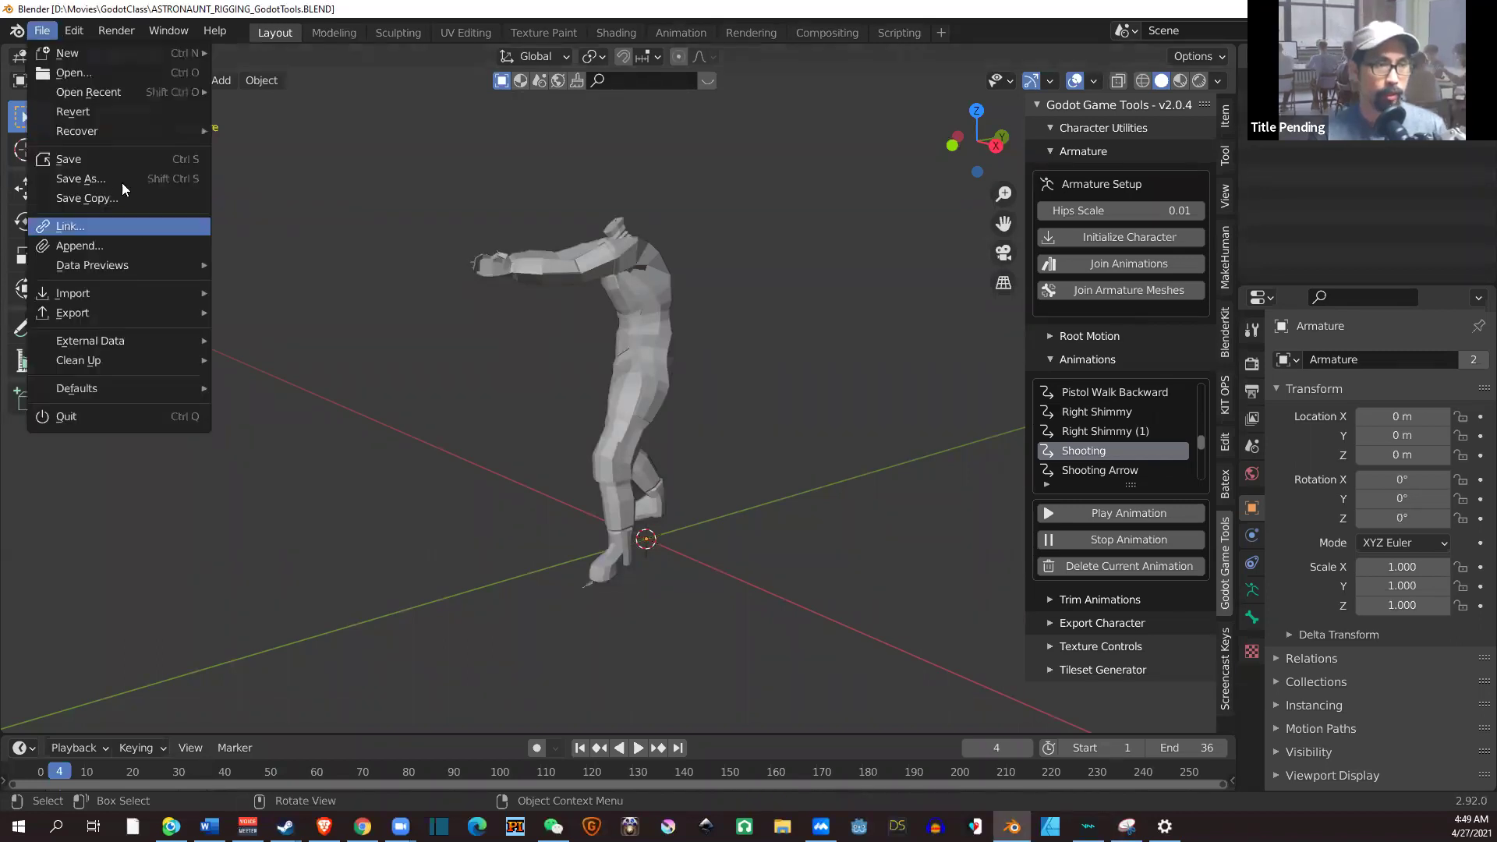
key("Escape")
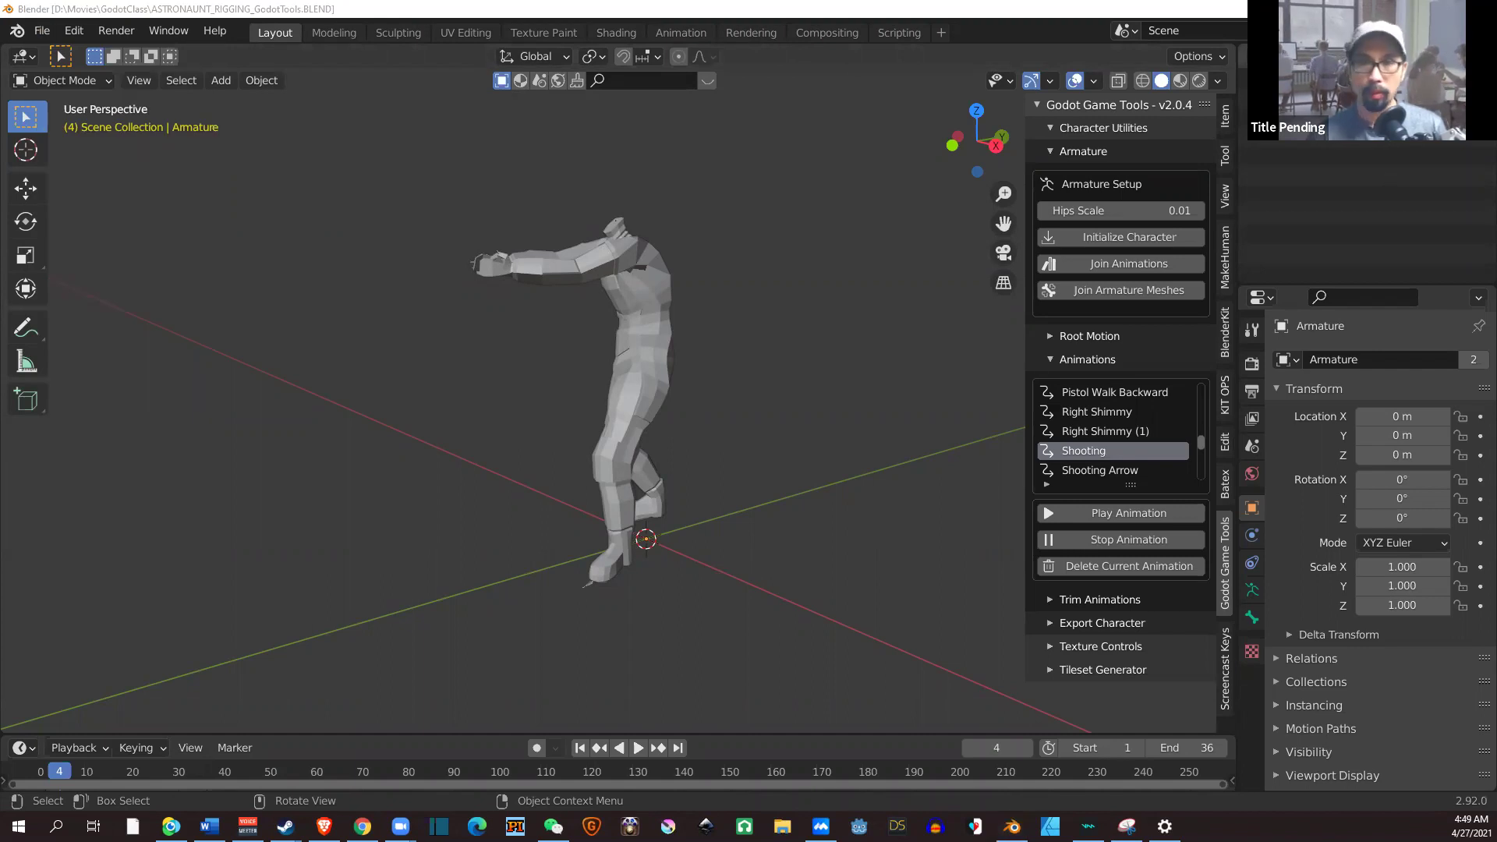
key("ctrl+shift+s")
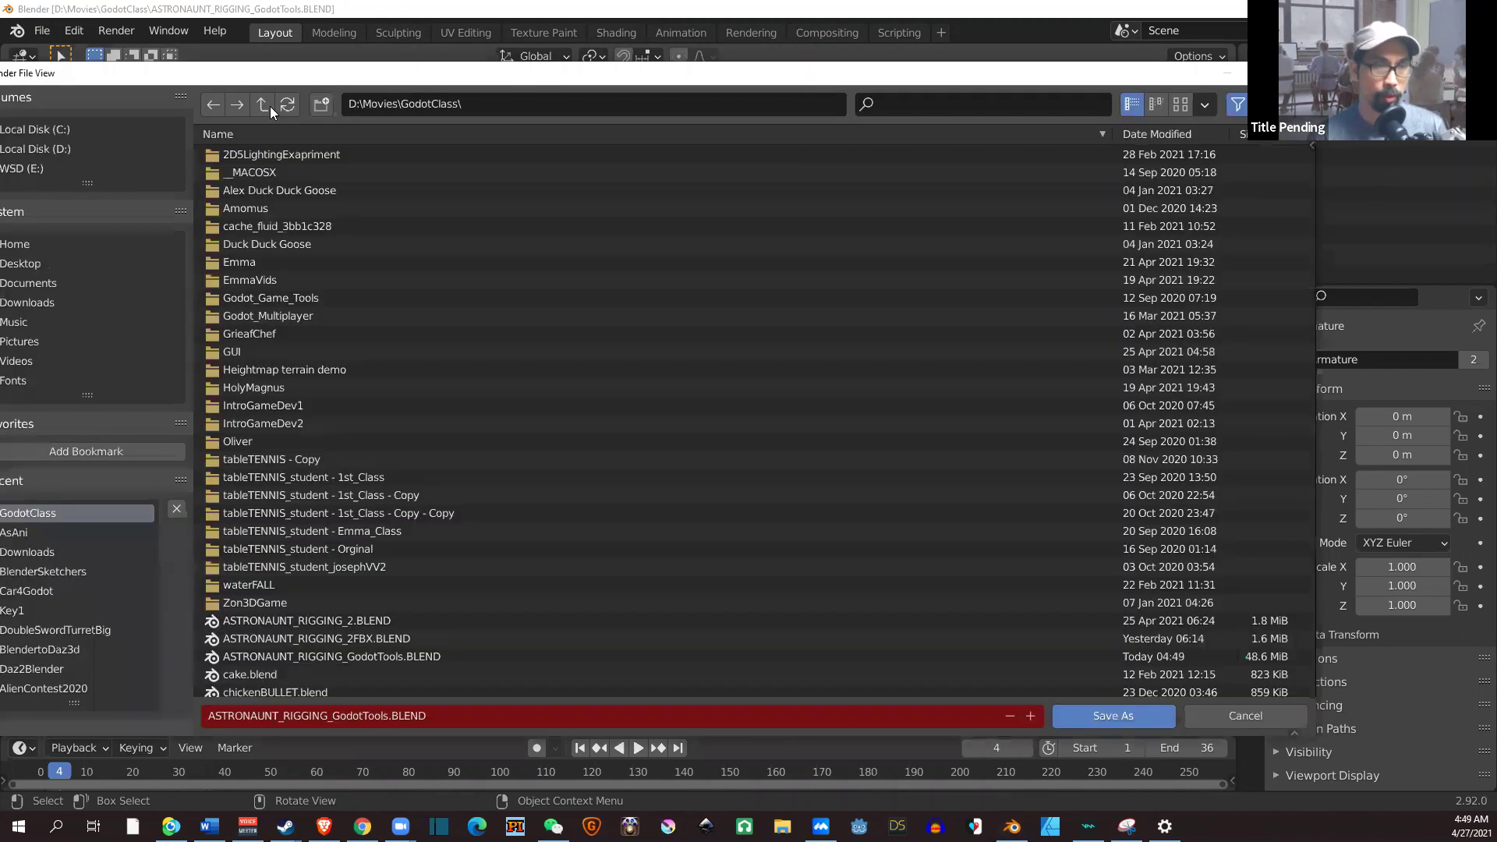
left_click(265, 104)
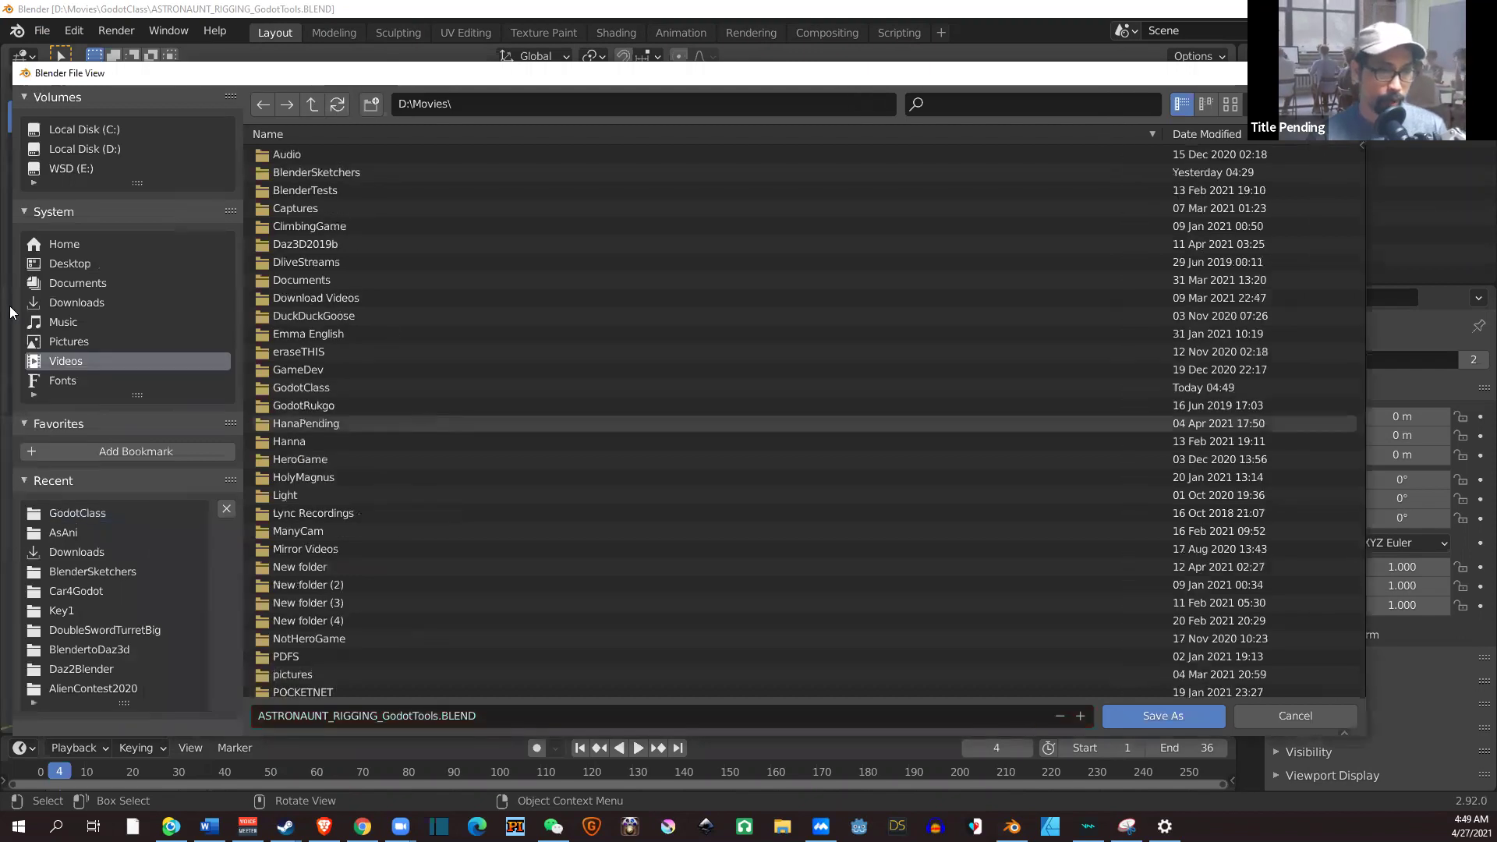
double_click(365, 388)
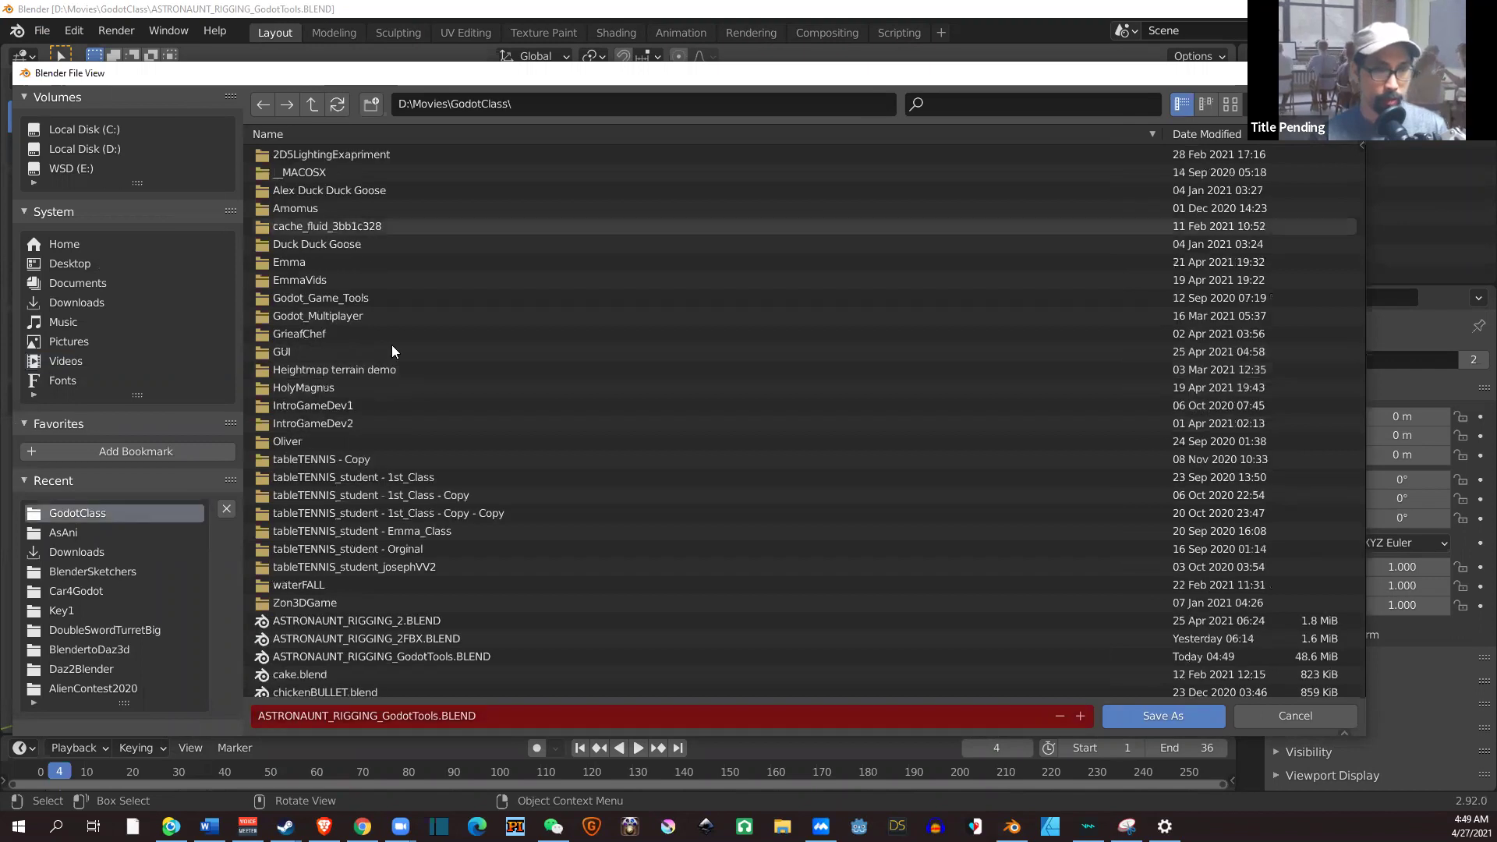
scroll(394, 333, "down", 1)
left_click(384, 286)
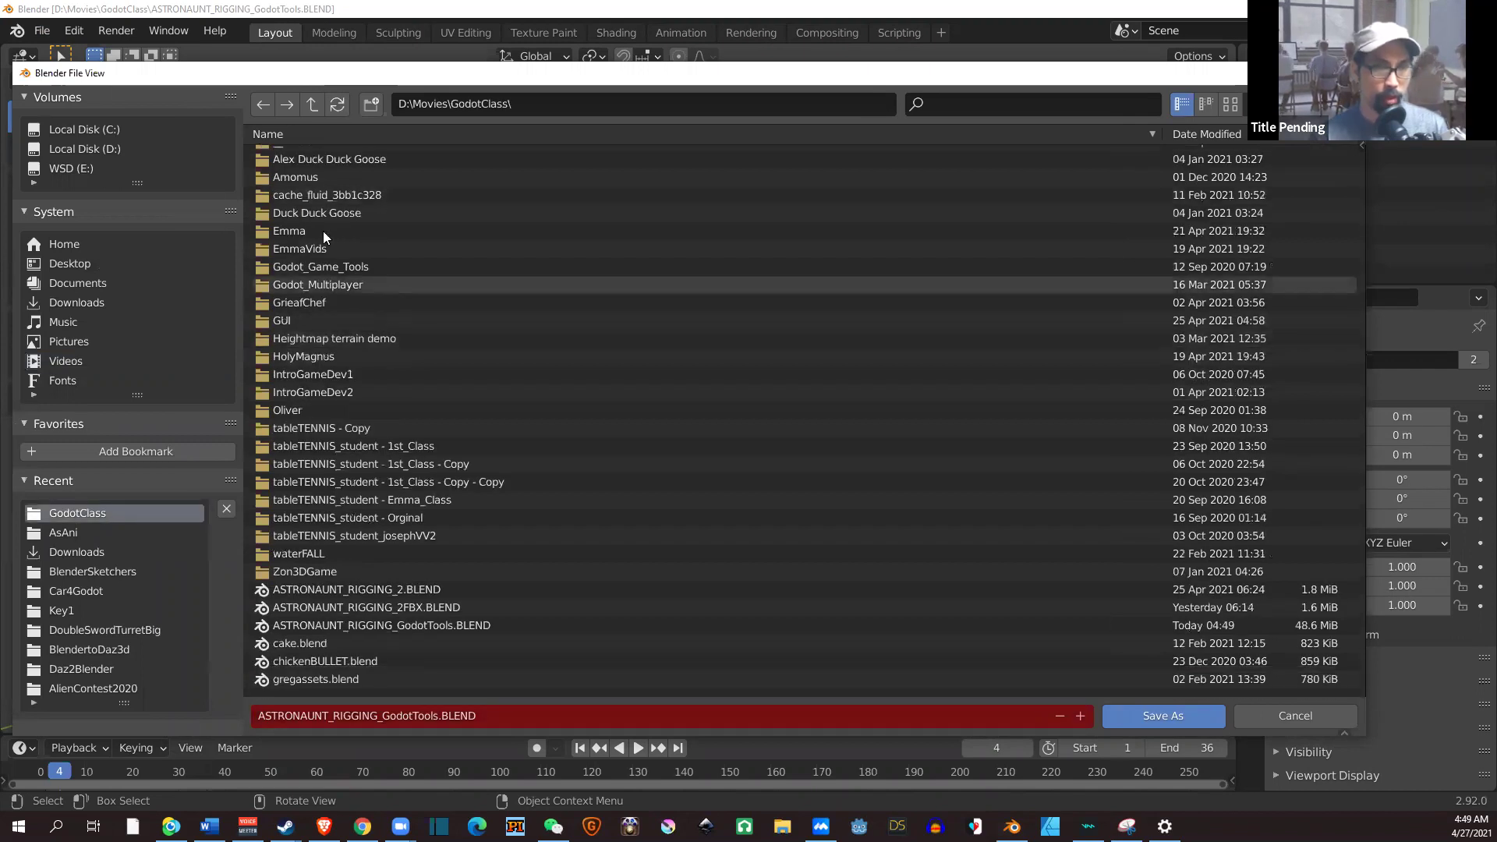
key("Return")
left_click(318, 177)
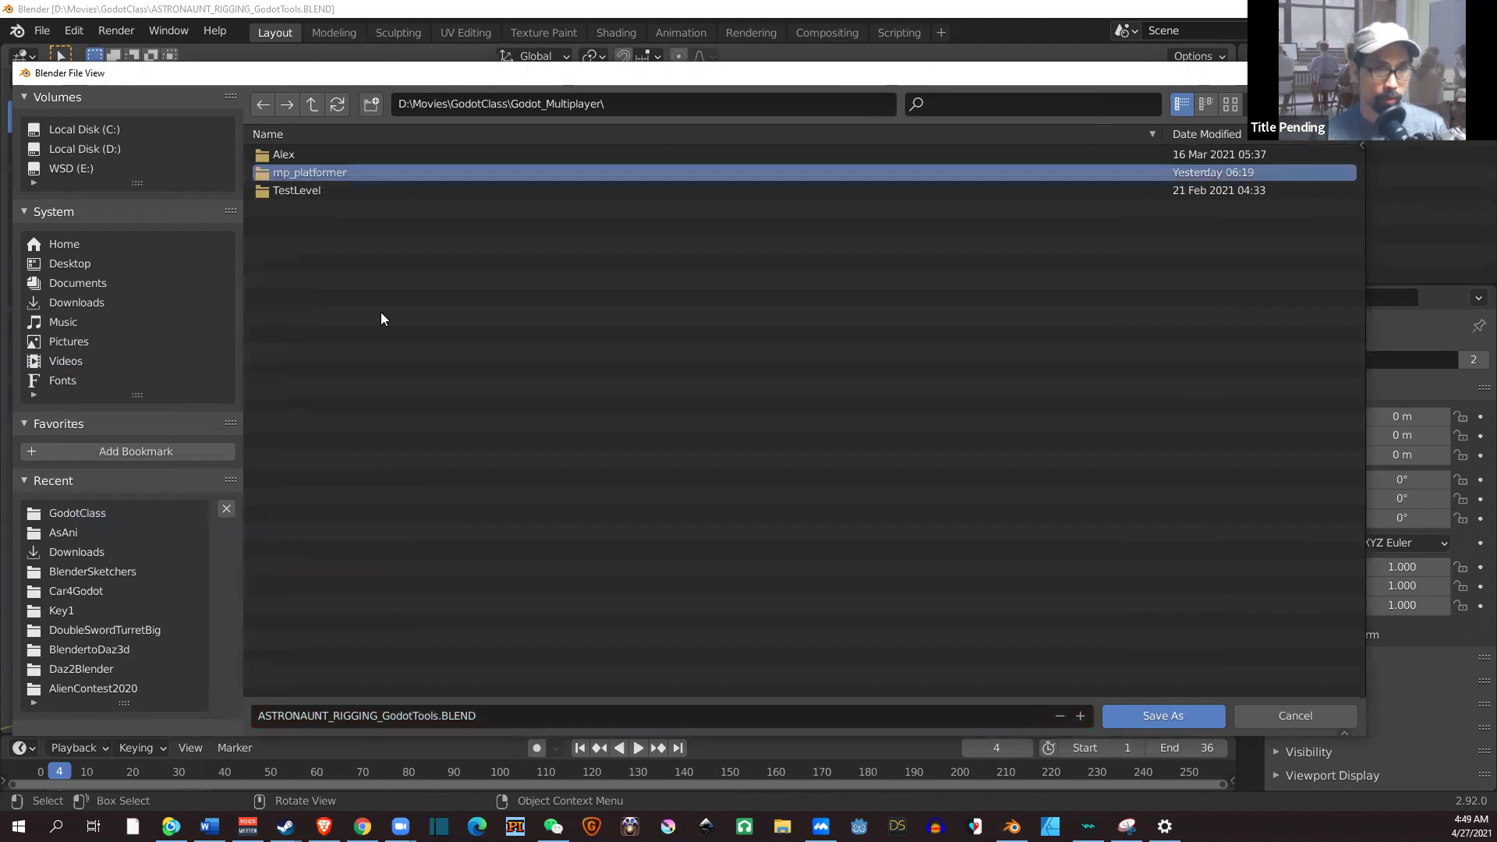
key("Return")
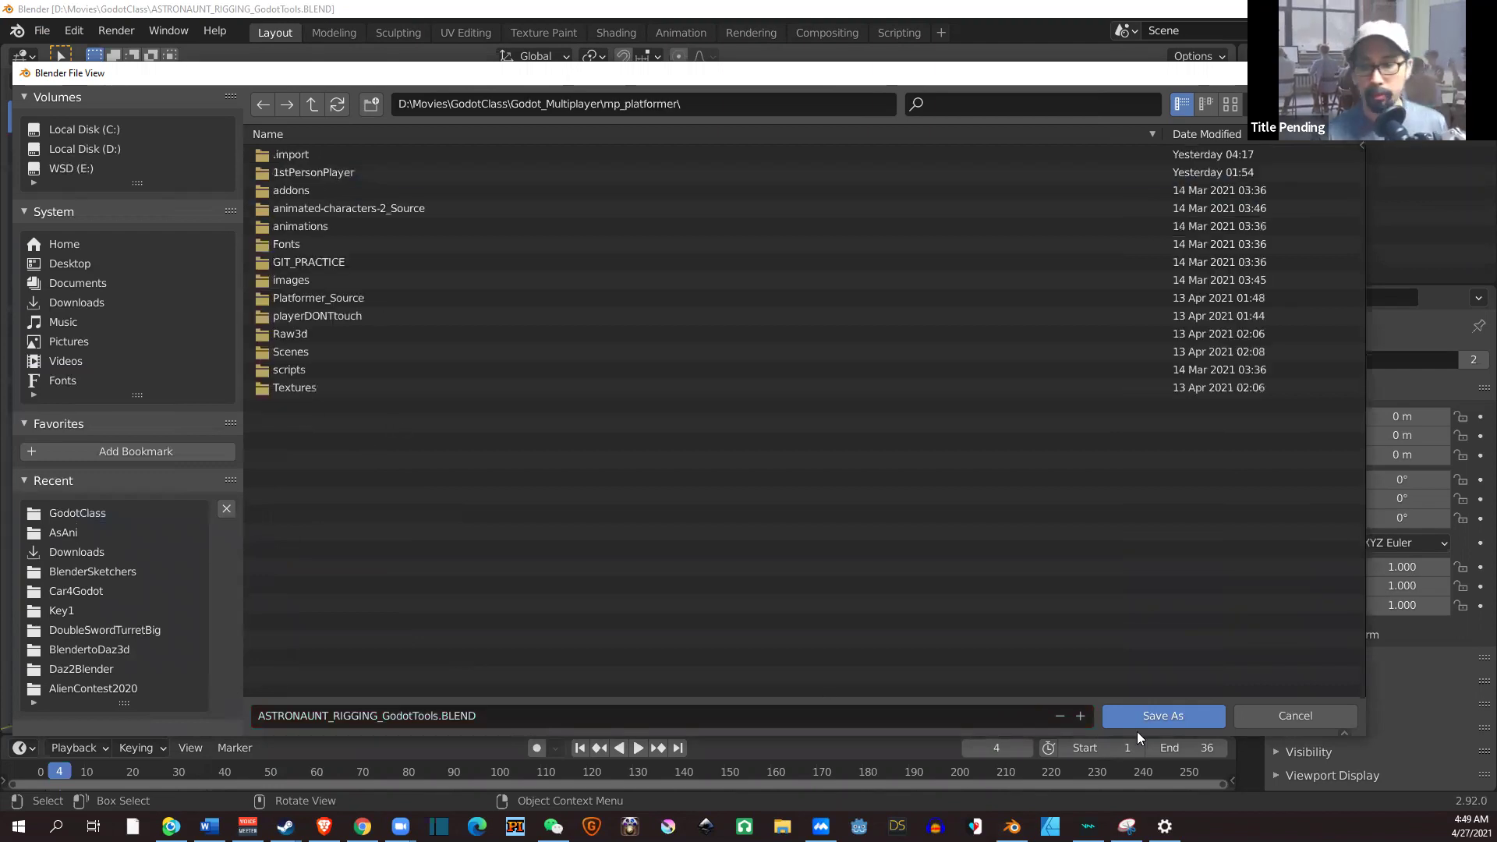
left_click(1161, 717)
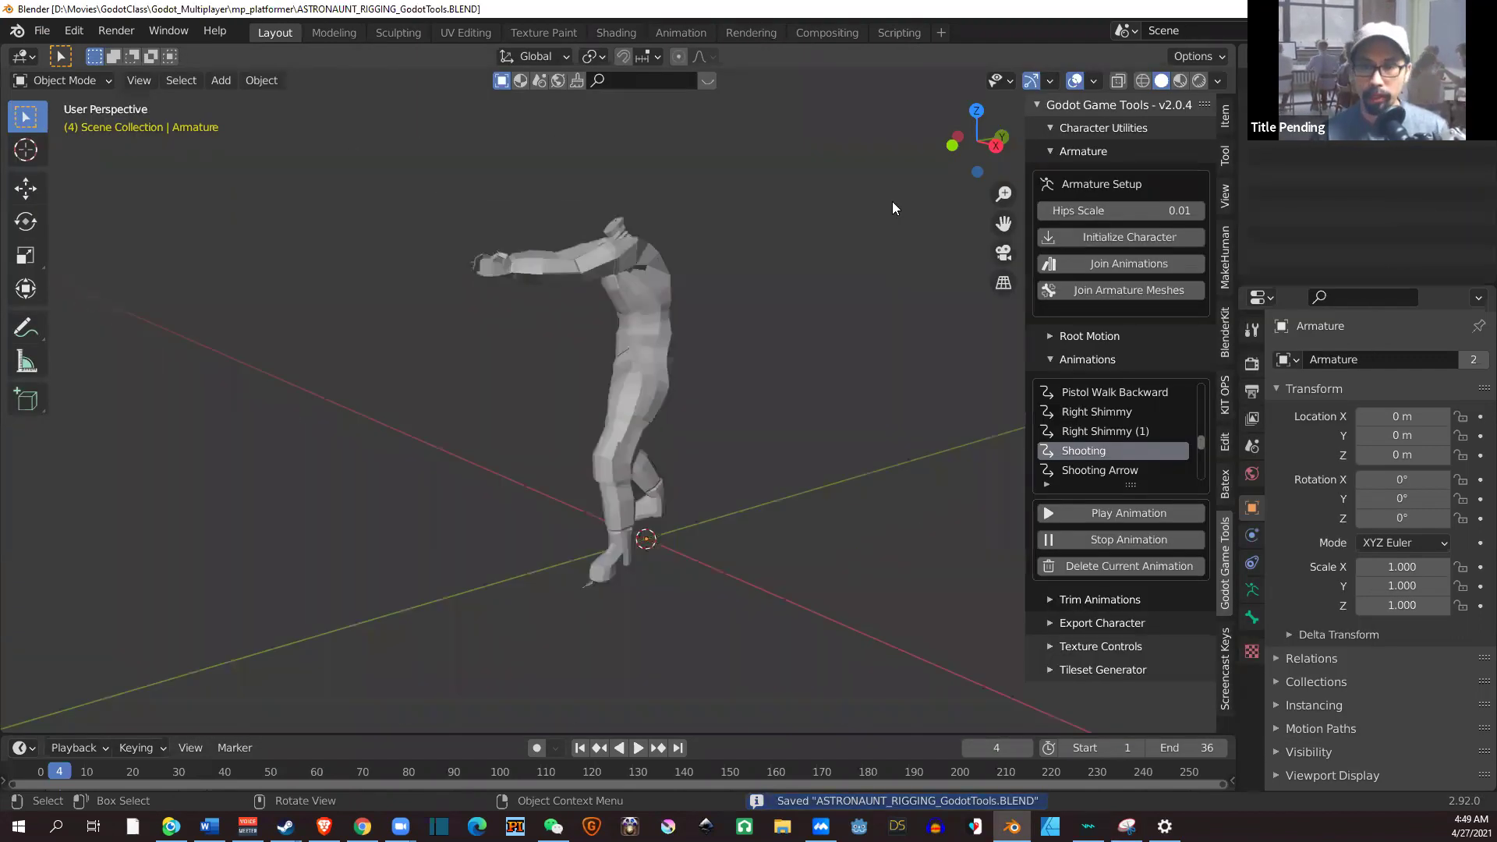
scroll(892, 207, "up", 1)
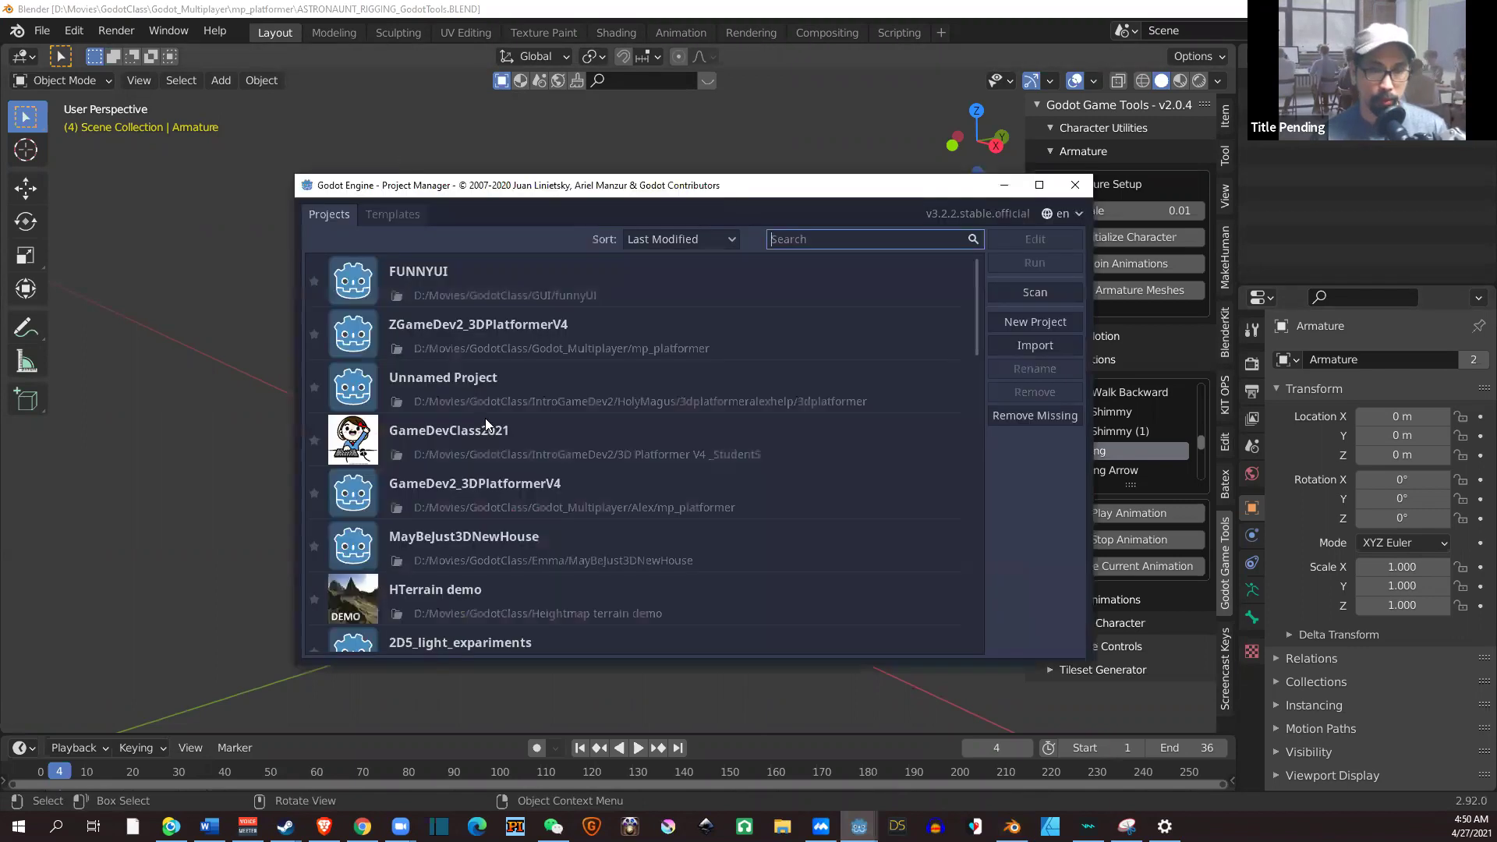
scroll(487, 408, "down", 3)
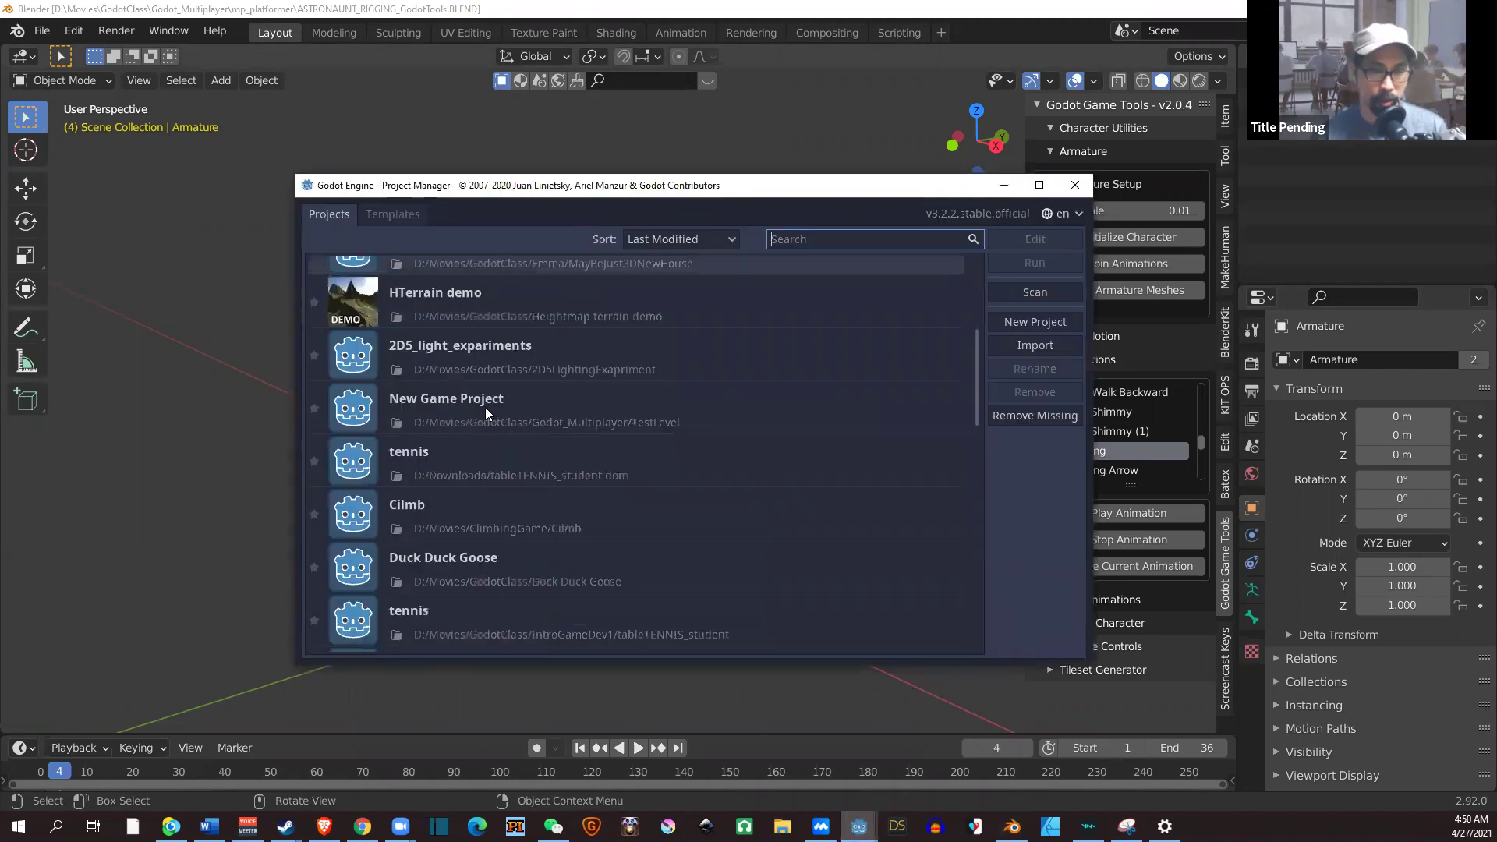
scroll(485, 408, "down", 3)
scroll(485, 397, "up", 3)
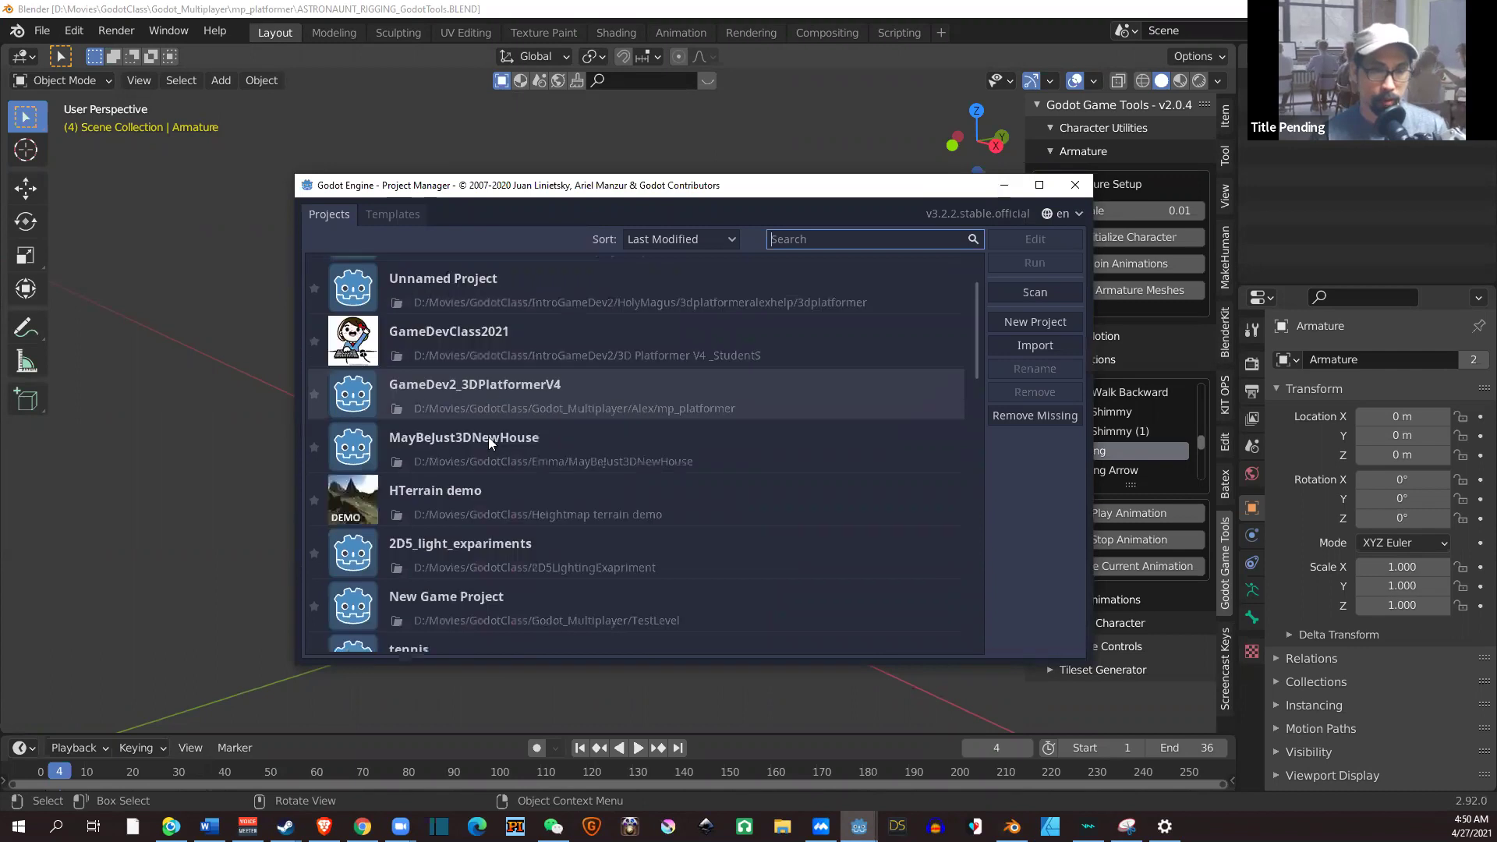
scroll(492, 422, "up", 1)
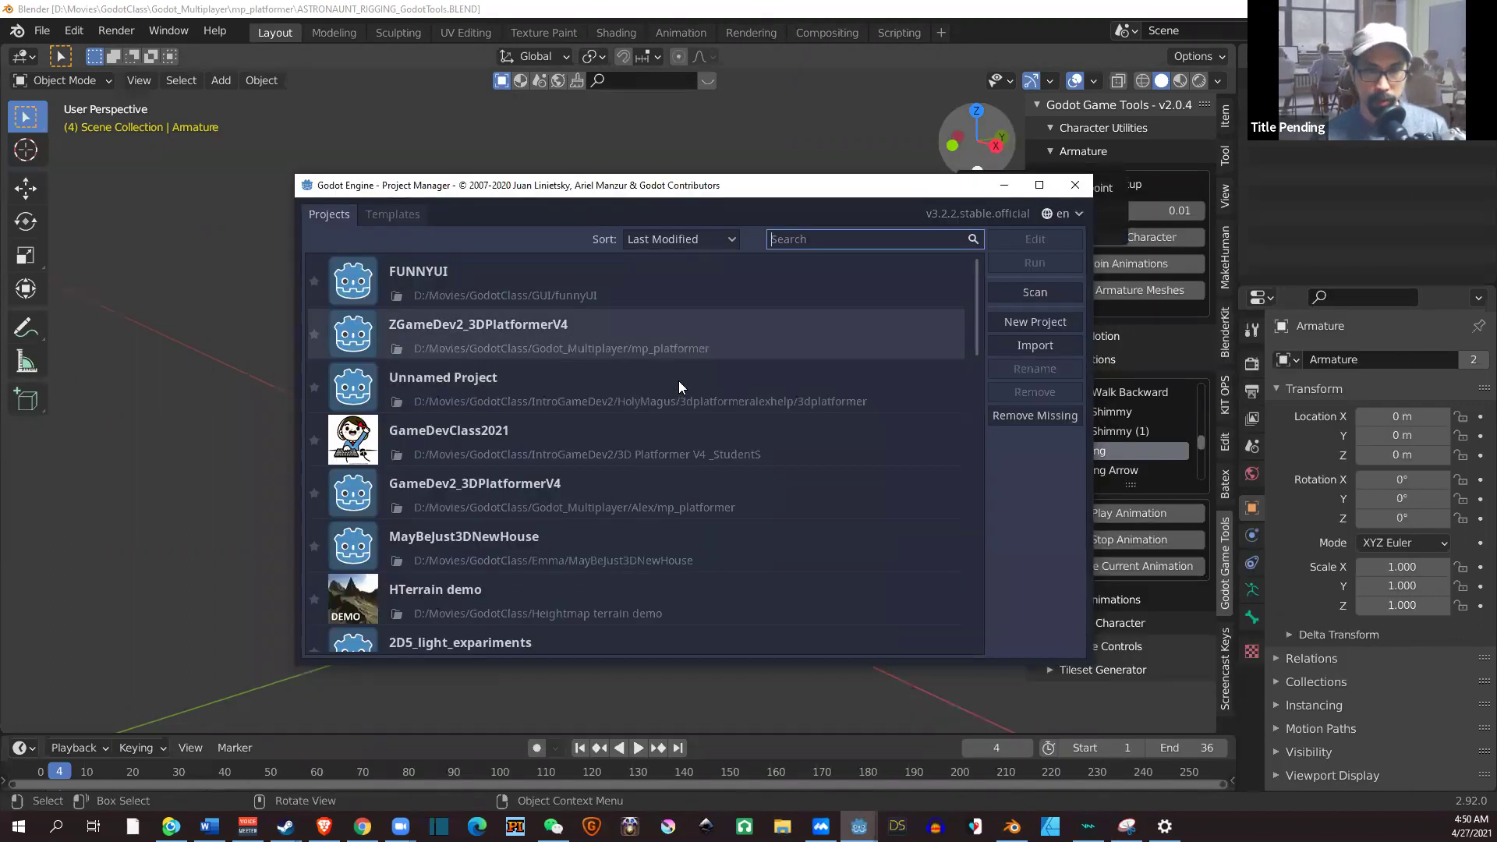
Launch ZGameDev2_3DPlatformerV4 from the Godot Project Manager's project list.
double_click(683, 345)
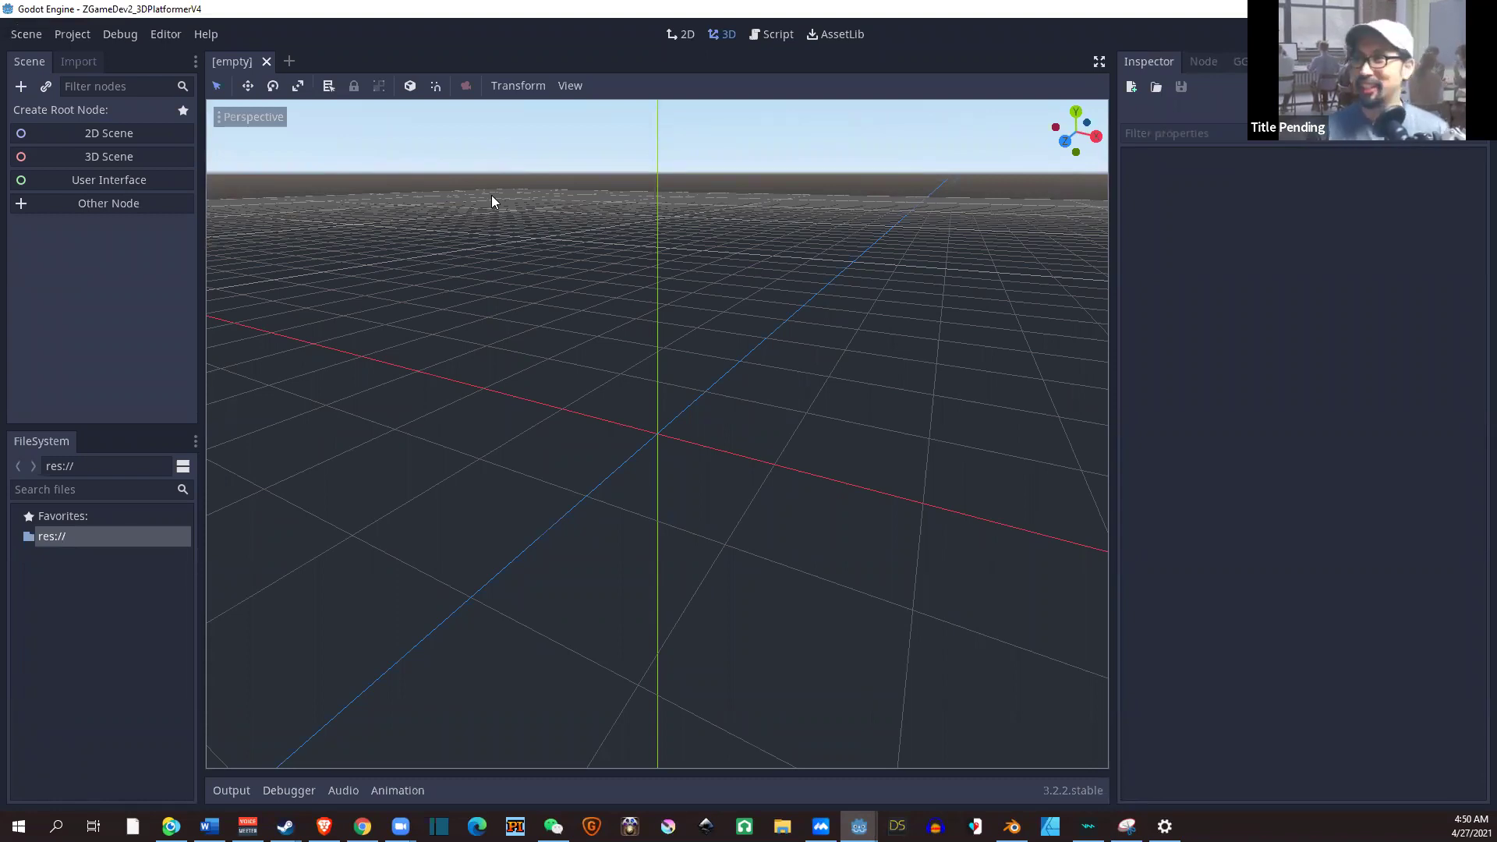
Select res:// and rearrange the Godot editor and console windows.
left_click(130, 535)
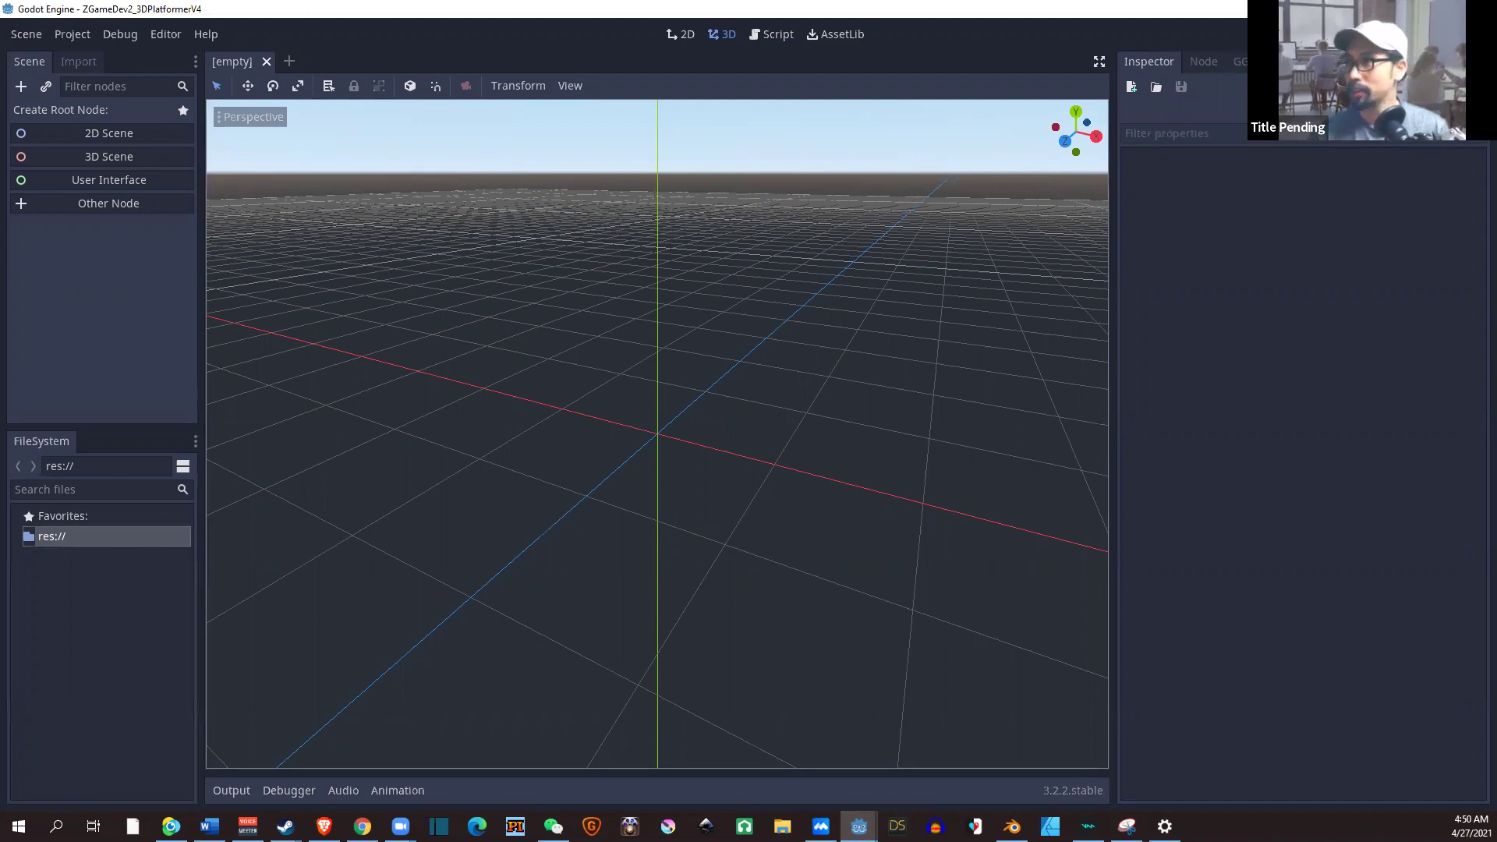
key("super+Down")
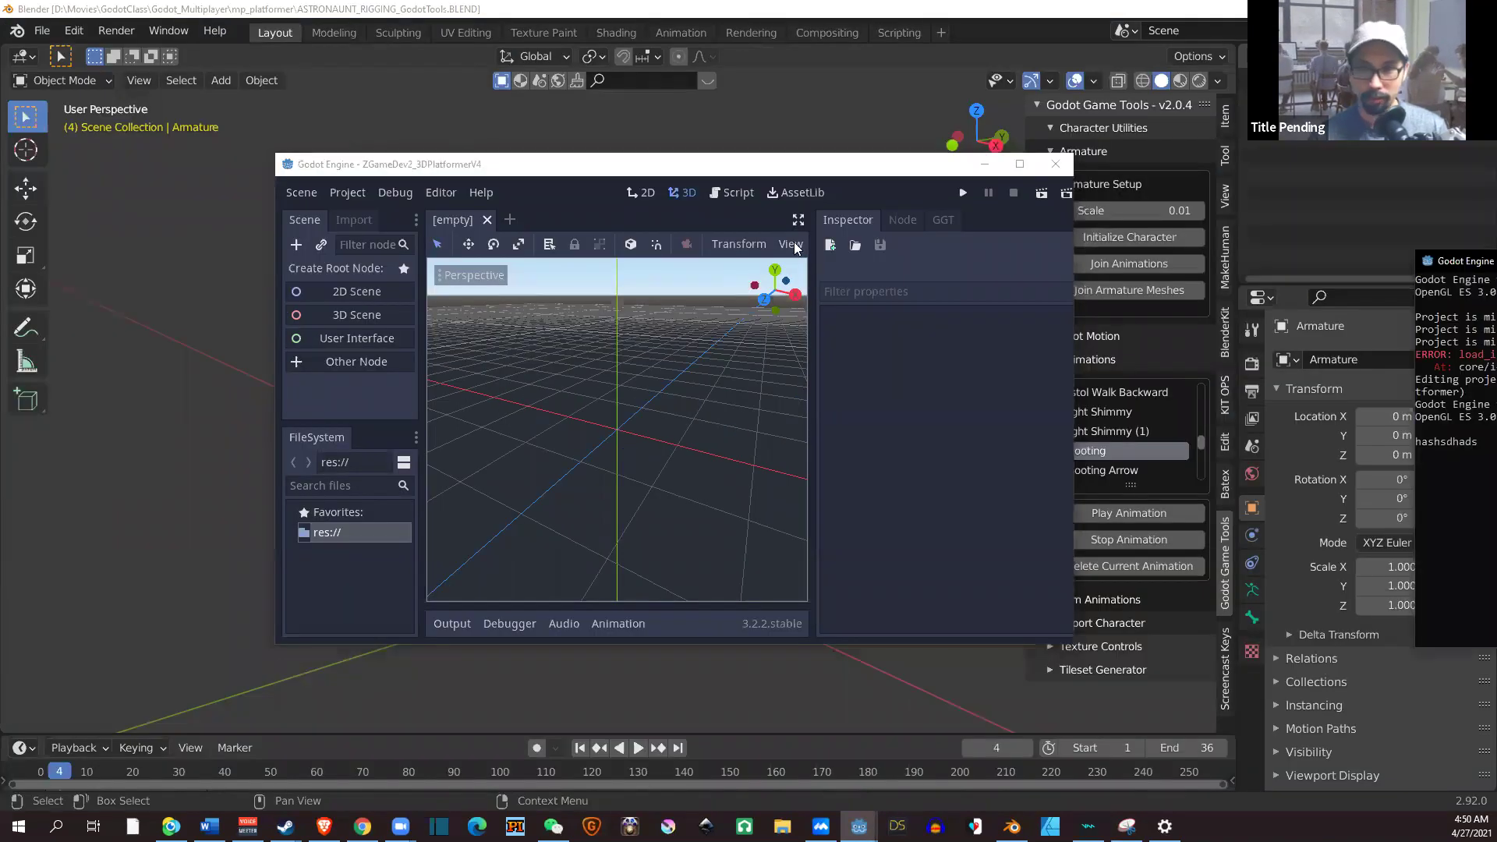
key("alt+Tab")
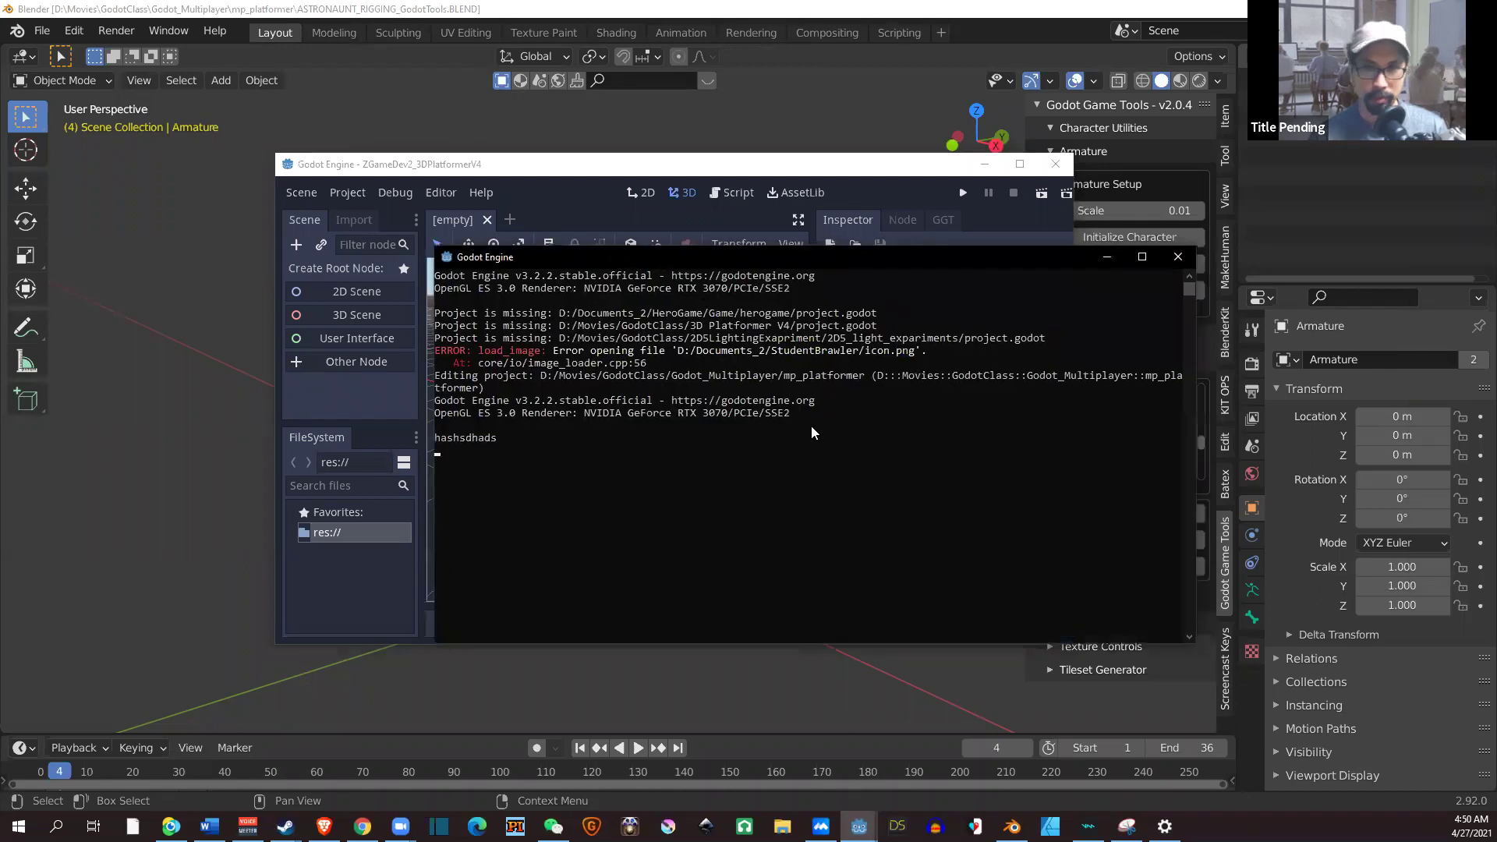
left_click(702, 168)
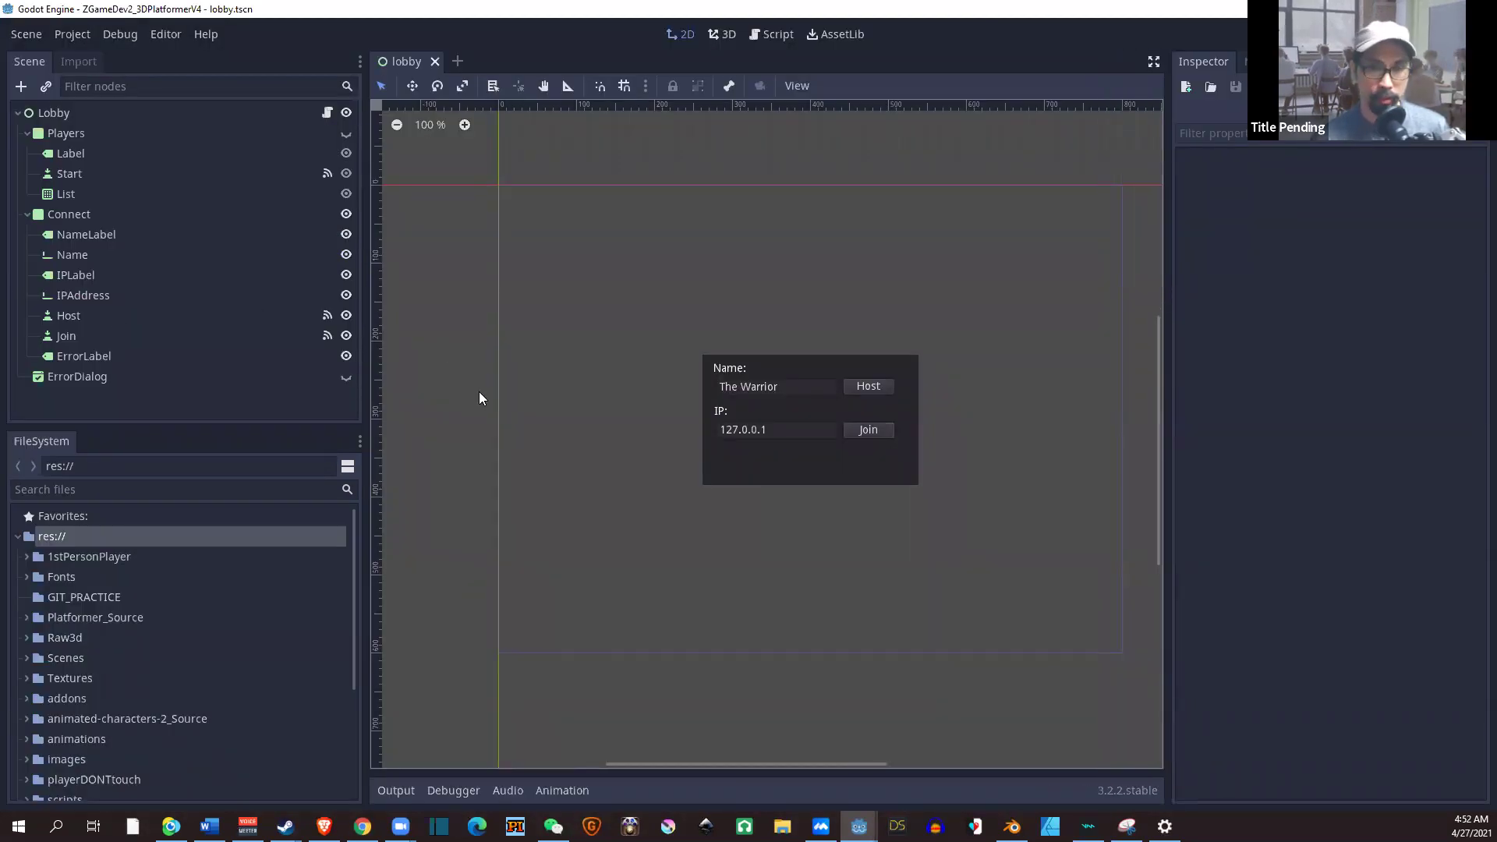
scroll(147, 571, "down", 1)
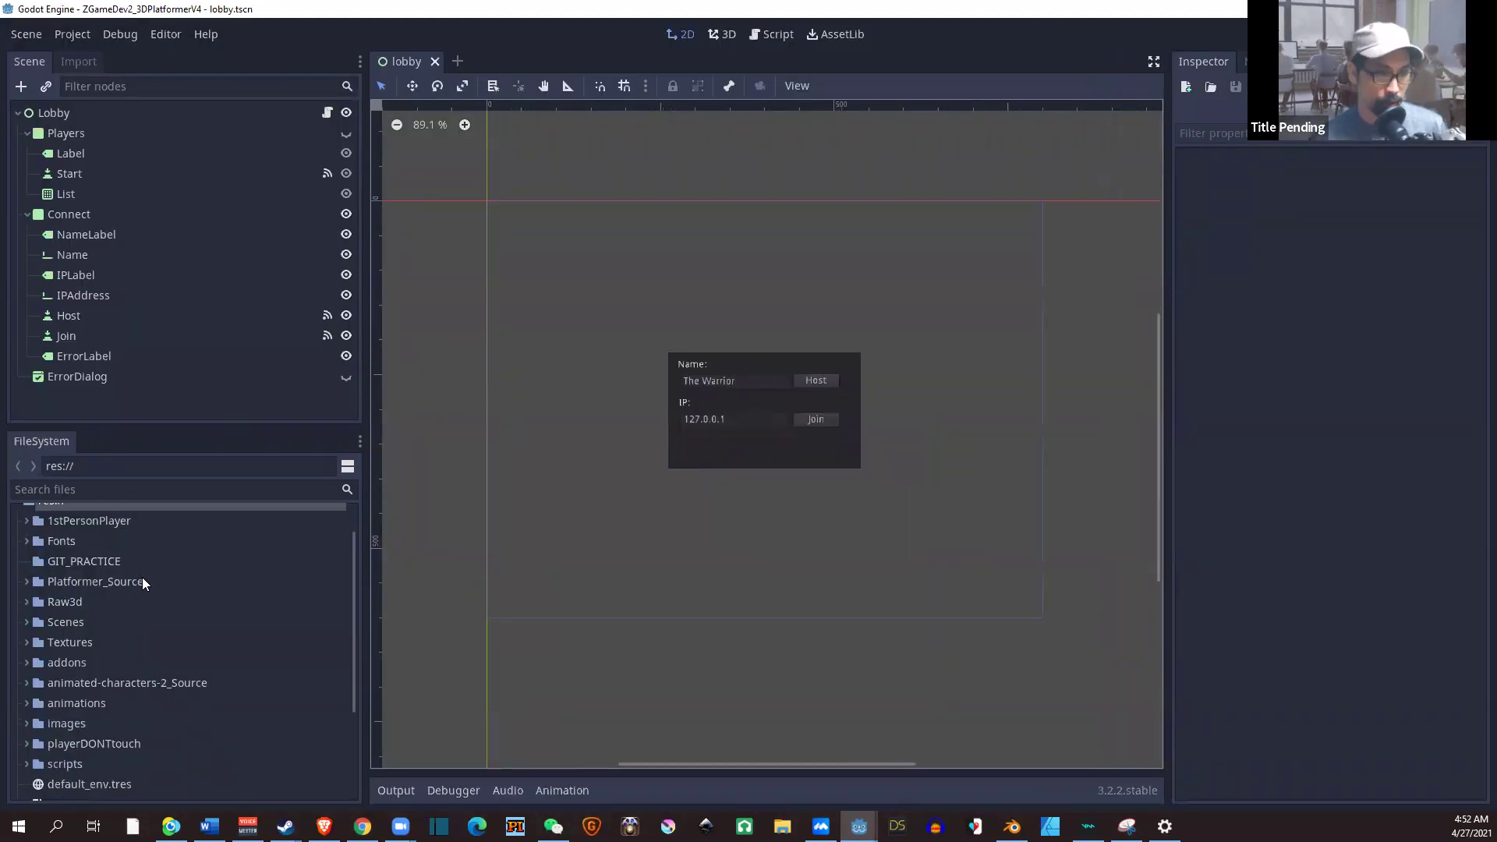
Expand 1stPersonPlayer/AsAni to browse its .fbx animations, collapse it, and return to Blender.
left_click(31, 523)
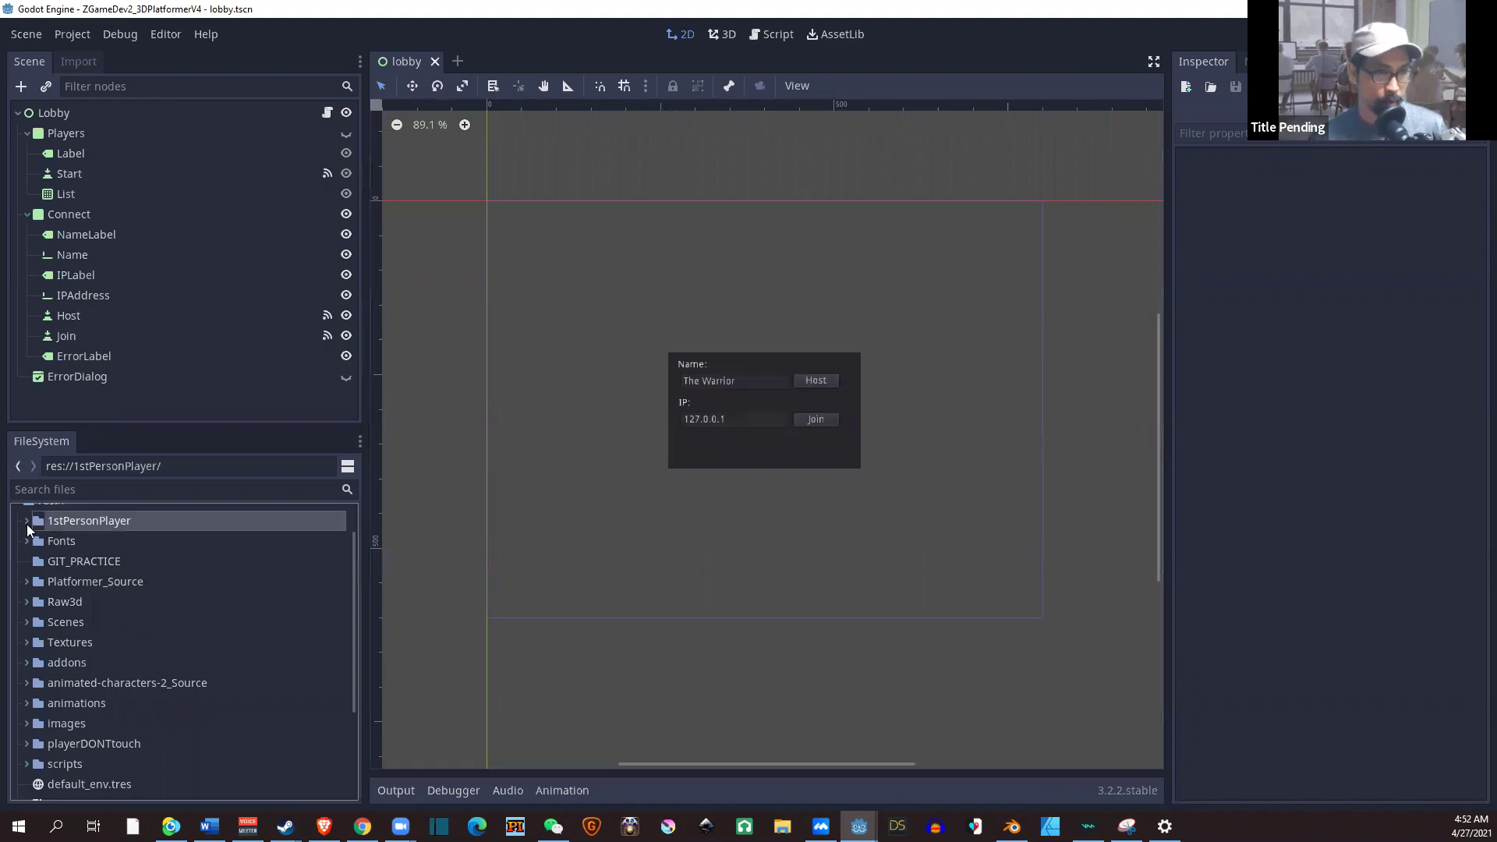
key("Right")
double_click(81, 539)
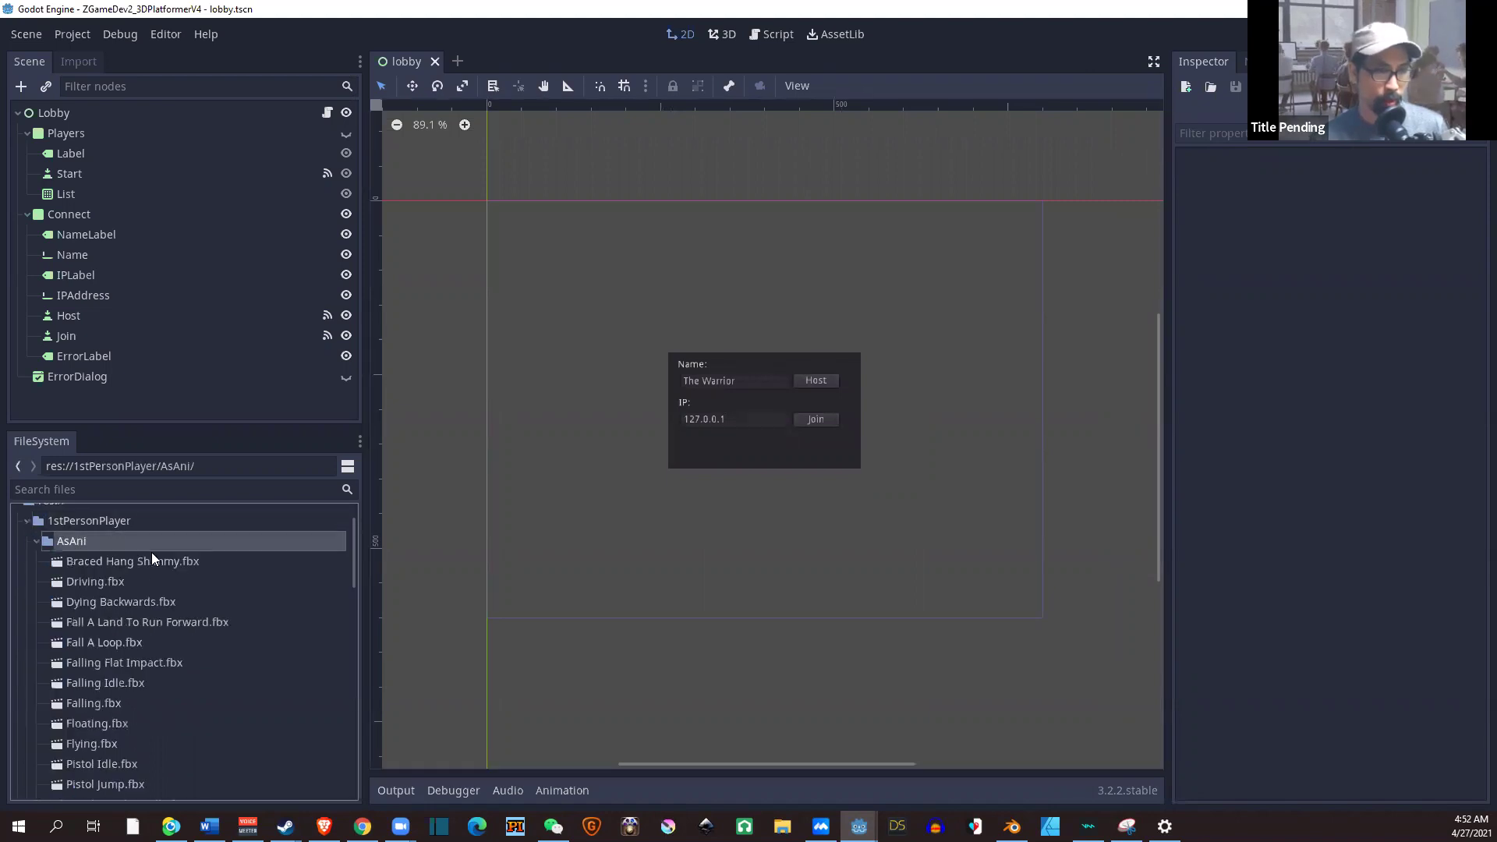
scroll(159, 665, "down", 4)
scroll(161, 671, "down", 1)
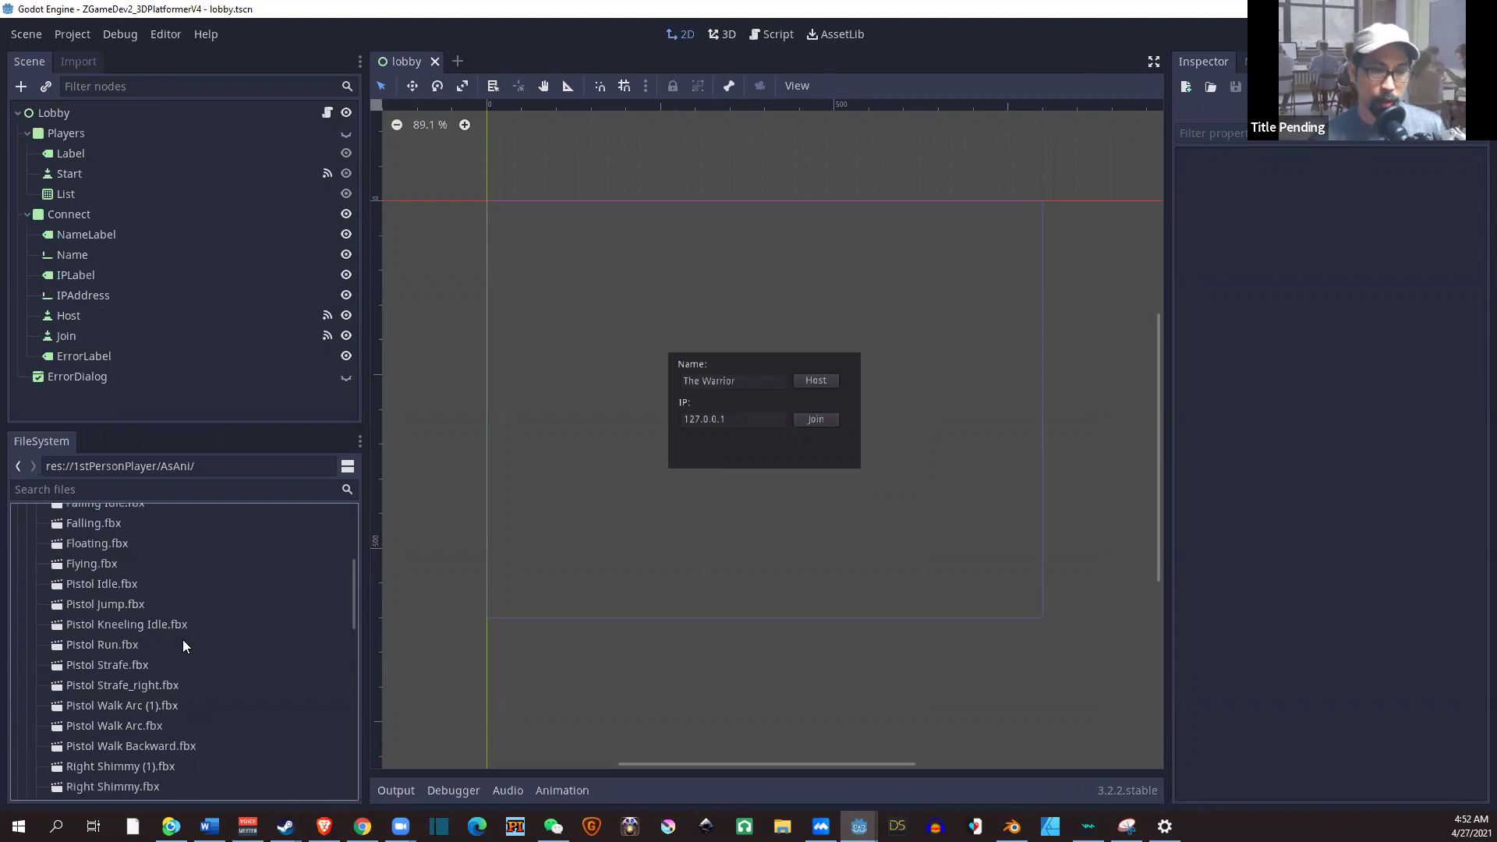
scroll(182, 641, "down", 3)
scroll(183, 647, "up", 6)
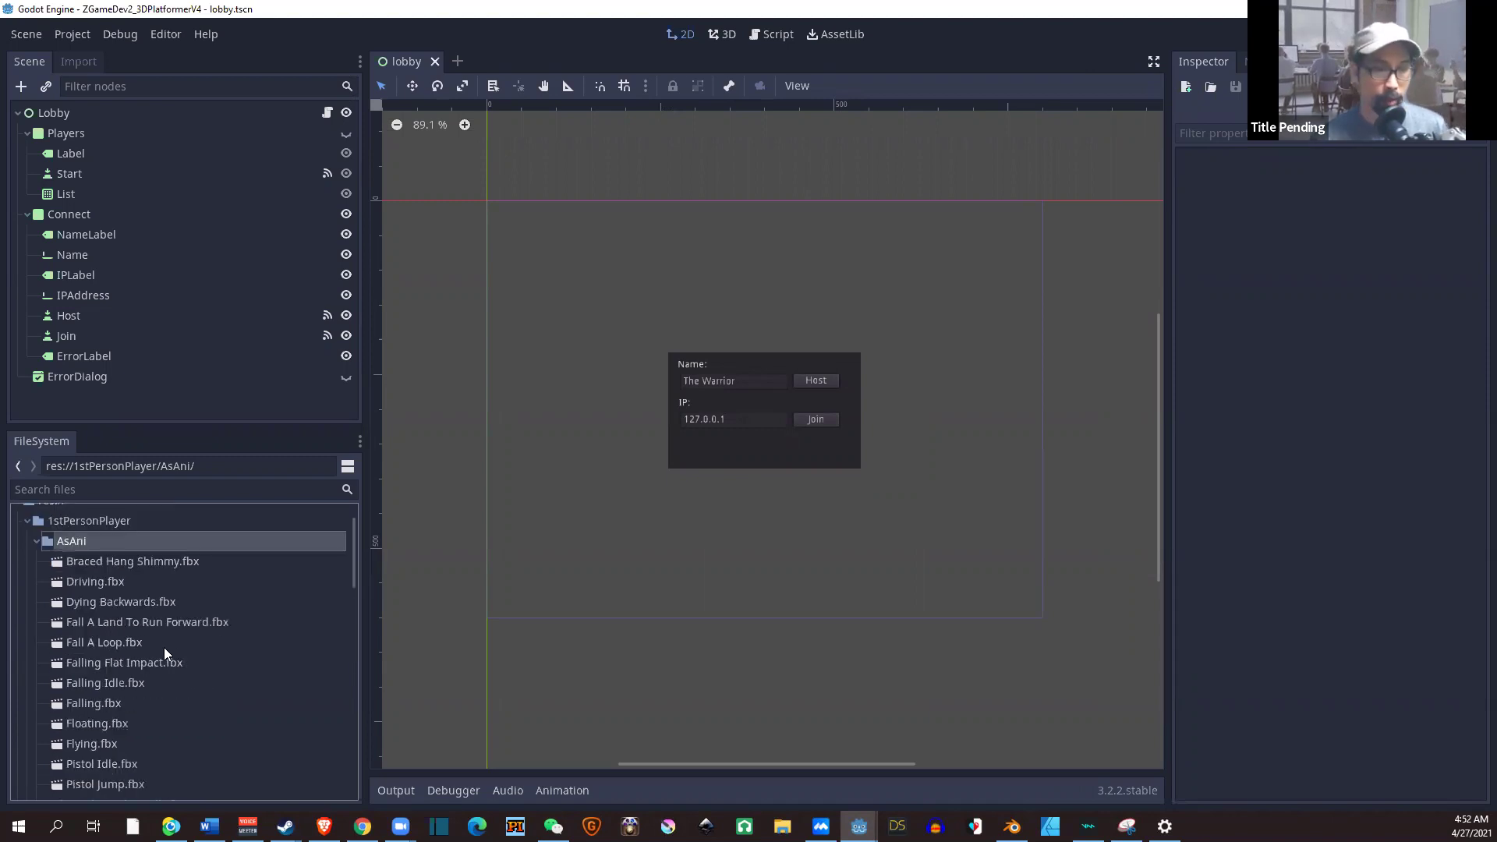
scroll(53, 595, "up", 1)
left_click(34, 575)
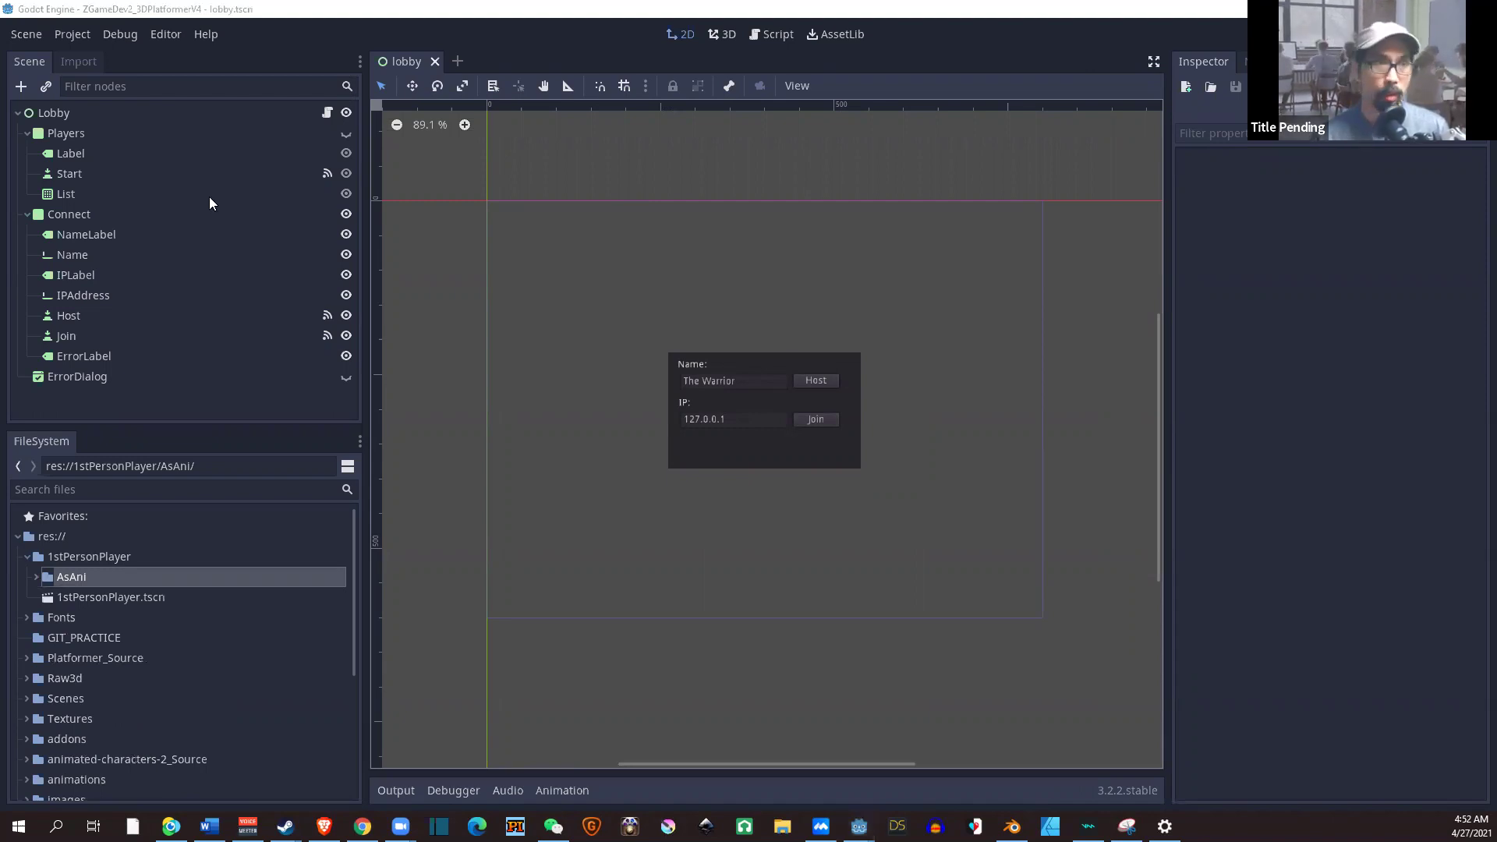
key("alt+Tab")
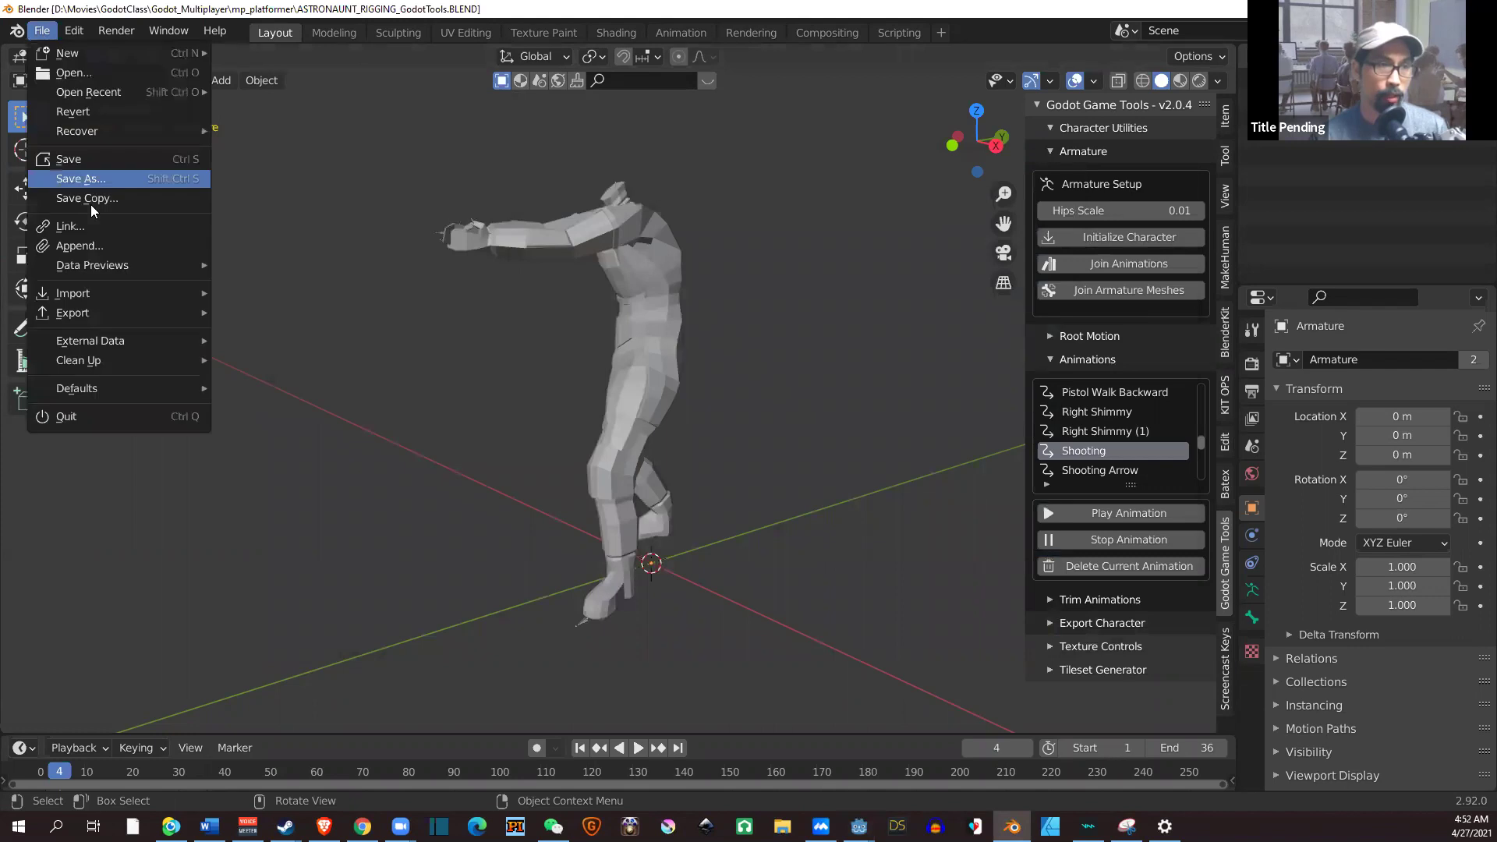
Set the export format to glTF 2.0 and create a PlayerCharacter_ folder in 1stPersonPlayer.
left_click(149, 318)
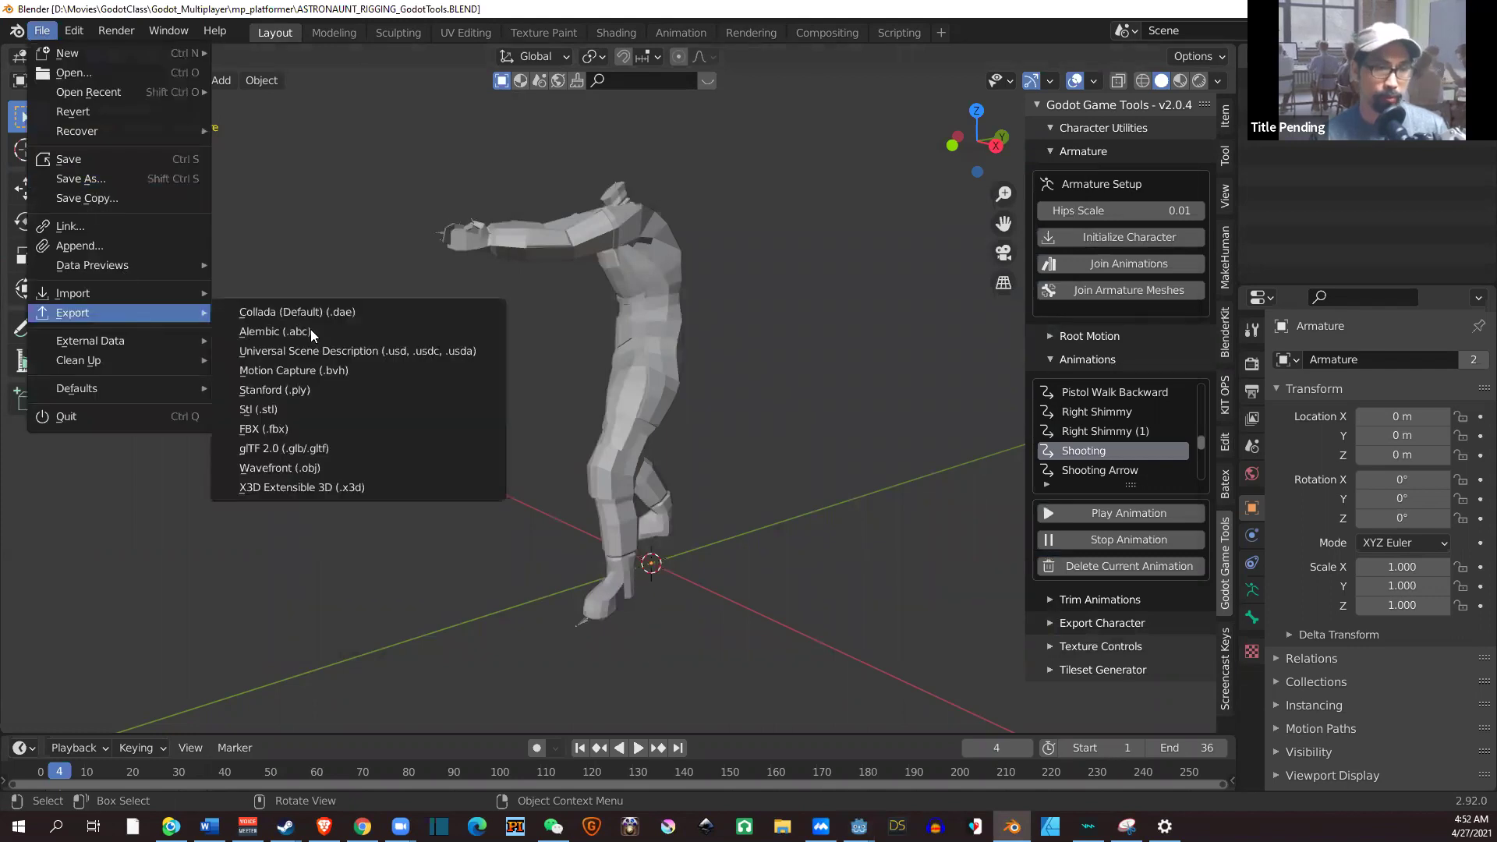
left_click(369, 449)
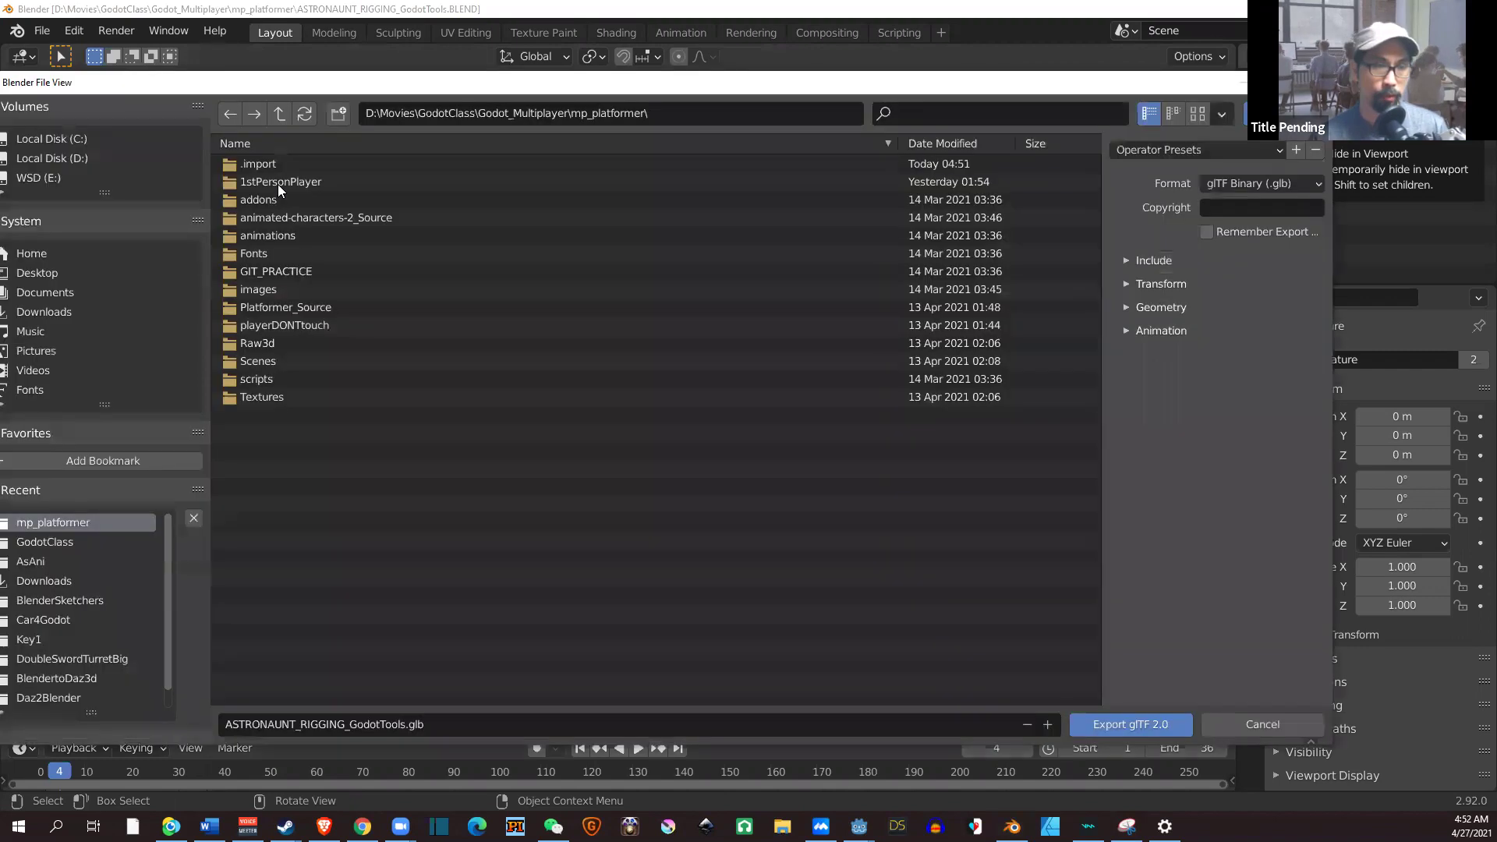
double_click(276, 184)
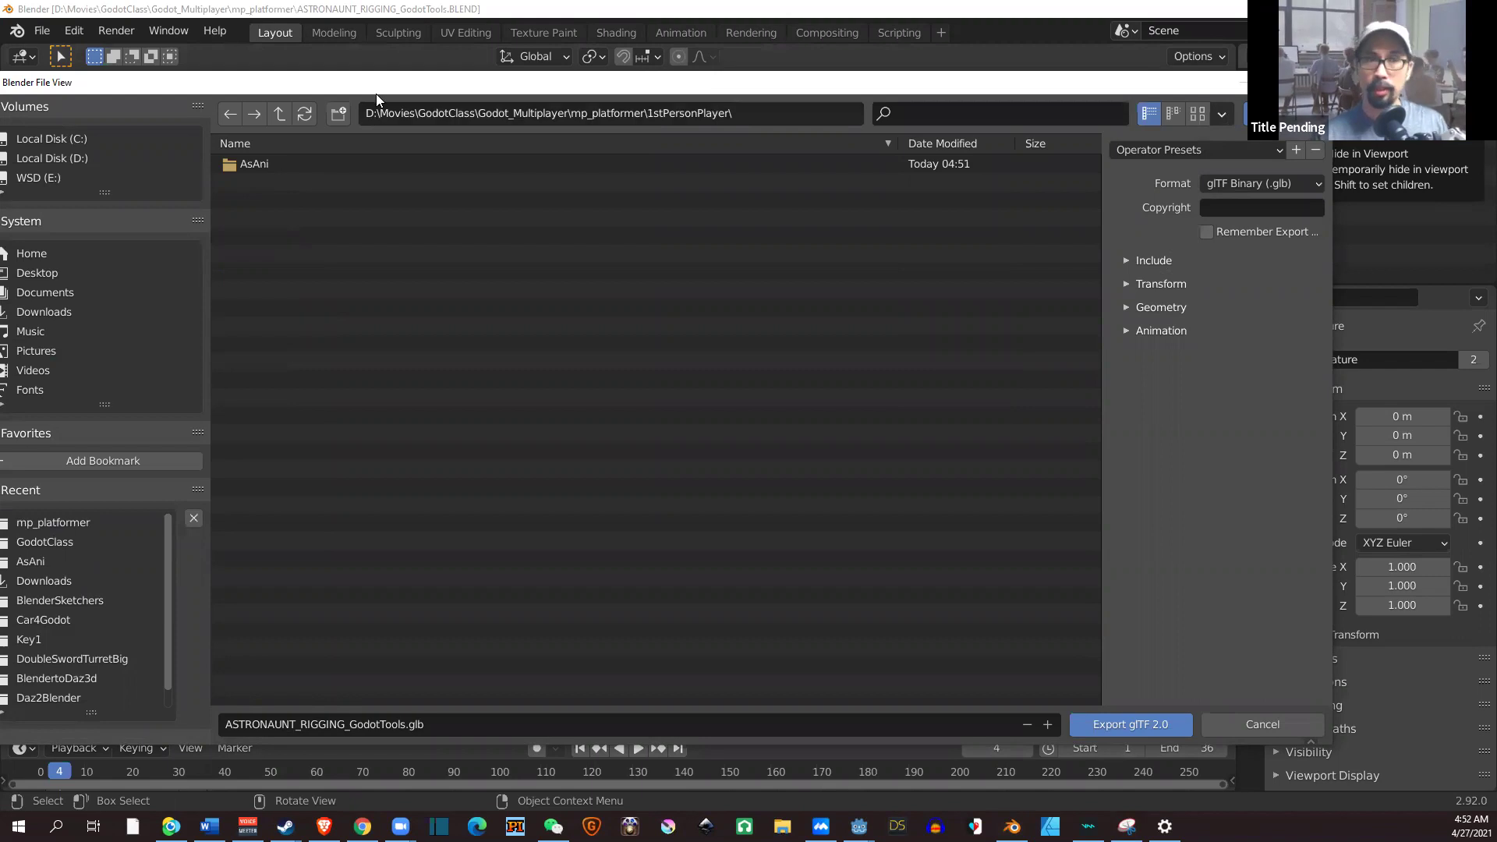
right_click(295, 189)
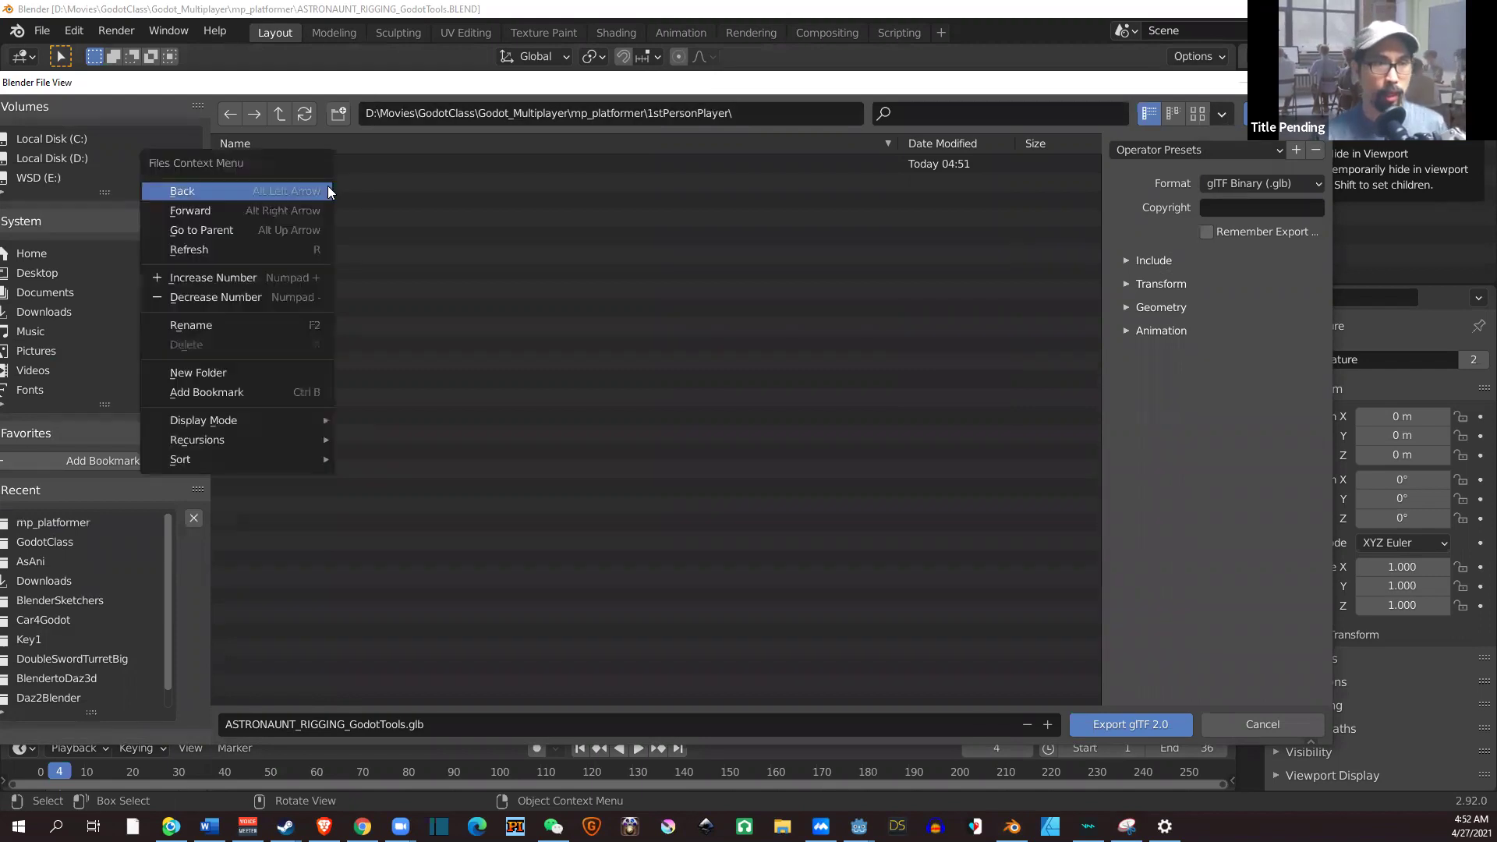
left_click(258, 371)
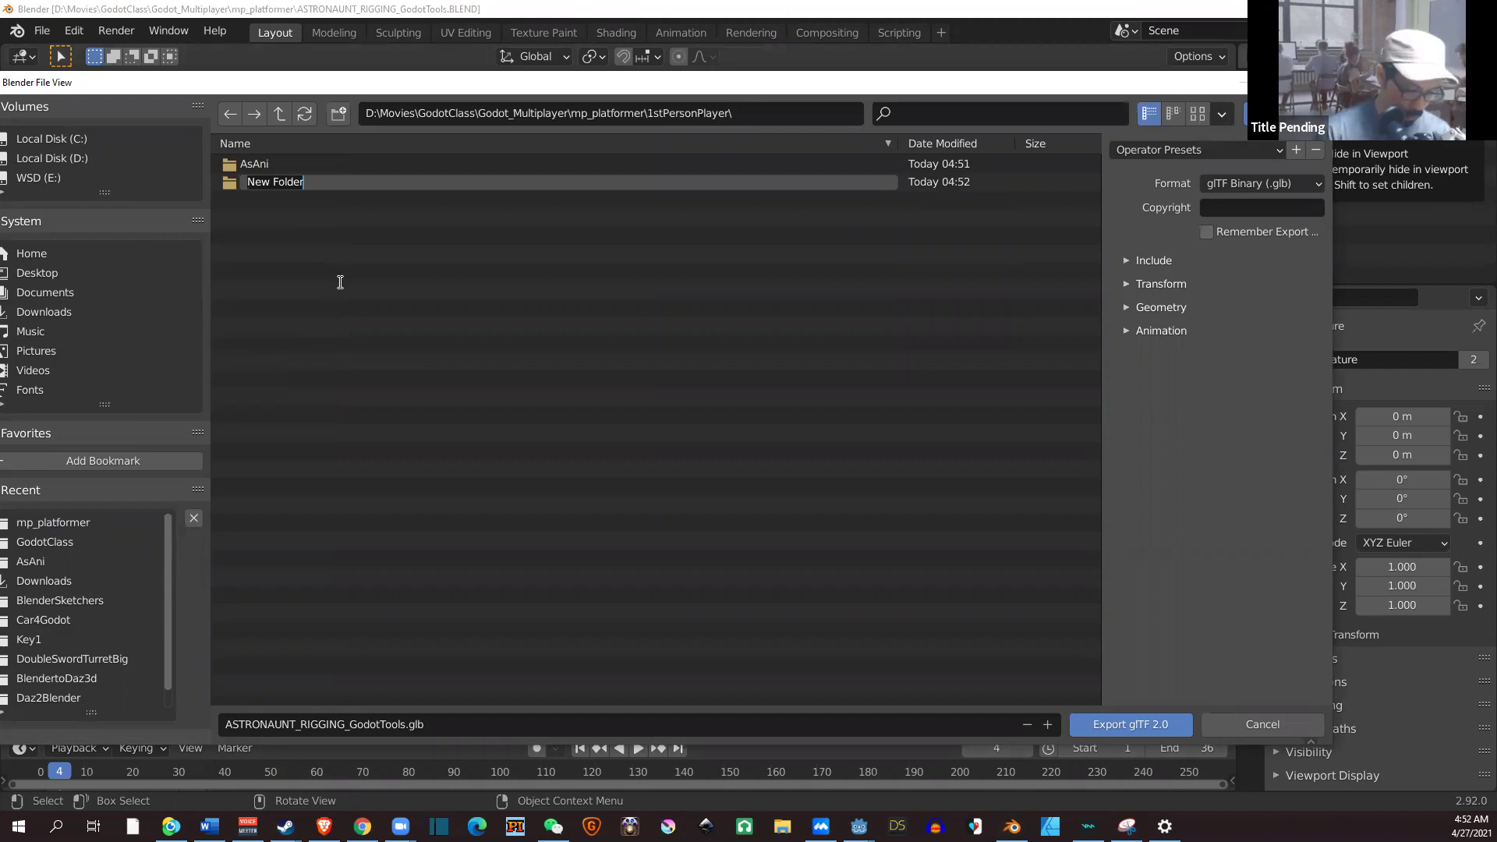
type("Chan")
type("arac")
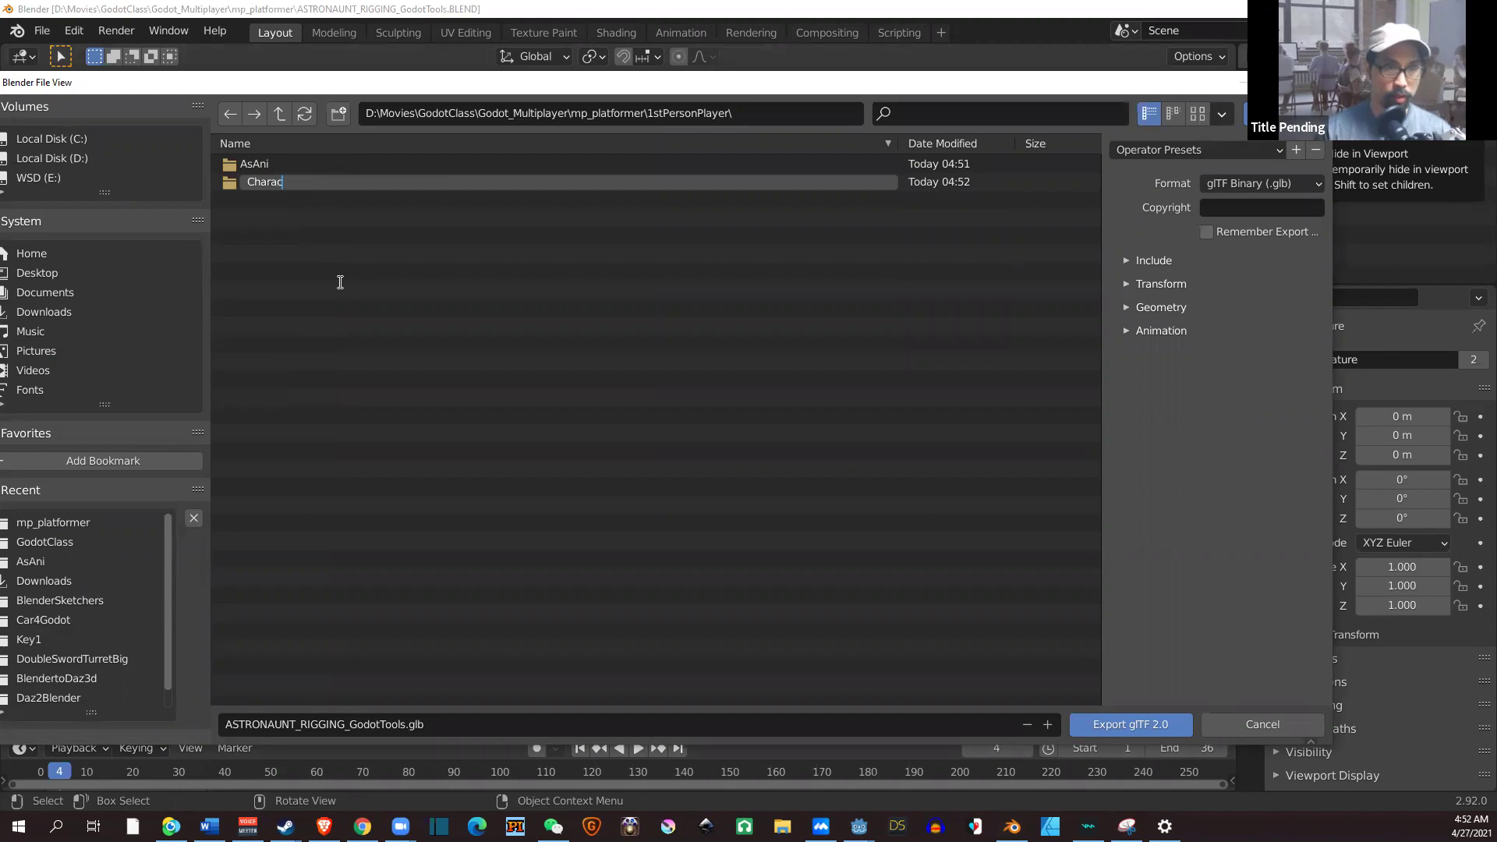
type("ter")
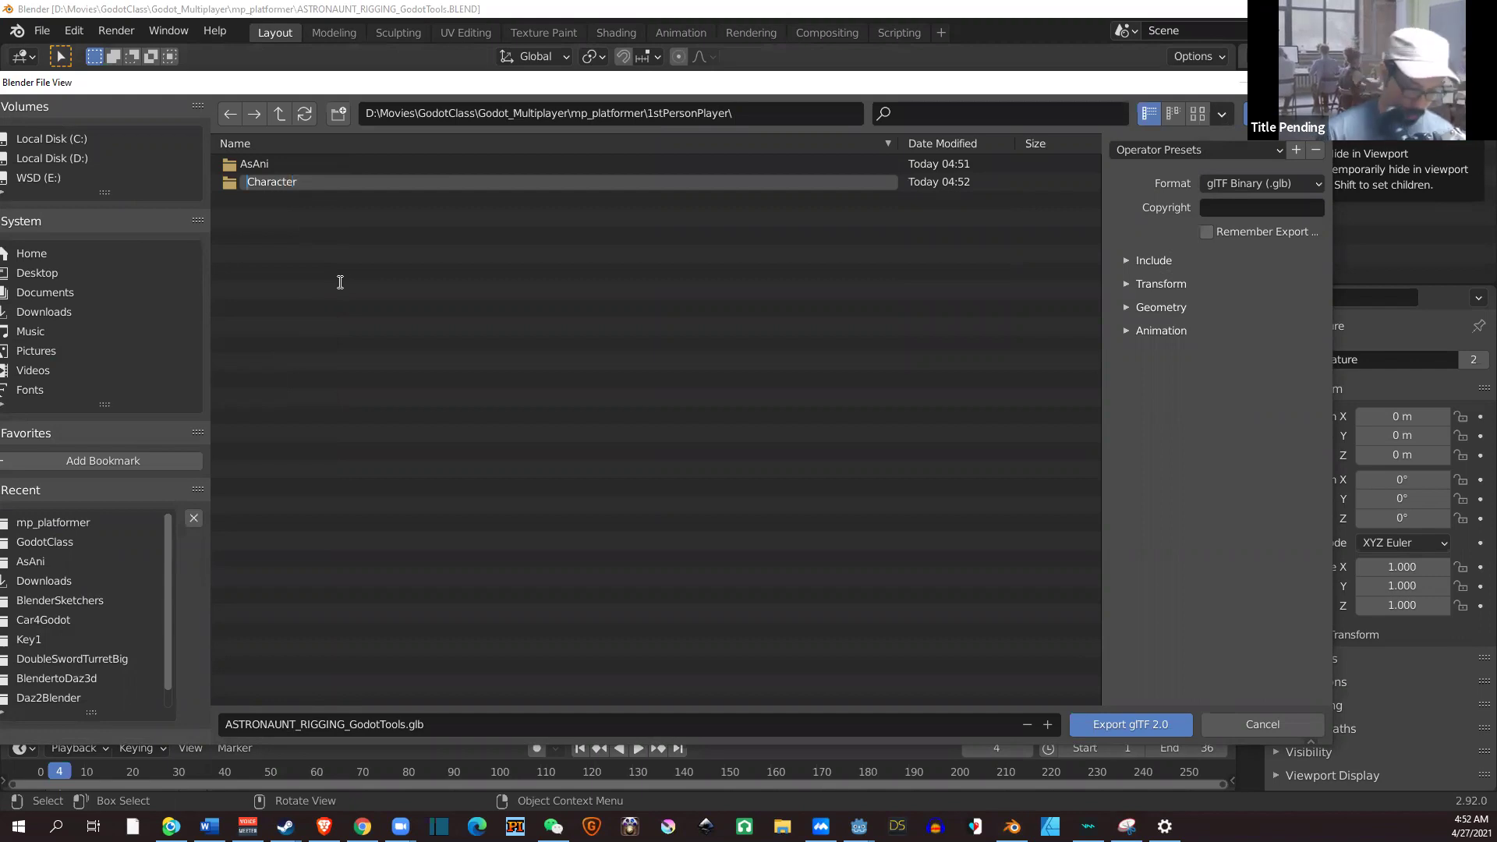
key("Home")
type("Player")
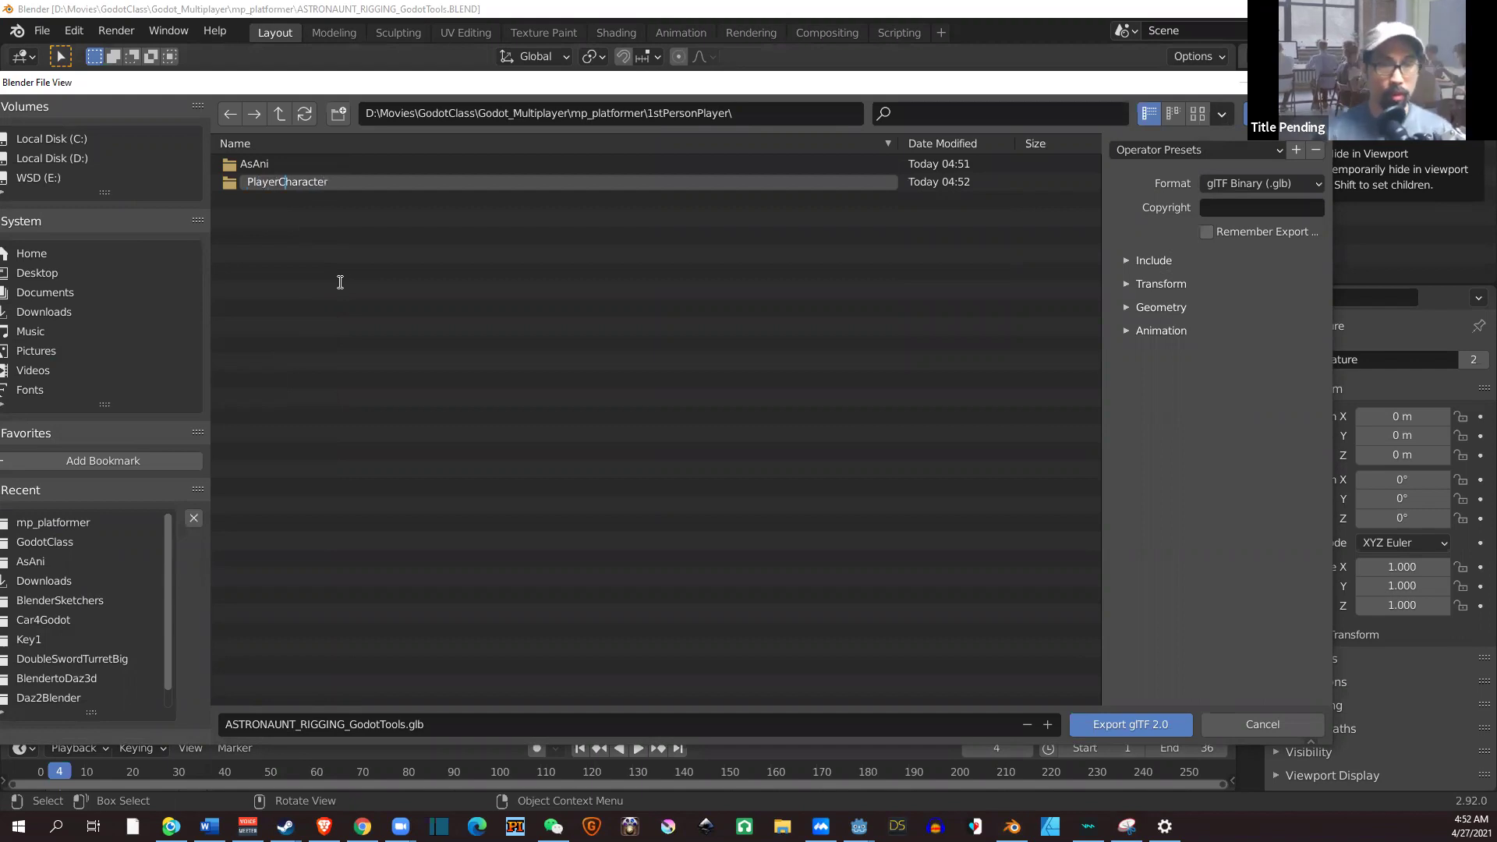
key("End")
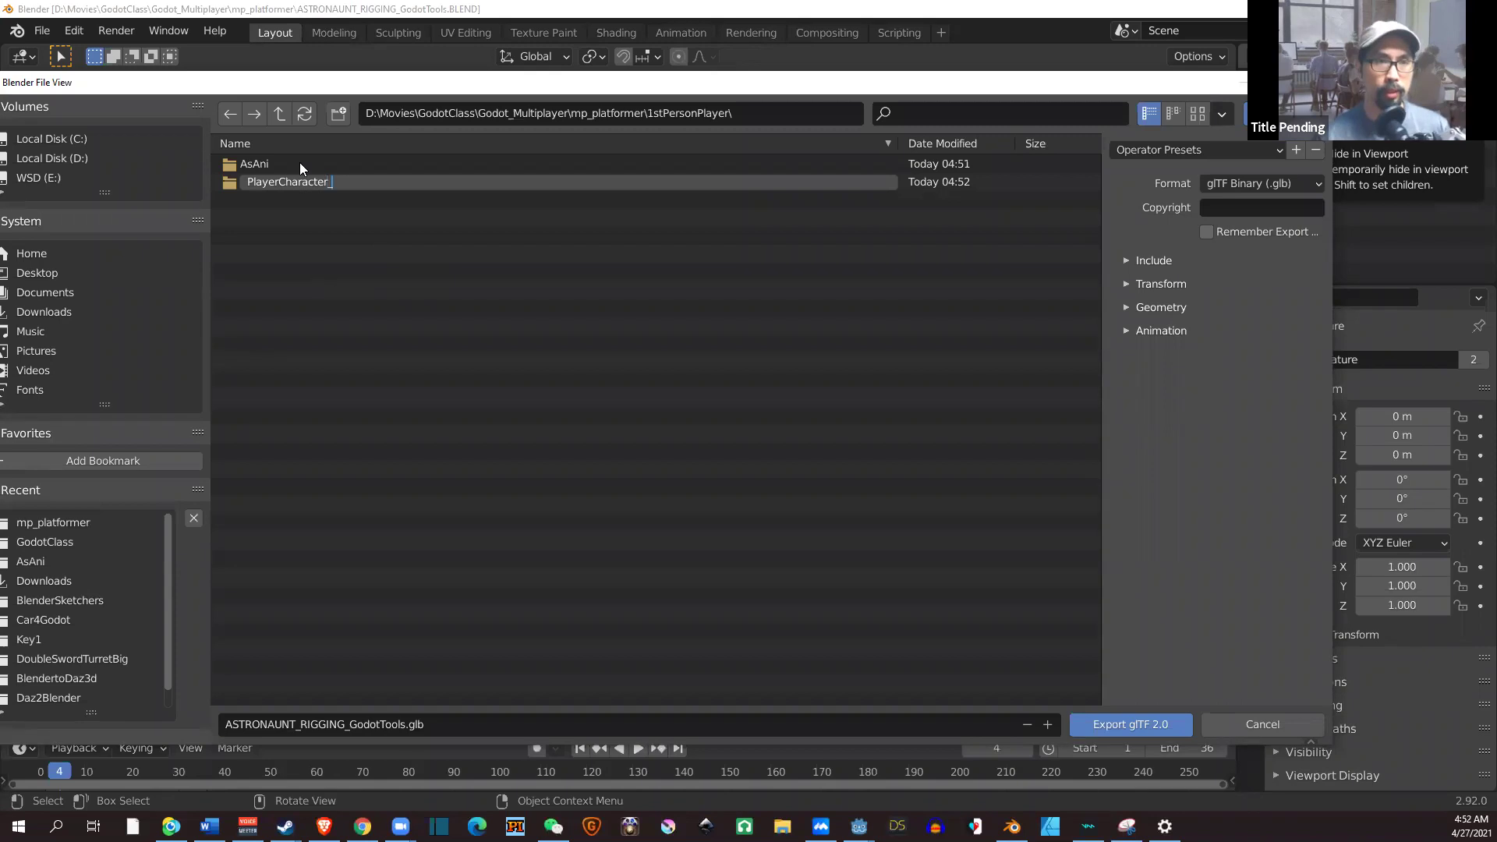
key("Return")
Delete the unneeded PlayerCharacter_ folder from the export location.
left_click(291, 183)
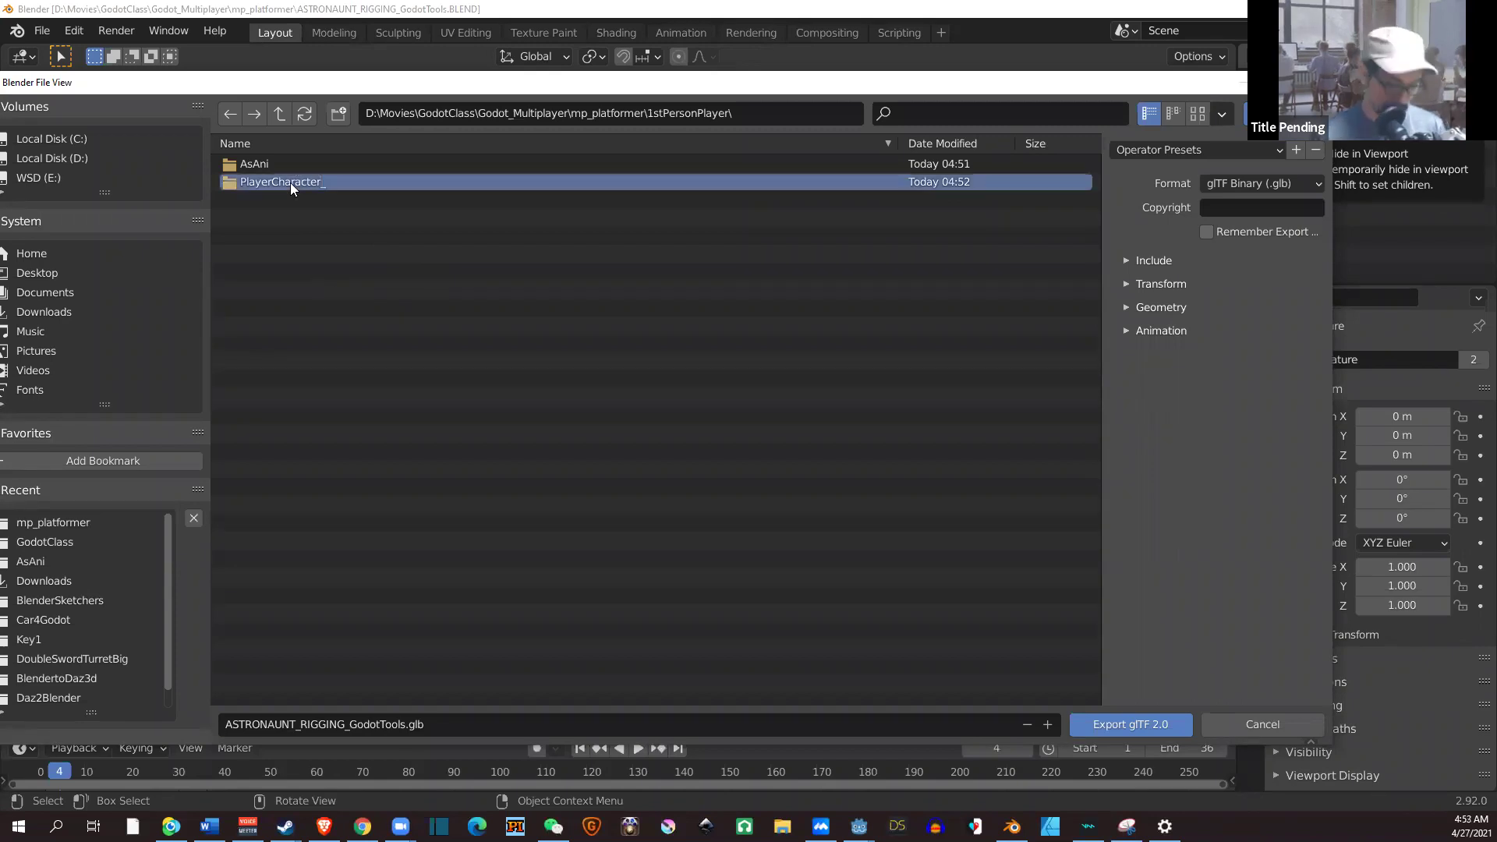
right_click(411, 188)
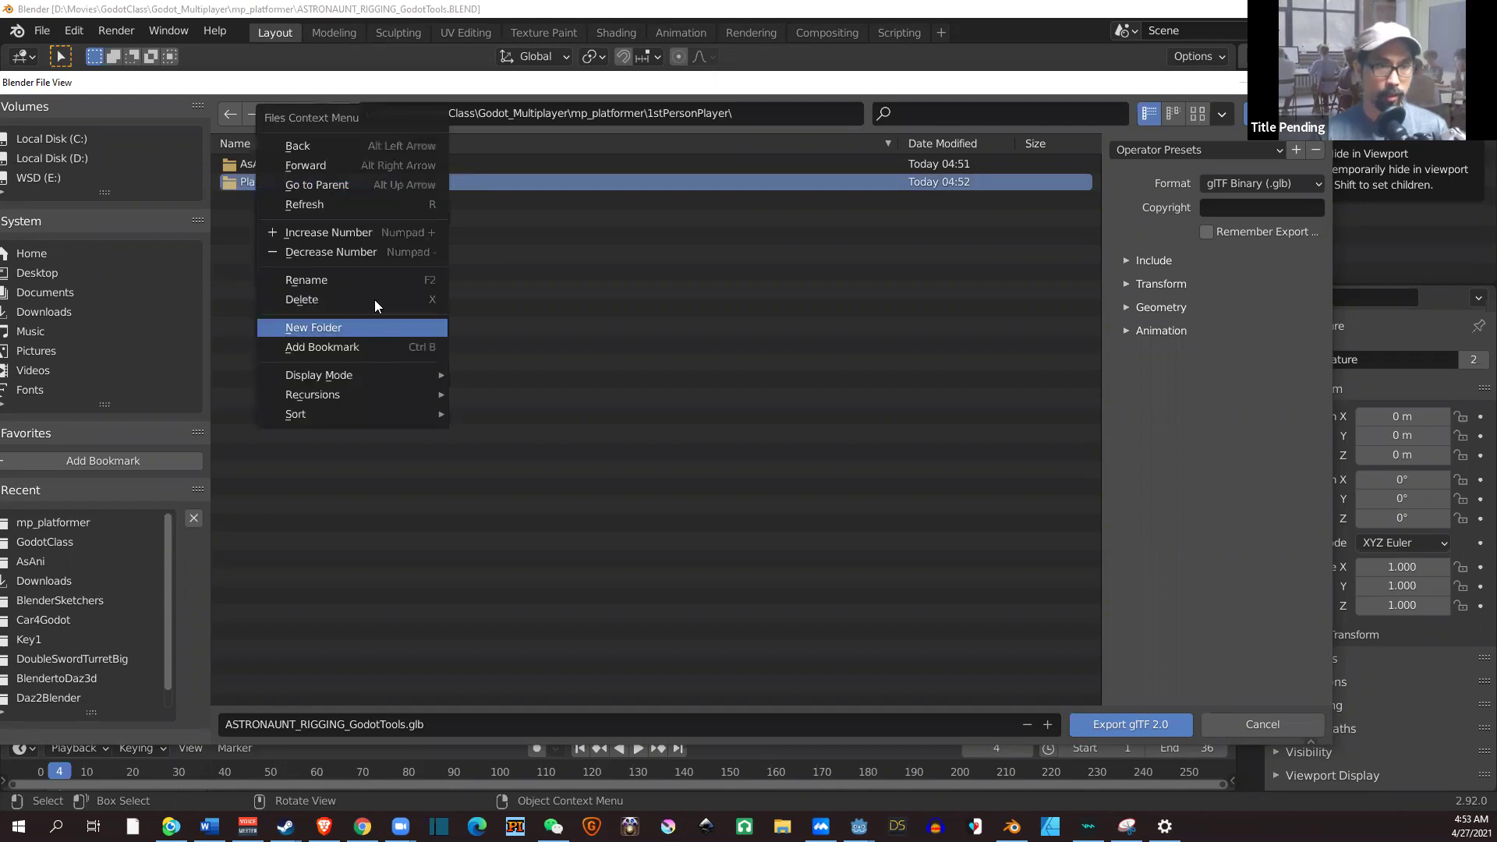
key("Return")
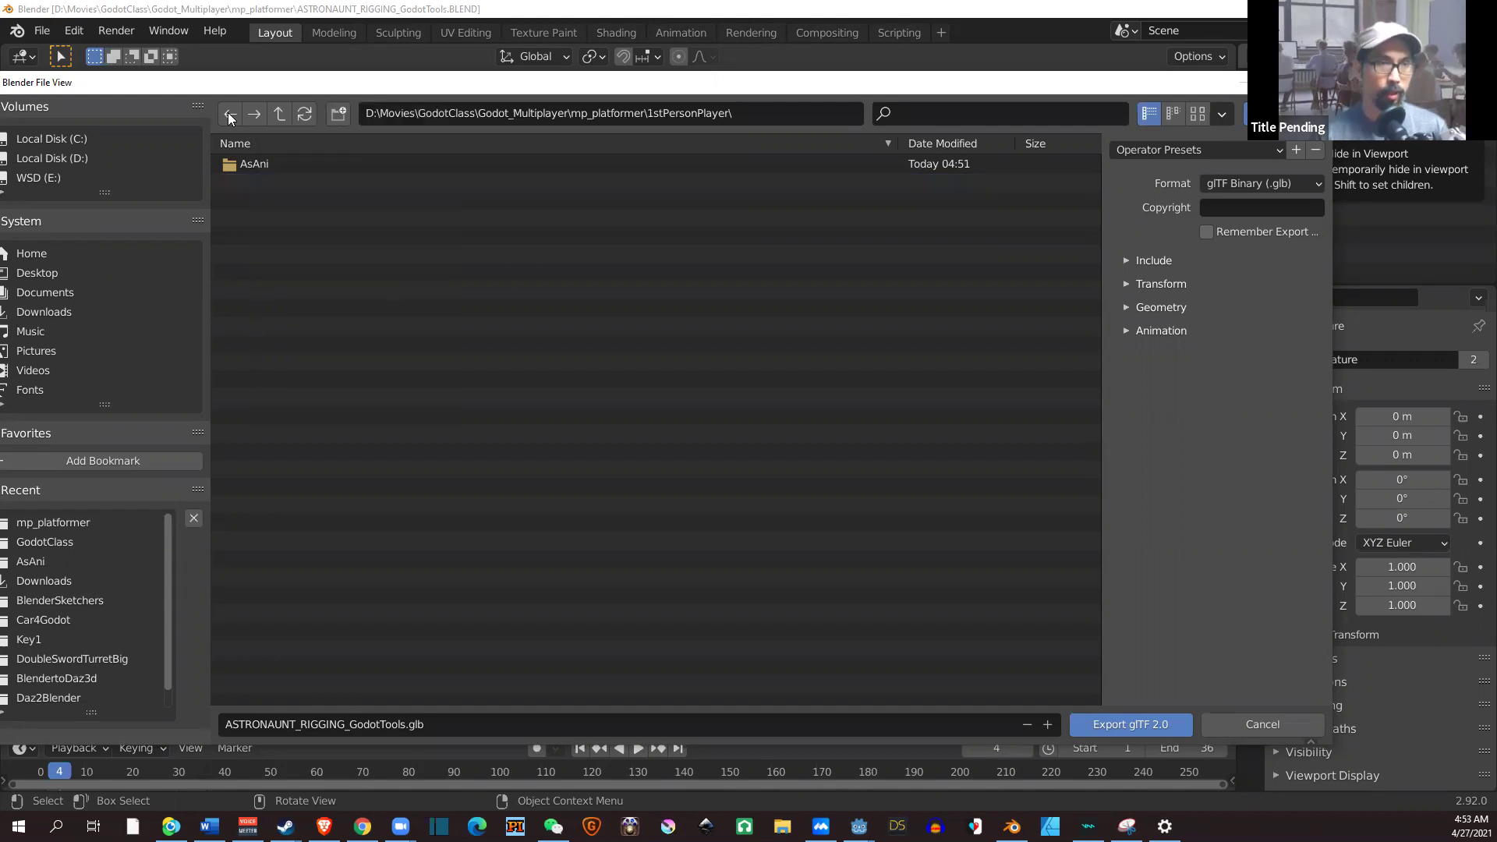
Create a folder named AsAniRaw3D inside Raw3d and enter it.
key("BackSpace")
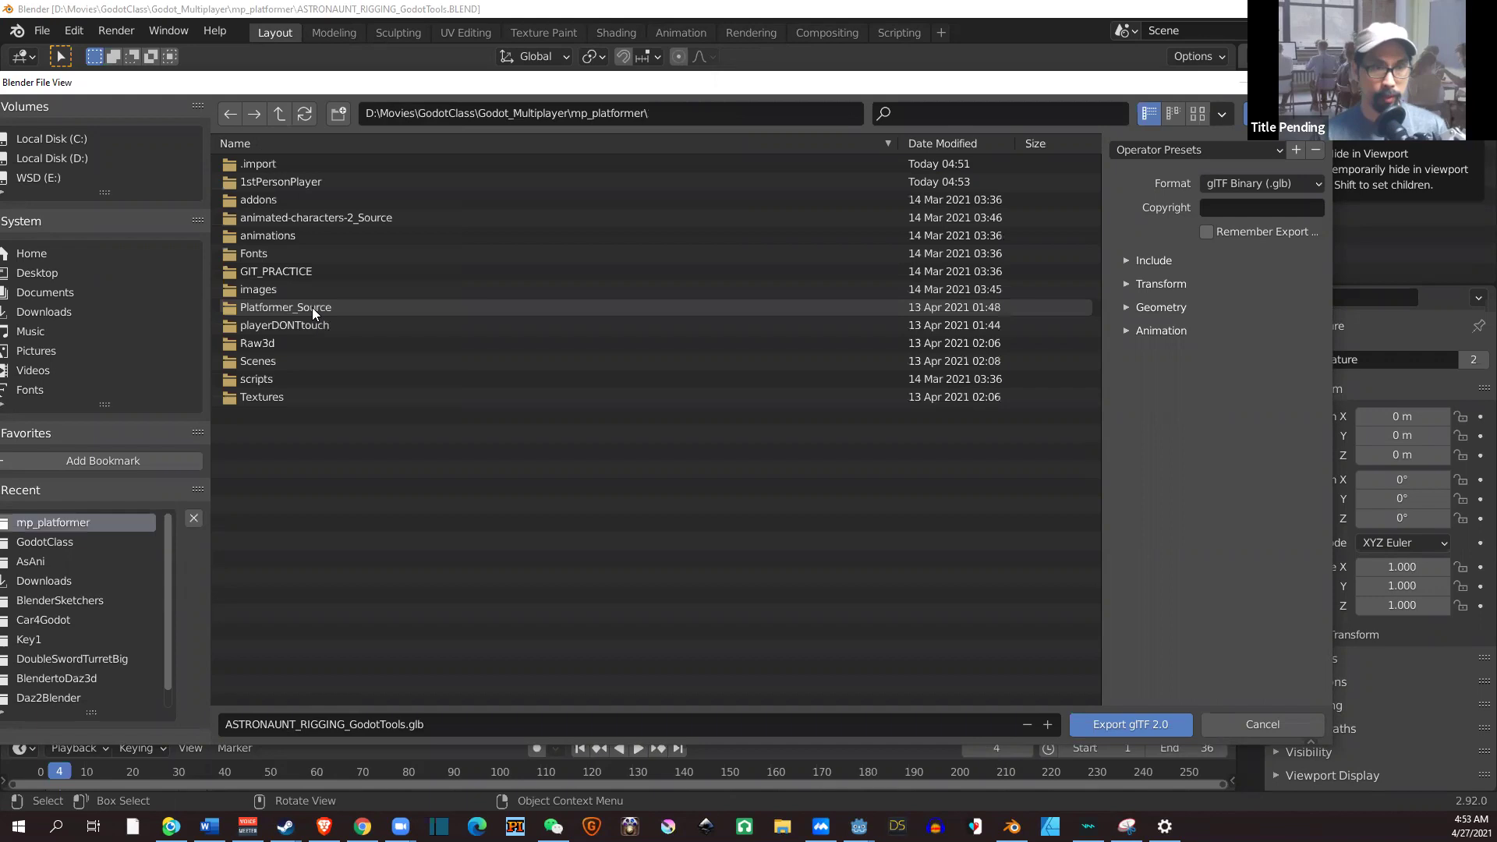
left_click(310, 342)
key("Return")
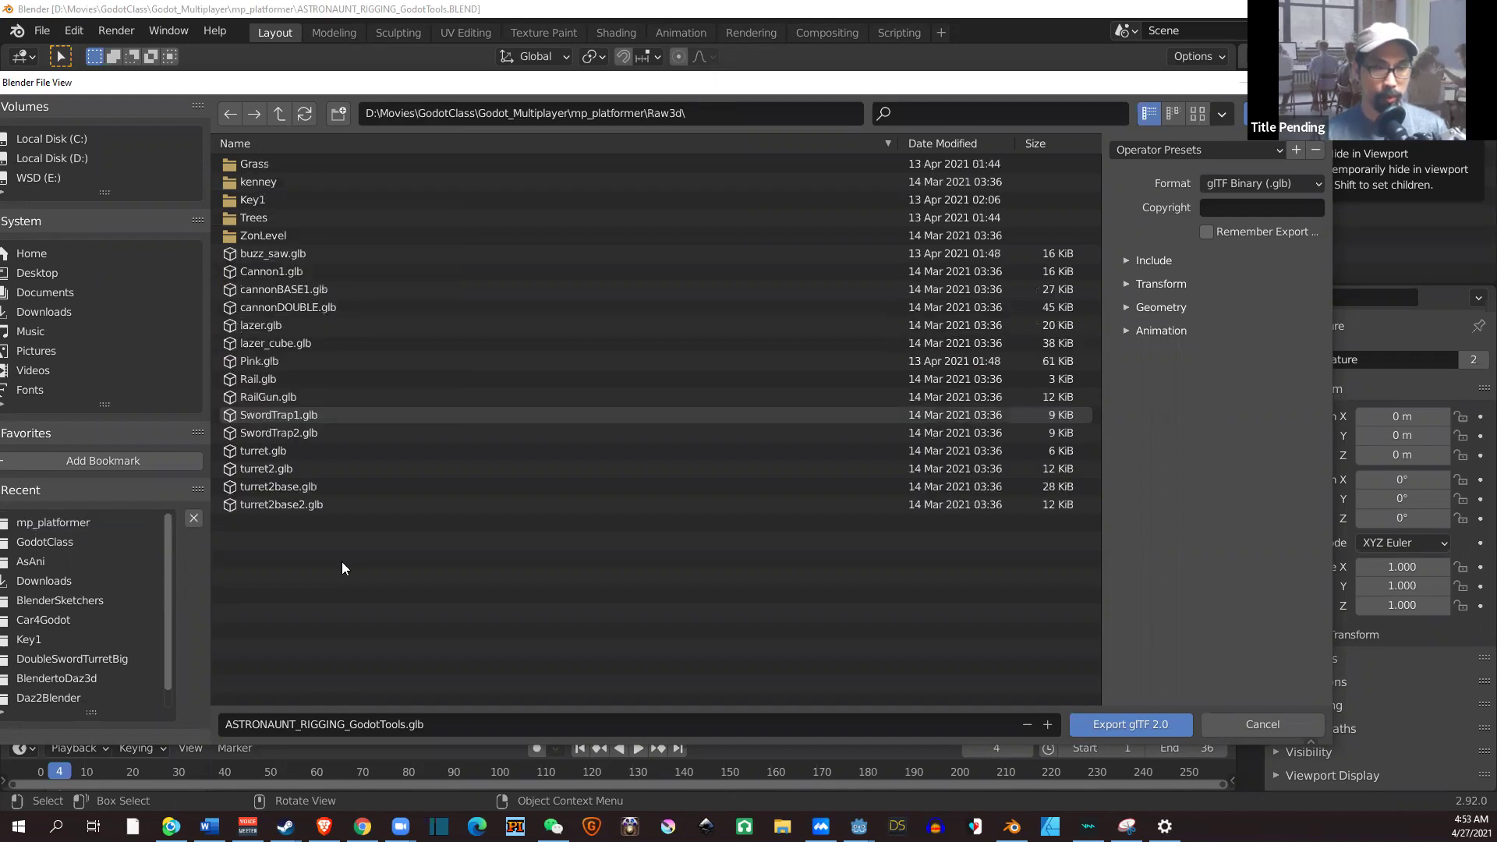
right_click(318, 513)
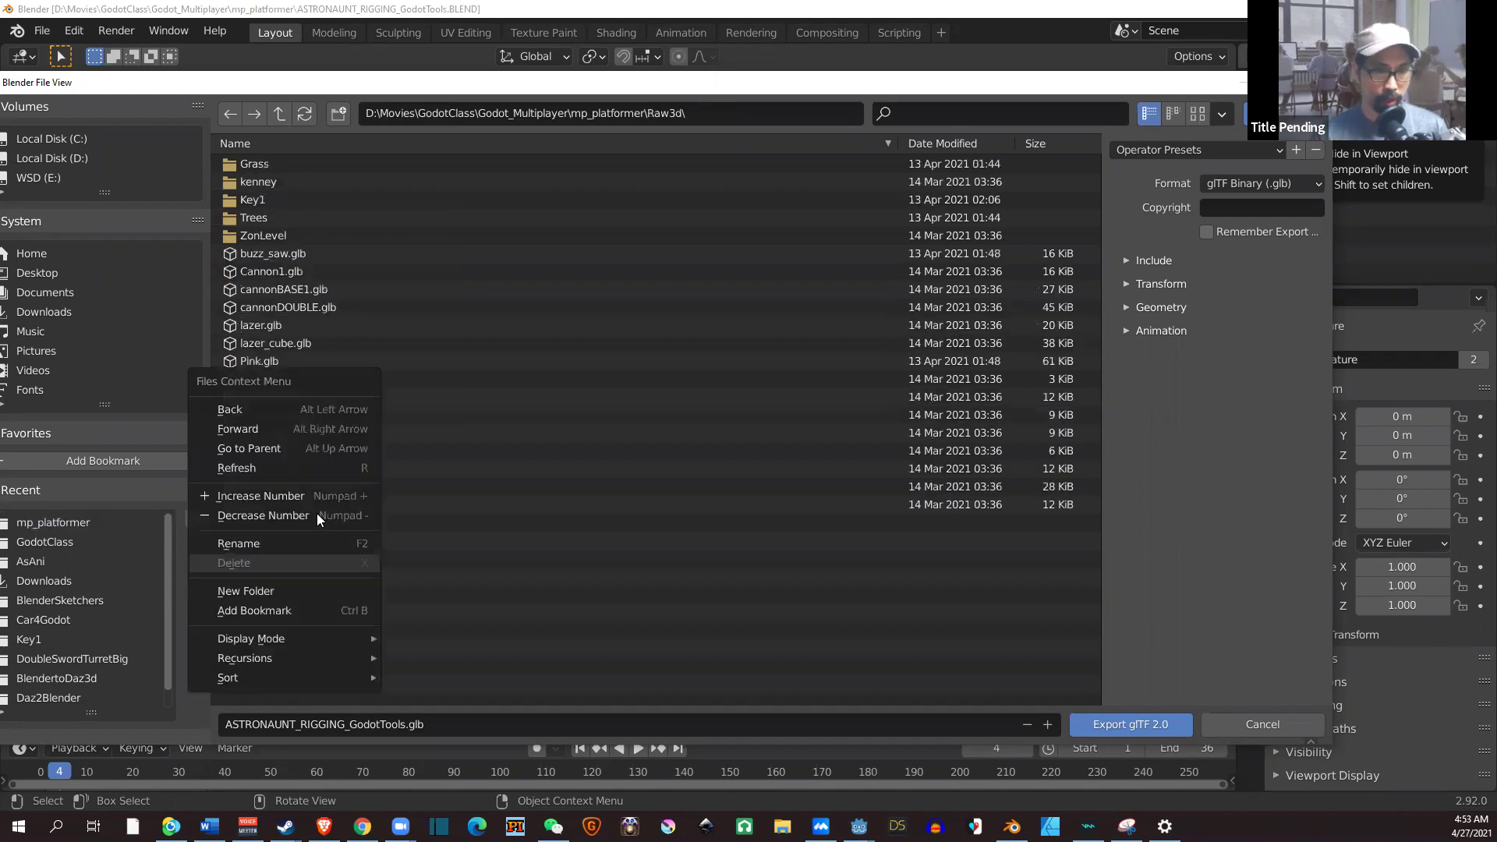
left_click(315, 589)
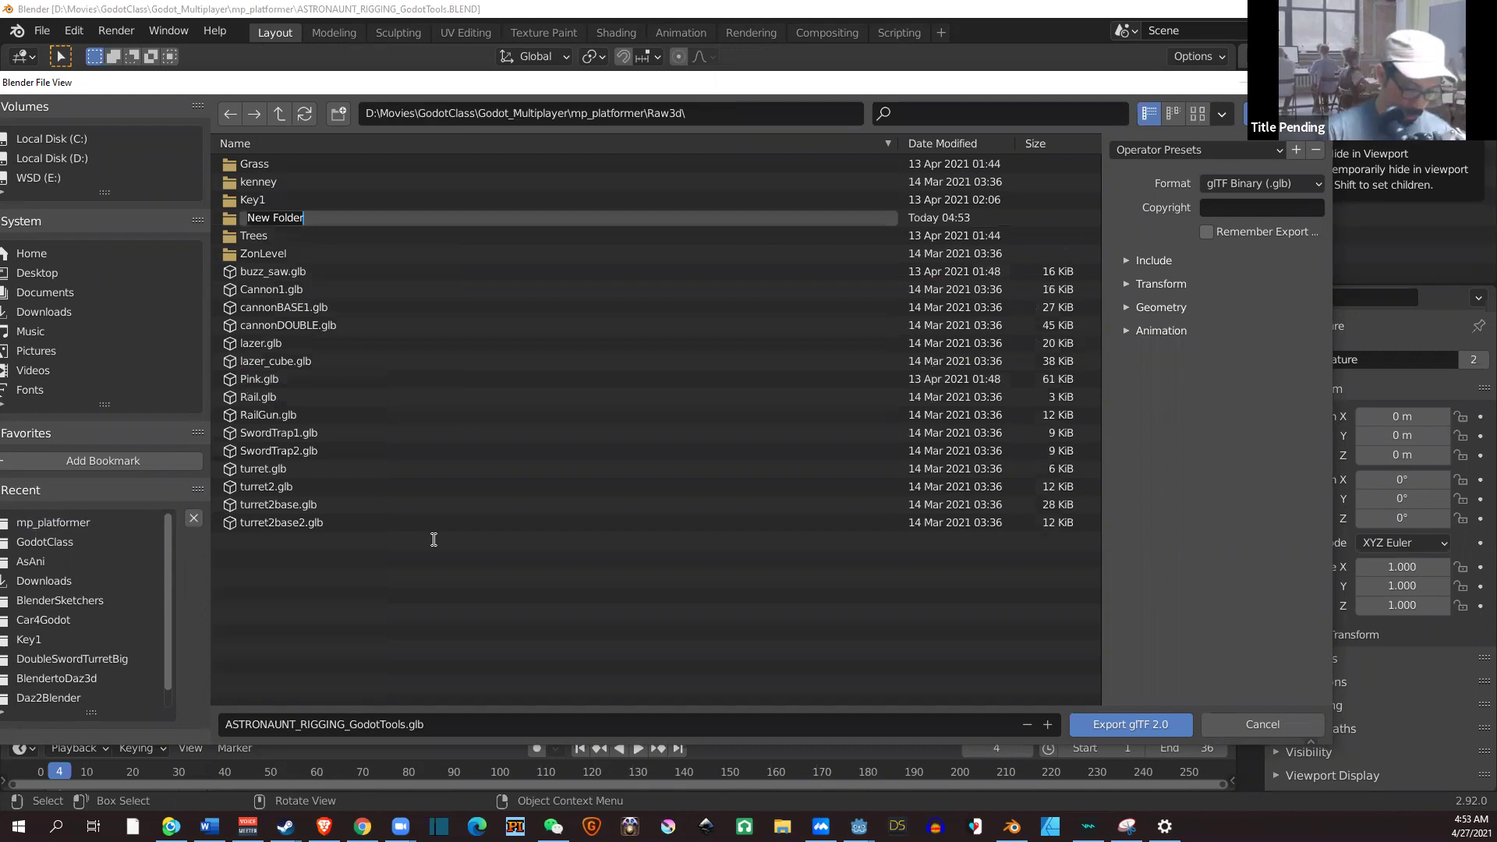
type("AsAniRa")
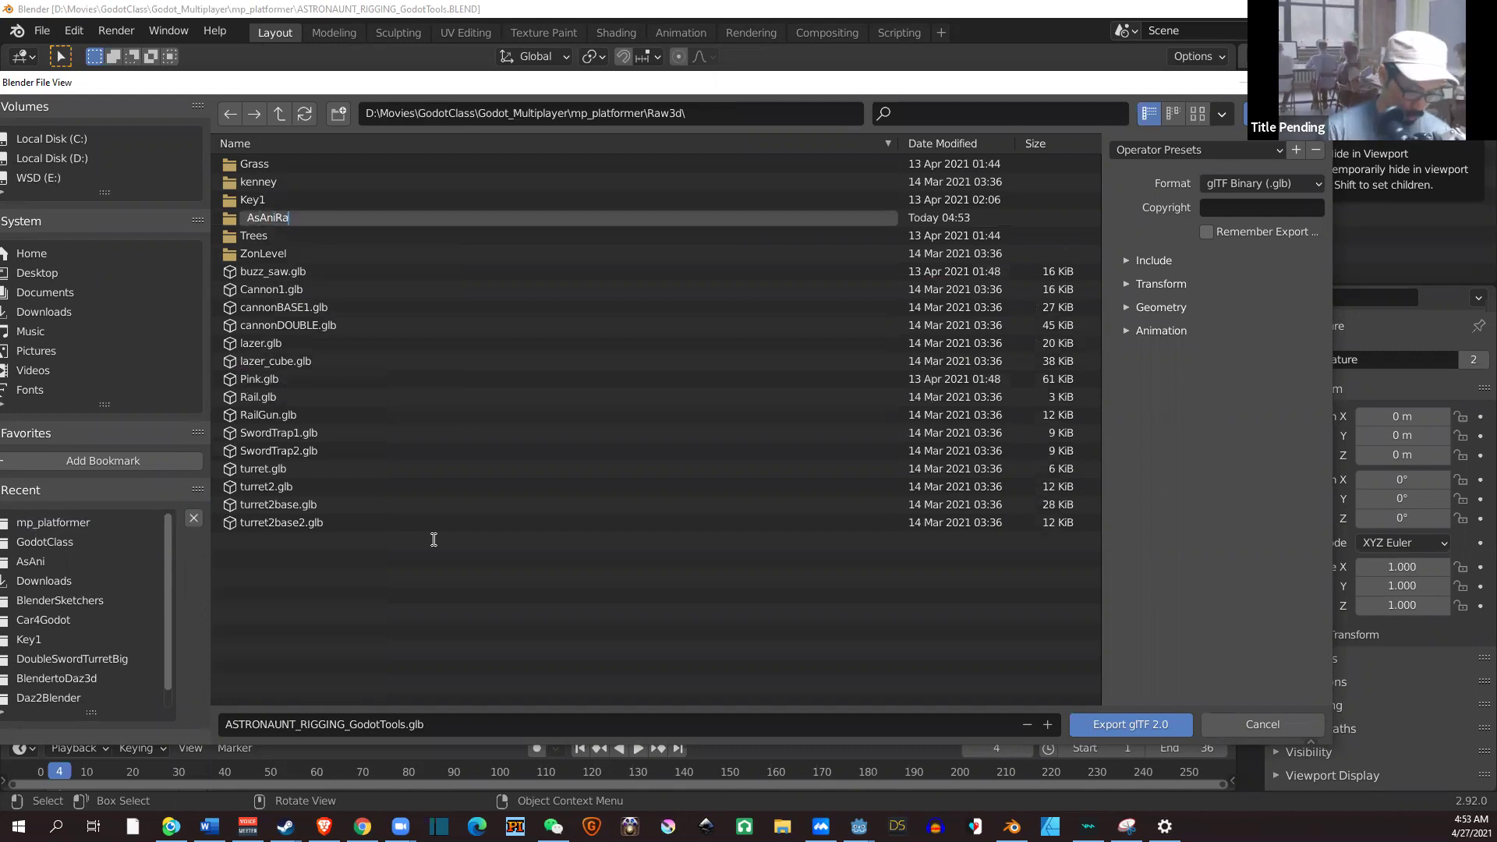
type("wR")
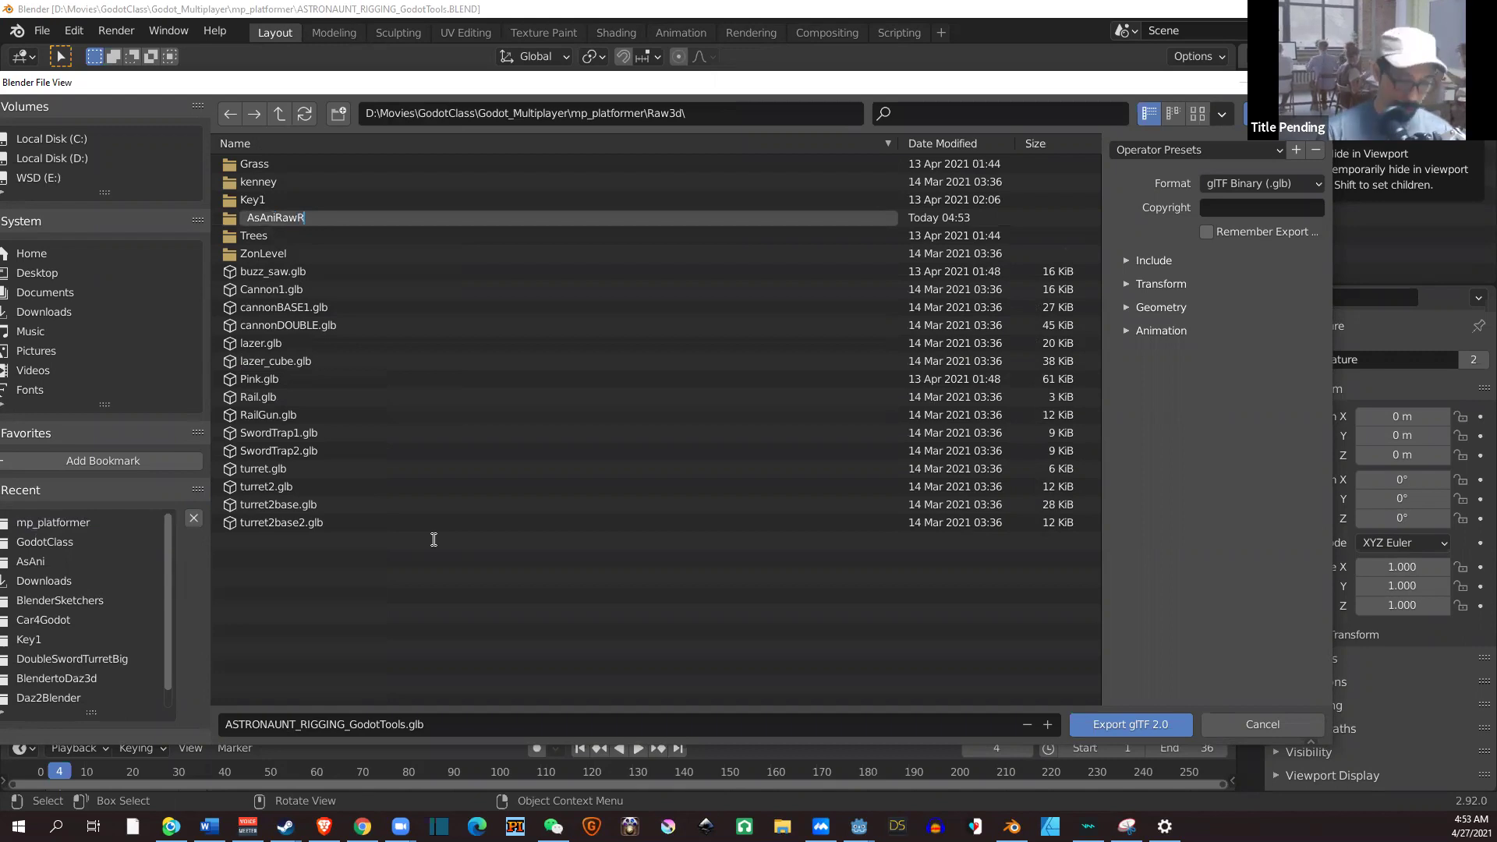
key("BackSpace")
type("3D")
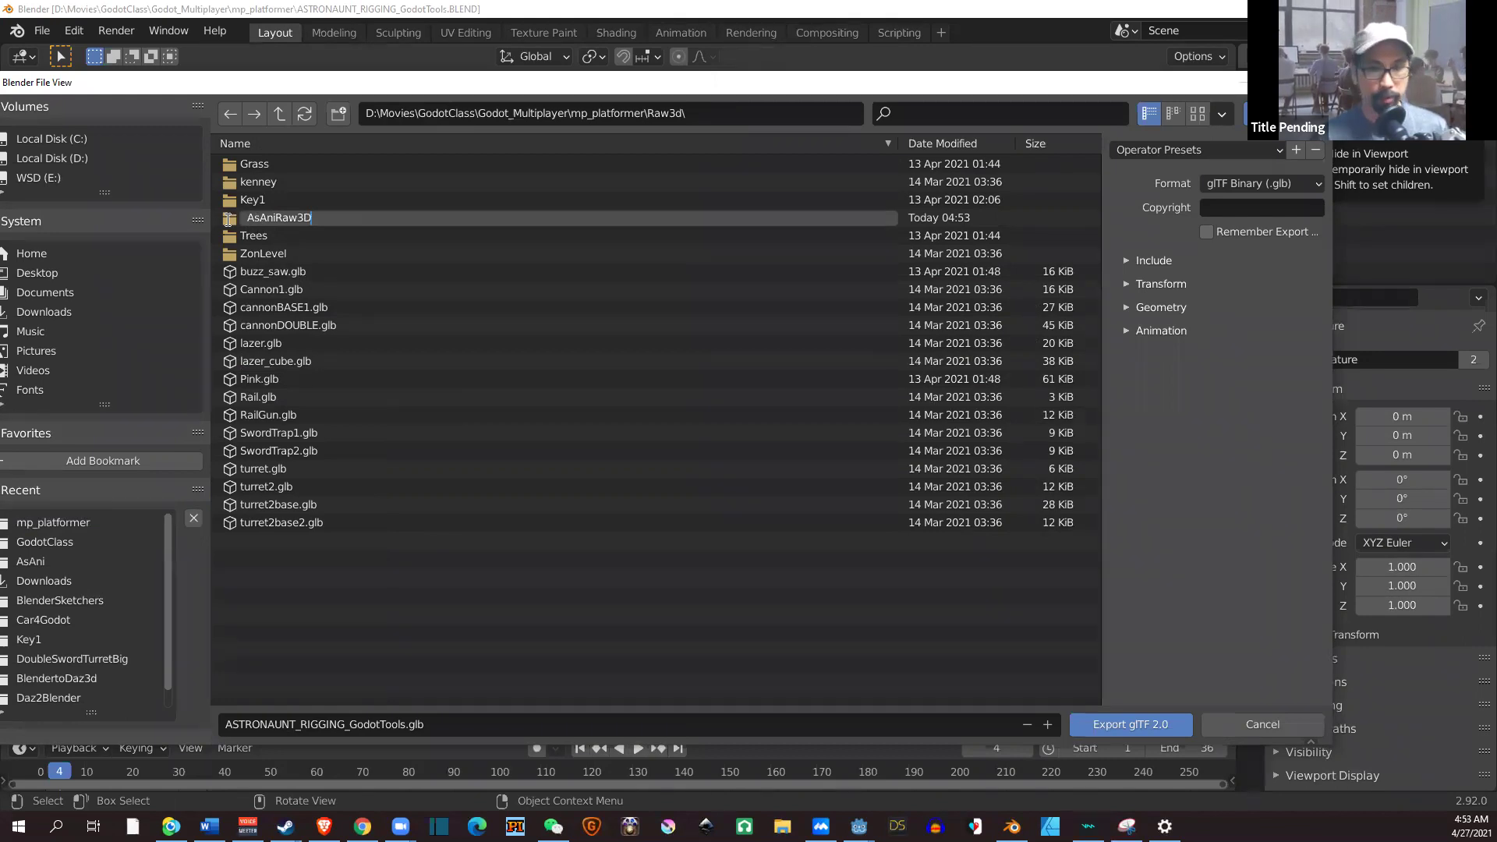
key("Return")
left_click(254, 170)
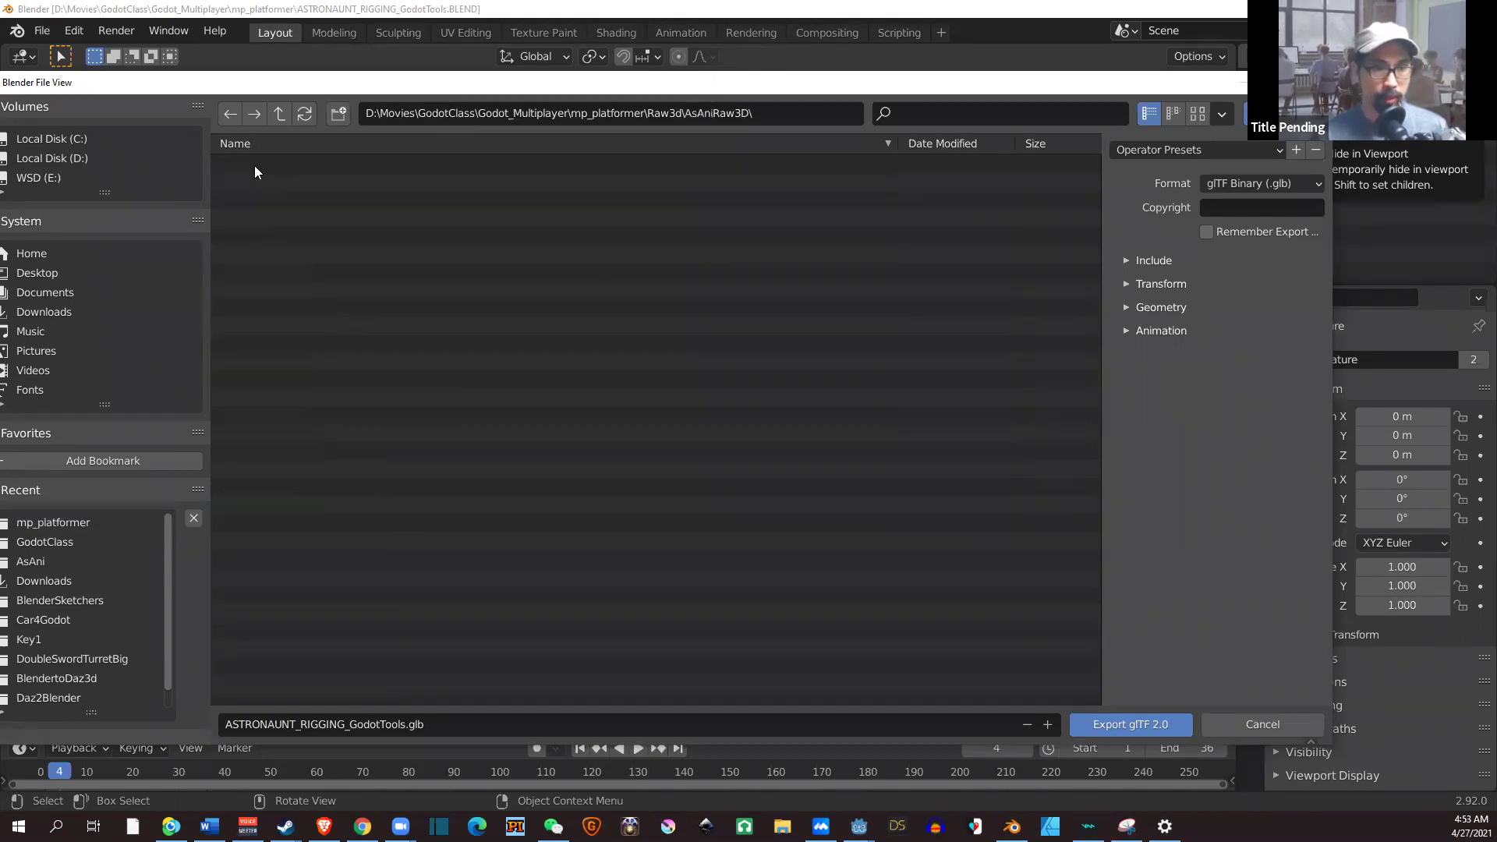
Export the glb into AsAniRaw3D and start picking the Godot Game Tools character export folder.
left_click(1108, 727)
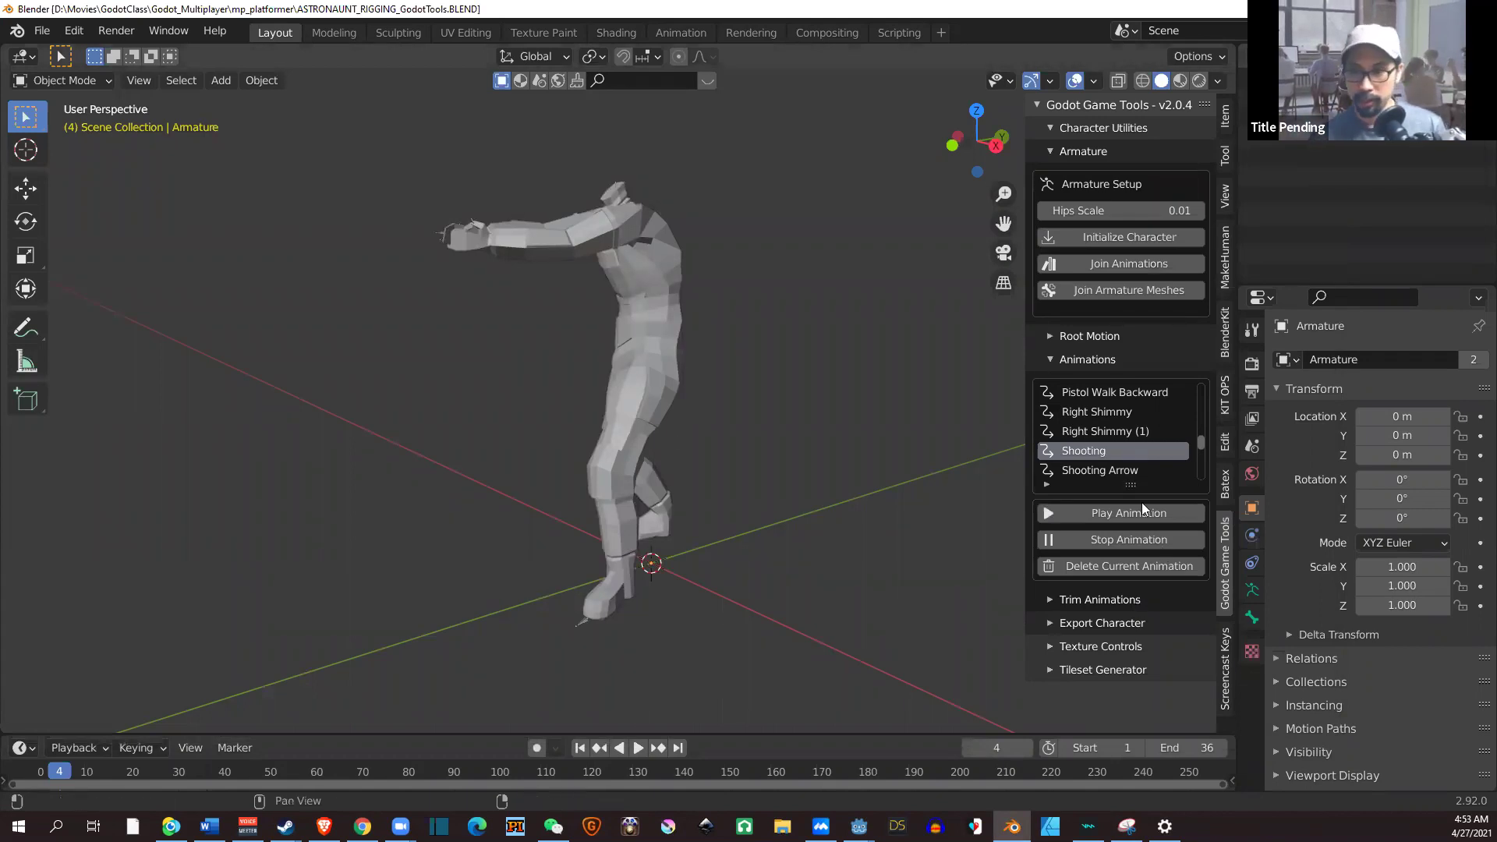
left_click(1112, 628)
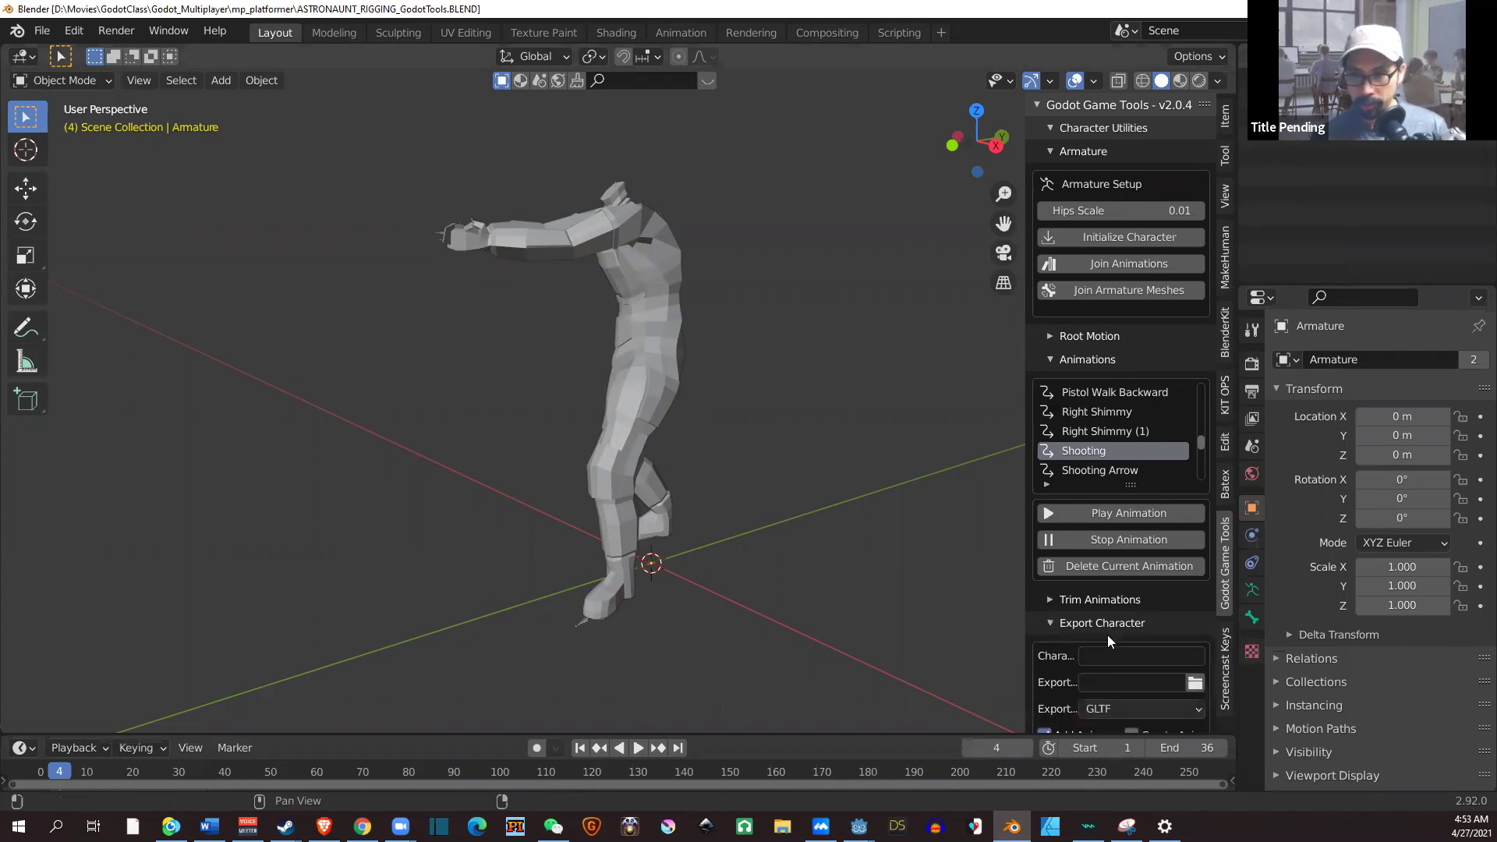
scroll(1207, 617, "down", 2)
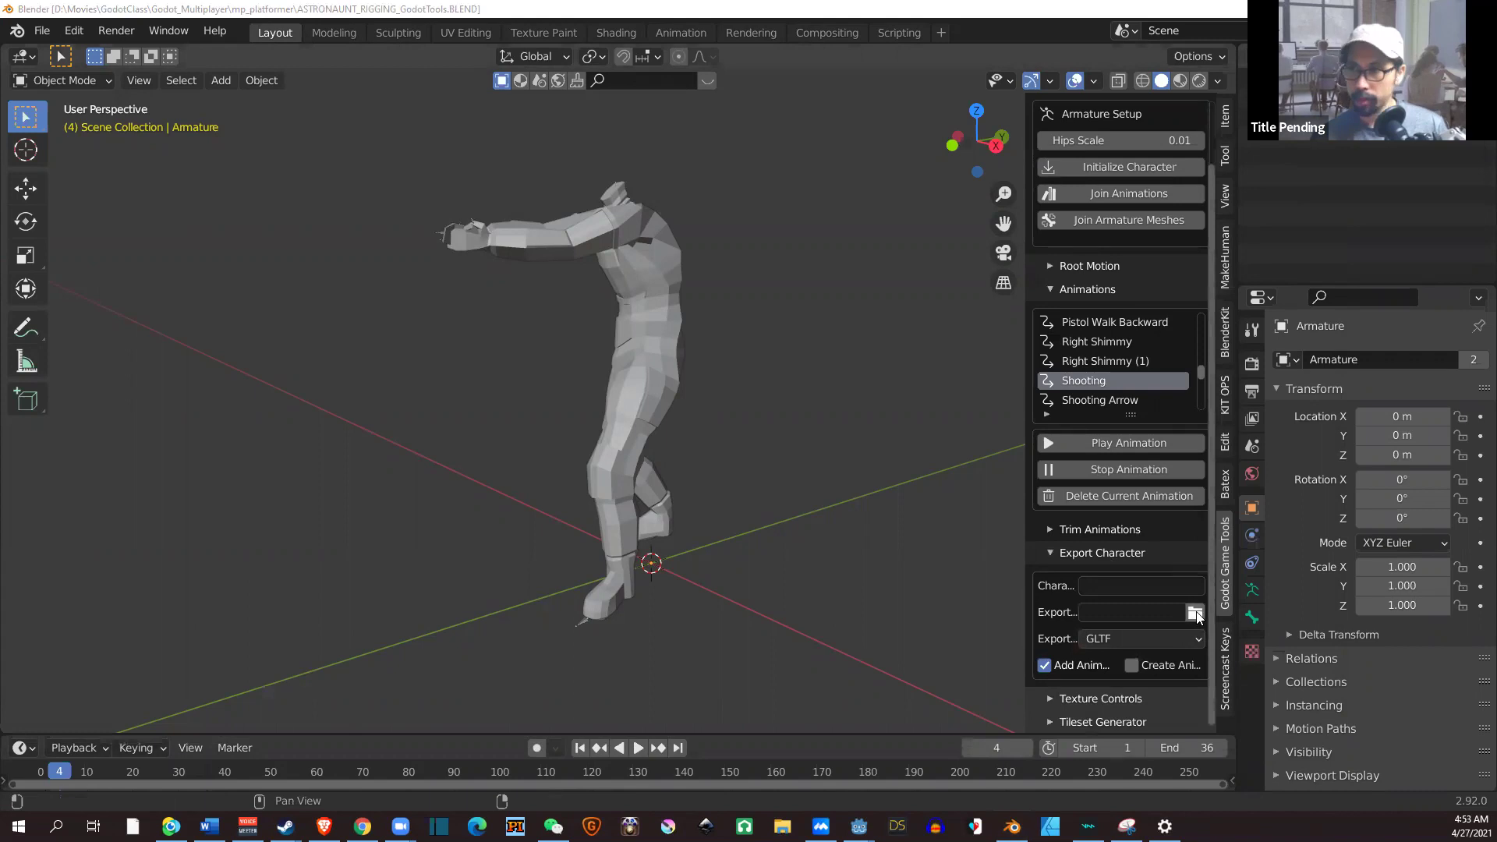
left_click(1195, 617)
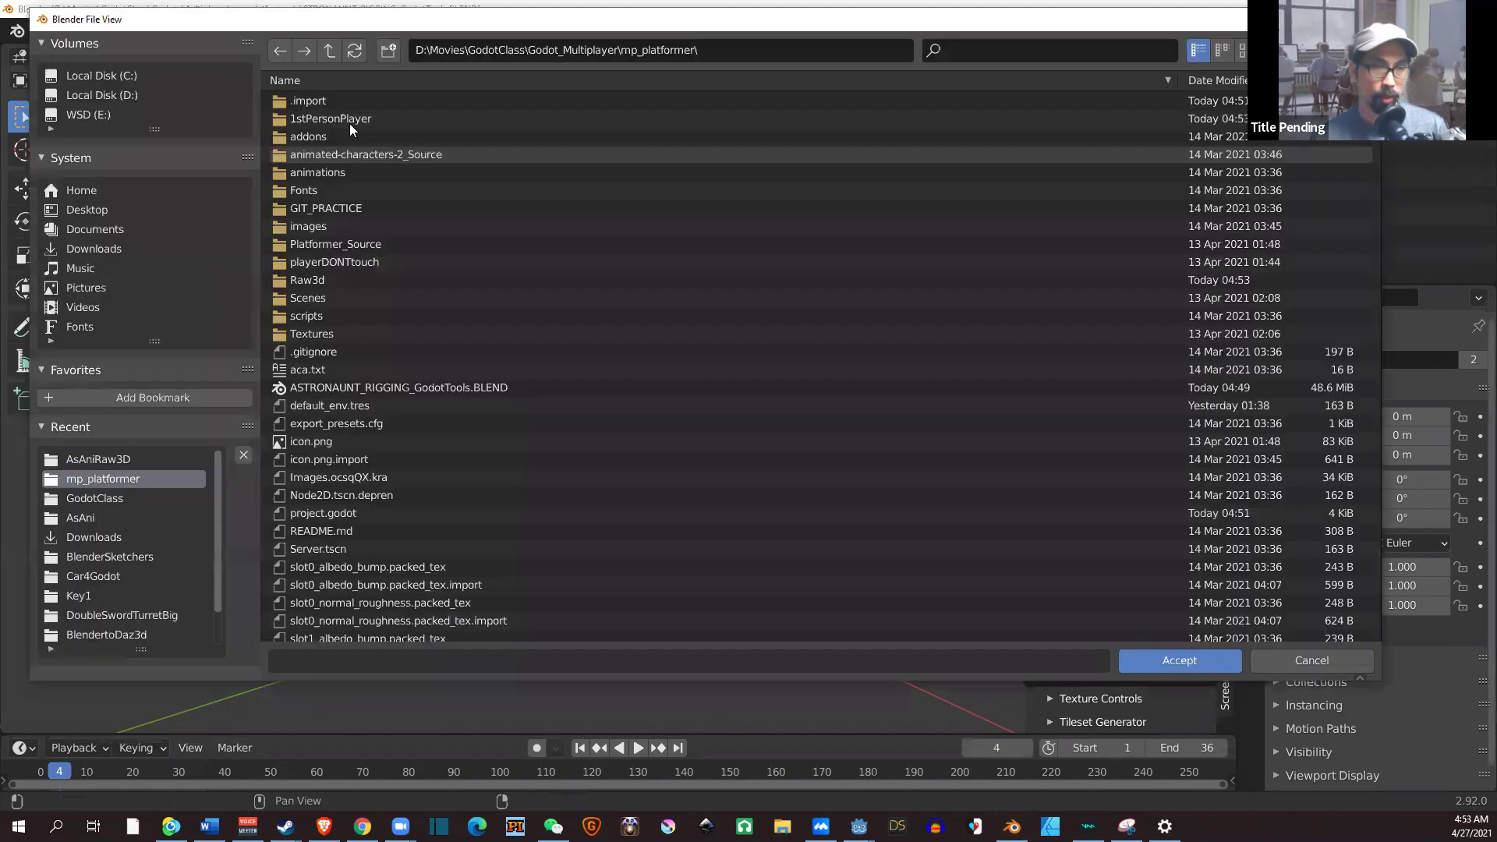
left_click(350, 123)
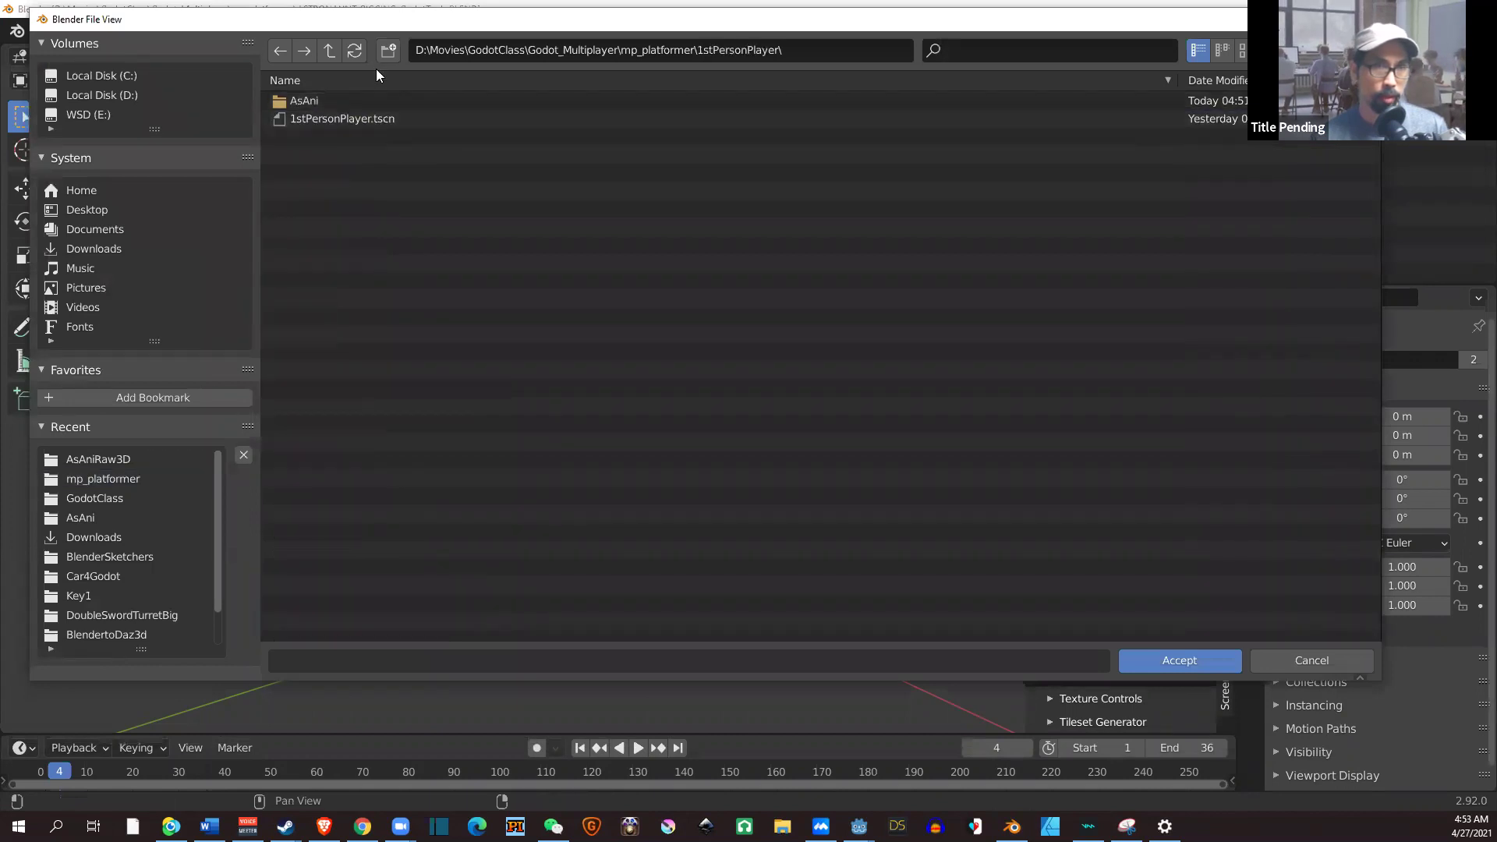
Point the character export path at mp_platformer/Raw3d/AsAniRaw3D and accept it.
key("BackSpace")
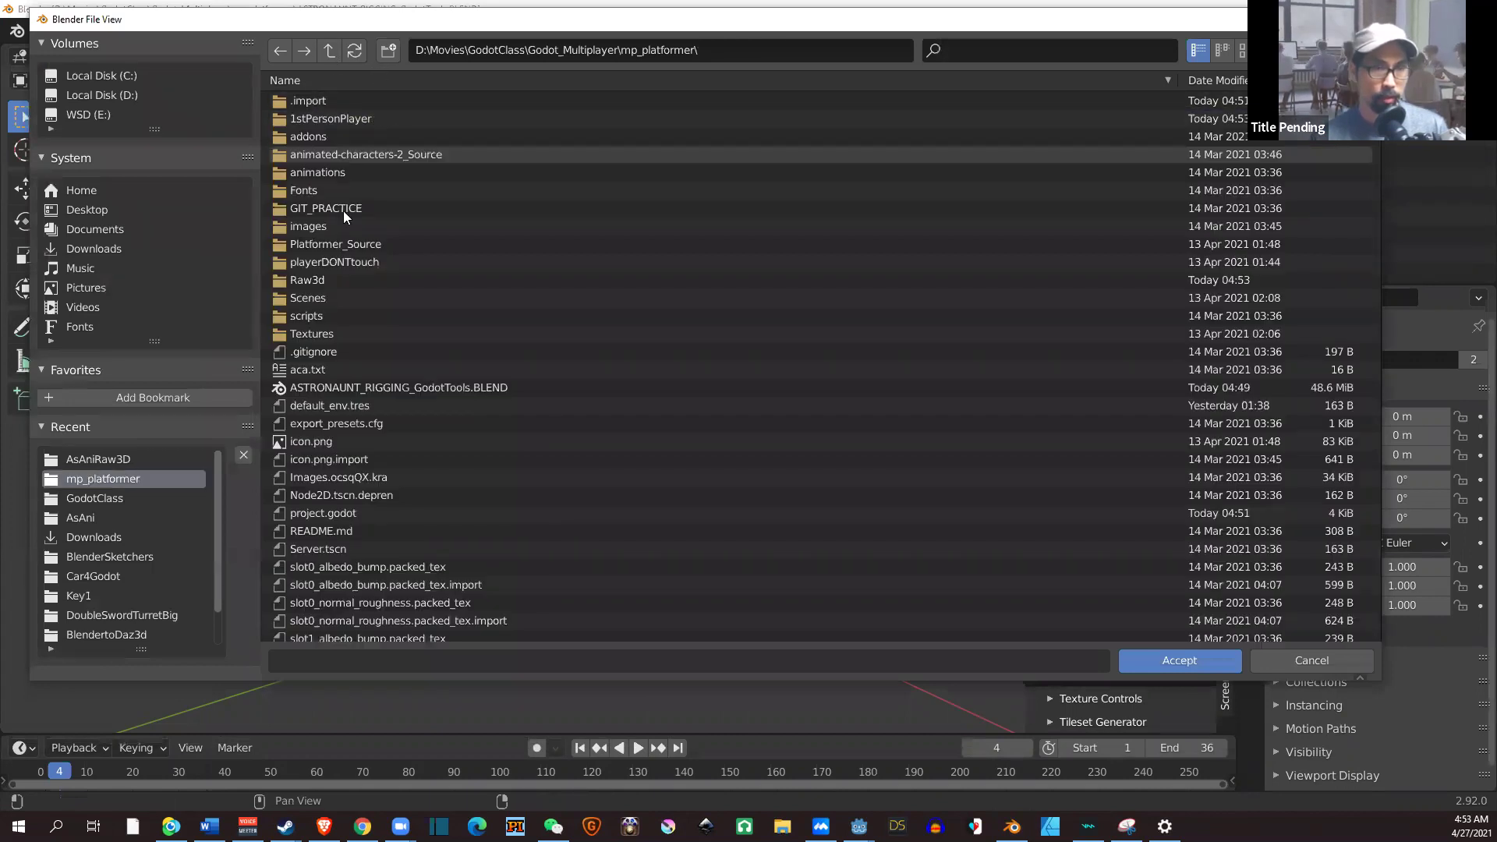
left_click(365, 281)
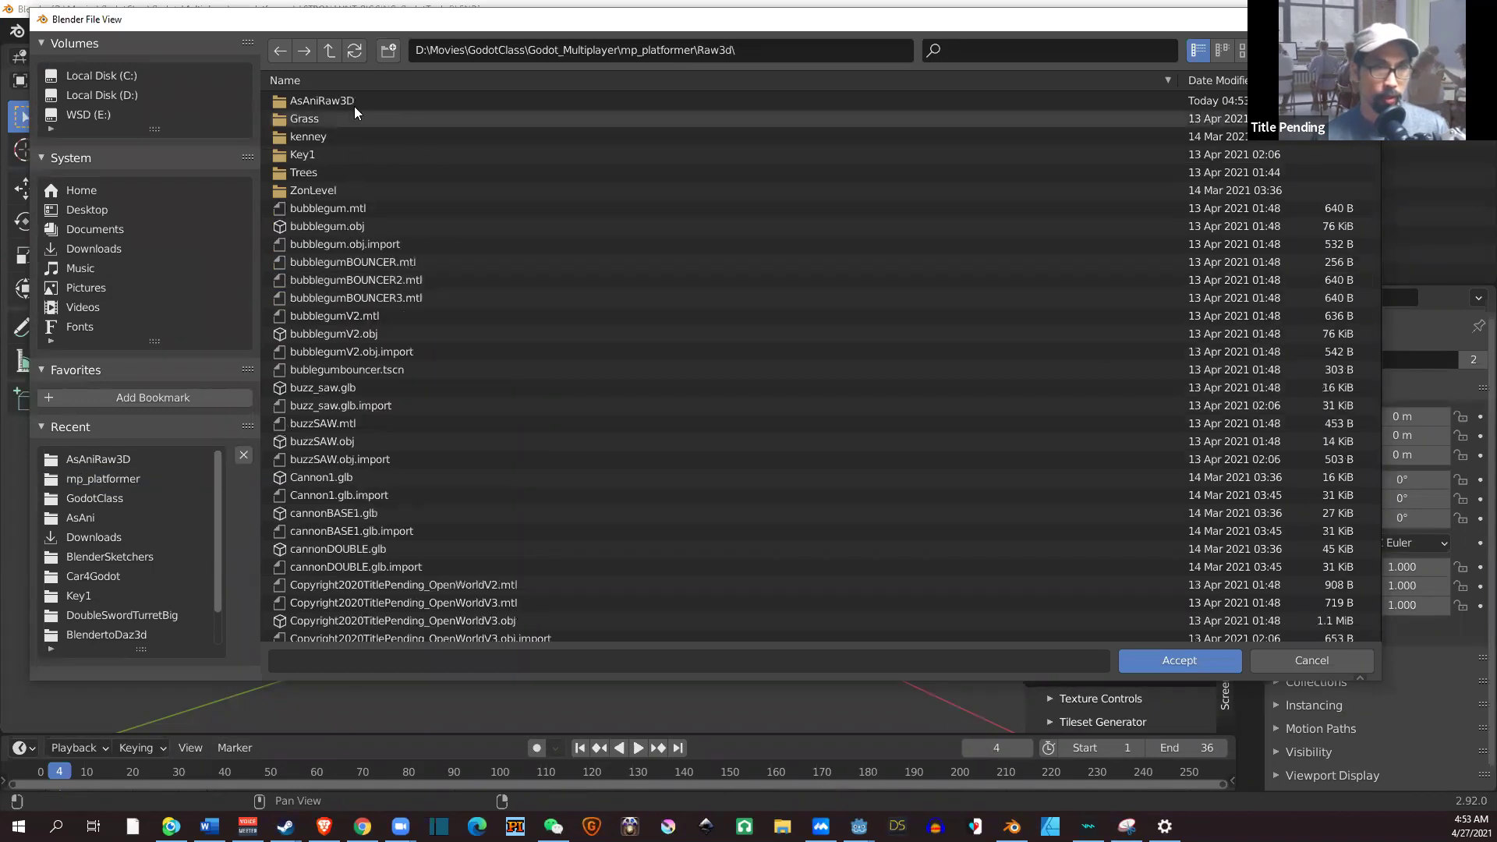
left_click(340, 101)
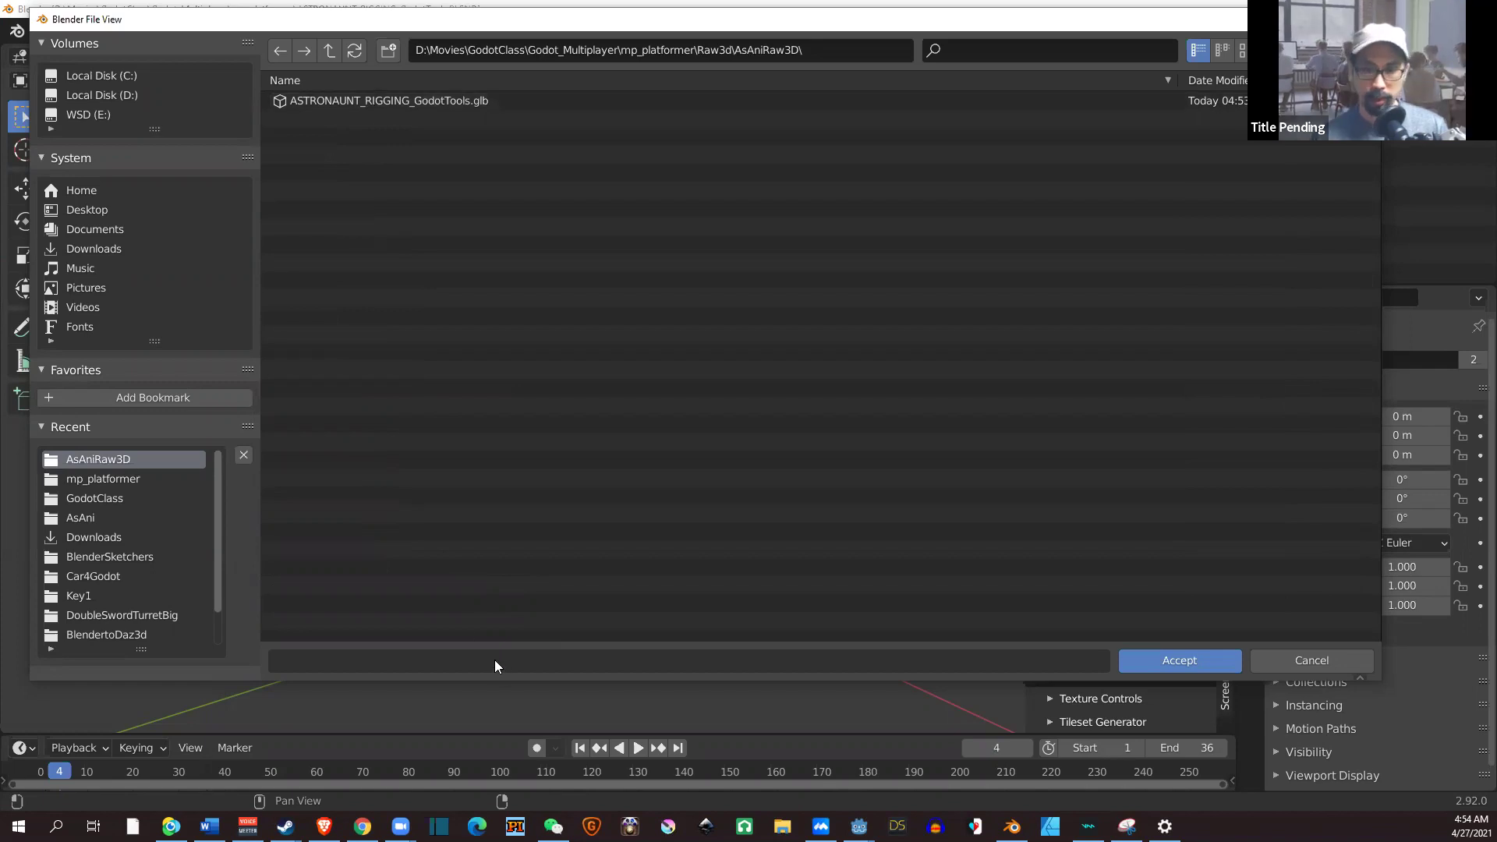
left_click(1171, 663)
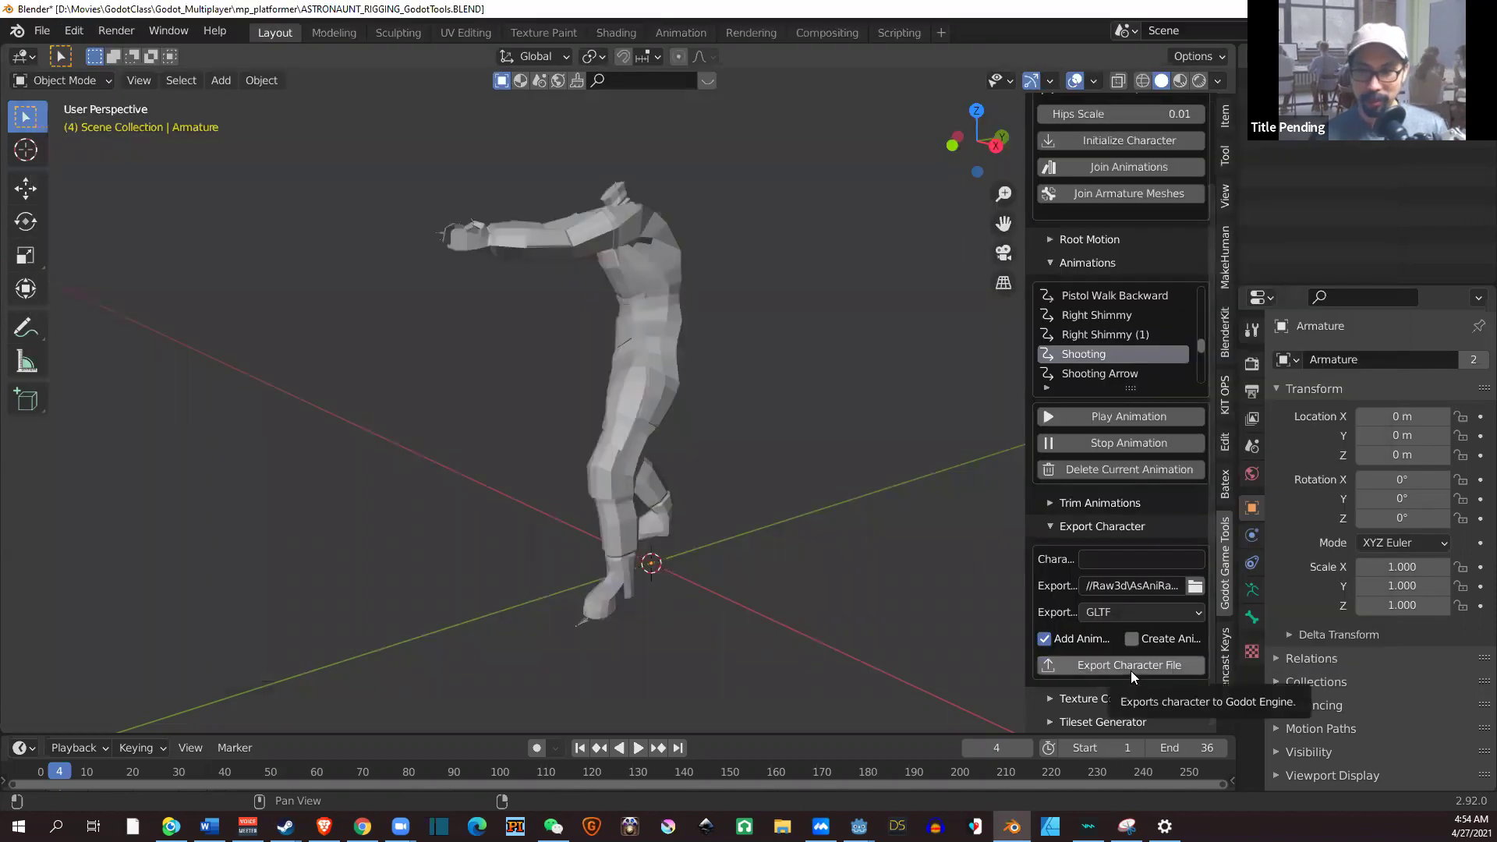
Export the character file from Godot Game Tools and switch to Godot.
left_click(1133, 673)
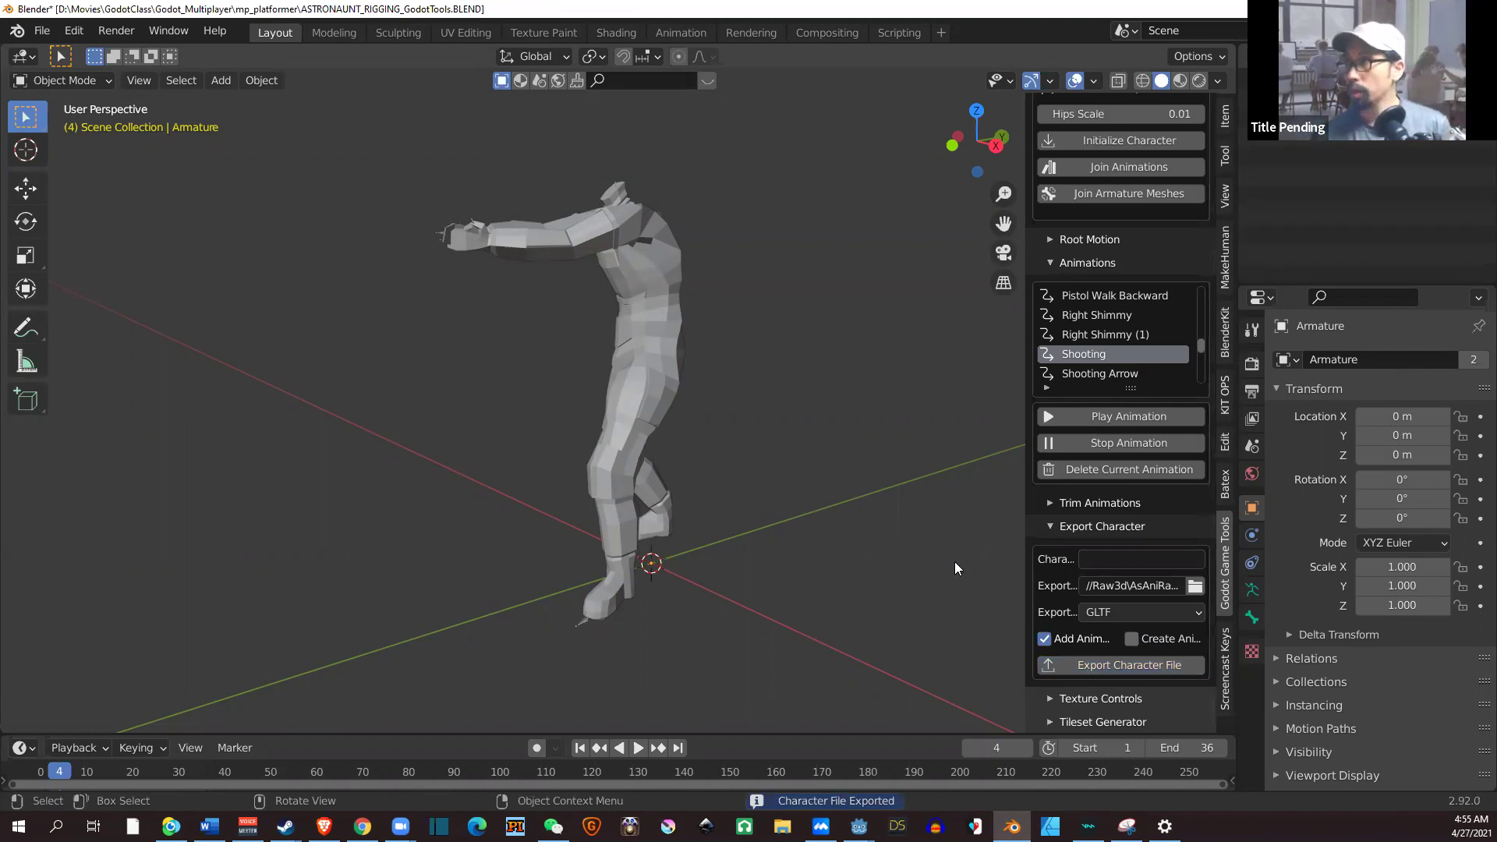
key("alt+Tab")
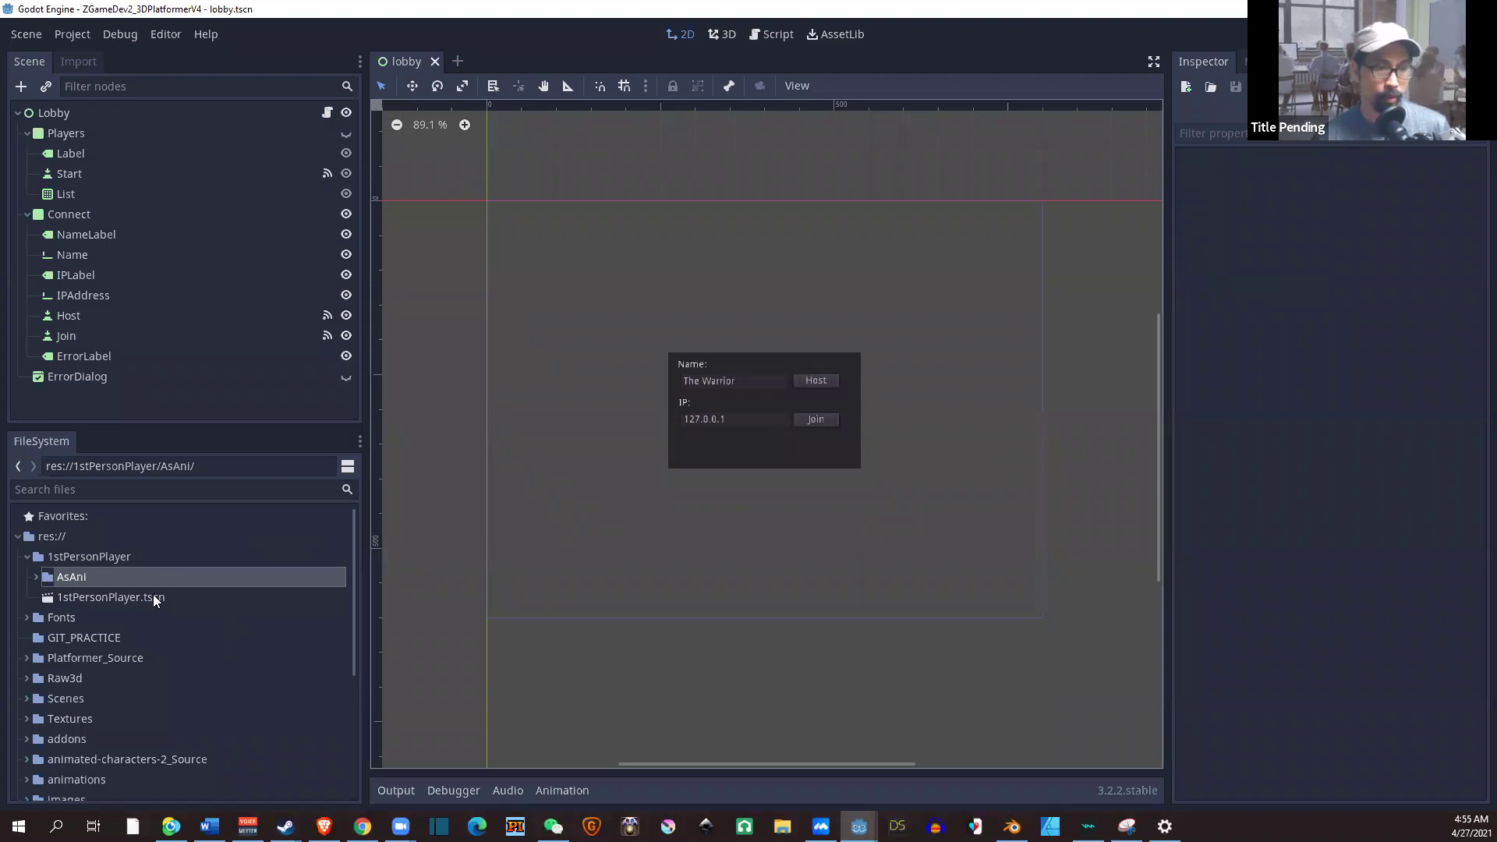
Open 1stPersonPlayer.tscn and drag ASTRONAUT_RIGGING_GodotTools.glb from Raw3d/AsAniRaw3D into the viewport.
double_click(111, 596)
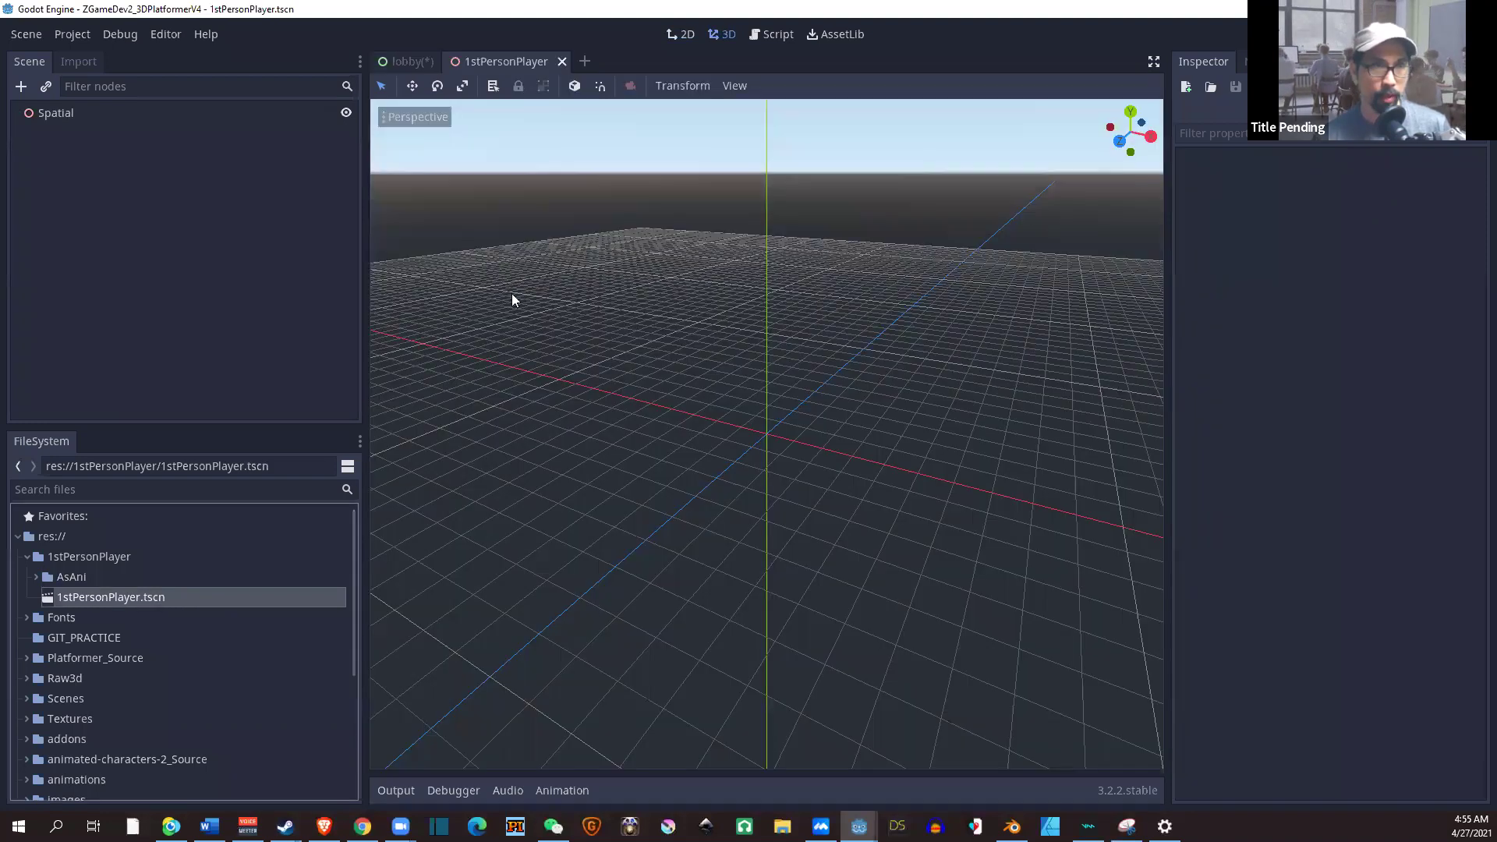
scroll(151, 661, "down", 1)
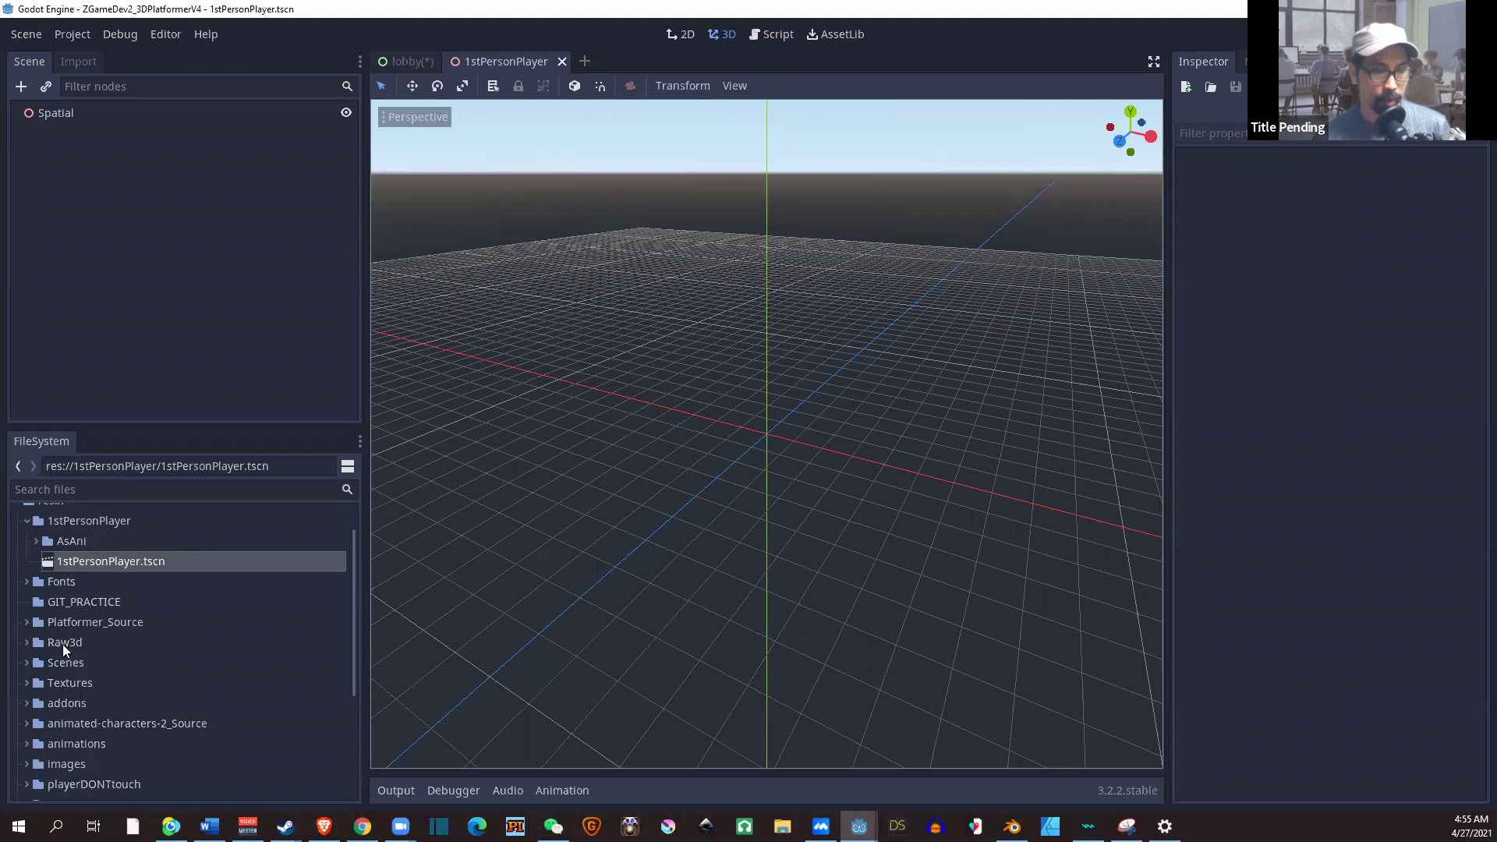
double_click(62, 645)
double_click(111, 659)
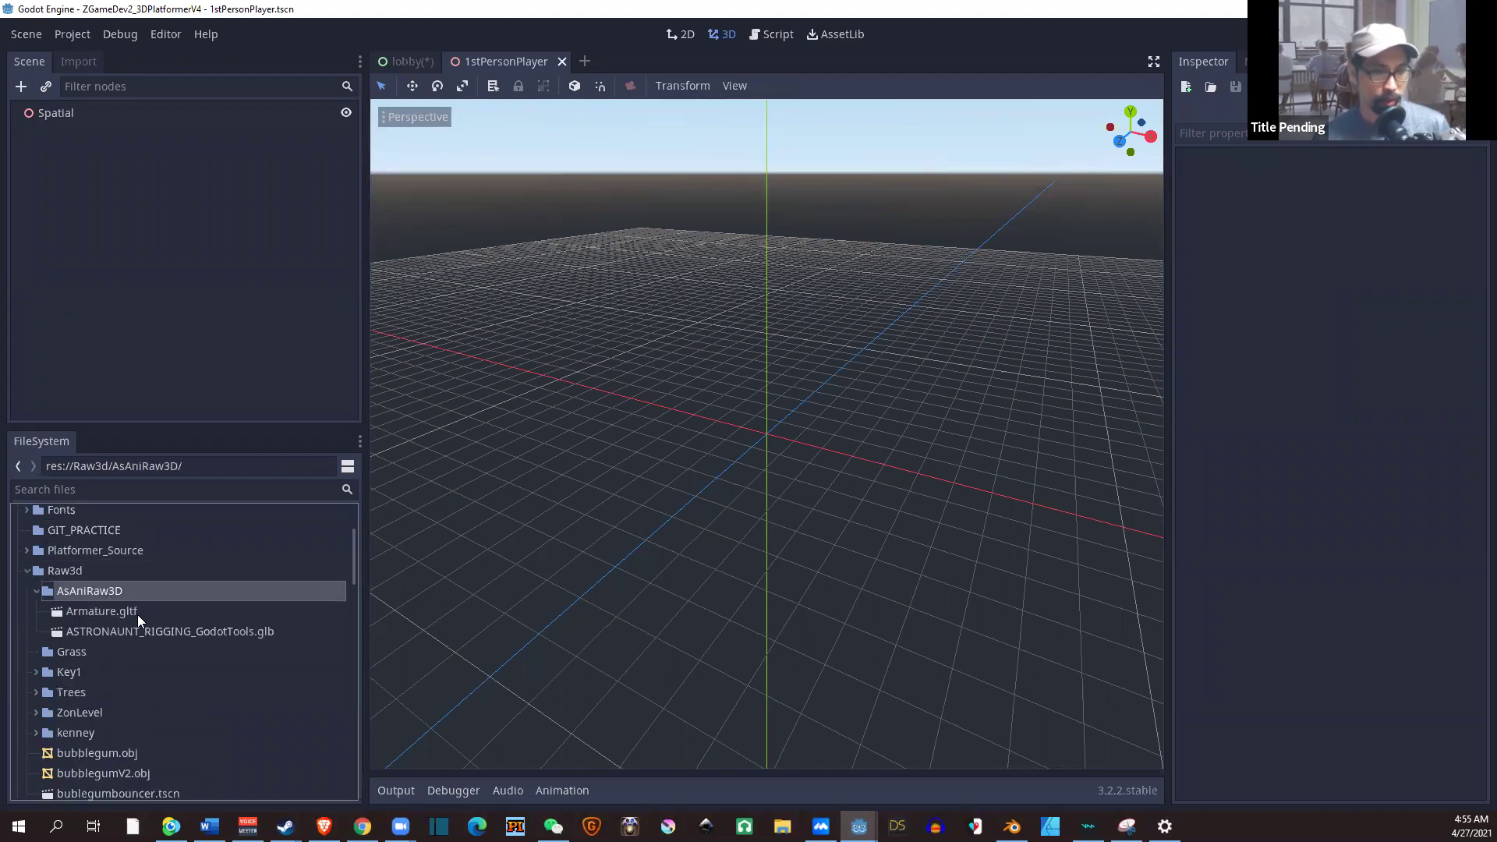
left_click(147, 612)
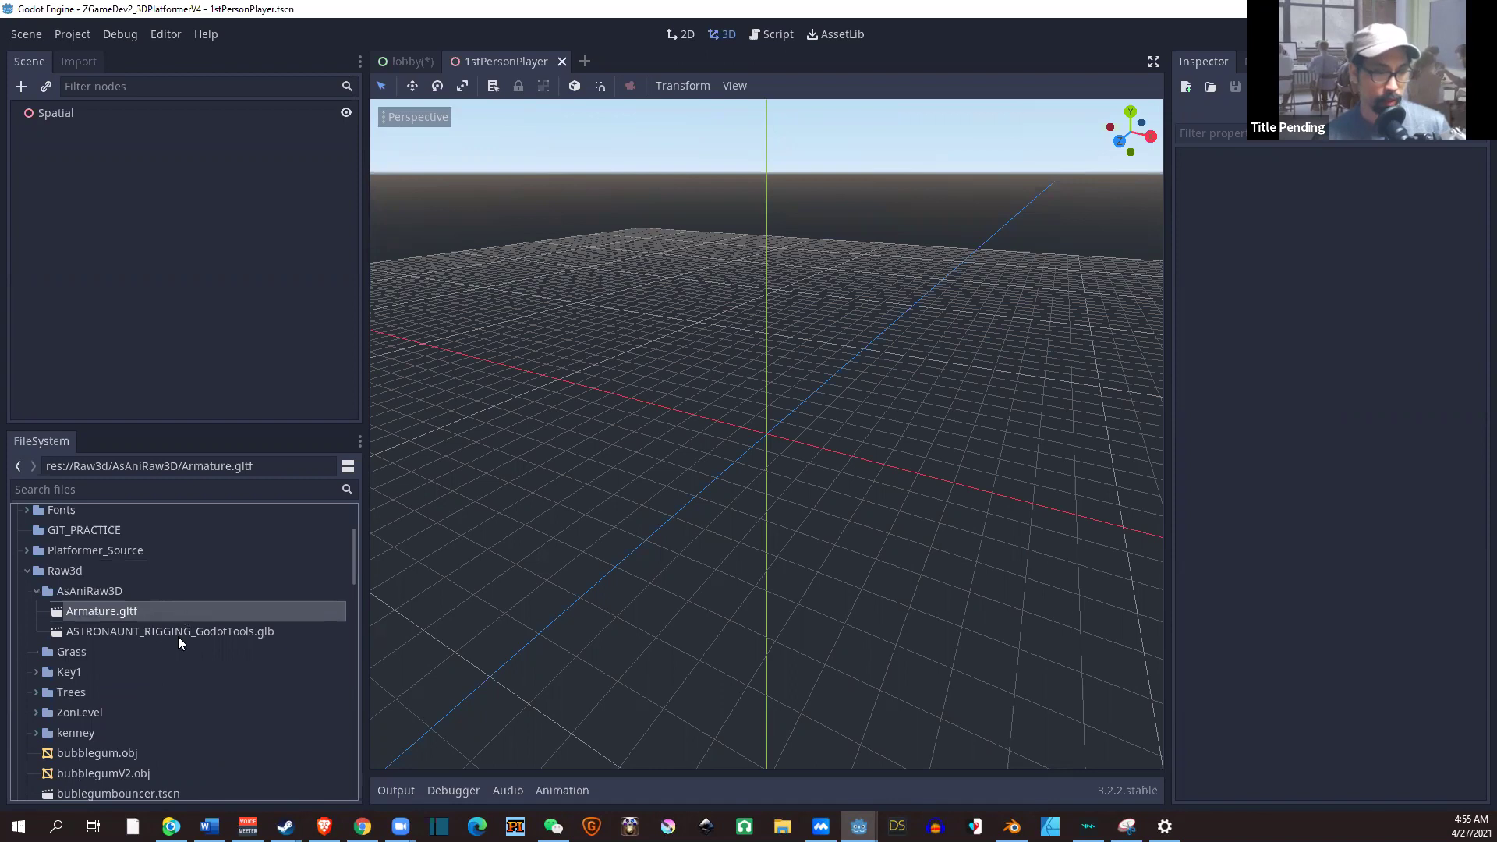
left_click(167, 635)
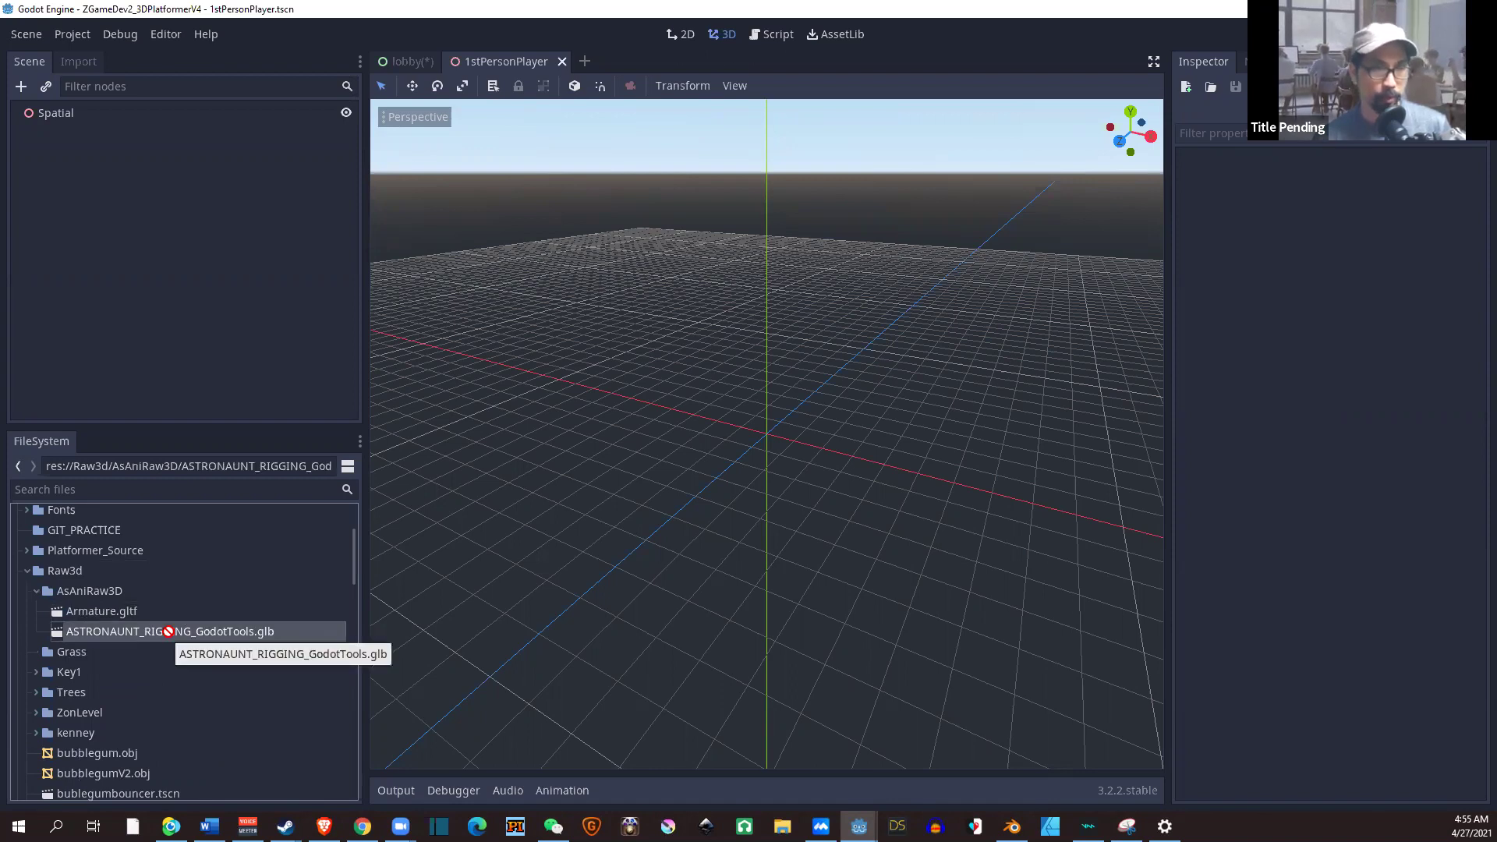
mouse_move(168, 632)
left_mouse_down()
mouse_move(638, 377)
mouse_move(749, 415)
left_mouse_up()
scroll(749, 416, "up", 3)
scroll(672, 351, "up", 2)
mouse_move(641, 292)
middle_mouse_down()
mouse_move(670, 341)
mouse_move(614, 299)
middle_mouse_up()
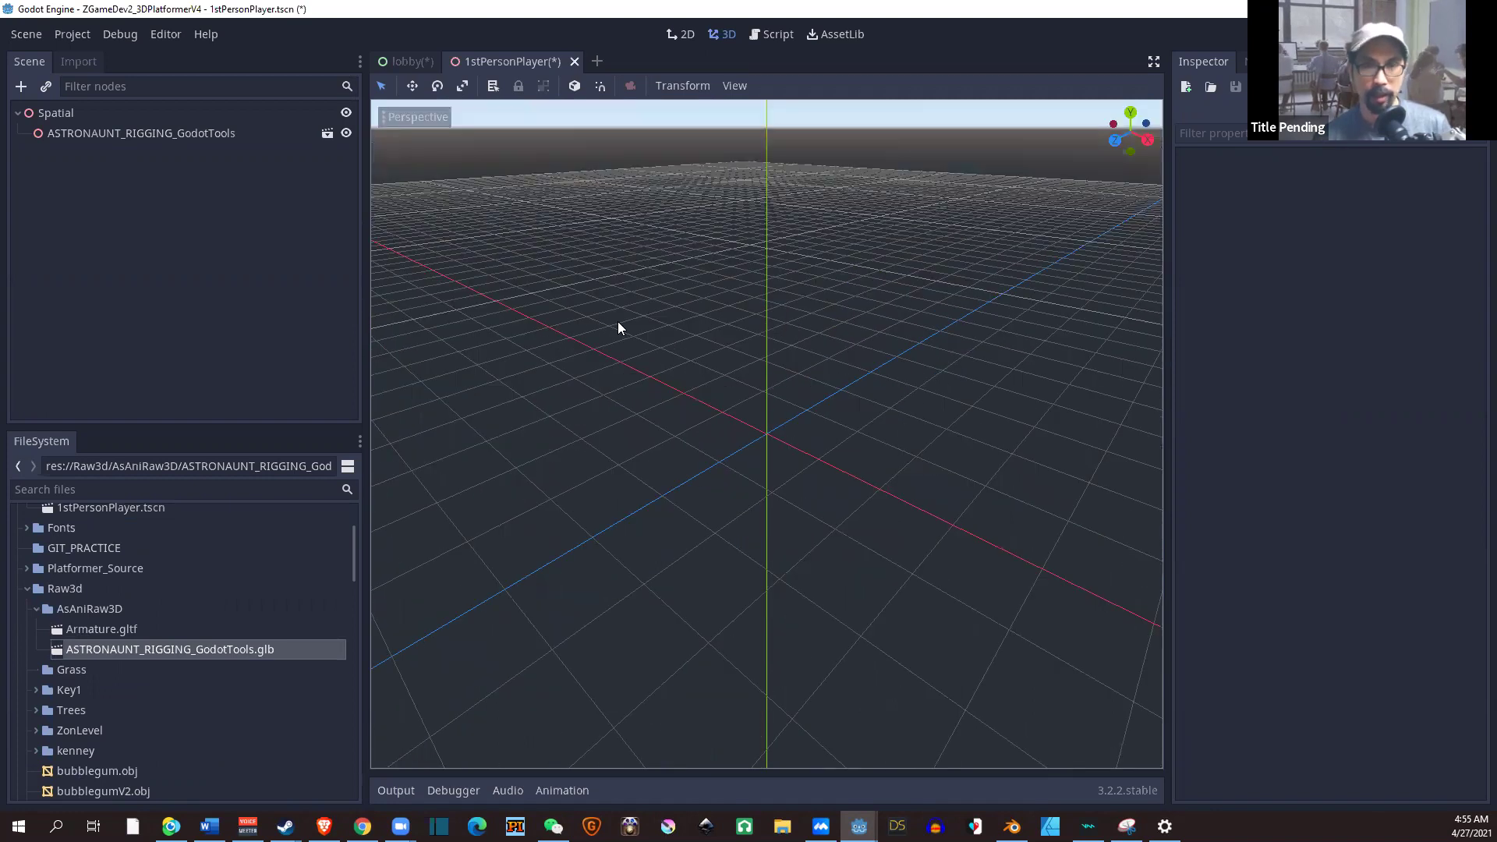
scroll(618, 323, "down", 2)
scroll(588, 351, "down", 1)
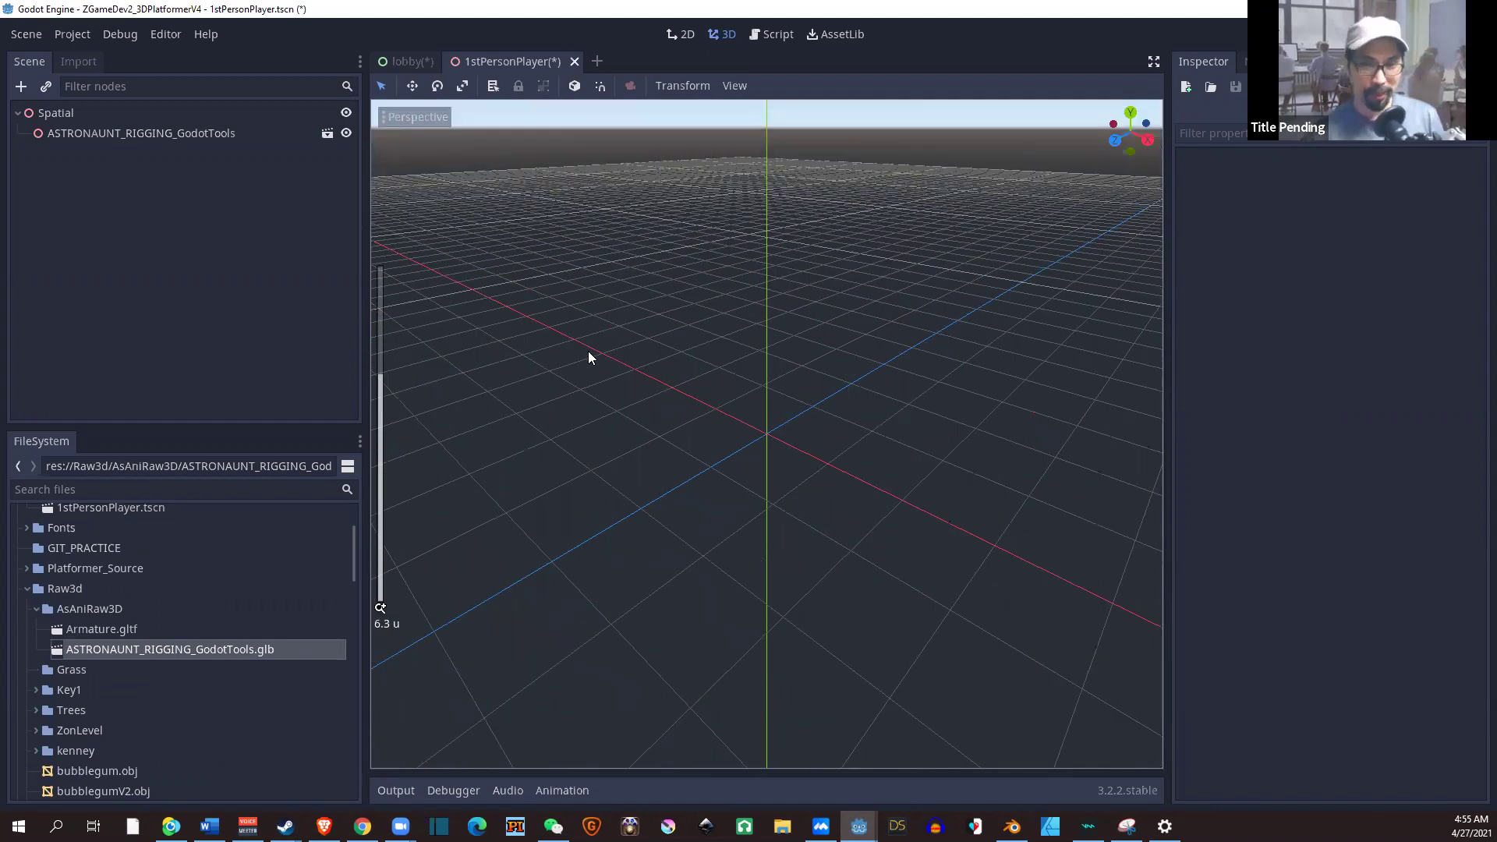
scroll(584, 369, "down", 5)
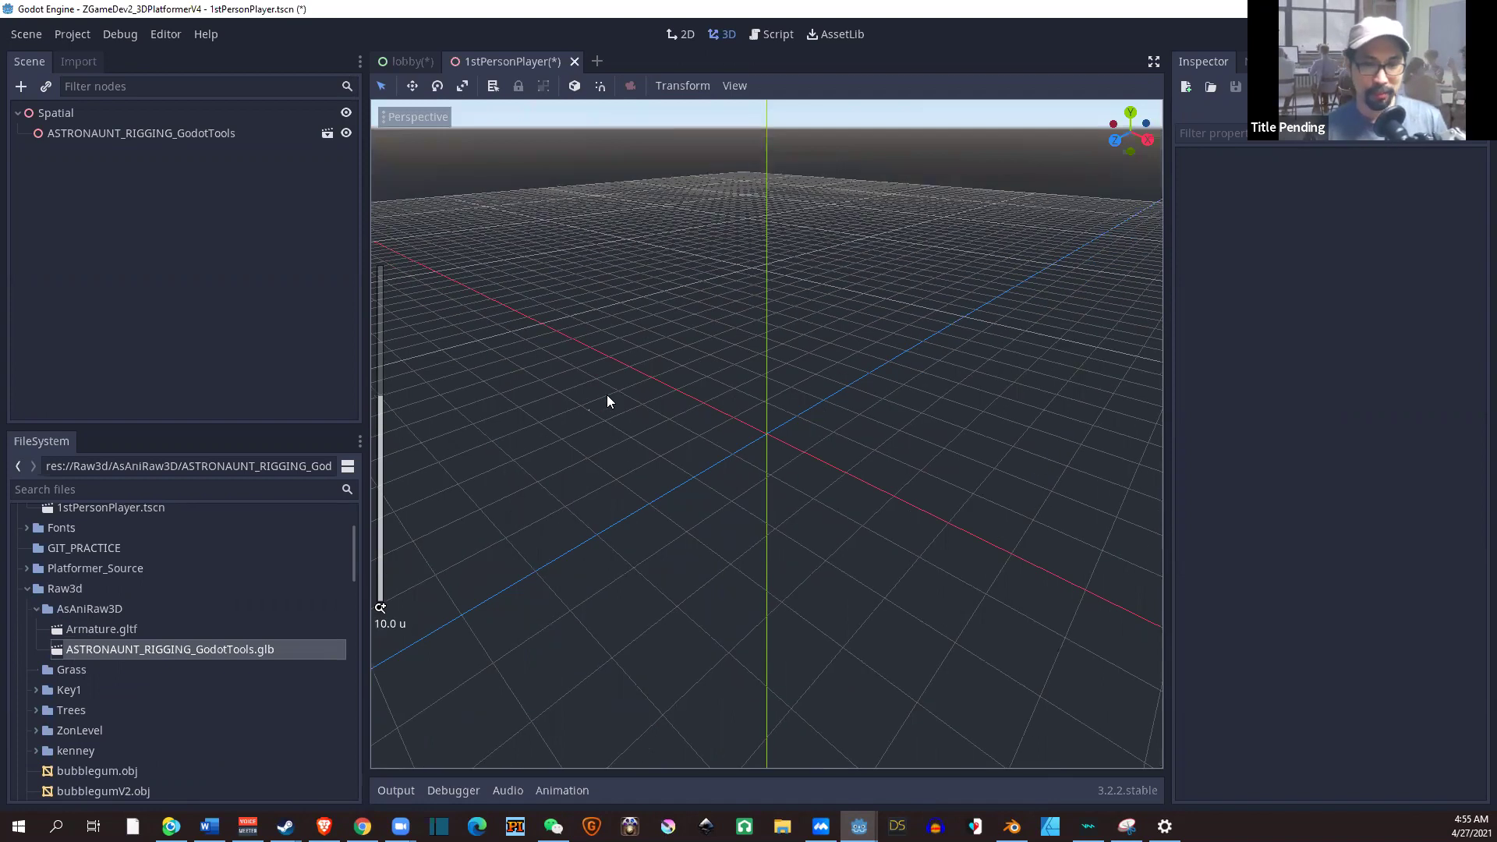
key("KP_4")
key("KP_4")
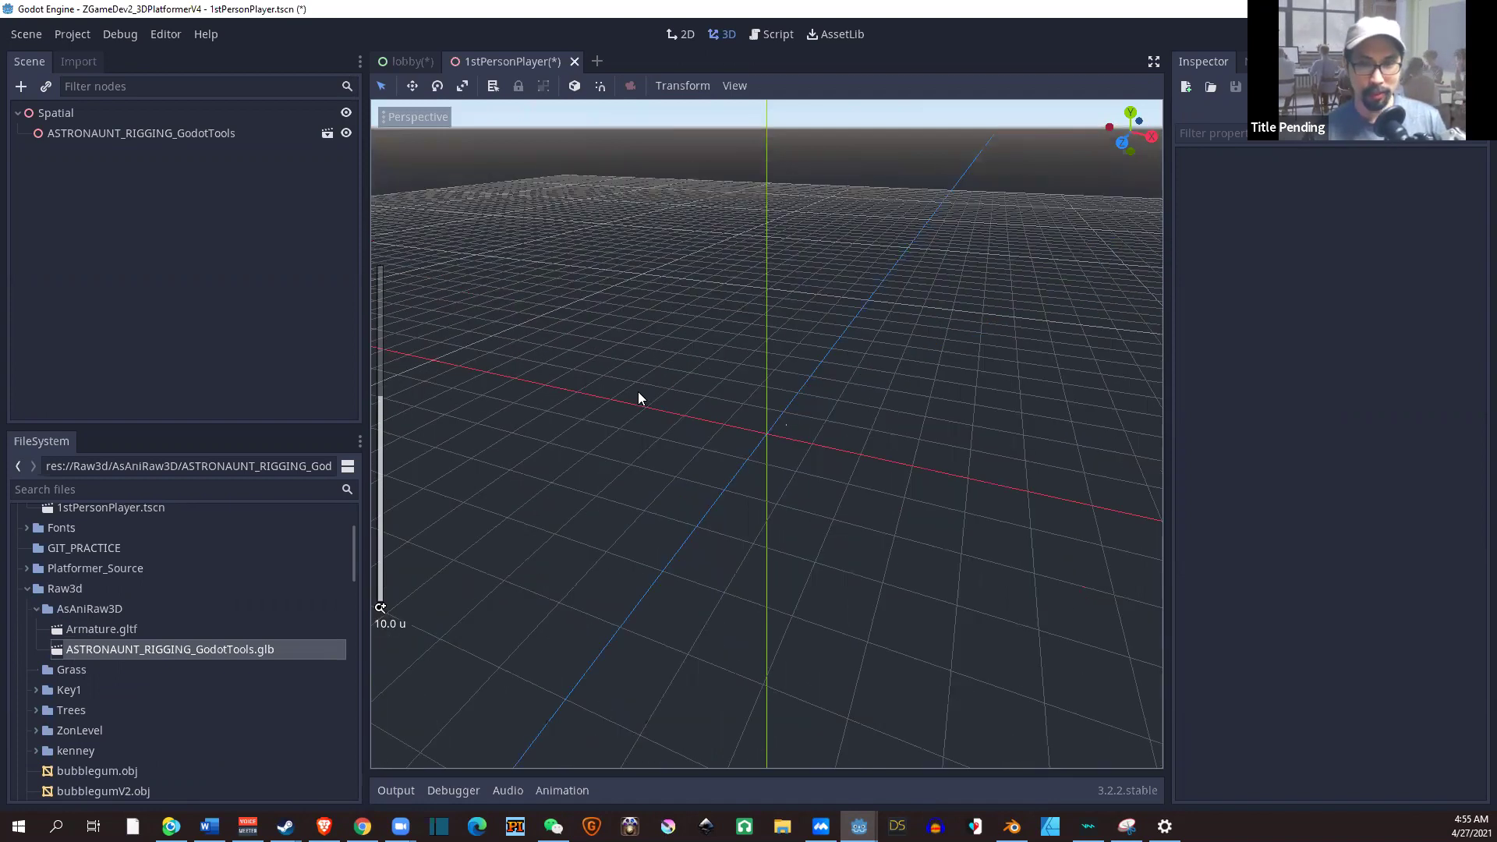
scroll(639, 388, "up", 1)
scroll(665, 397, "up", 1)
scroll(665, 396, "down", 2)
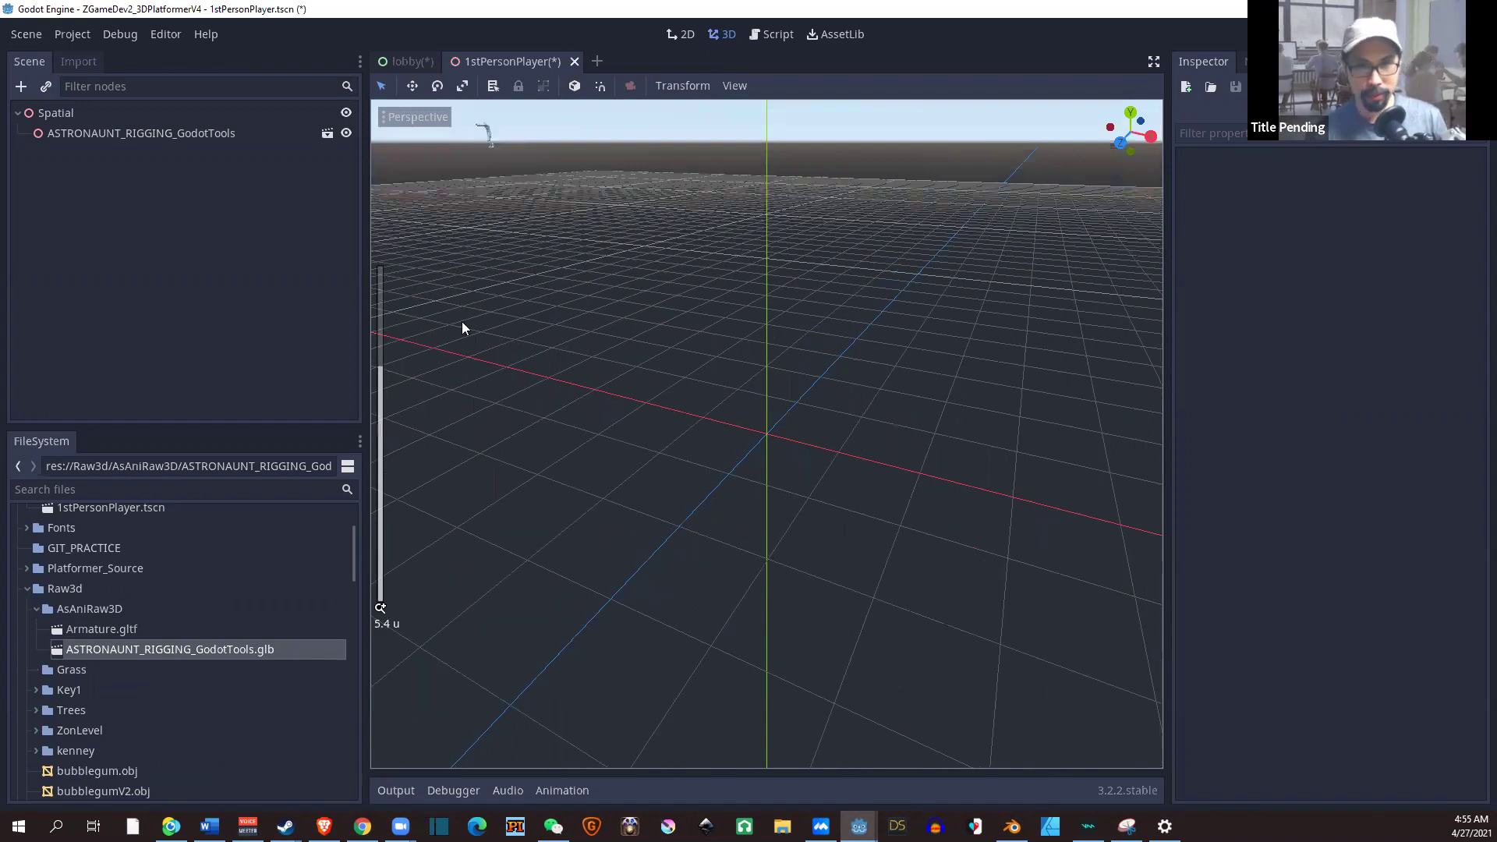
Set the astronaut instance's Translation to X 0, Y 0, Z 0.
left_click(157, 137)
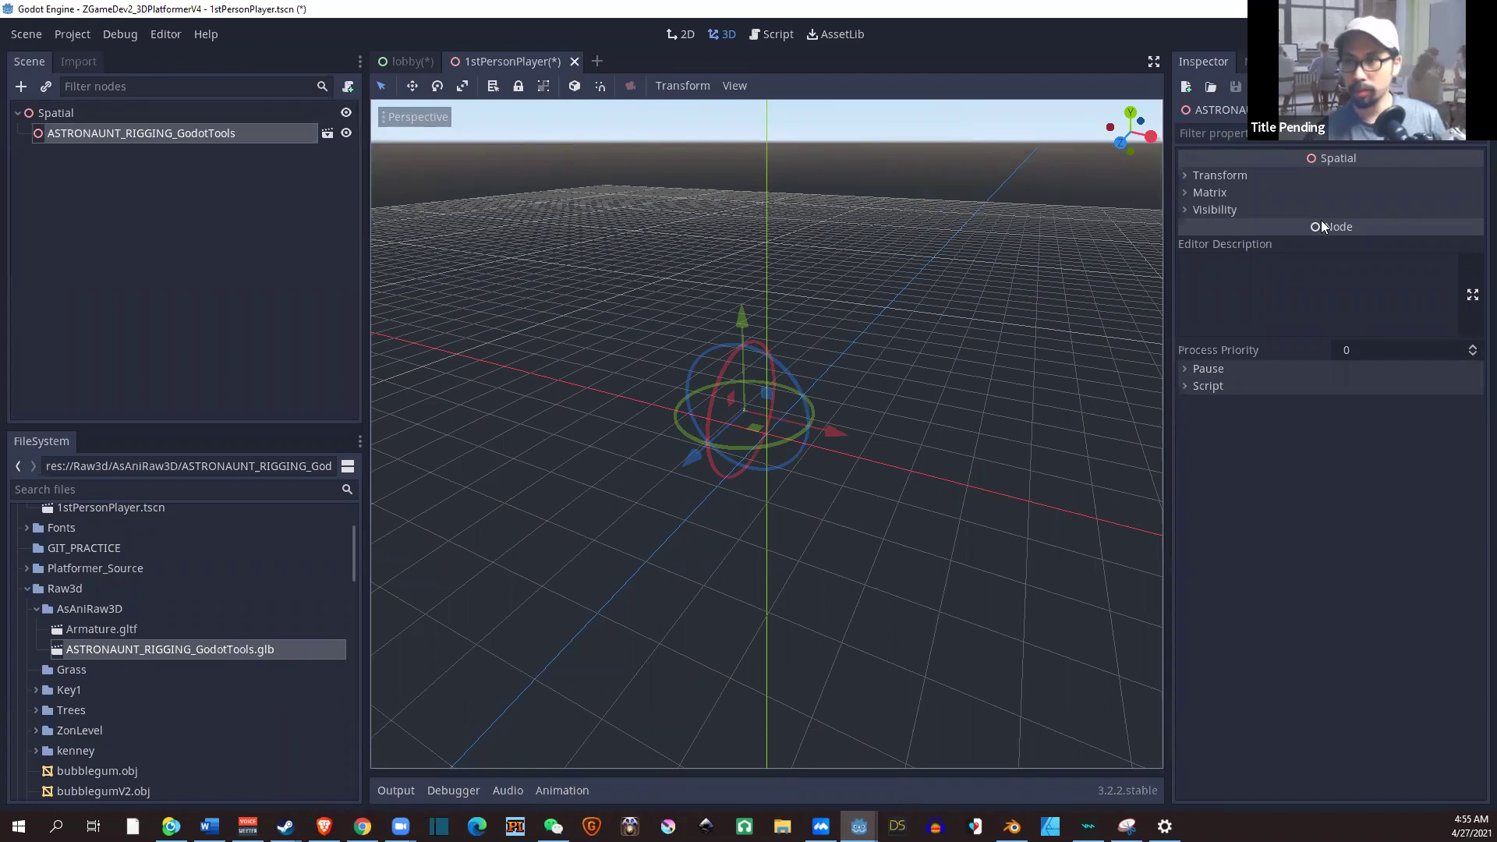
left_click(1220, 175)
left_click(1241, 211)
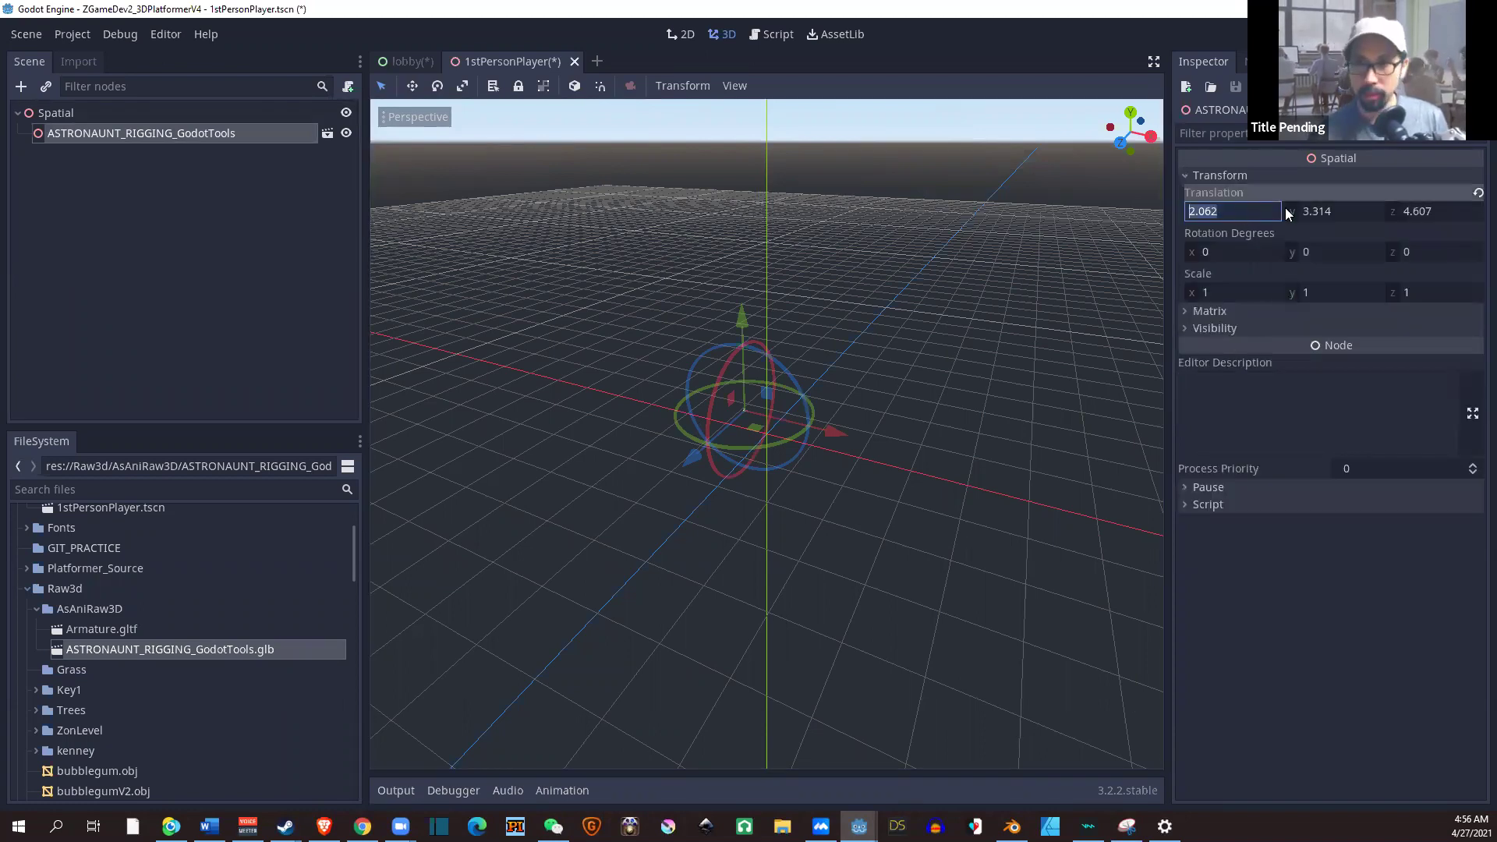
type("0")
key("Return")
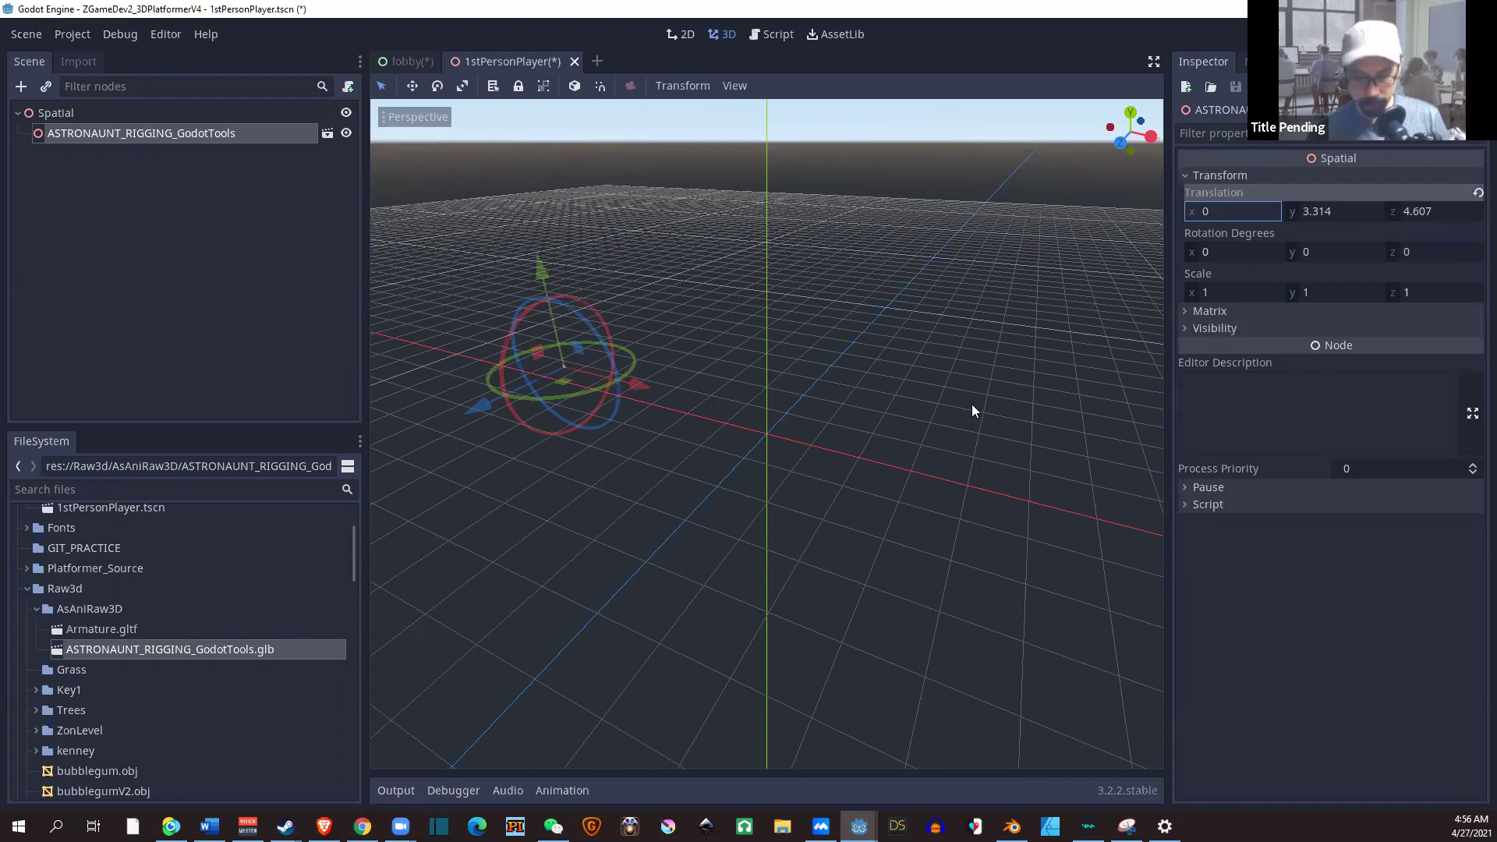
key("Tab")
type("0")
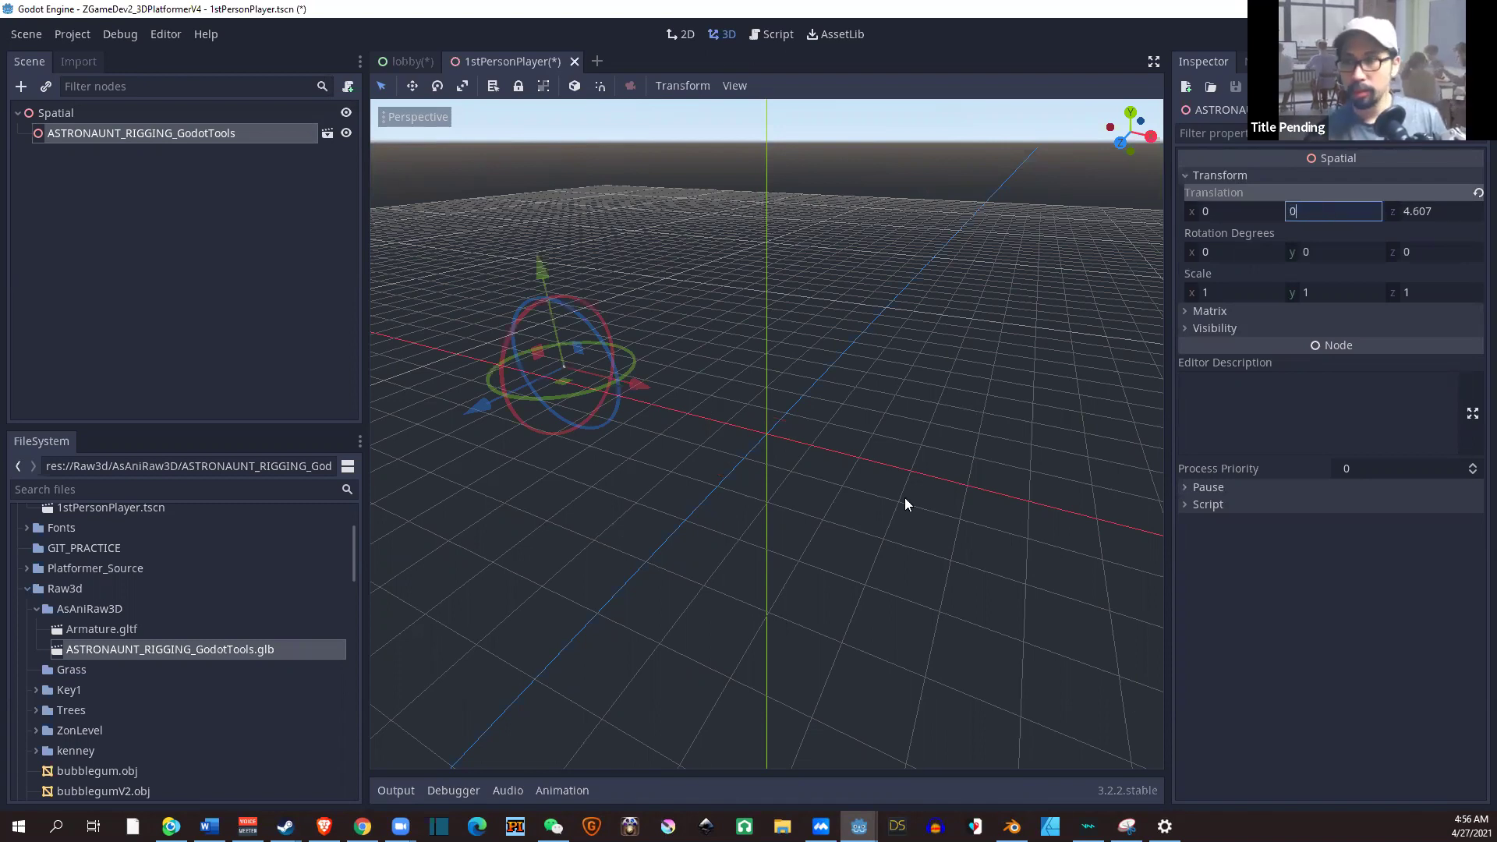
key("Tab")
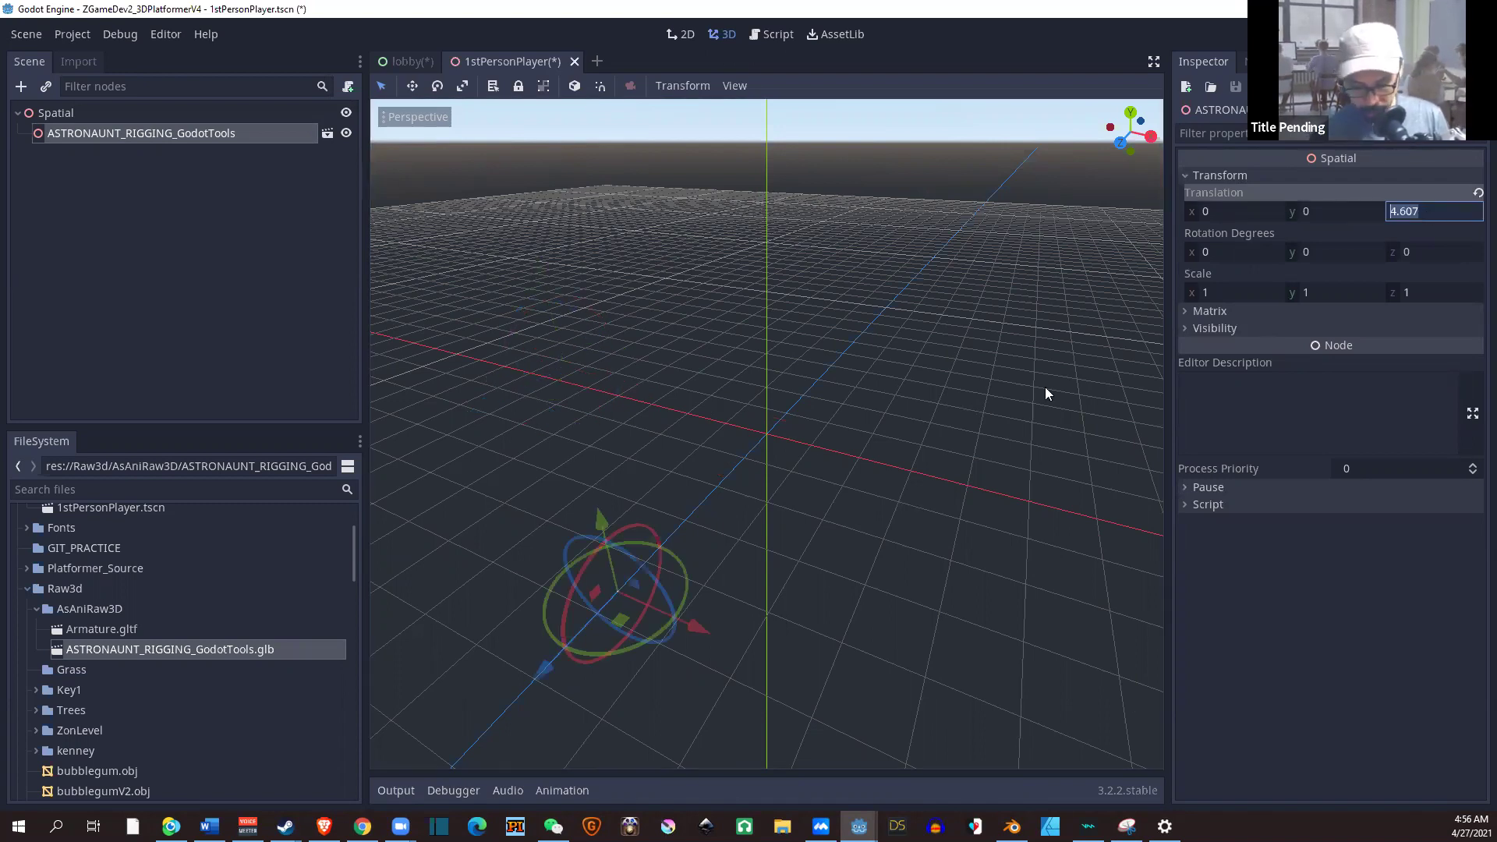
type("0")
key("Return")
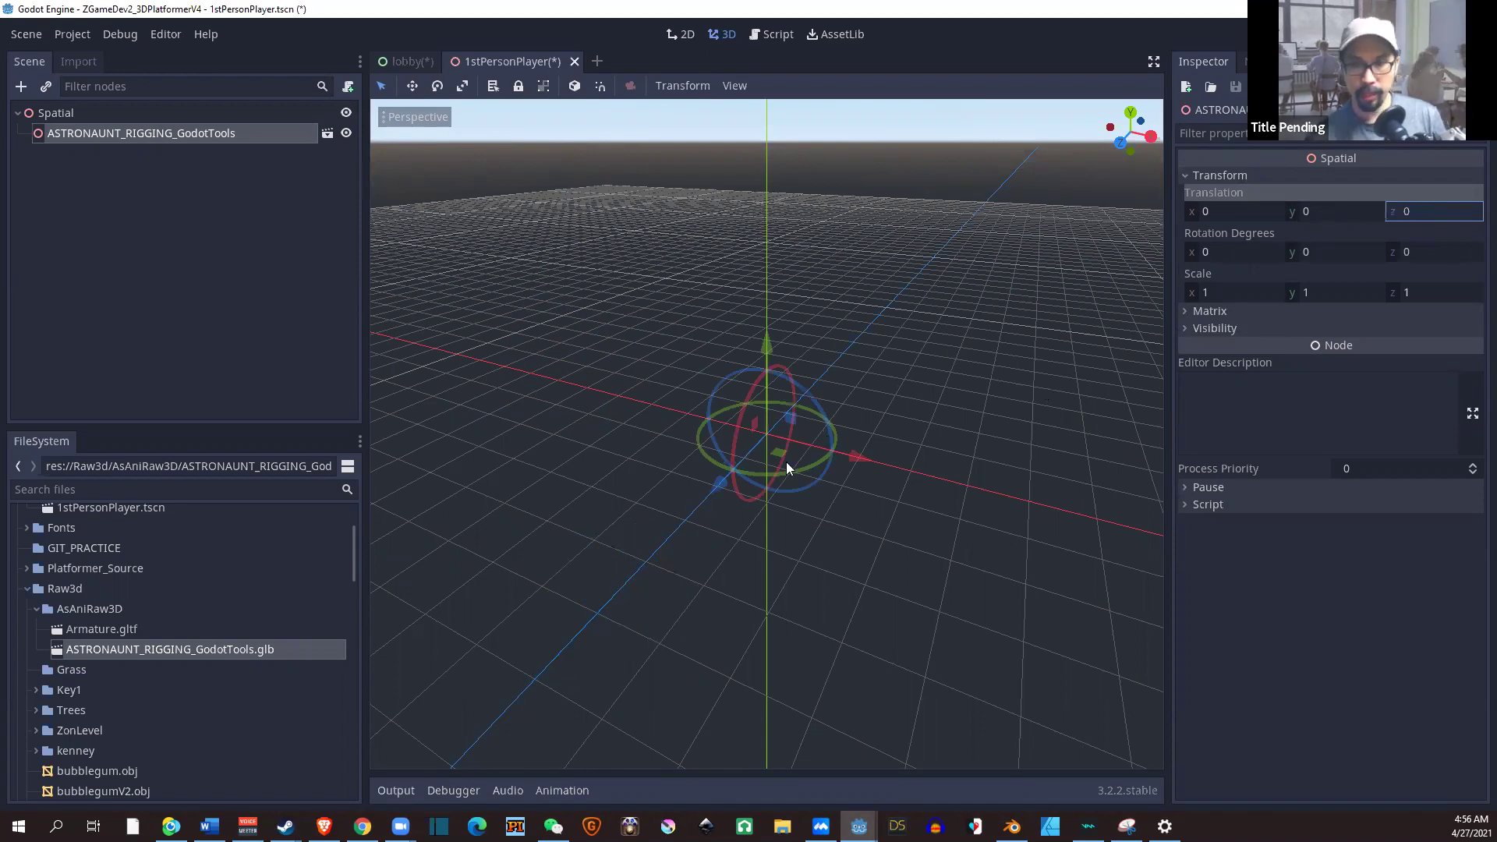
scroll(792, 463, "up", 3)
scroll(811, 467, "up", 3)
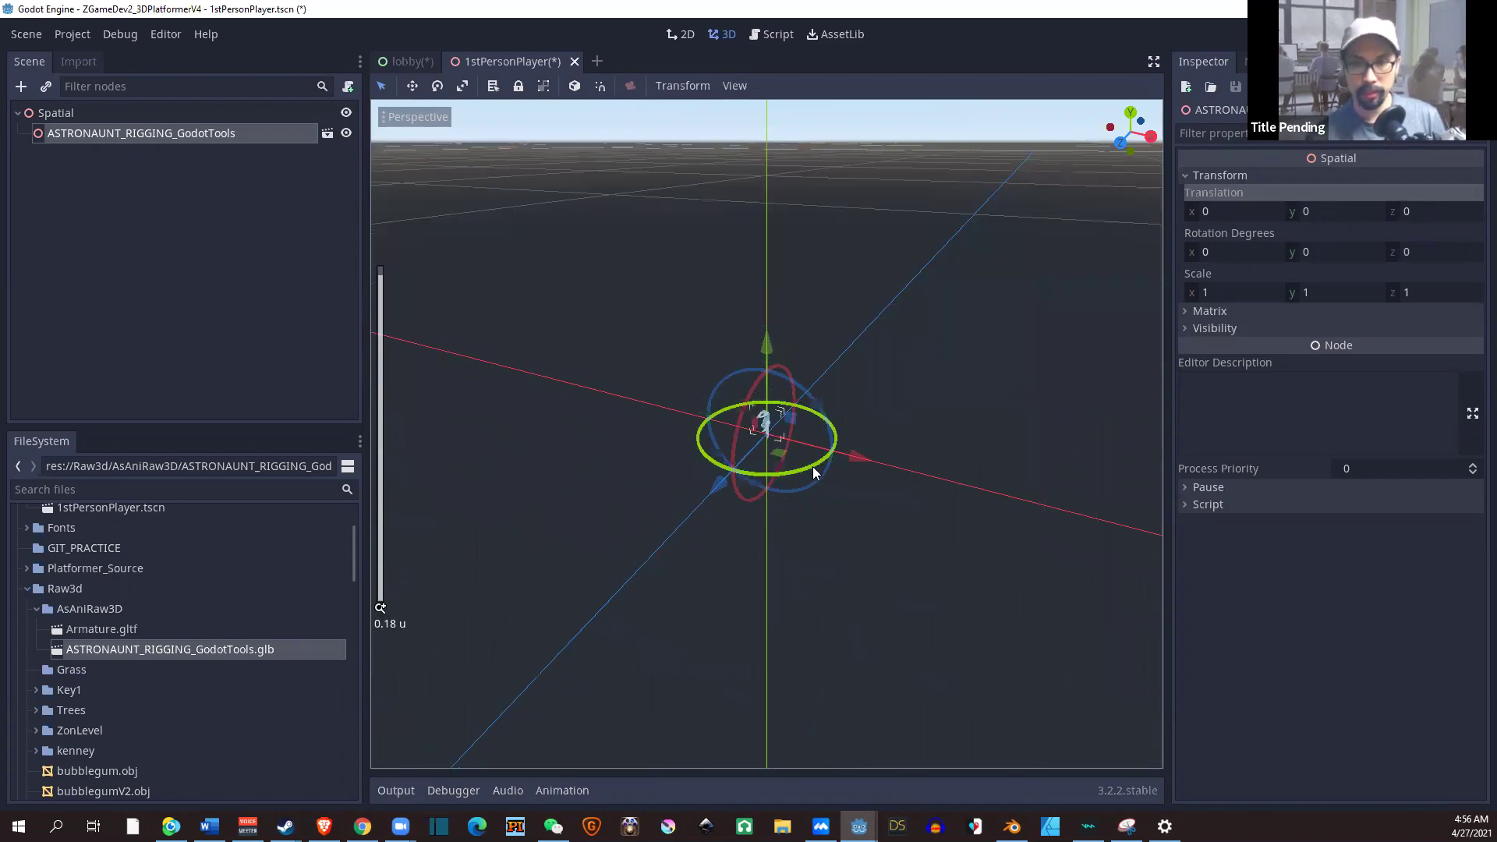
scroll(814, 467, "up", 5)
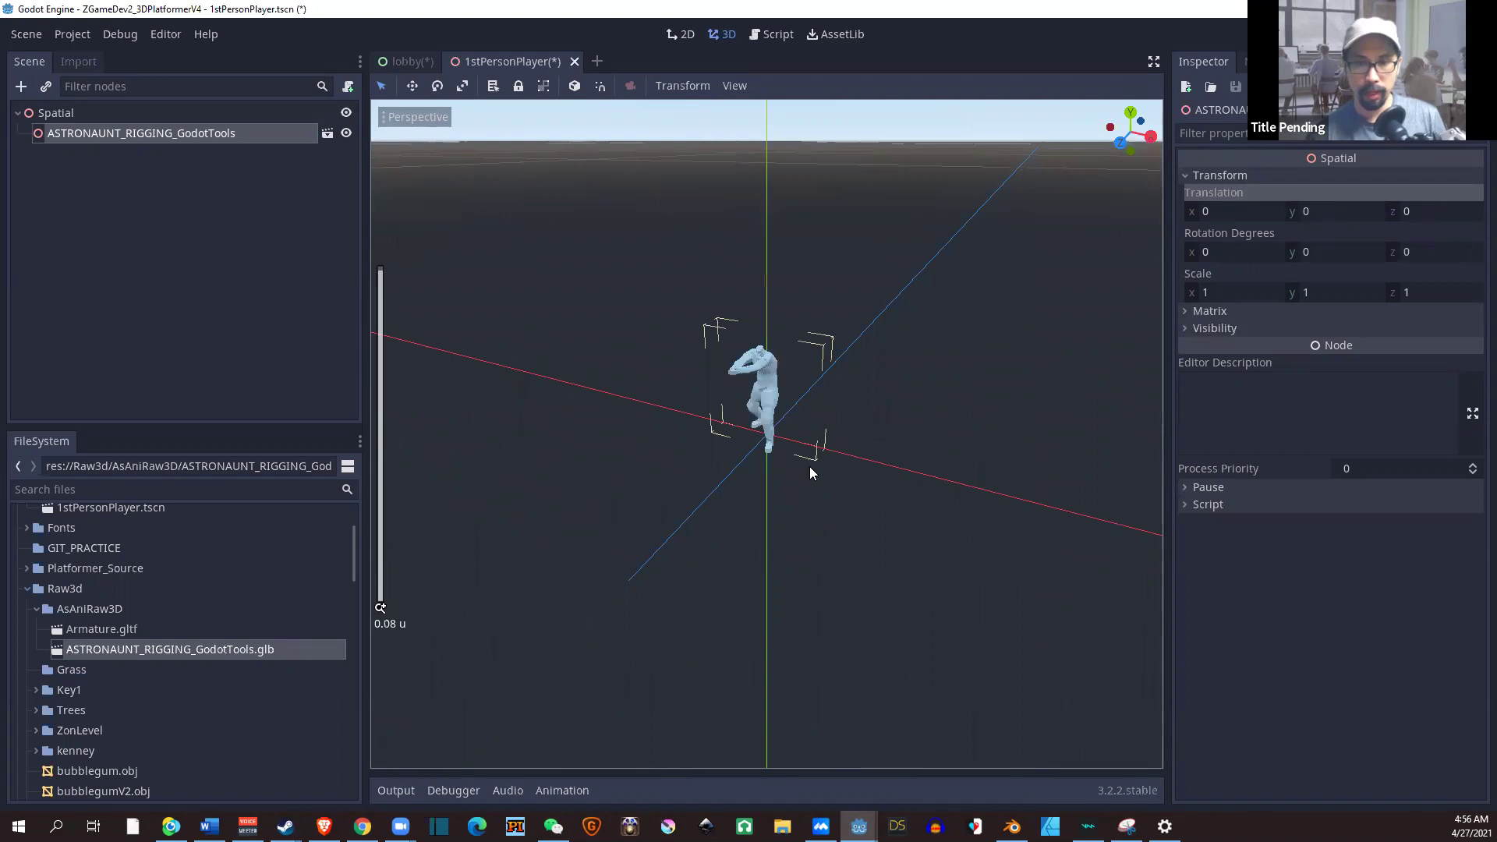
scroll(810, 467, "down", 5)
Orbit the view onto the small character and open its imported scene.
middle_click_drag(577, 464, 518, 463)
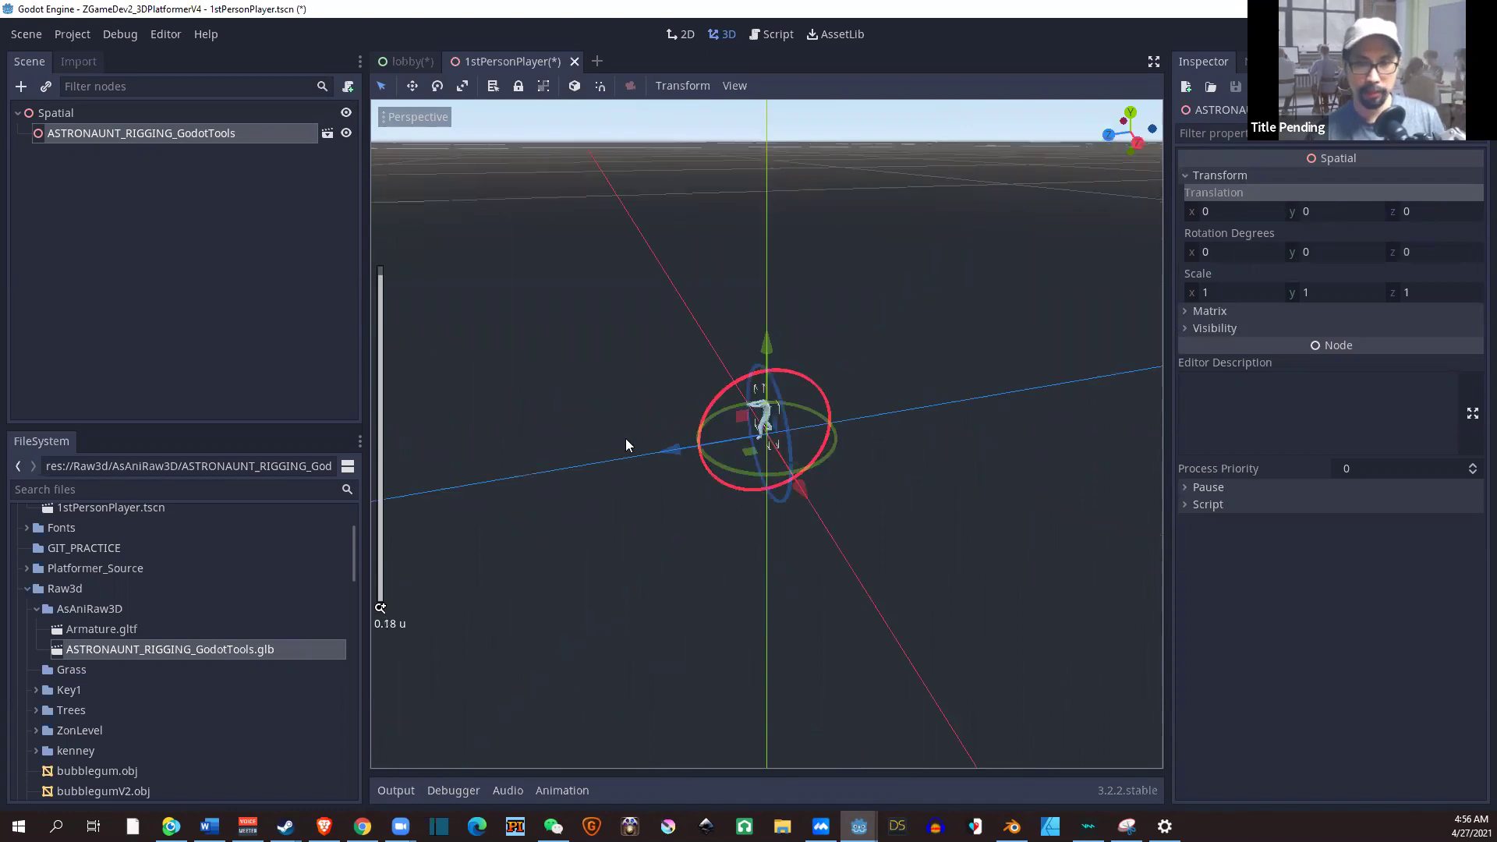
mouse_move(626, 439)
middle_mouse_down()
mouse_move(732, 413)
mouse_move(764, 431)
middle_mouse_up()
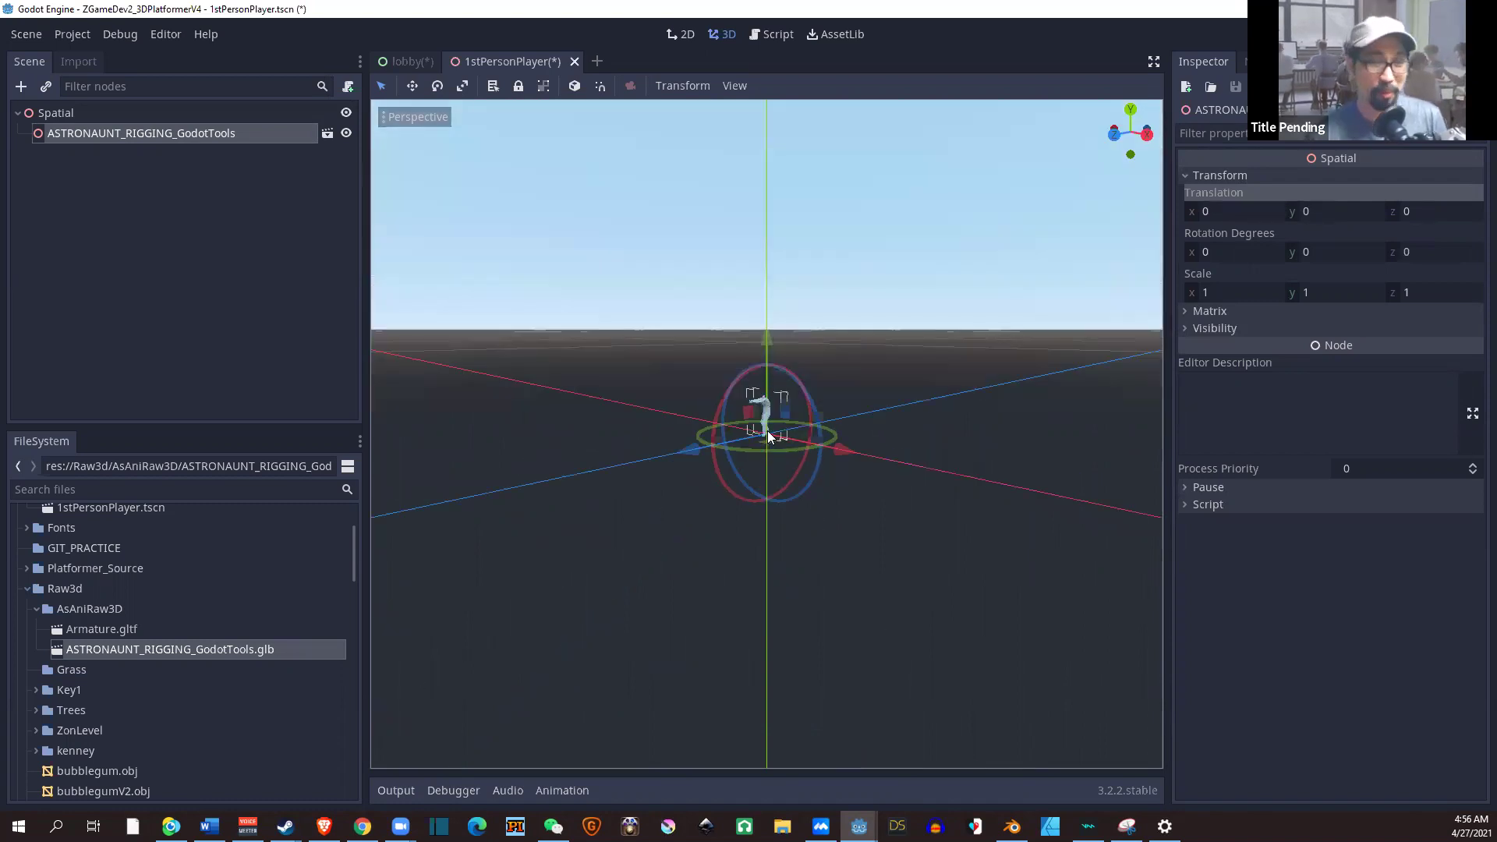
scroll(608, 365, "up", 5)
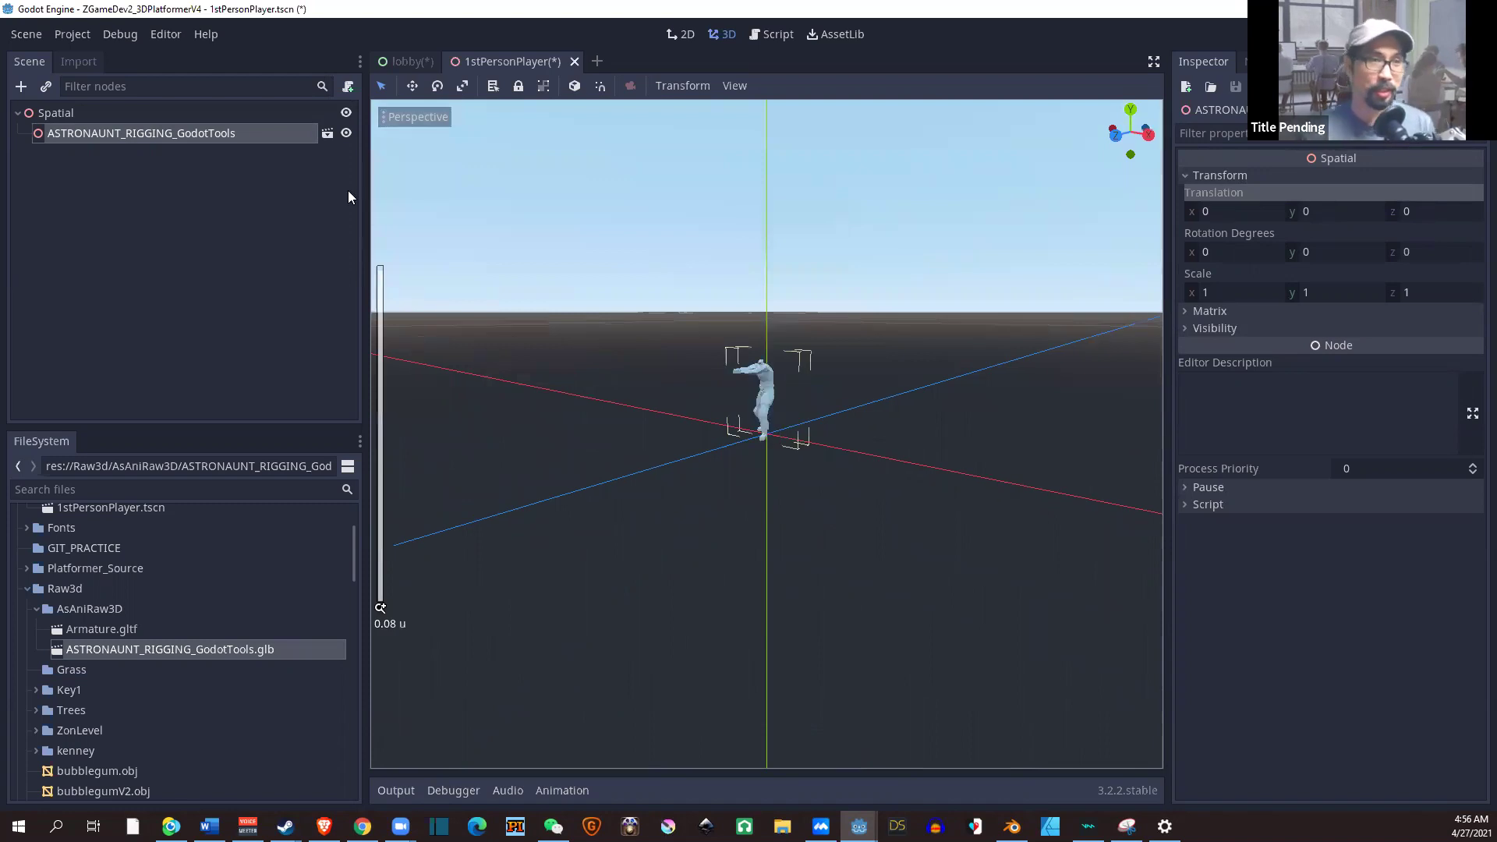
left_click(326, 132)
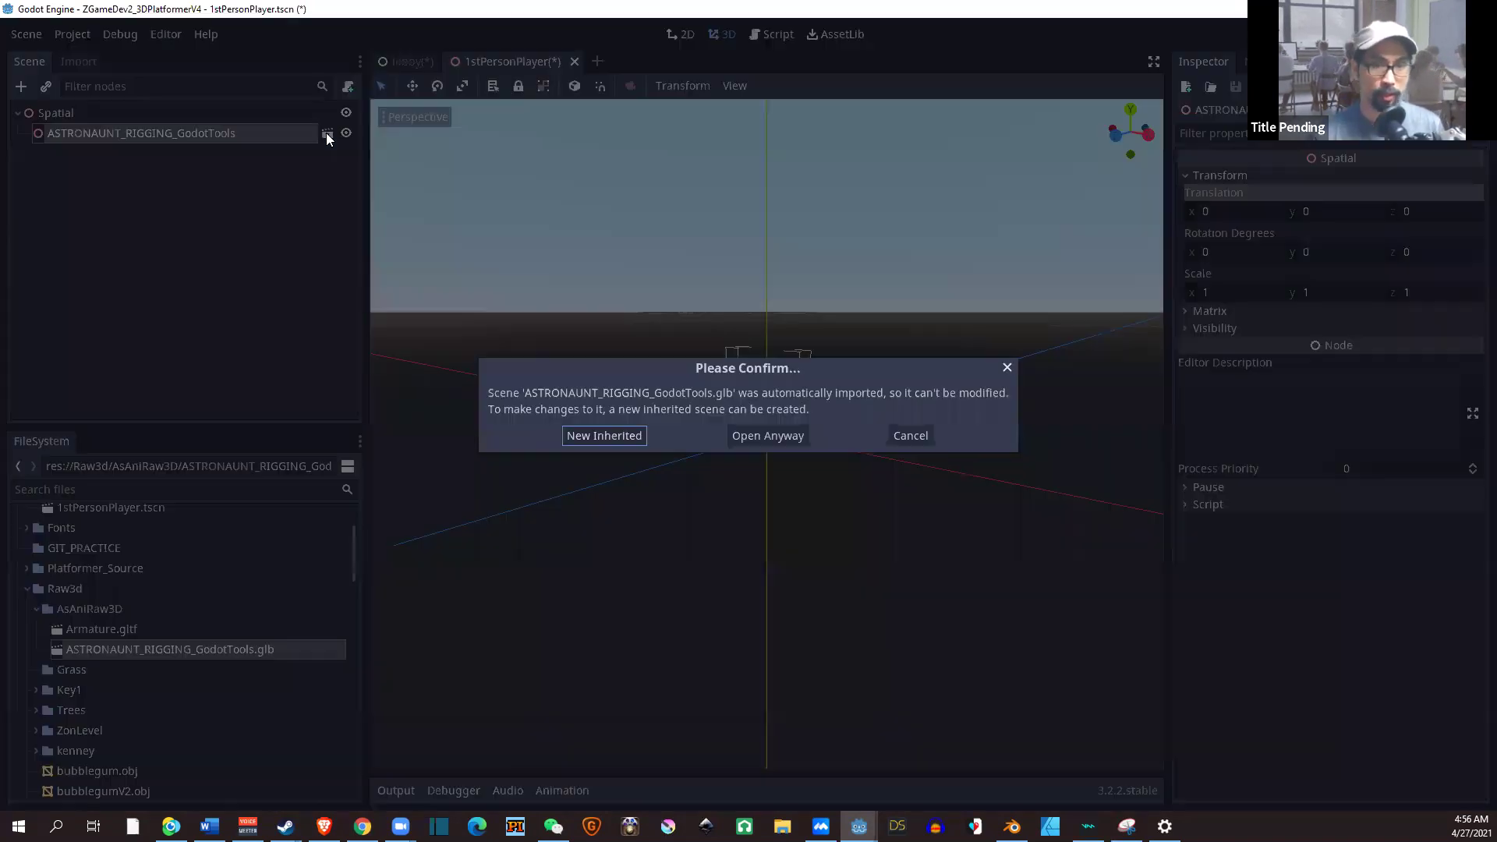
Open the astronaut glb scene anyway and play its AnimationPlayer's Shooting animation.
left_click(786, 437)
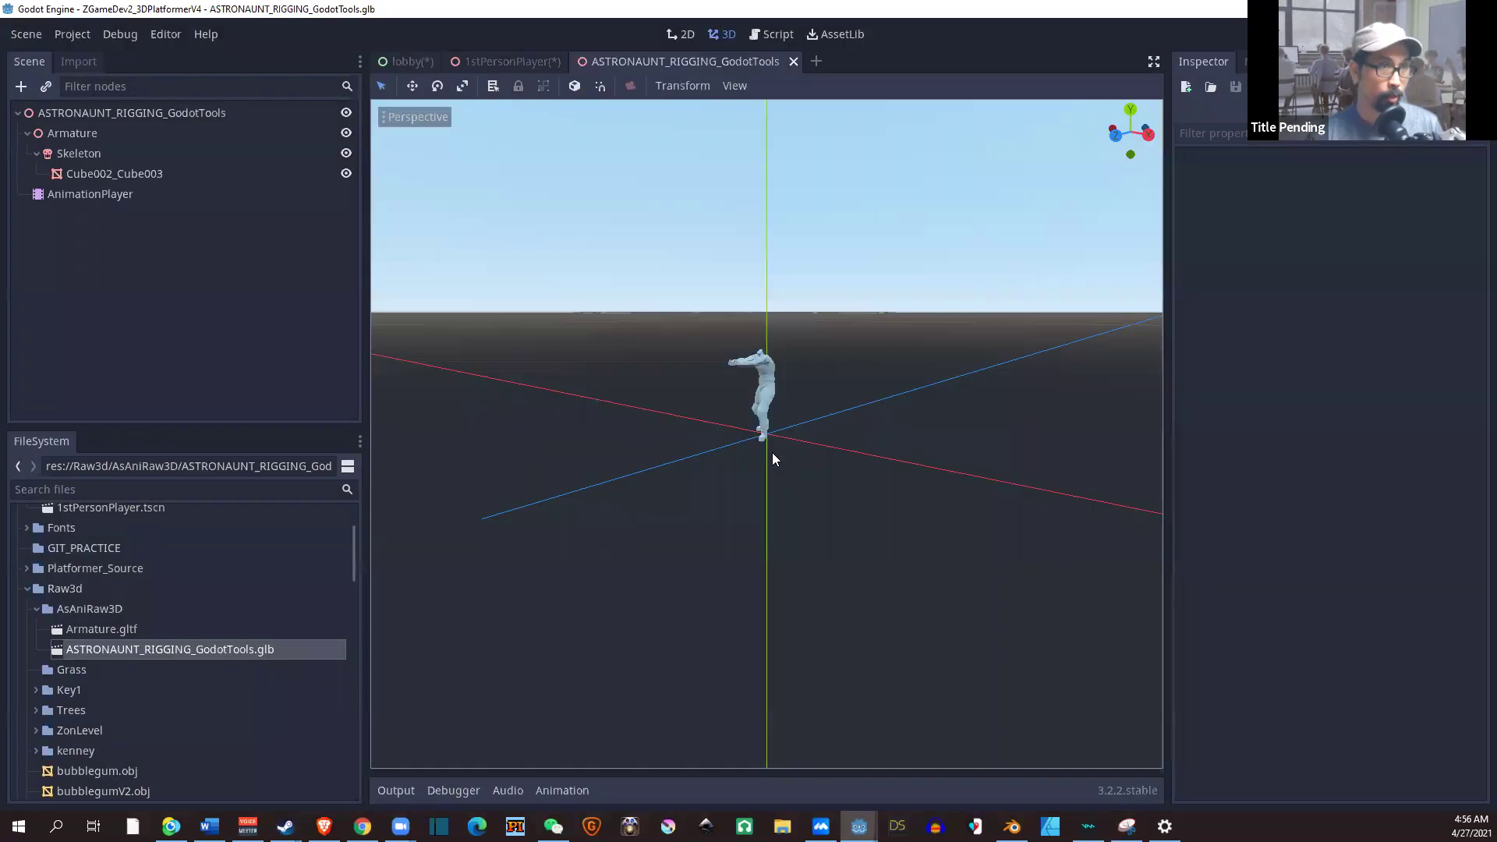
left_click(85, 200)
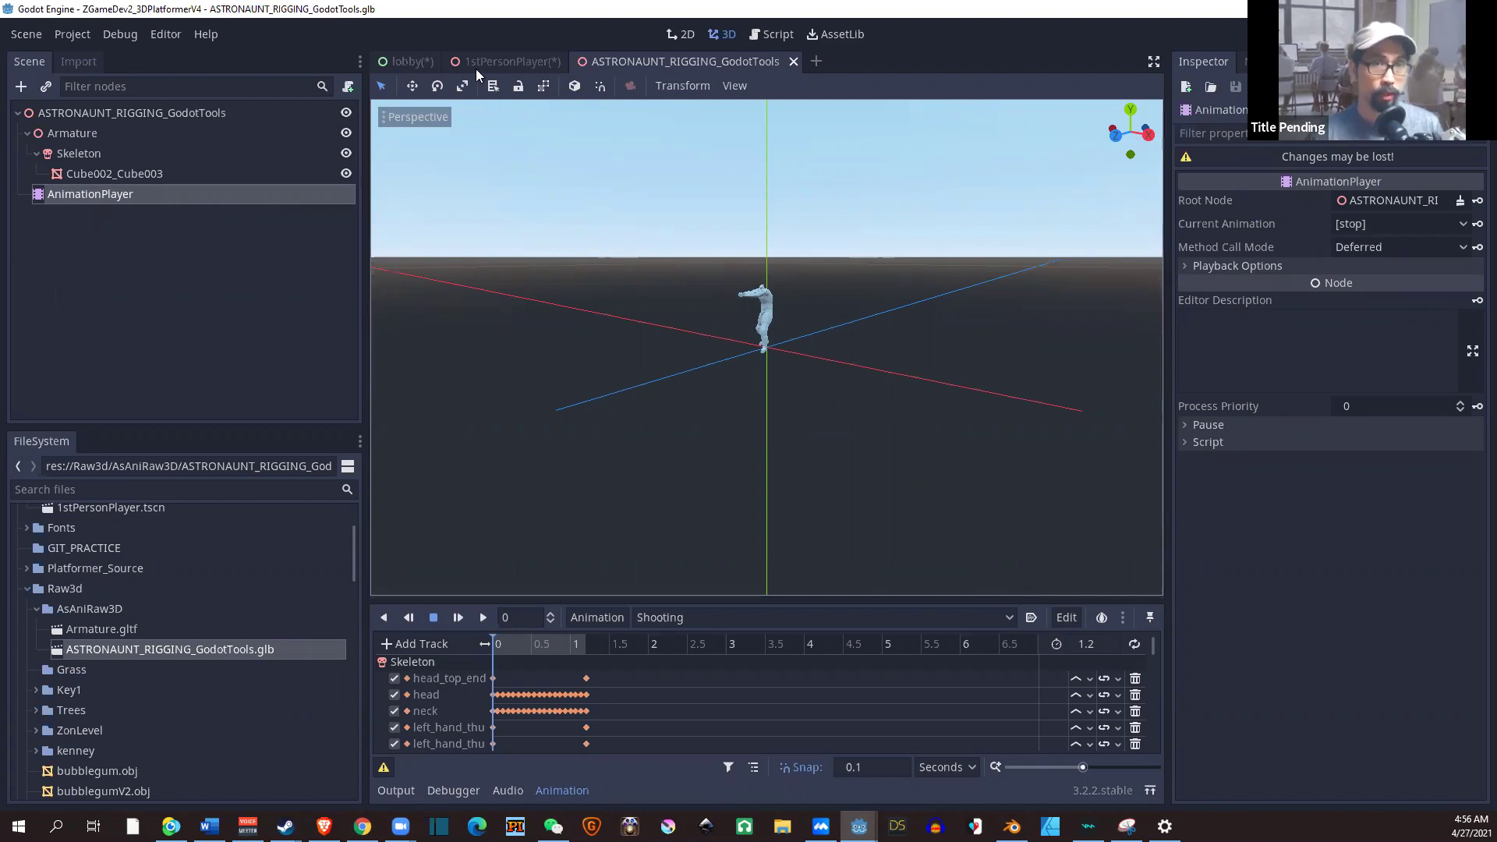
left_click(651, 61)
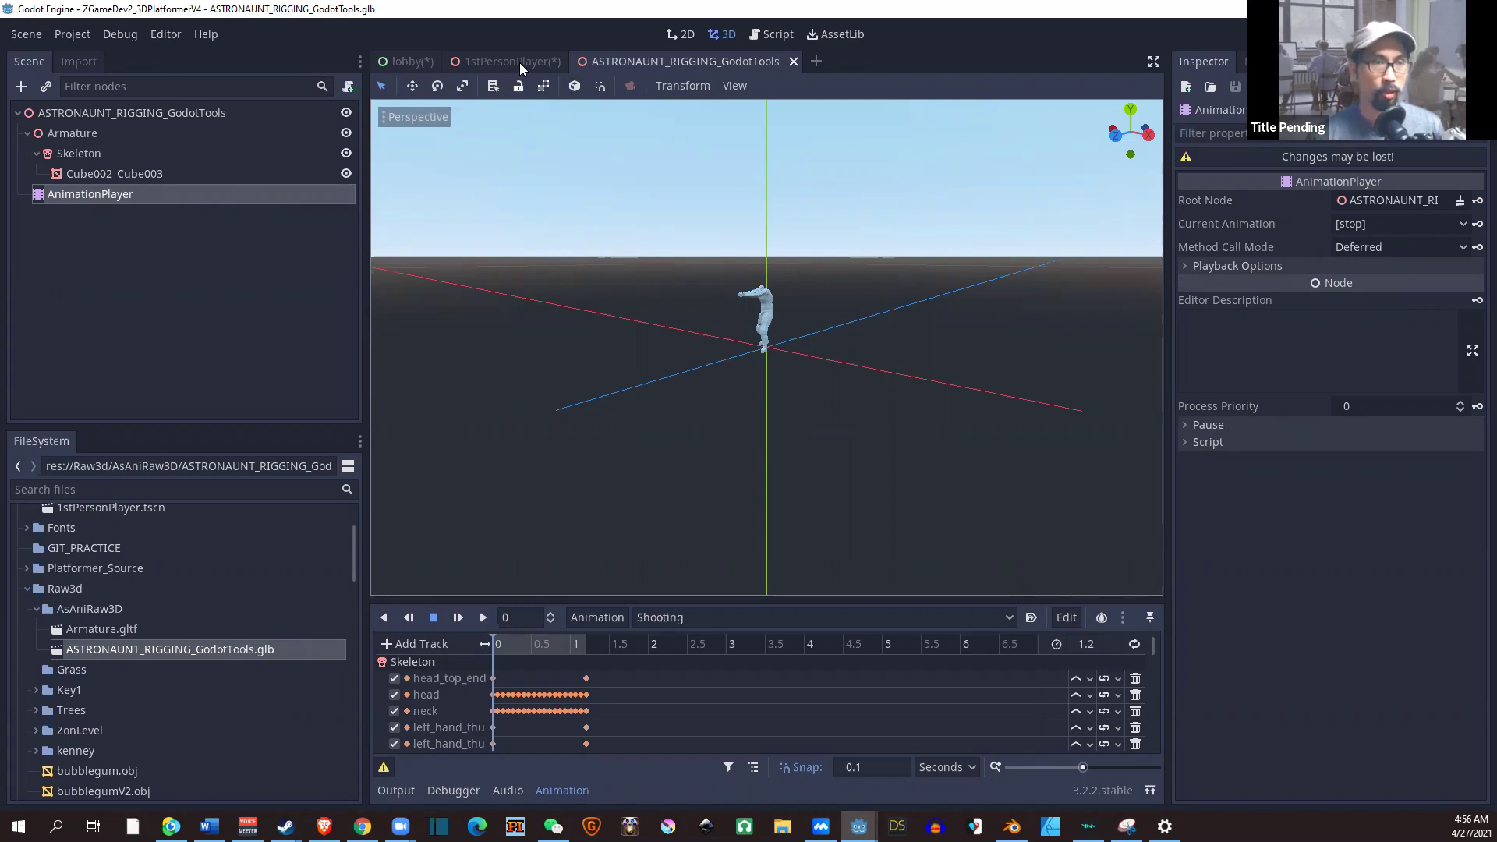
left_click(483, 618)
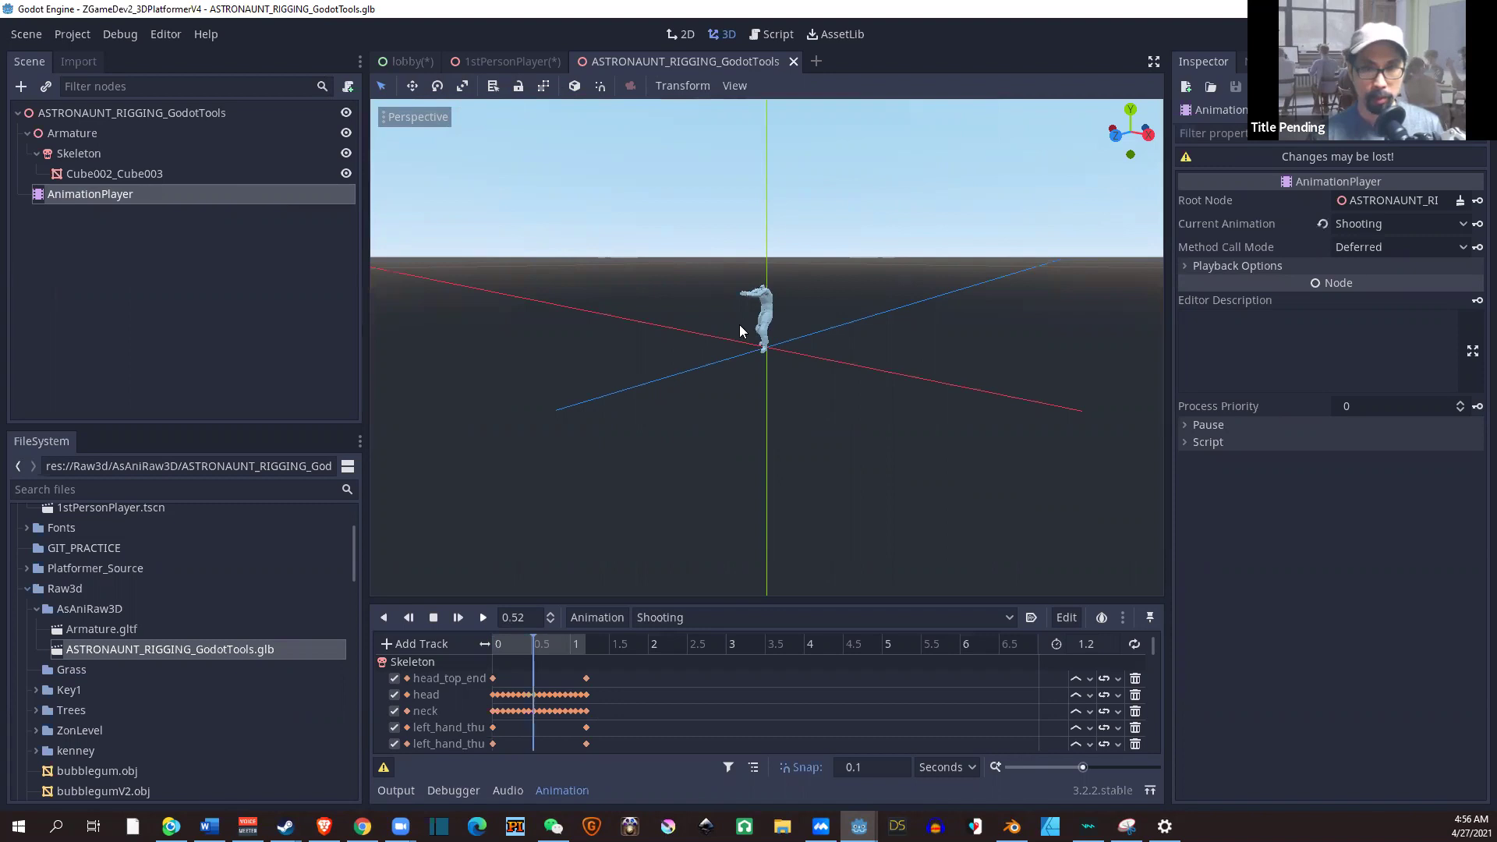
scroll(744, 320, "up", 5)
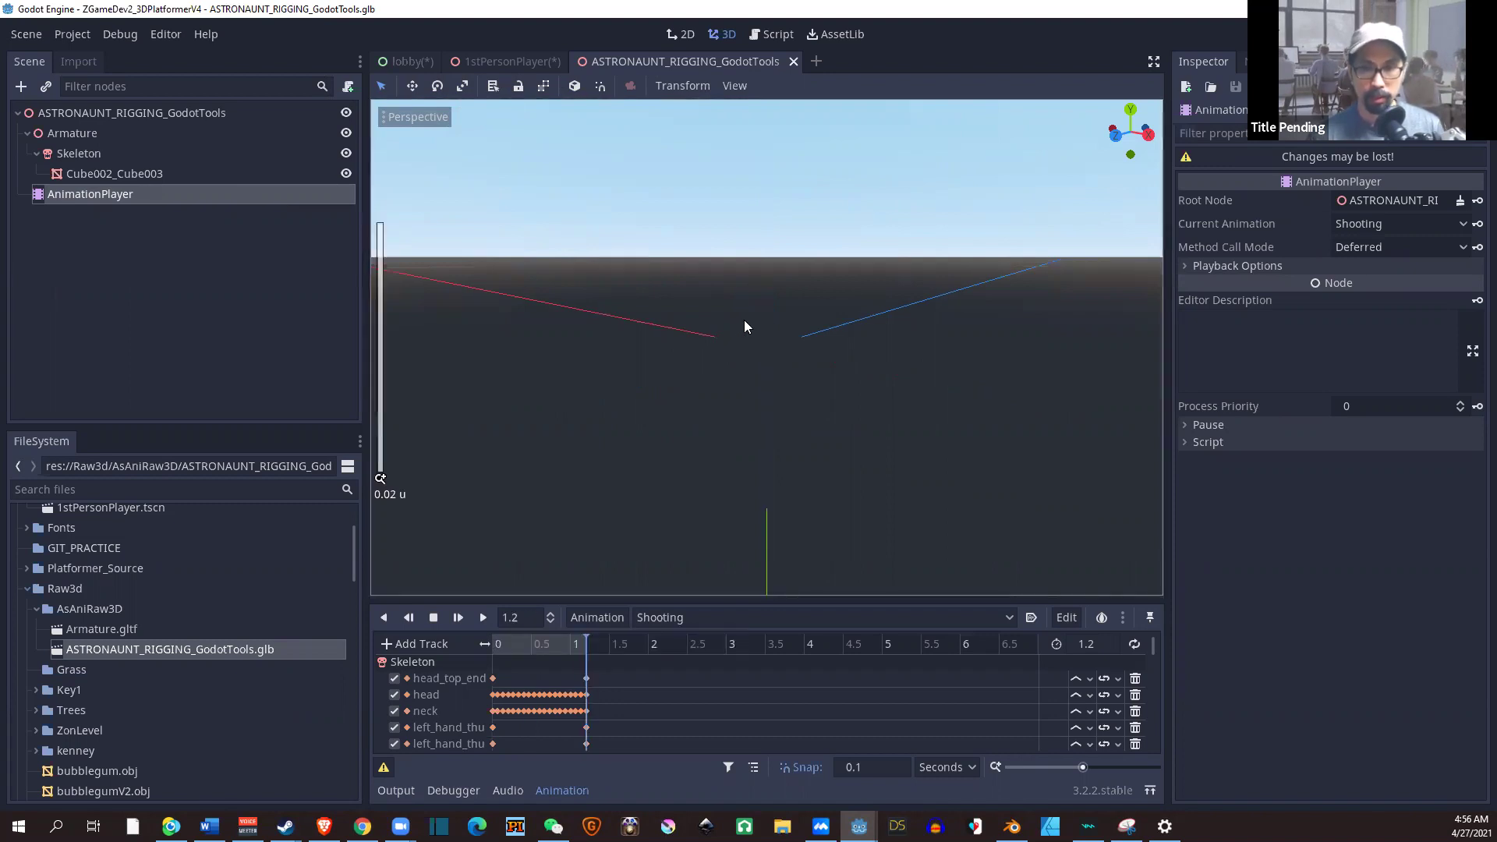
scroll(744, 320, "down", 5)
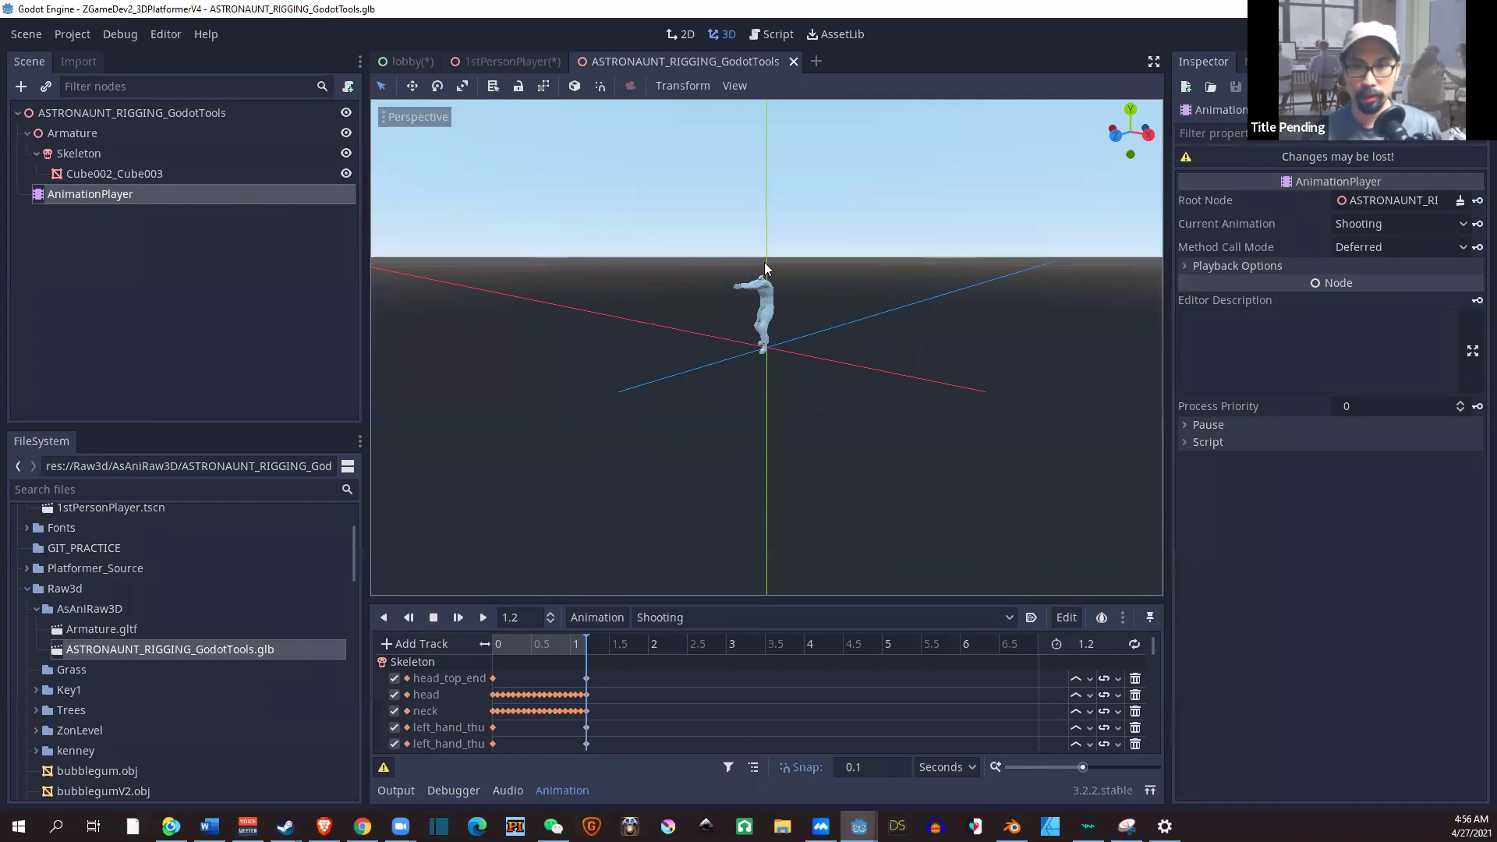
scroll(766, 269, "up", 2)
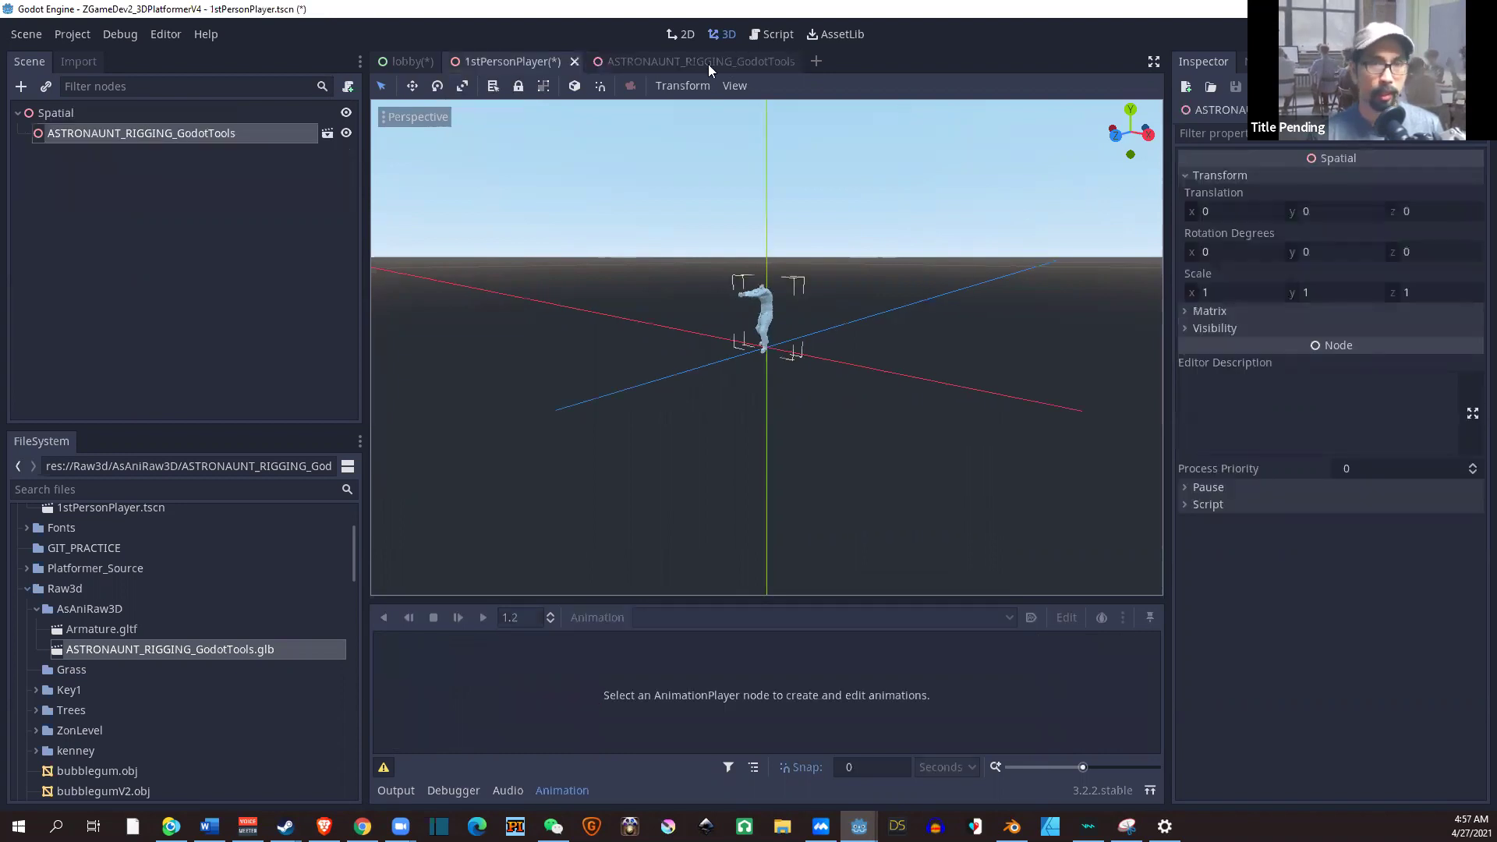
left_click(708, 64)
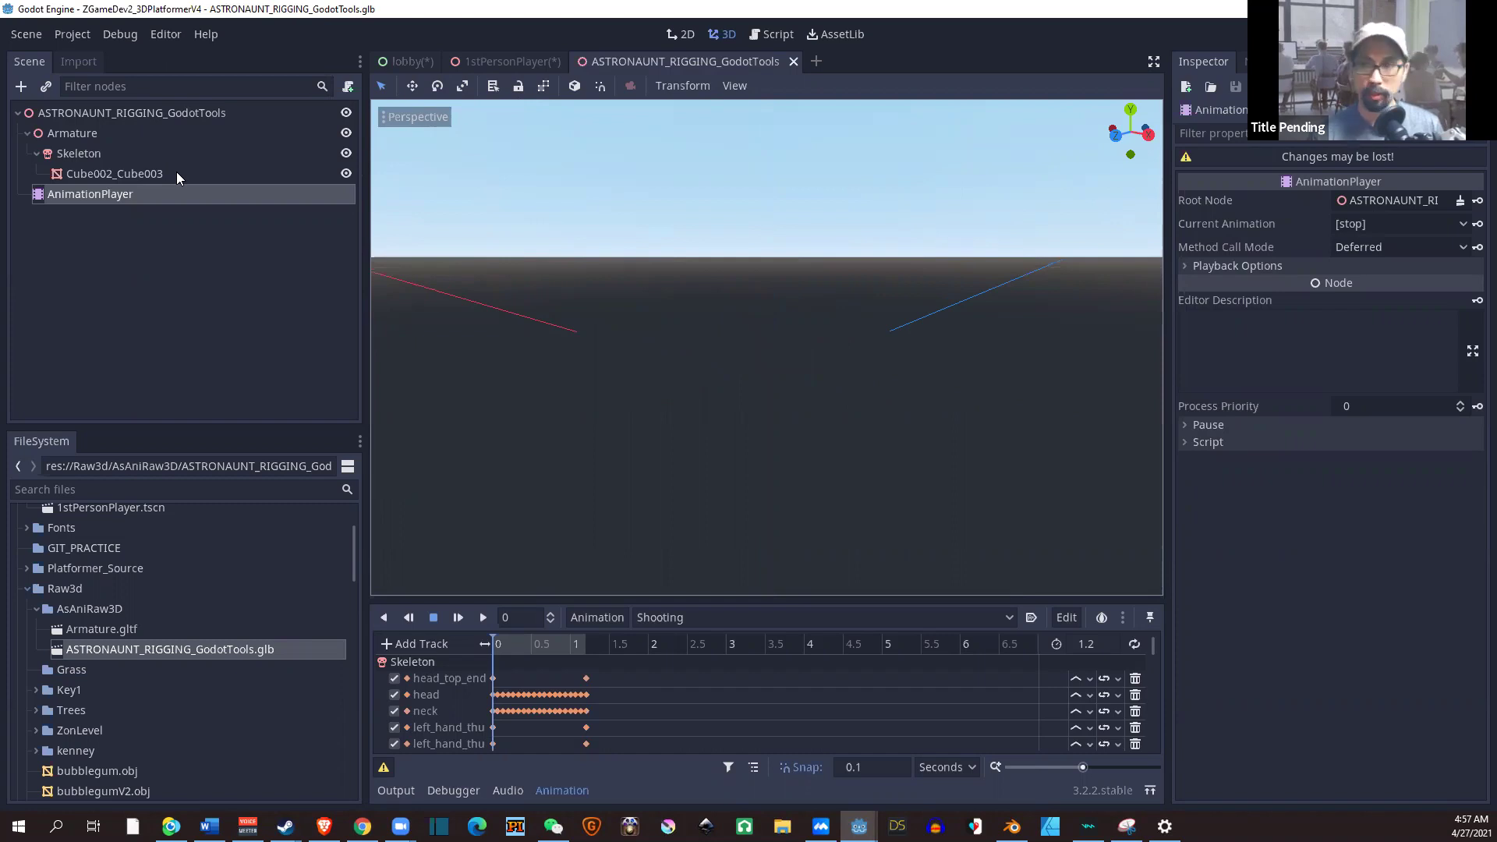
left_click(177, 173)
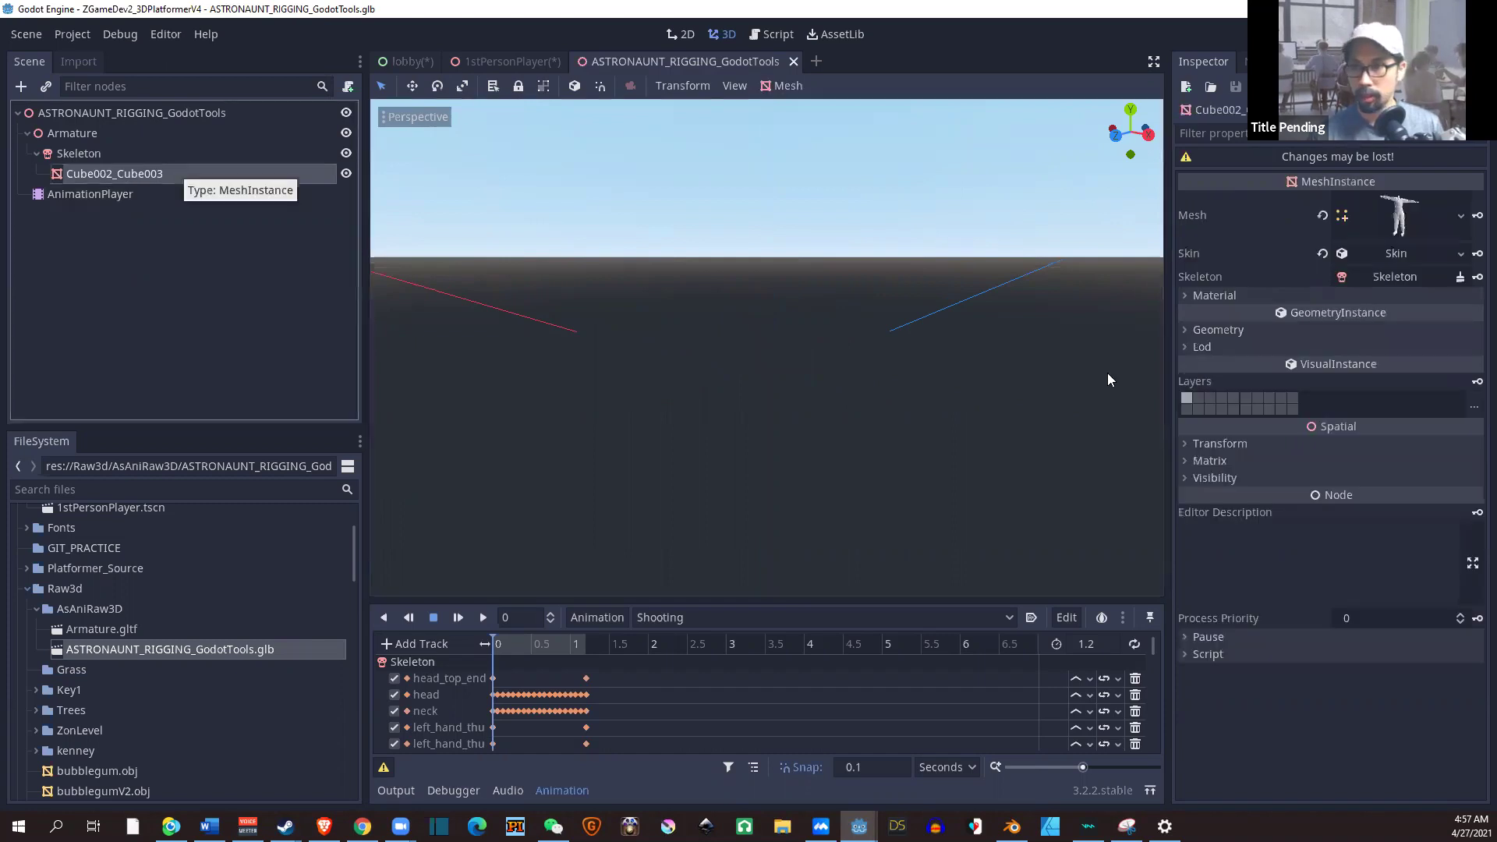
left_click(1254, 445)
left_click(1232, 559)
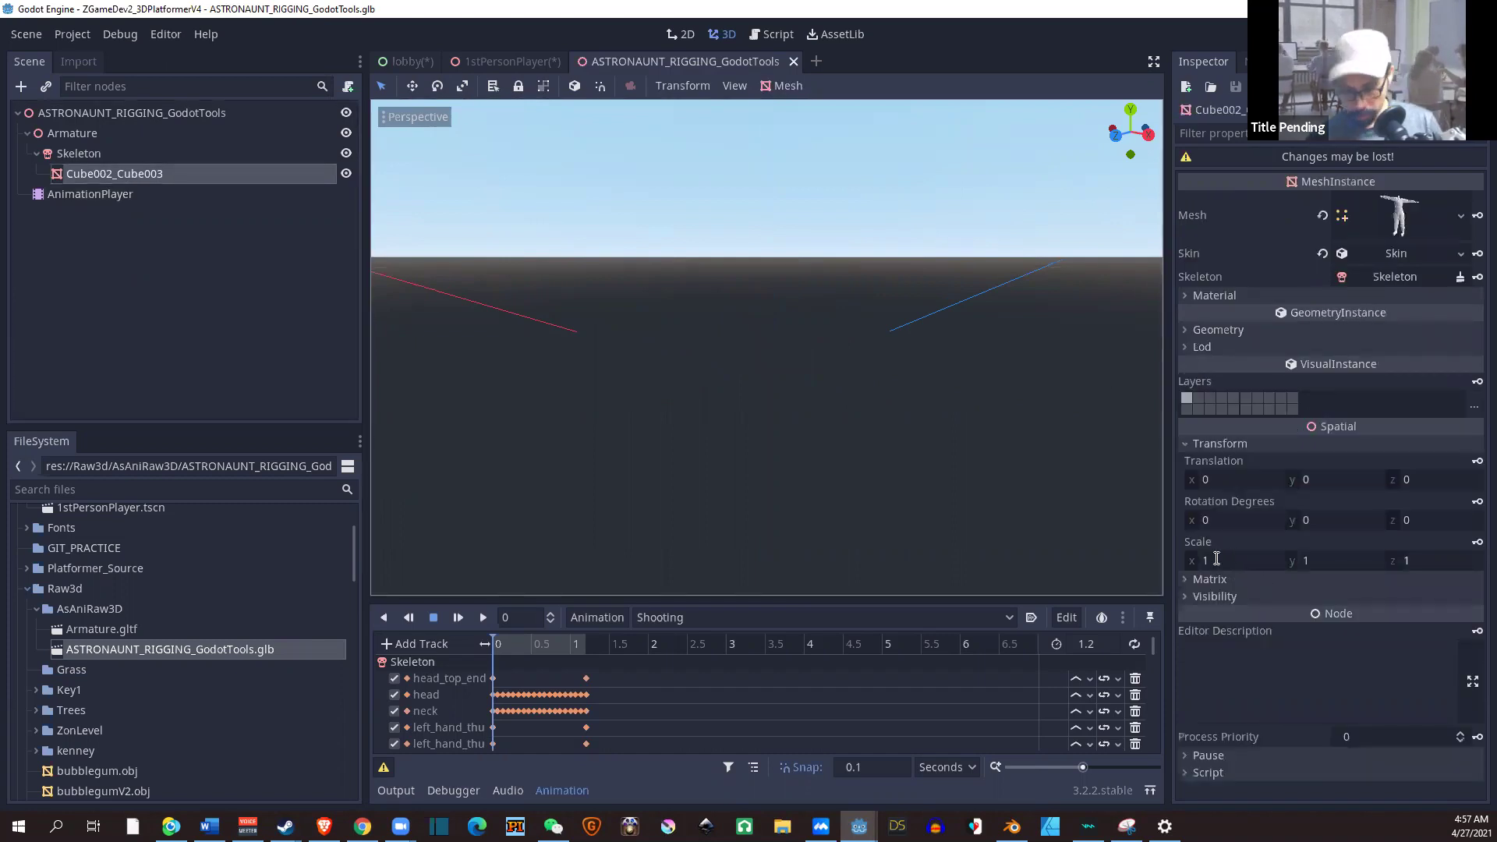
type("2")
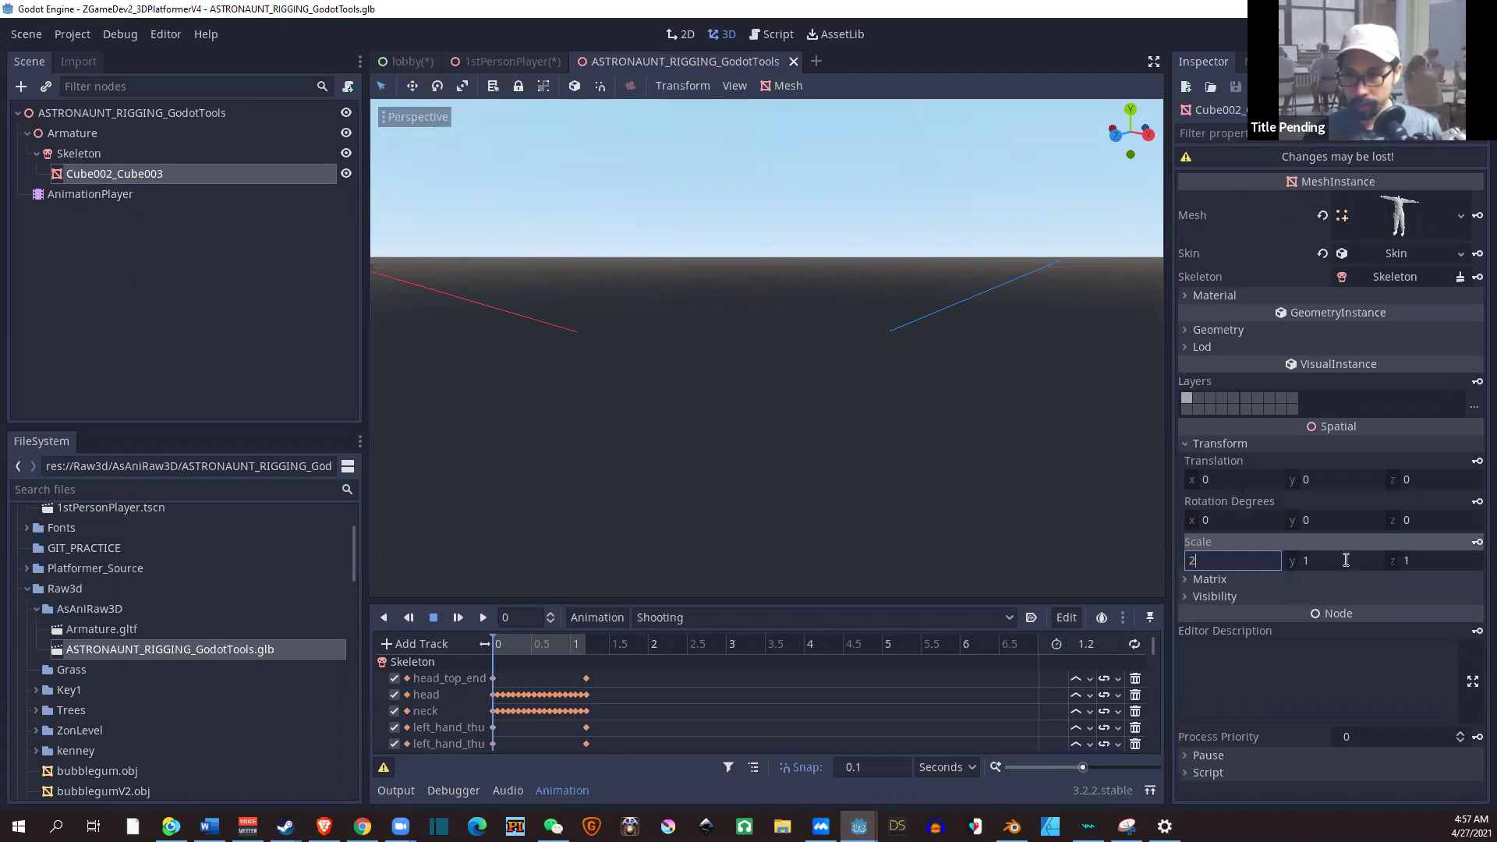
left_click(1343, 559)
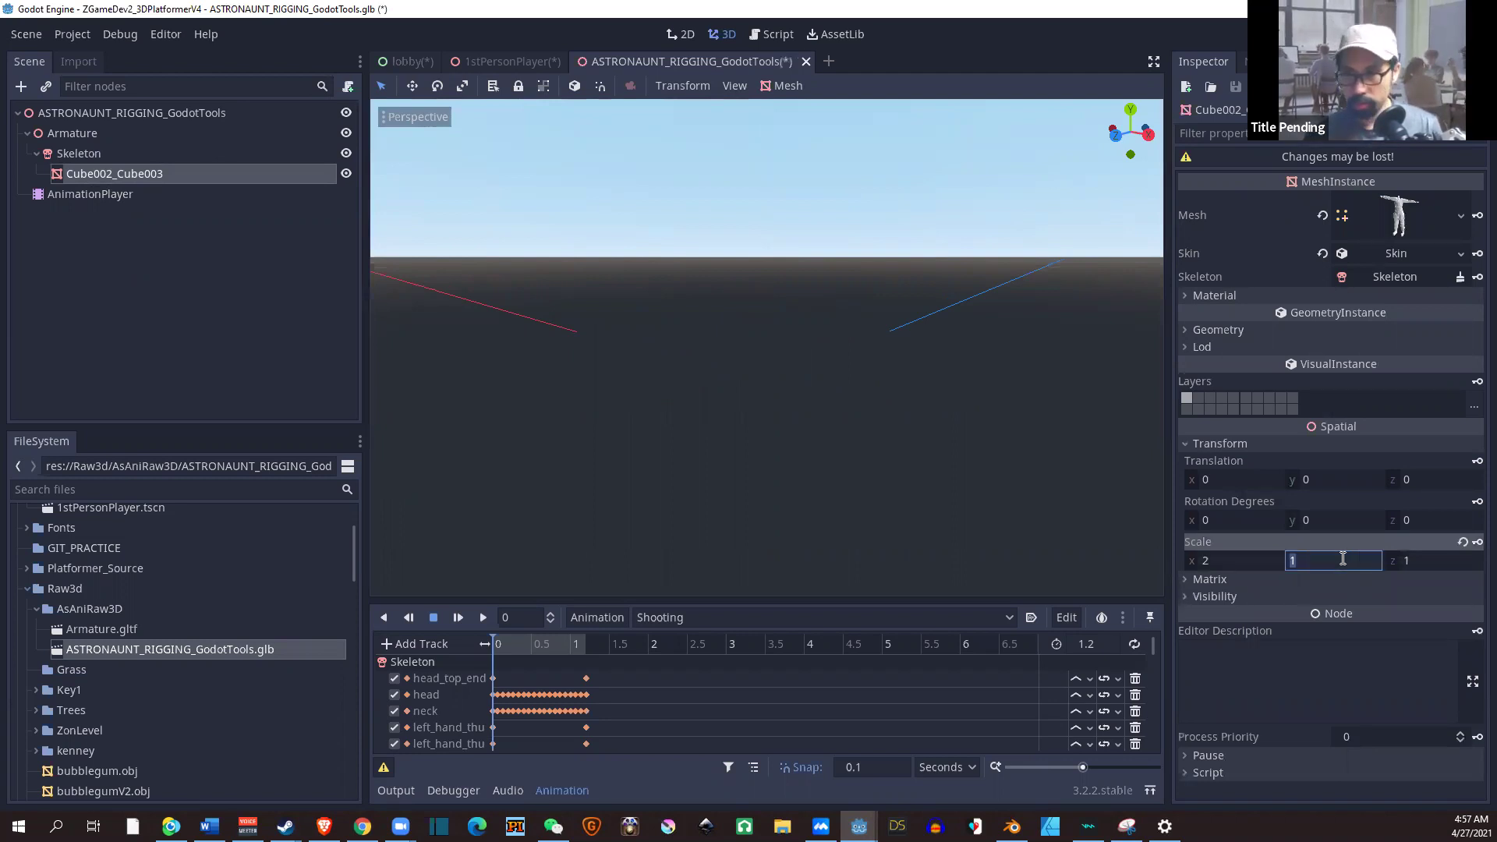
type("2")
left_click(1414, 562)
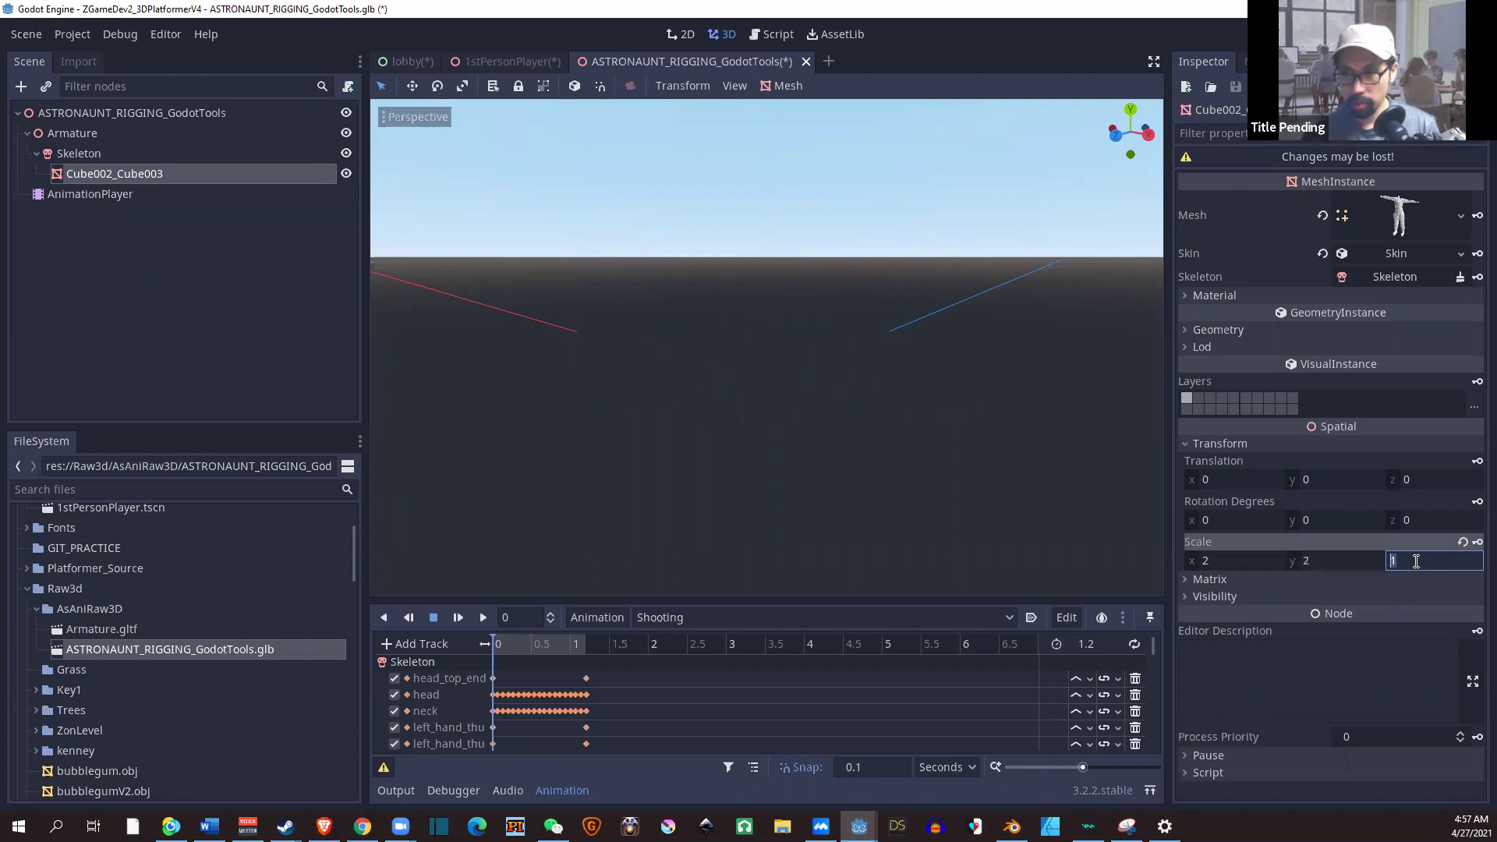
type("2")
scroll(800, 407, "down", 5)
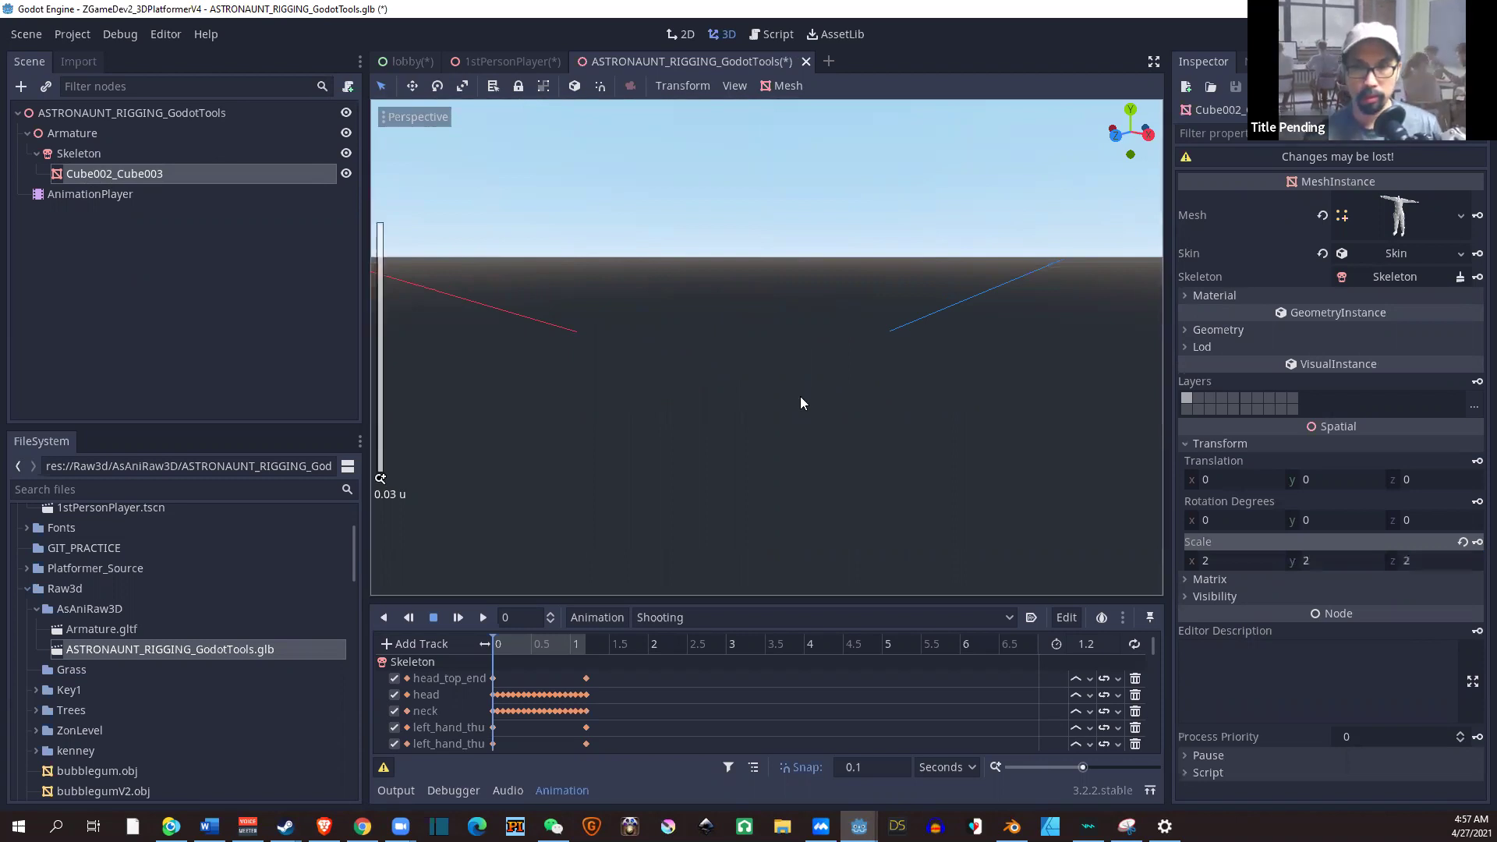
scroll(801, 404, "up", 1)
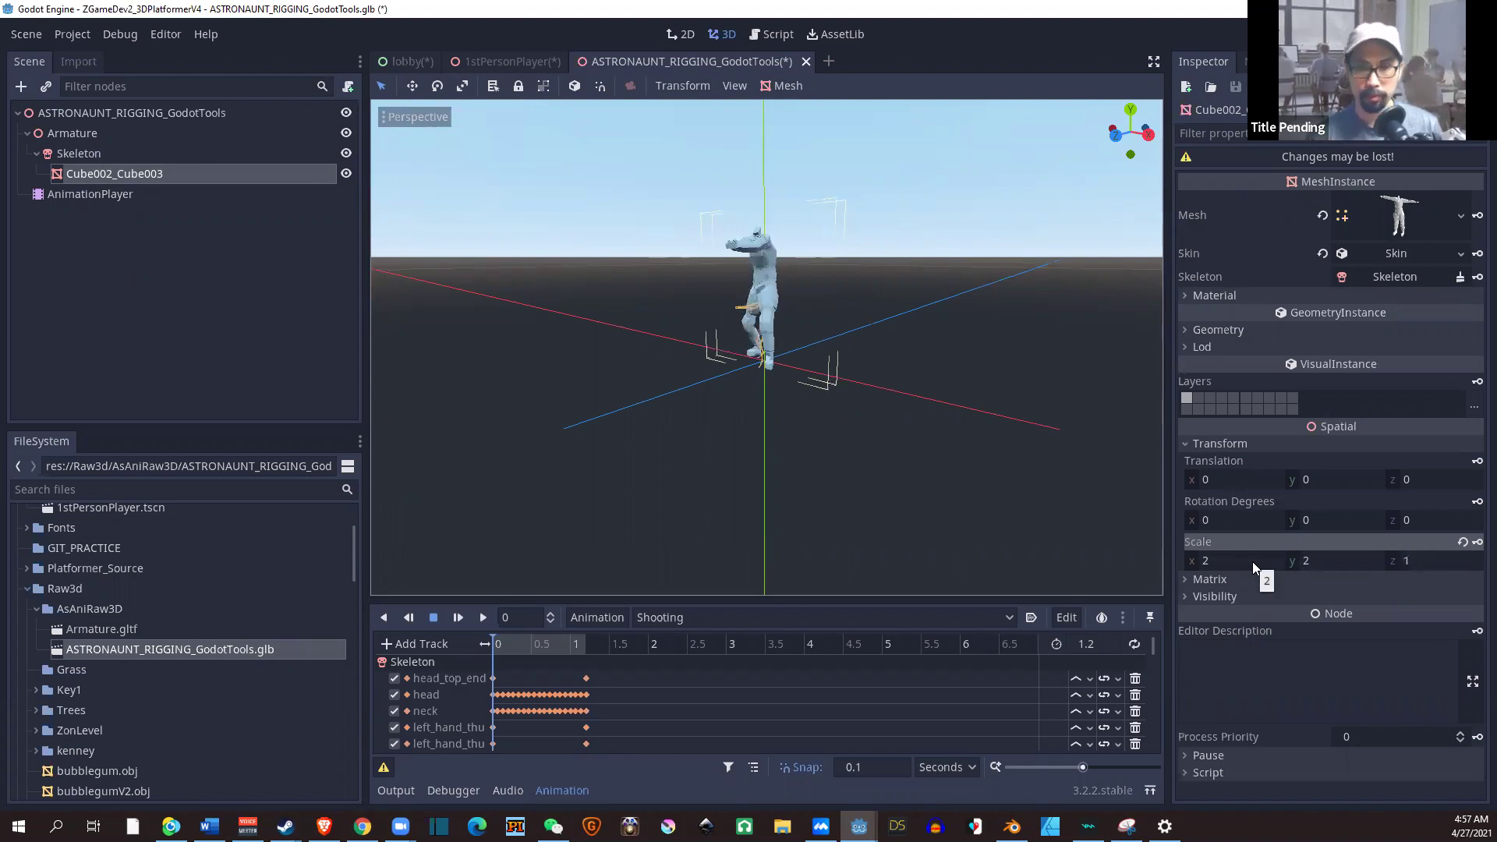
key("ctrl+z")
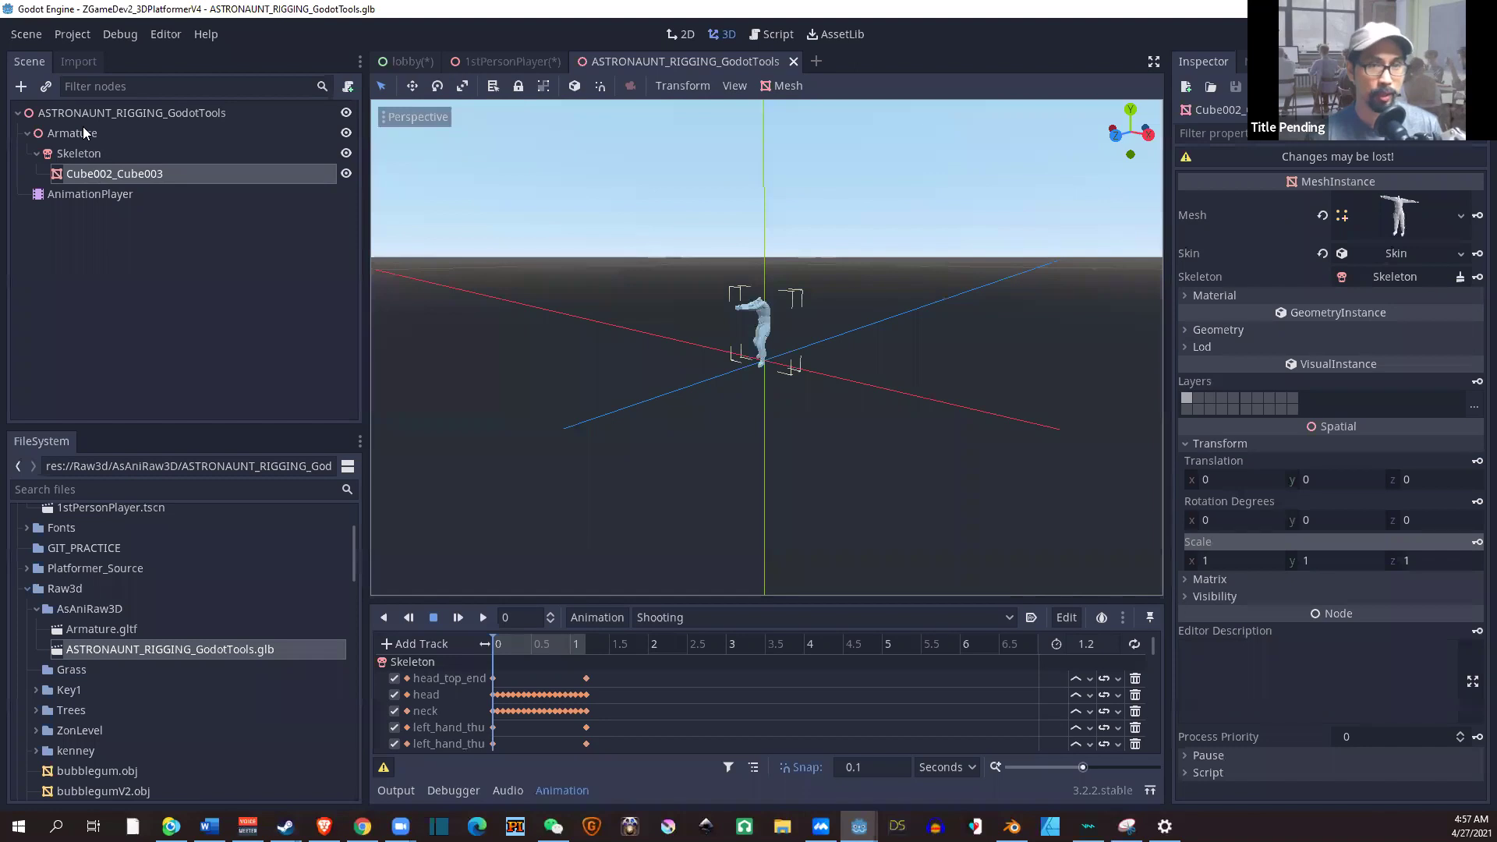
Set the Armature's Transform Scale x, y and z to 10.
left_click(85, 132)
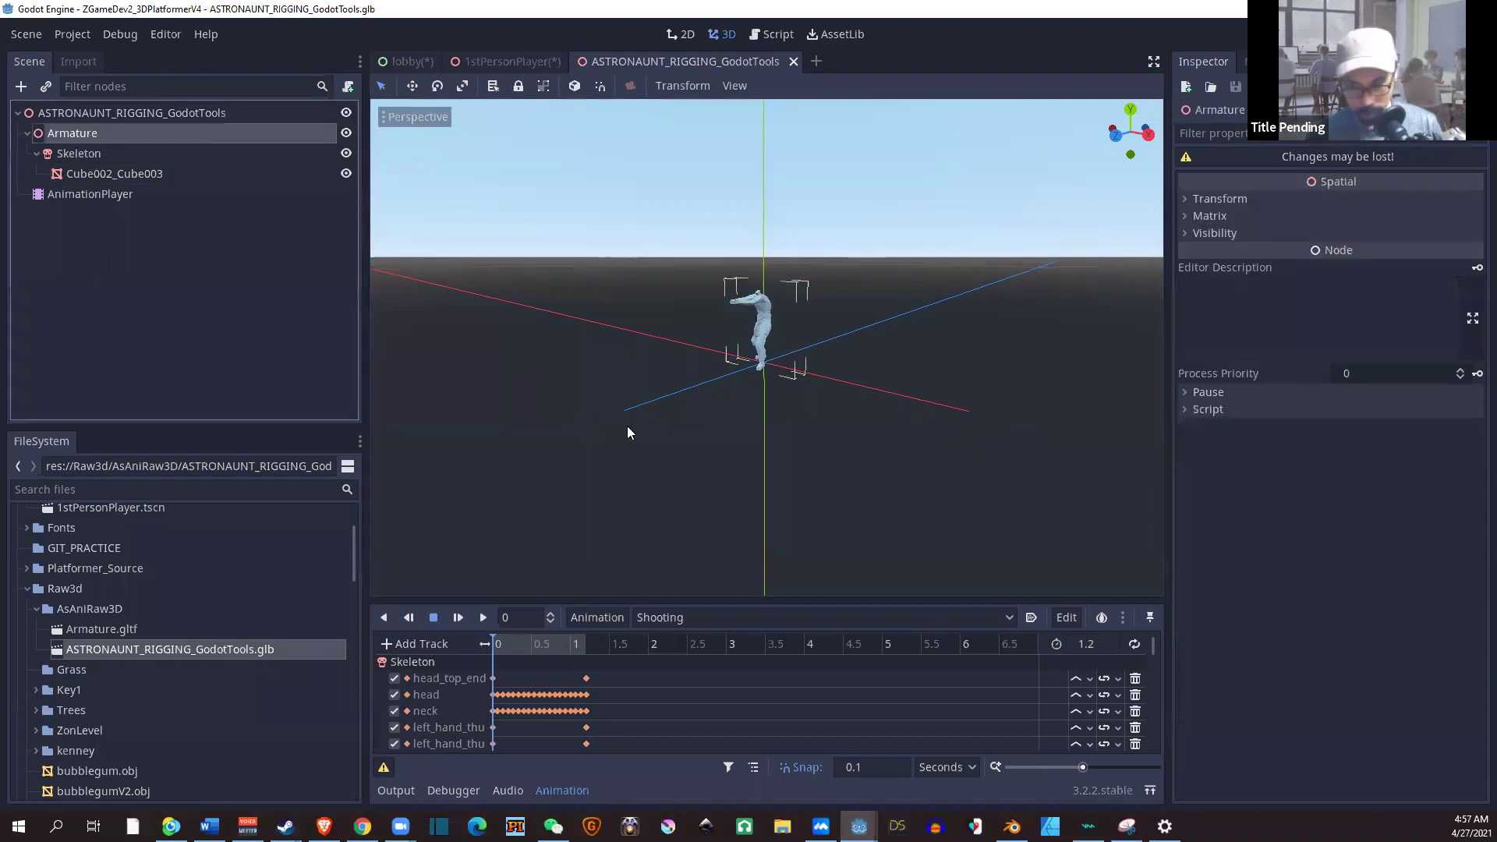
left_click(1224, 202)
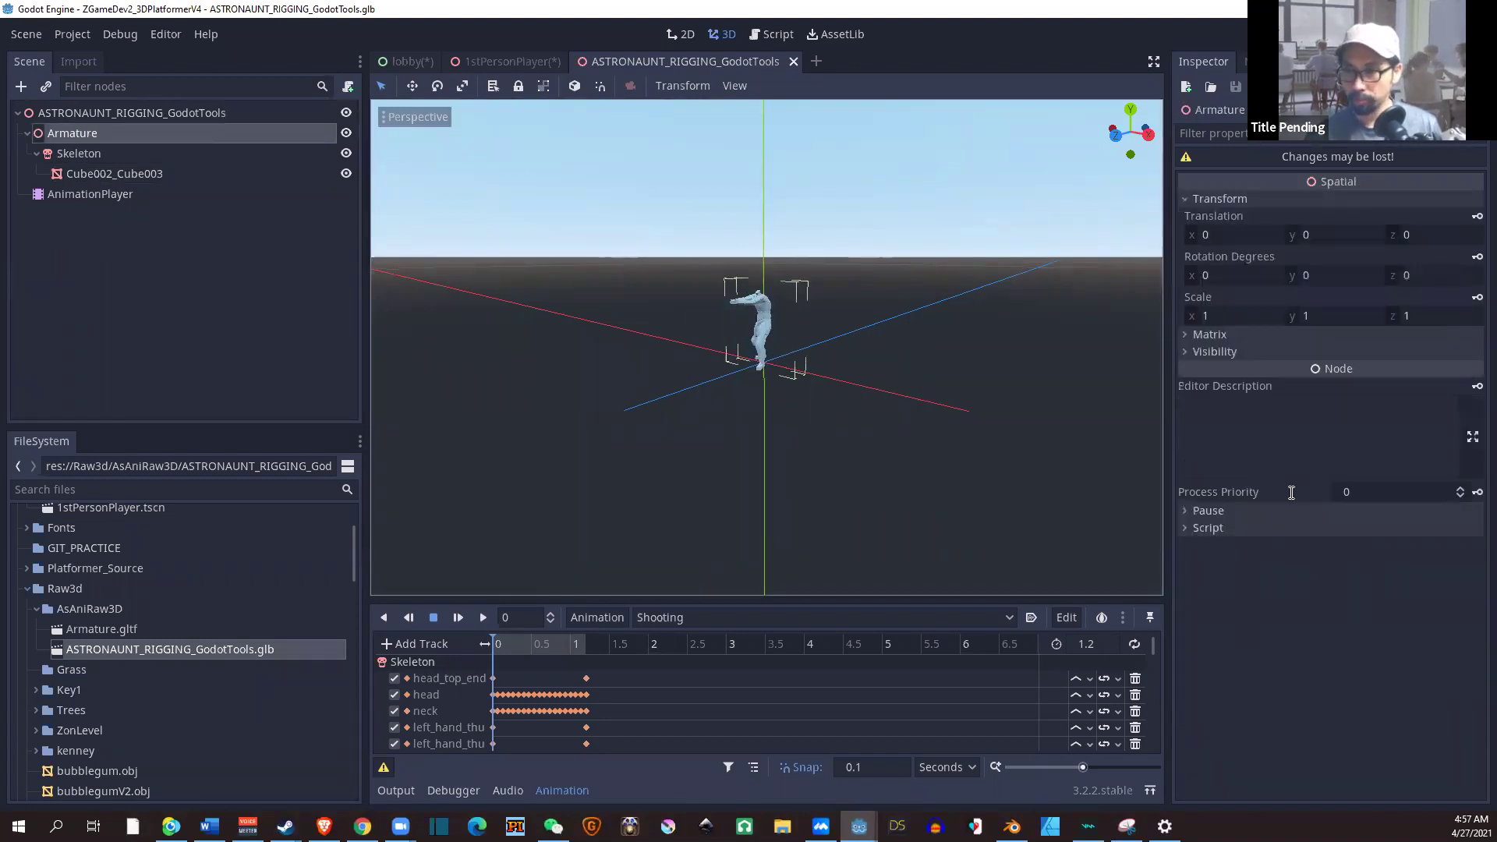
left_click(1242, 313)
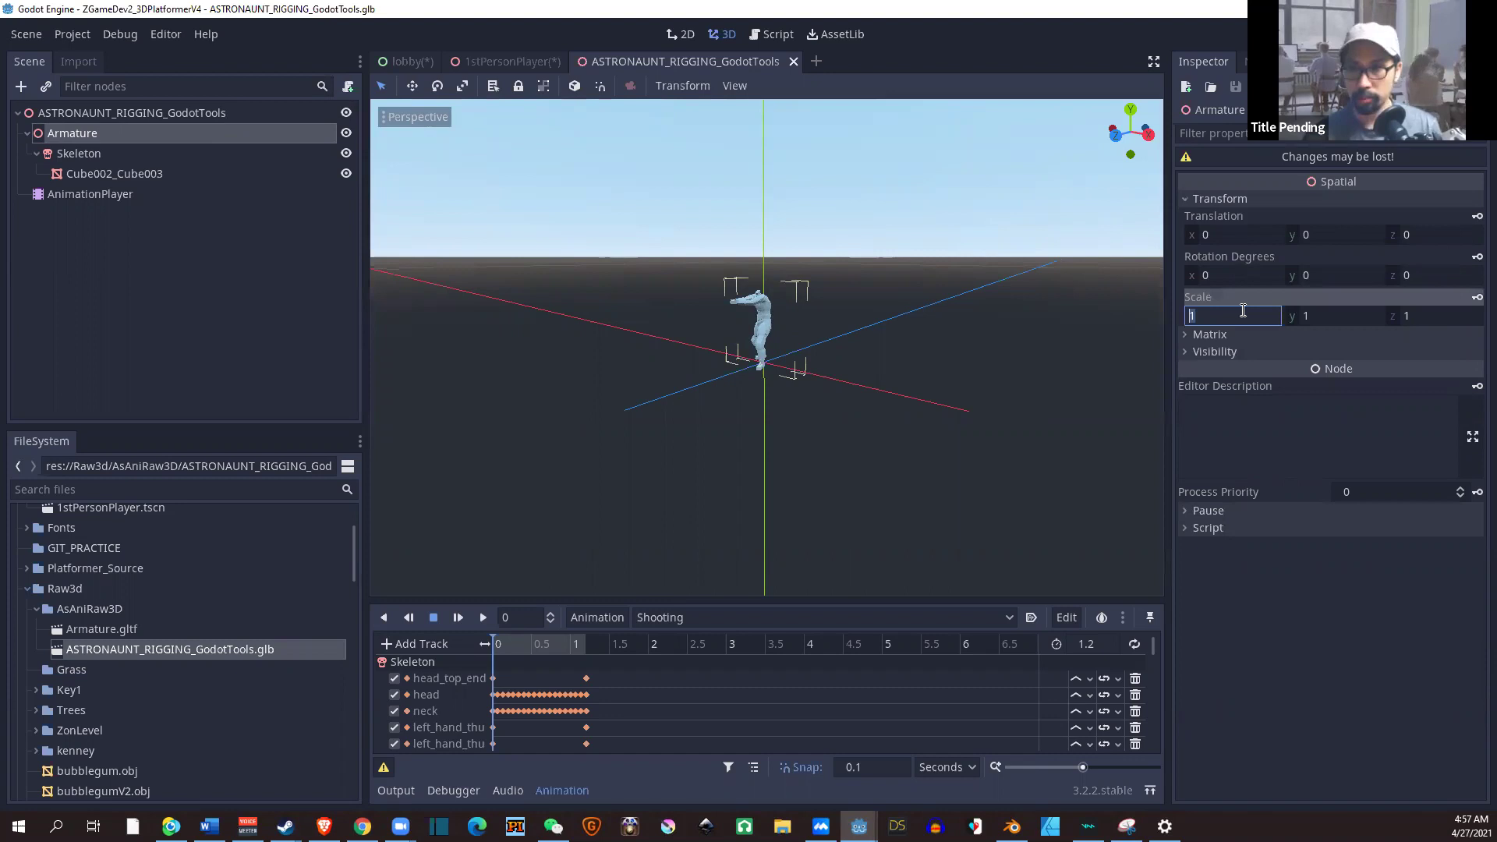
type("2")
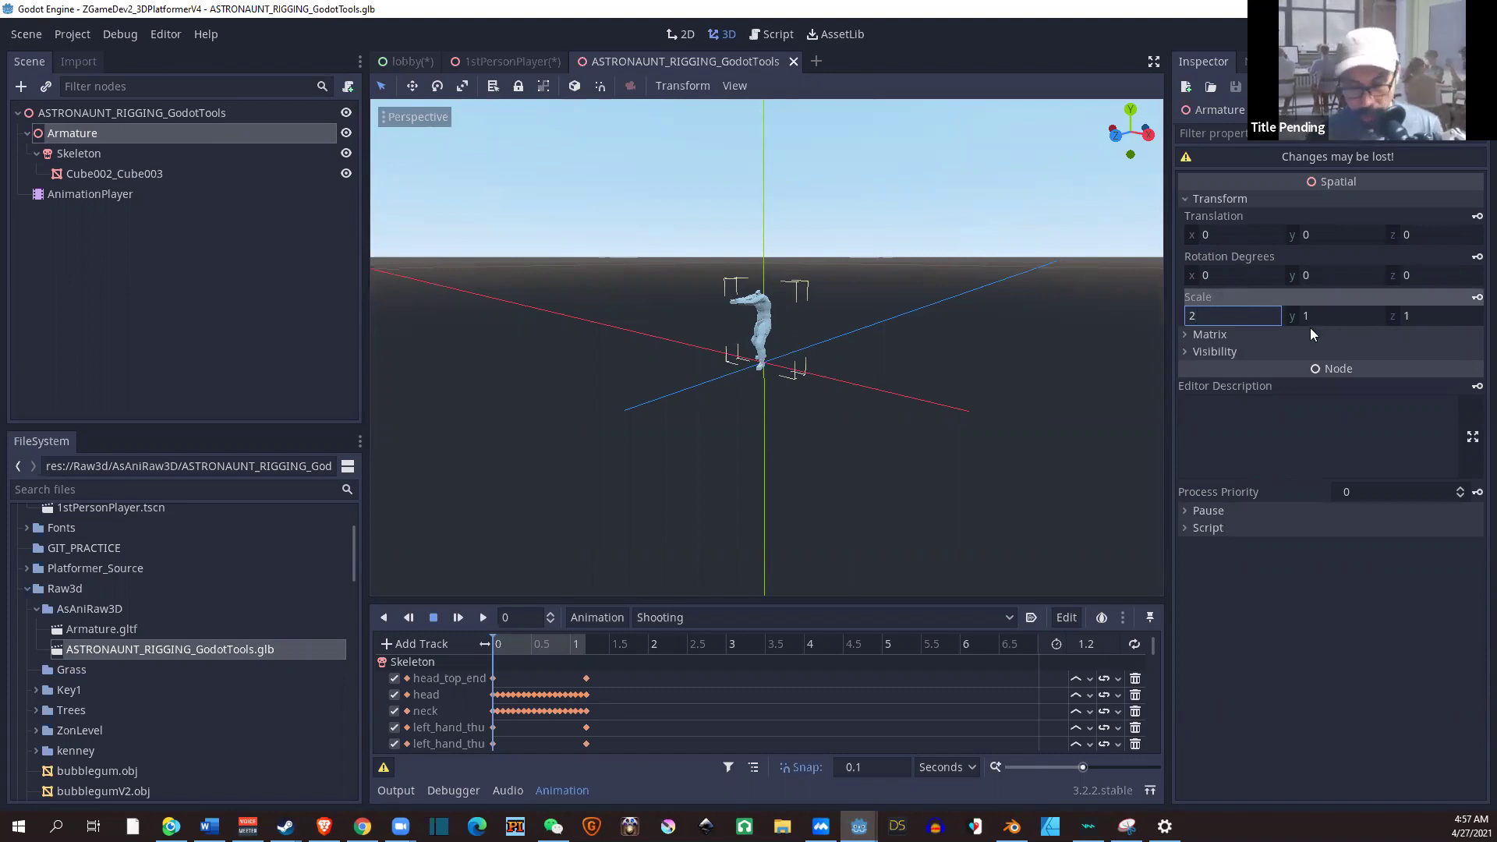
key("BackSpace")
type("10")
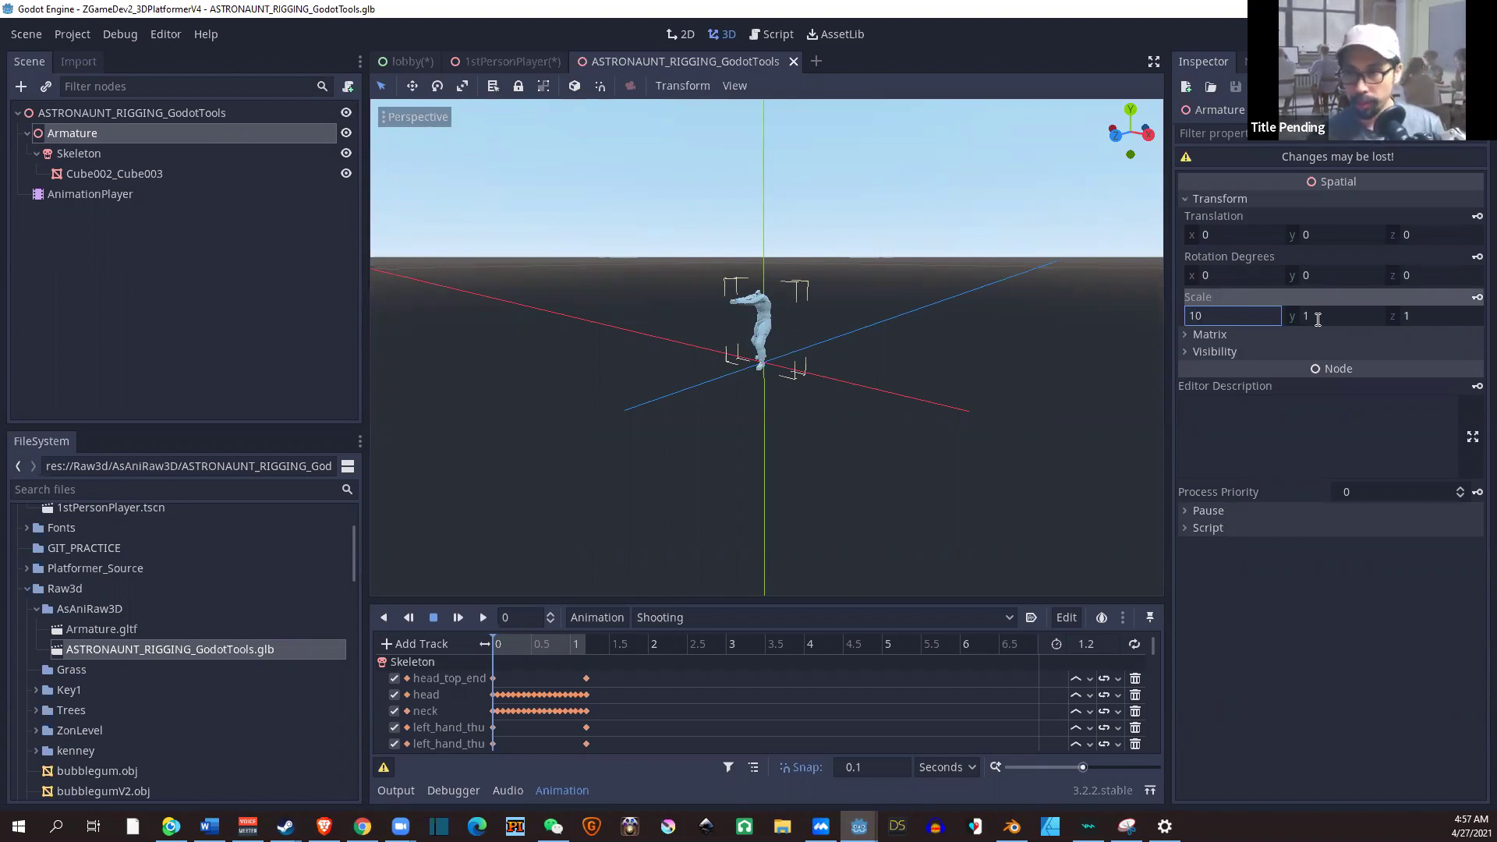
left_click(1318, 318)
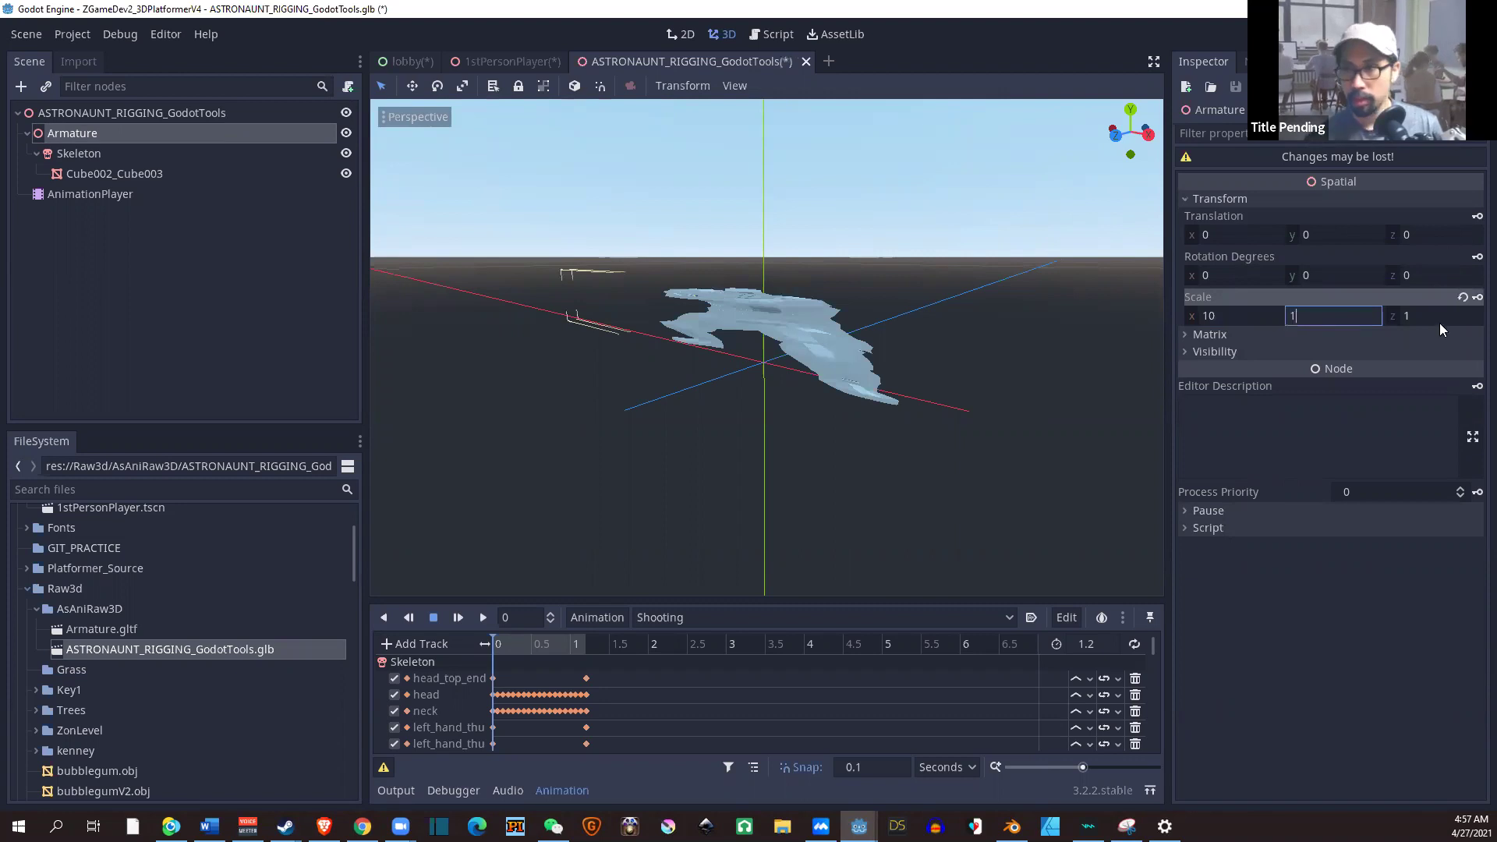
type("0")
left_click(1433, 314)
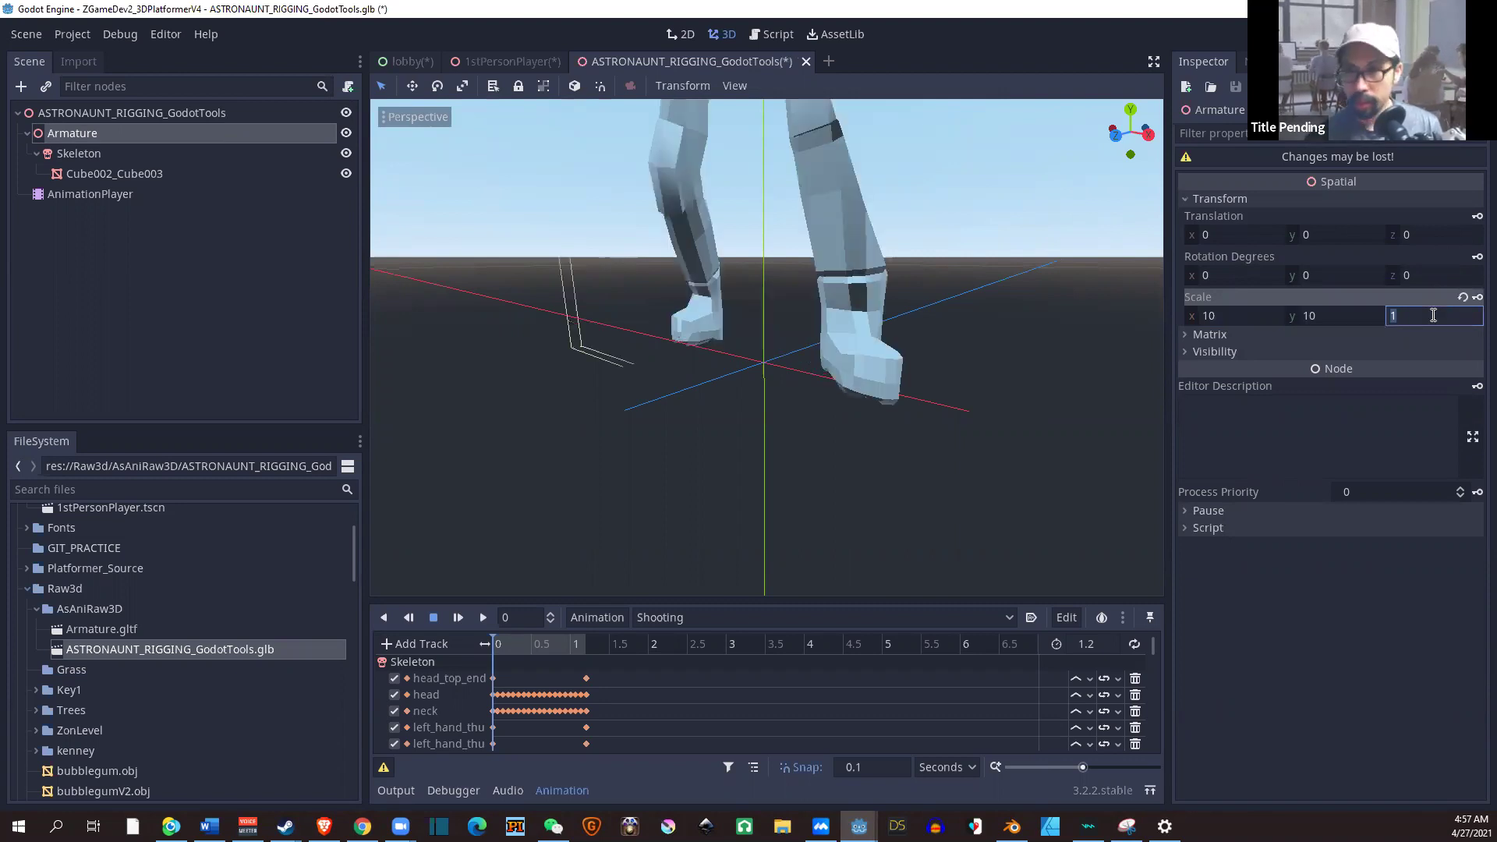
type("0")
key("Return")
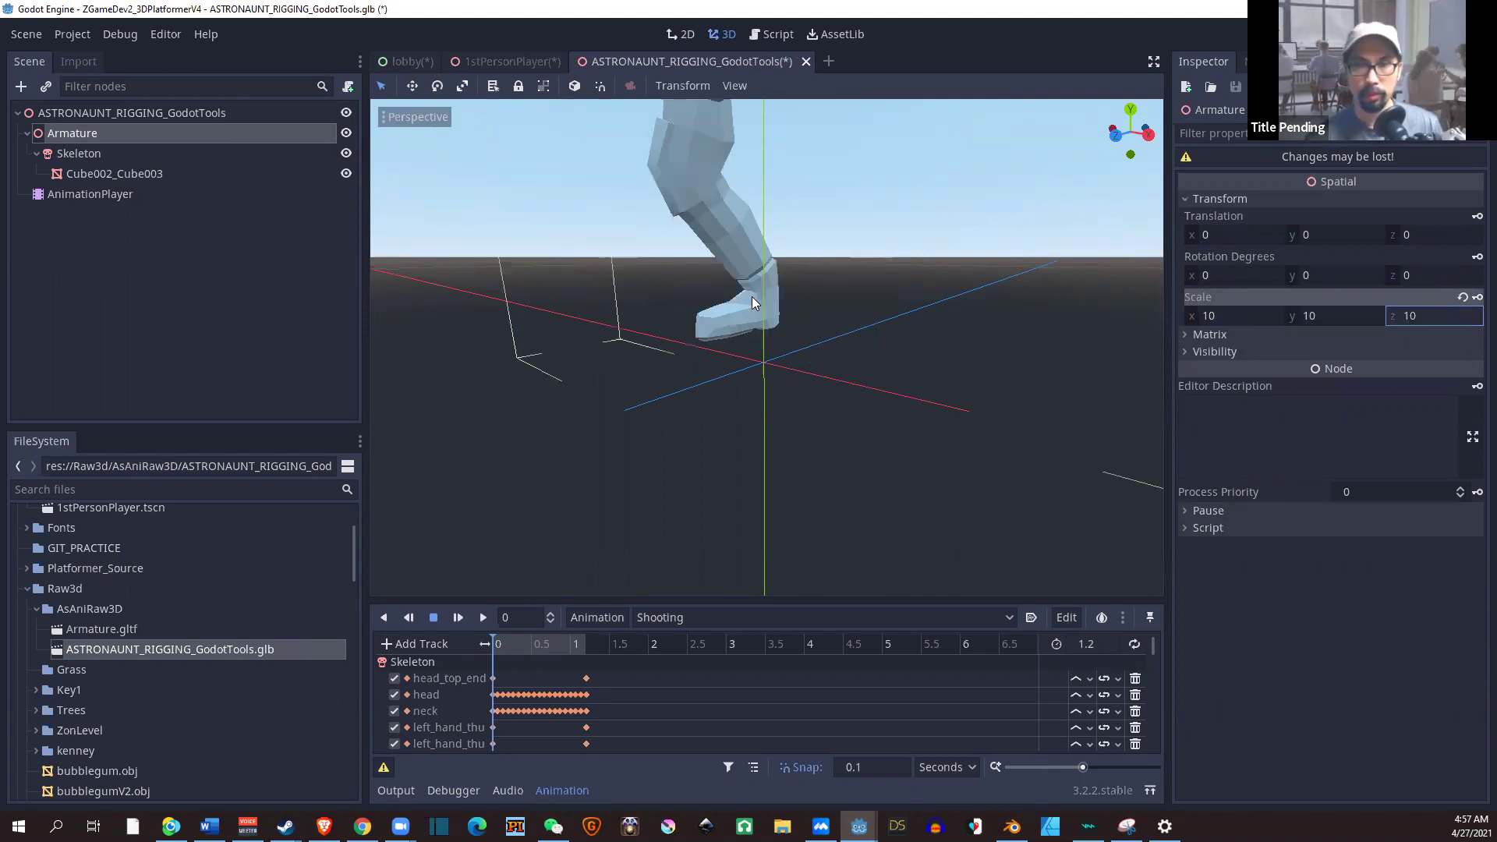
scroll(753, 297, "down", 5)
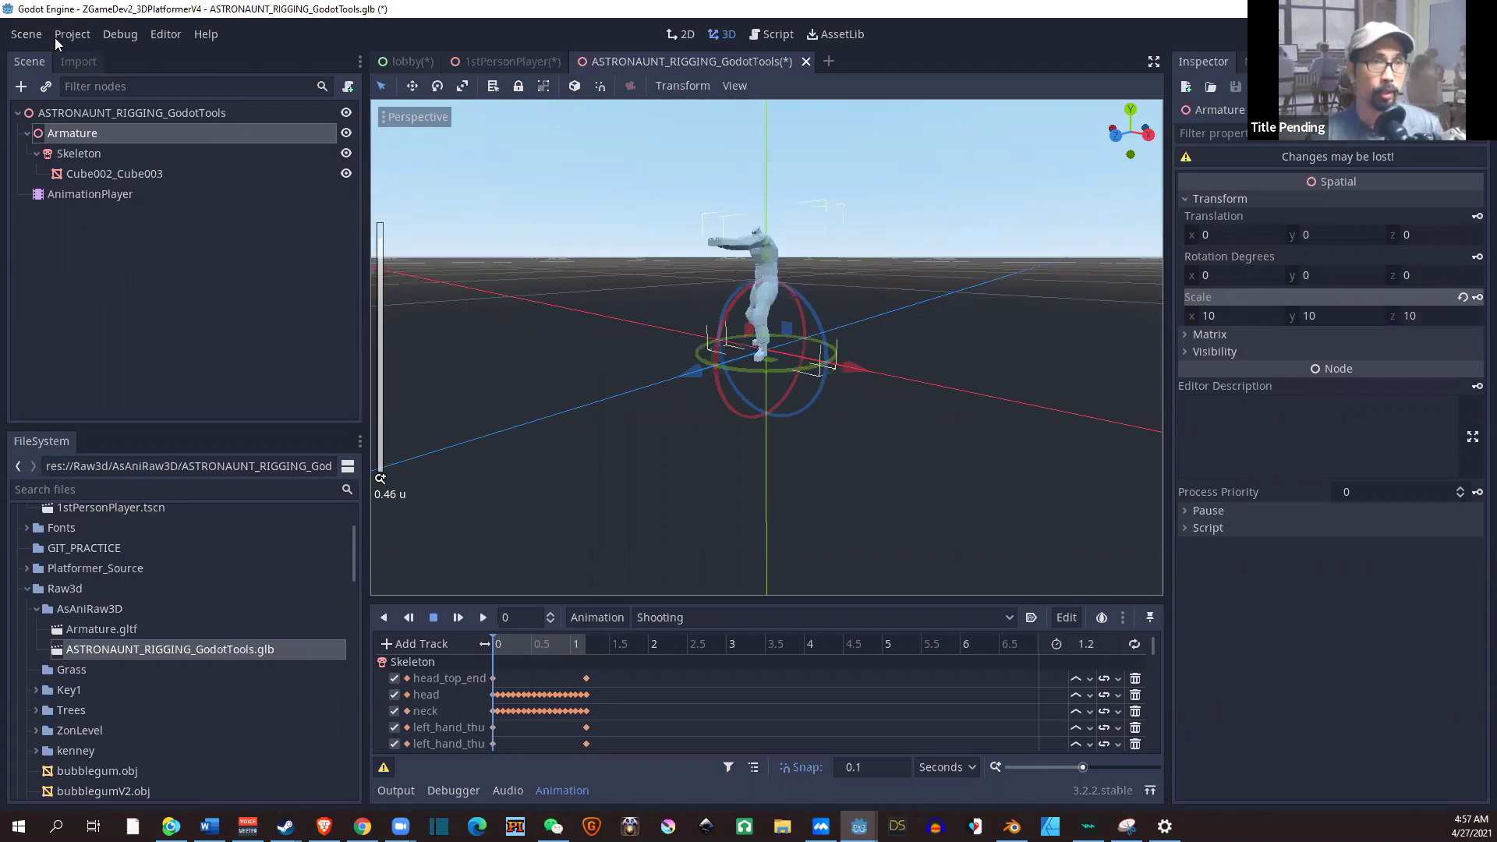
Save the scene as ASTRONAUNT_RIGGING_GodotTools.tscn in AsAniRaw3D.
left_click(26, 33)
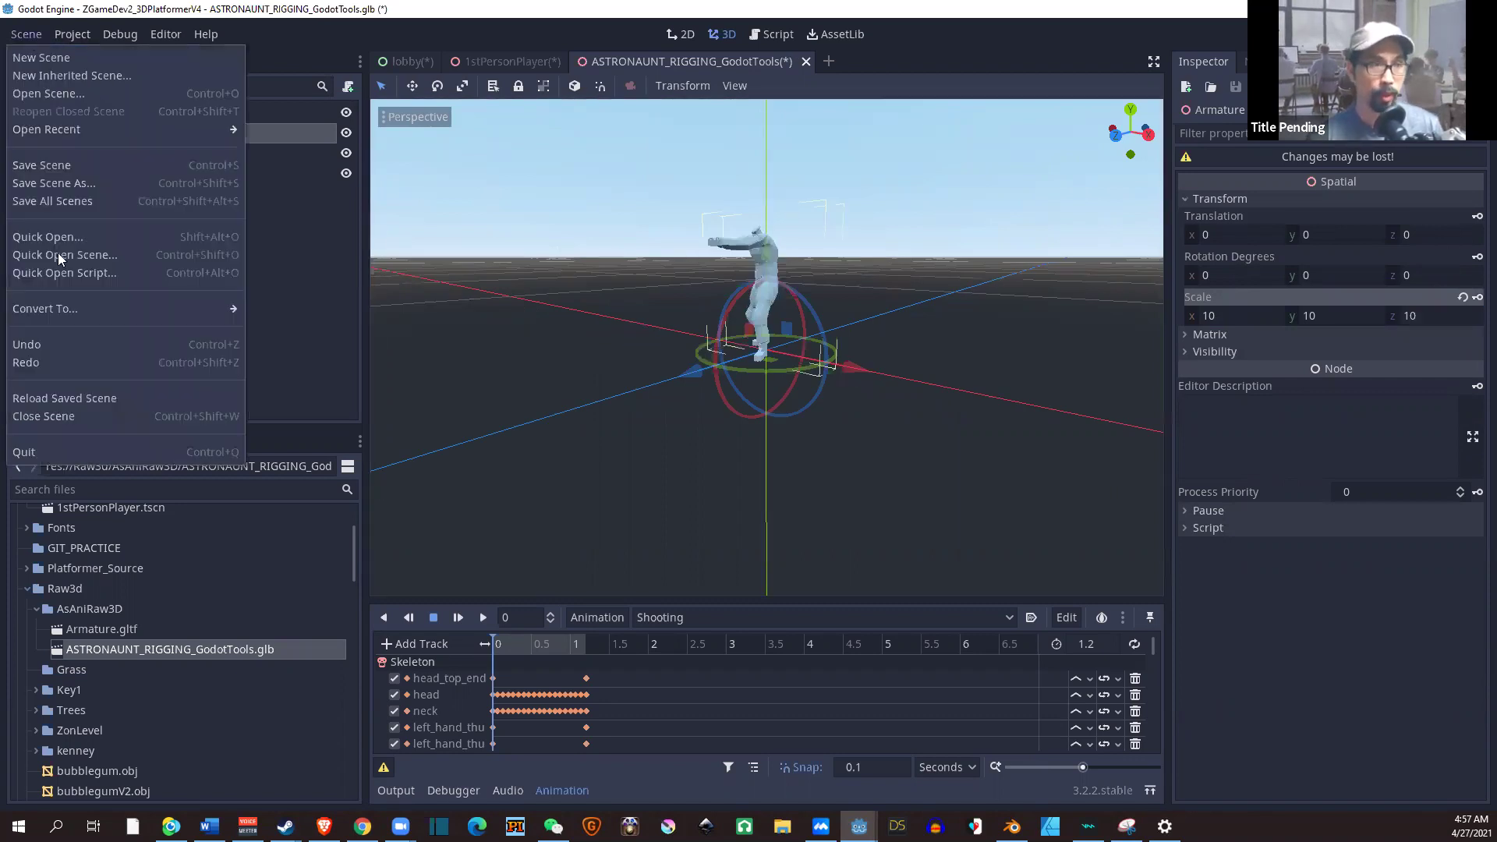
left_click(60, 184)
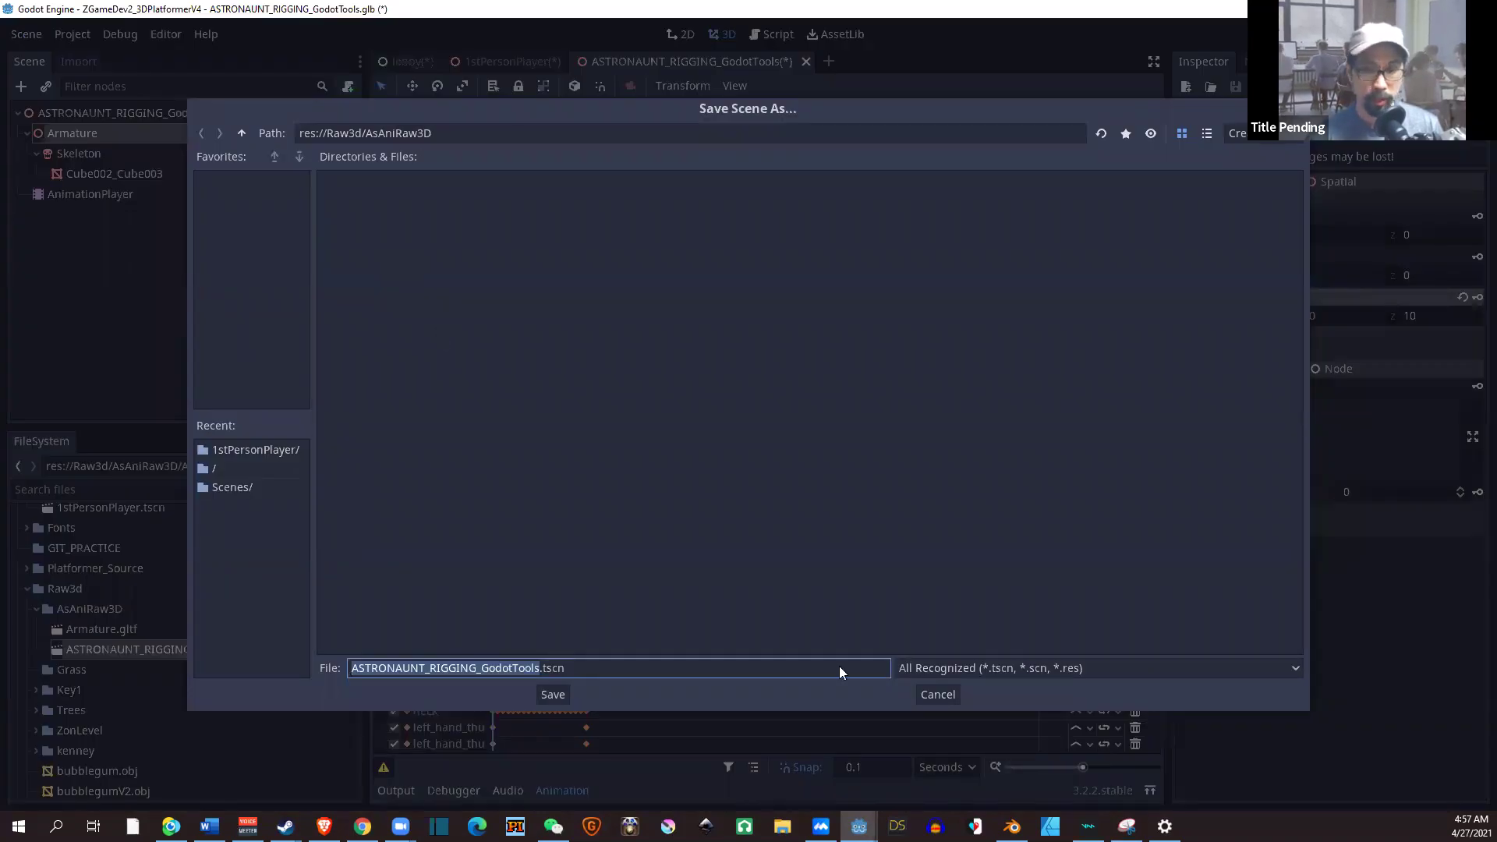
left_click(558, 693)
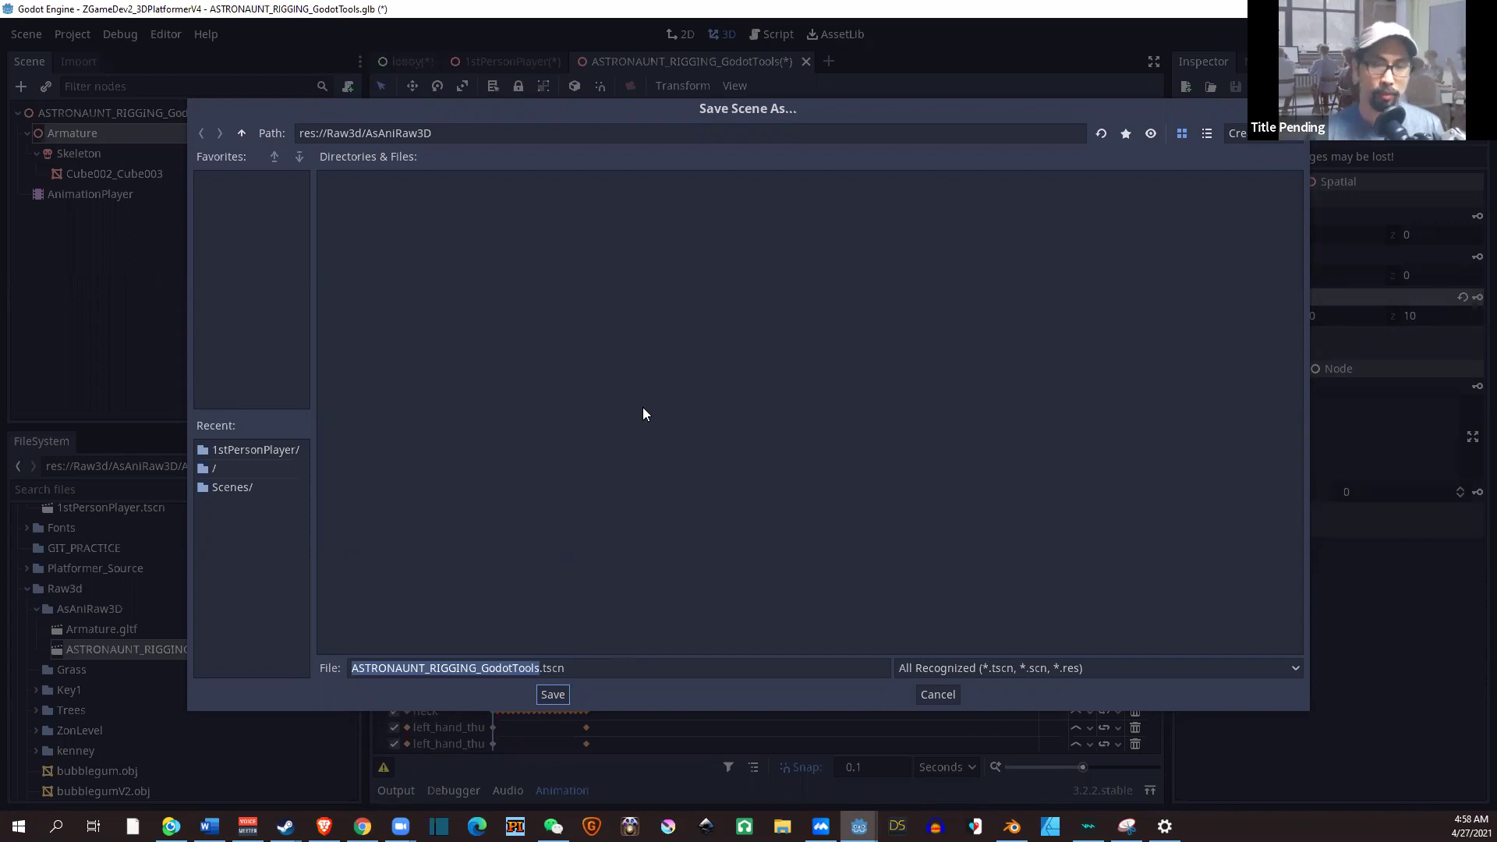
key("Return")
scroll(535, 218, "up", 2)
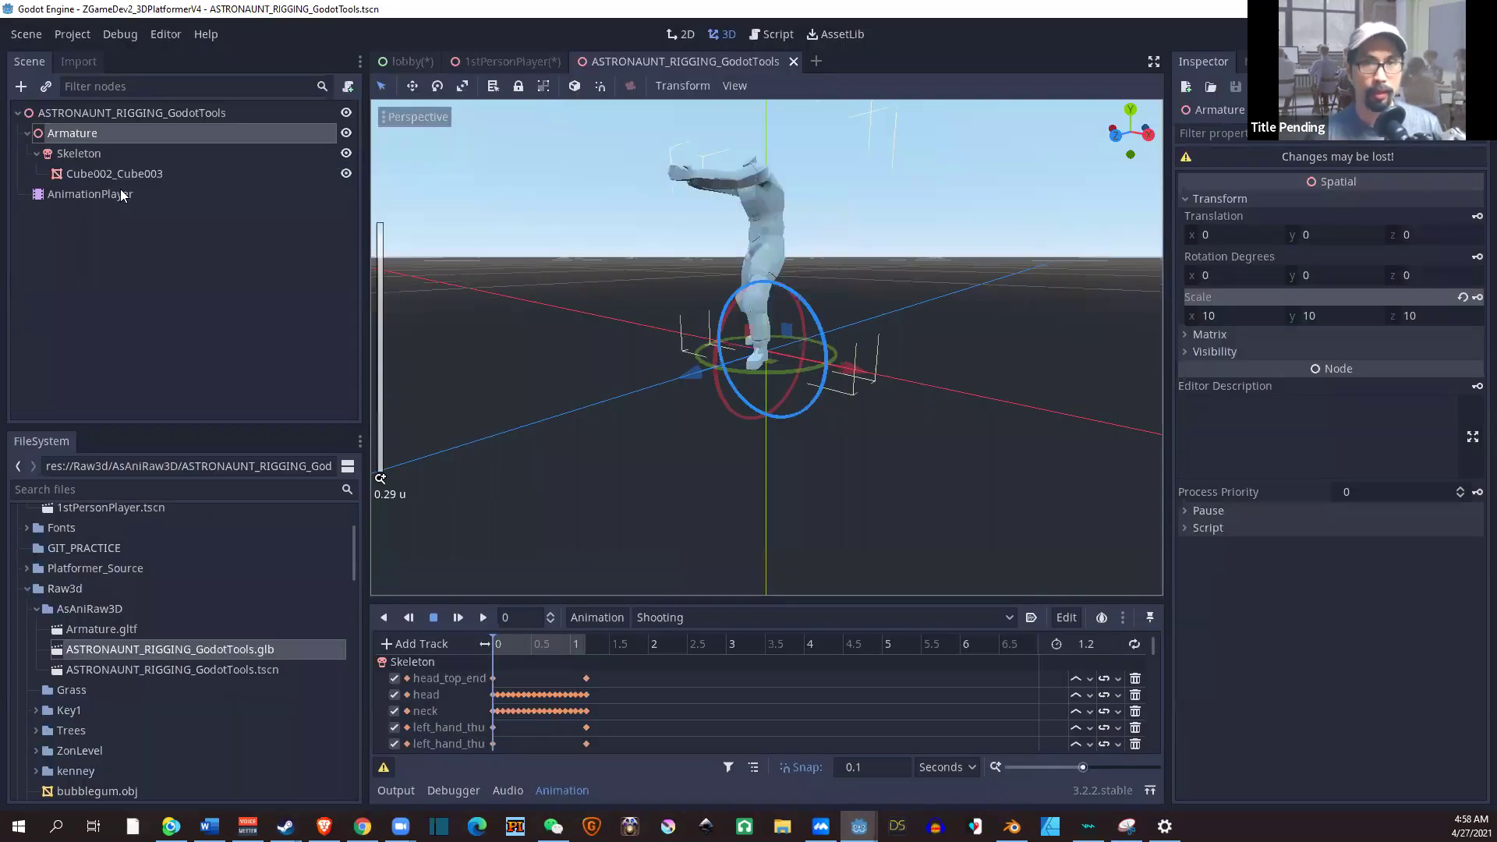
scroll(566, 297, "up", 3)
Play the Shooting animation, confirm it is the only one listed, then stop playback.
left_click(90, 193)
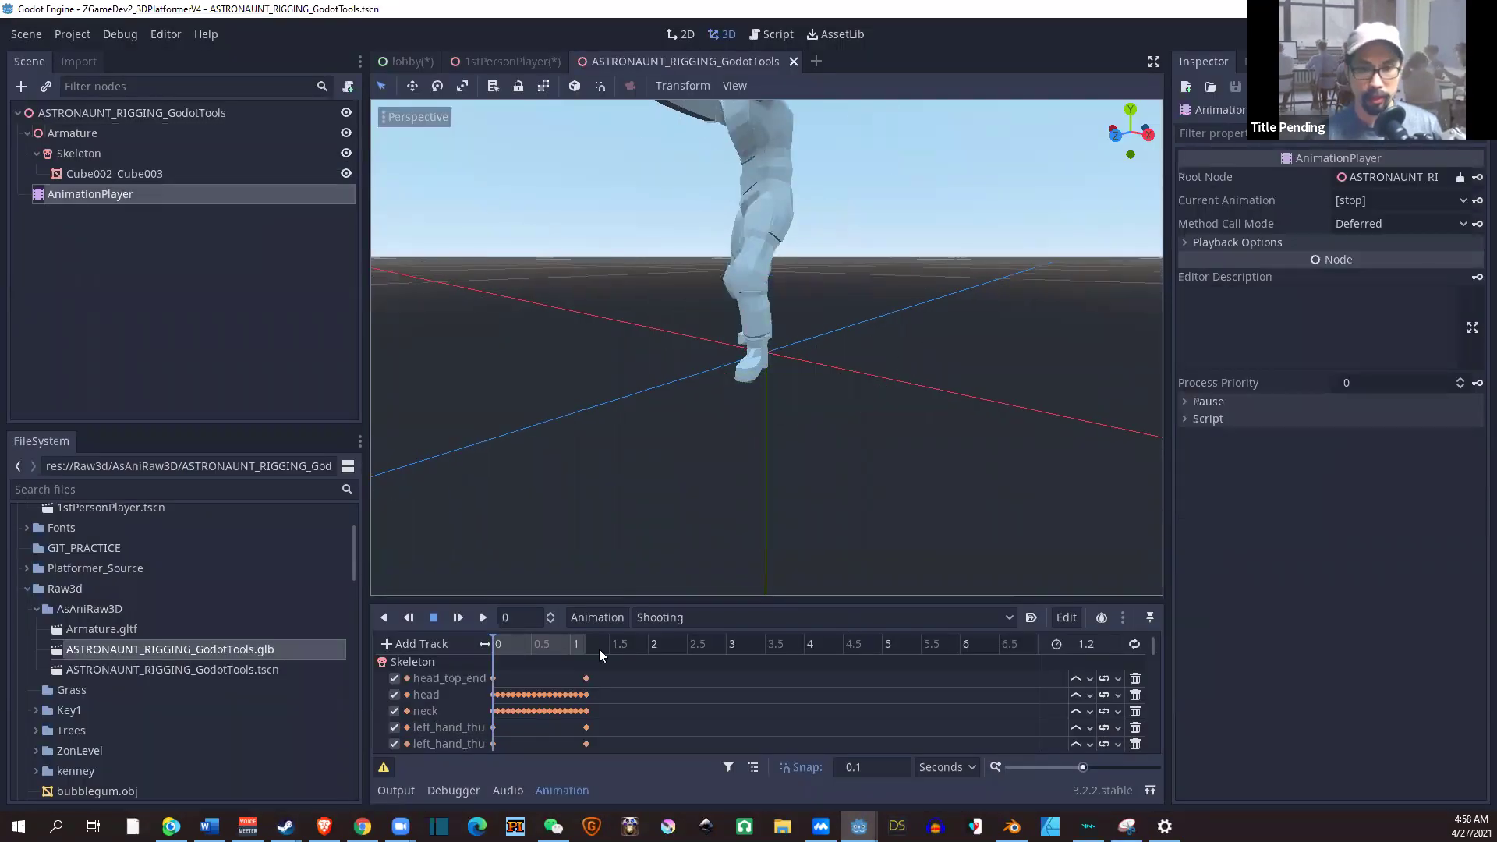
left_click(480, 618)
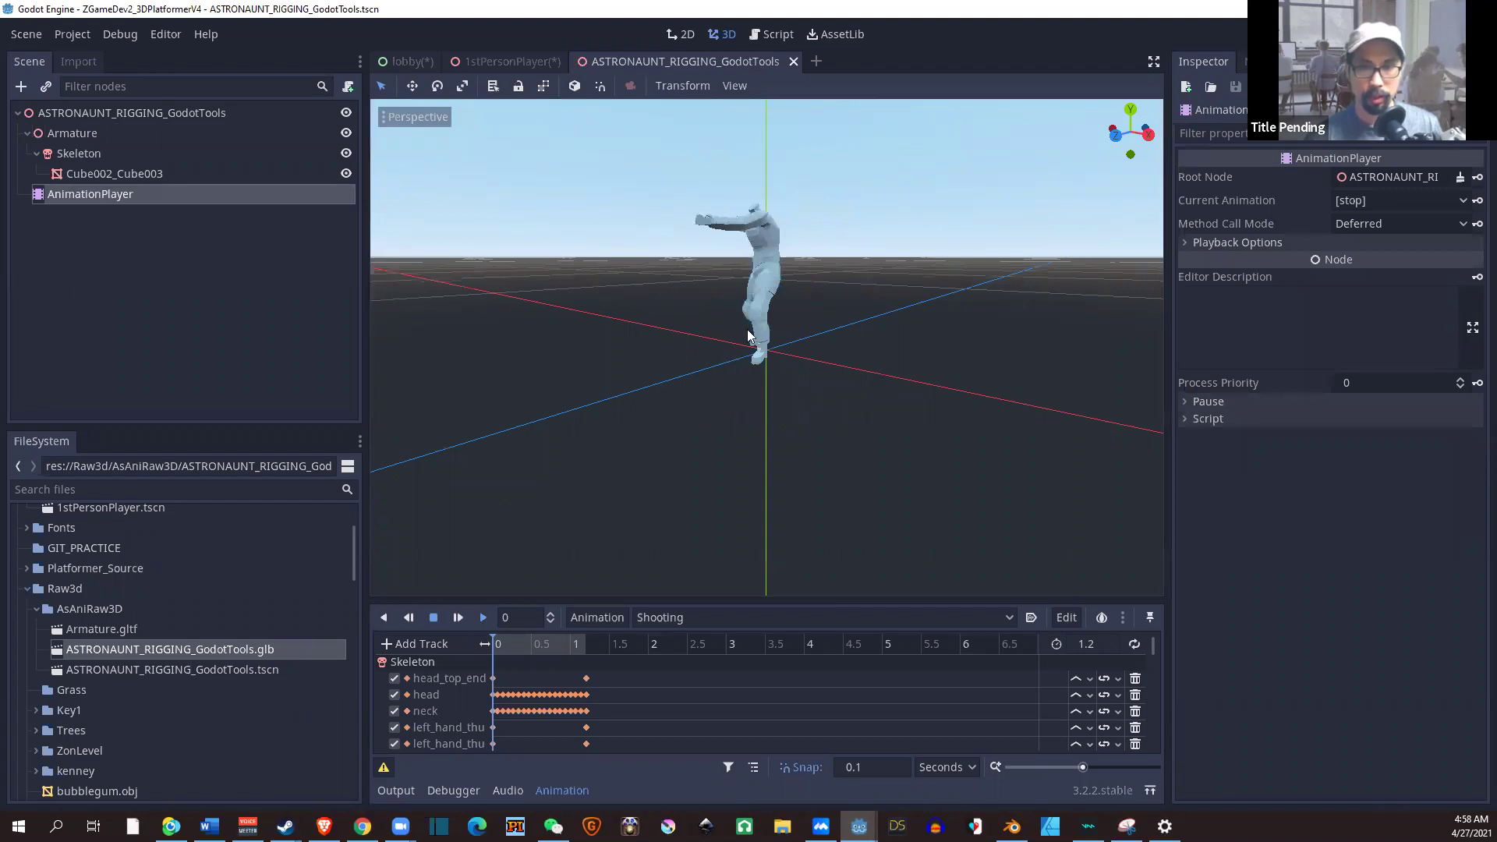
scroll(737, 386, "up", 2)
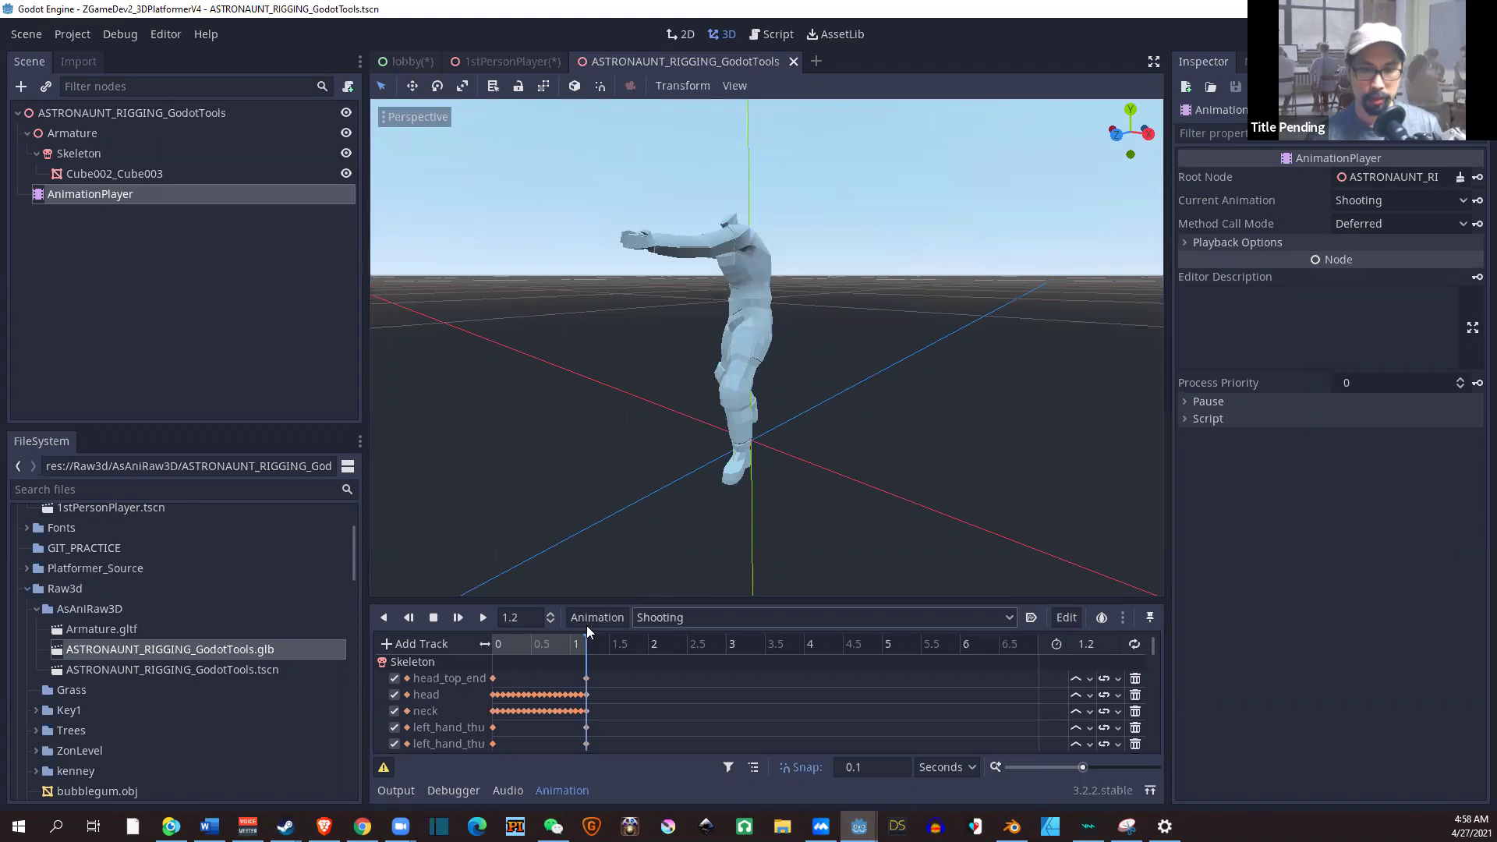
left_click(640, 618)
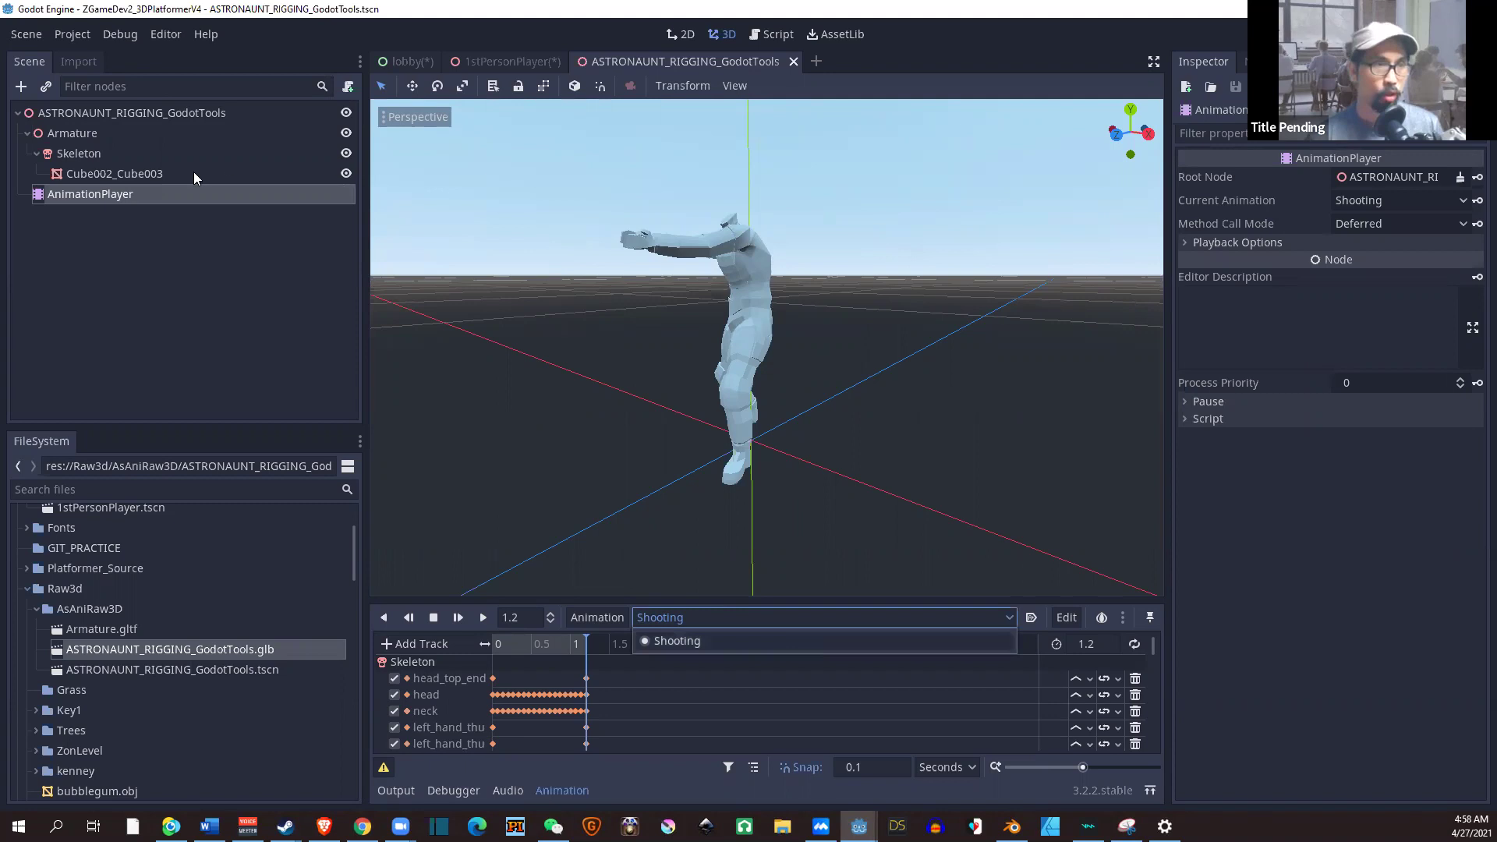
left_click(103, 170)
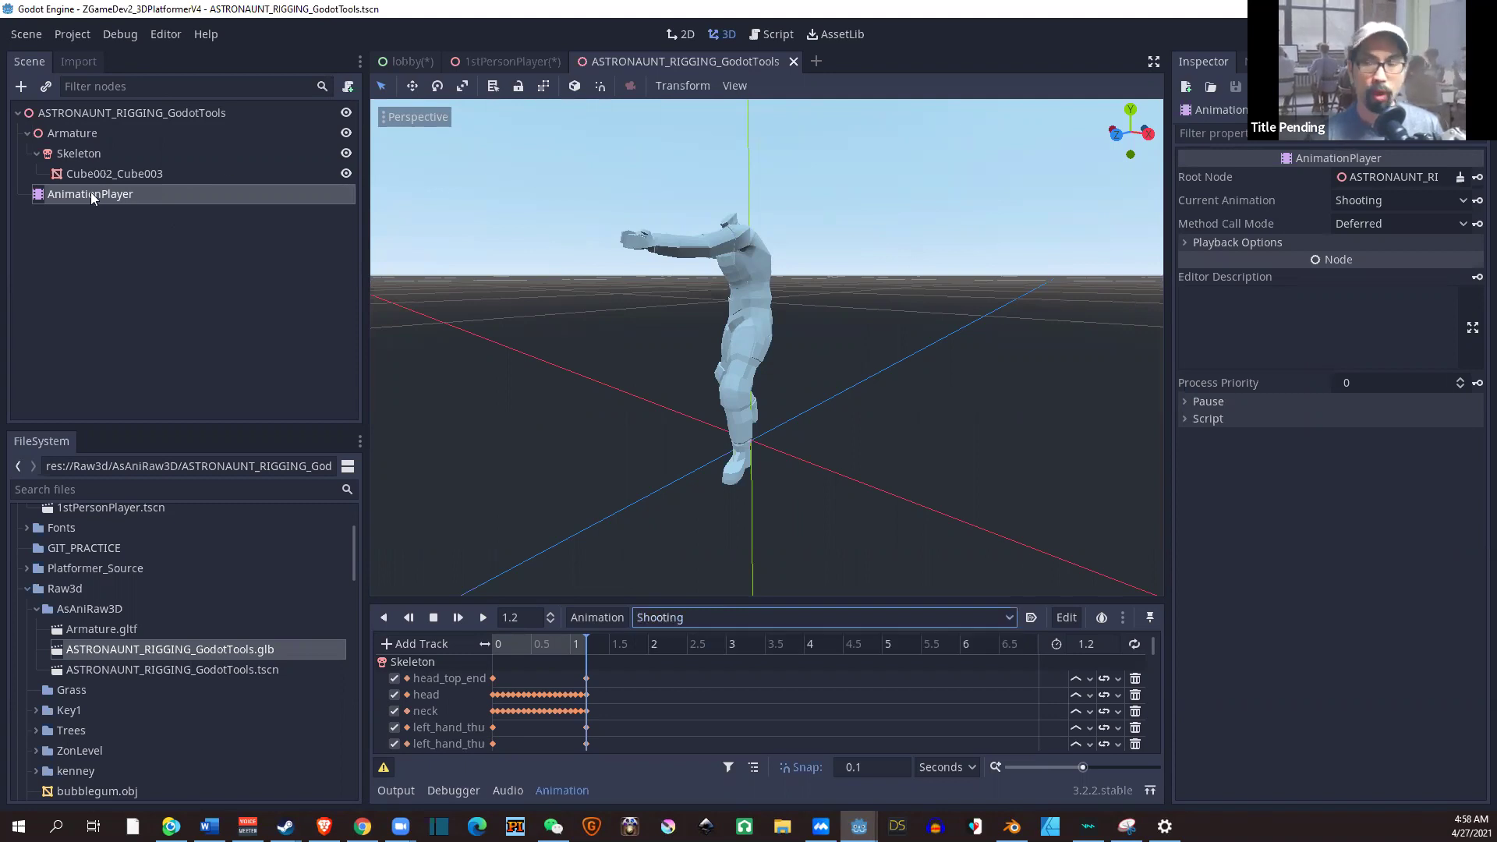
left_click(90, 192)
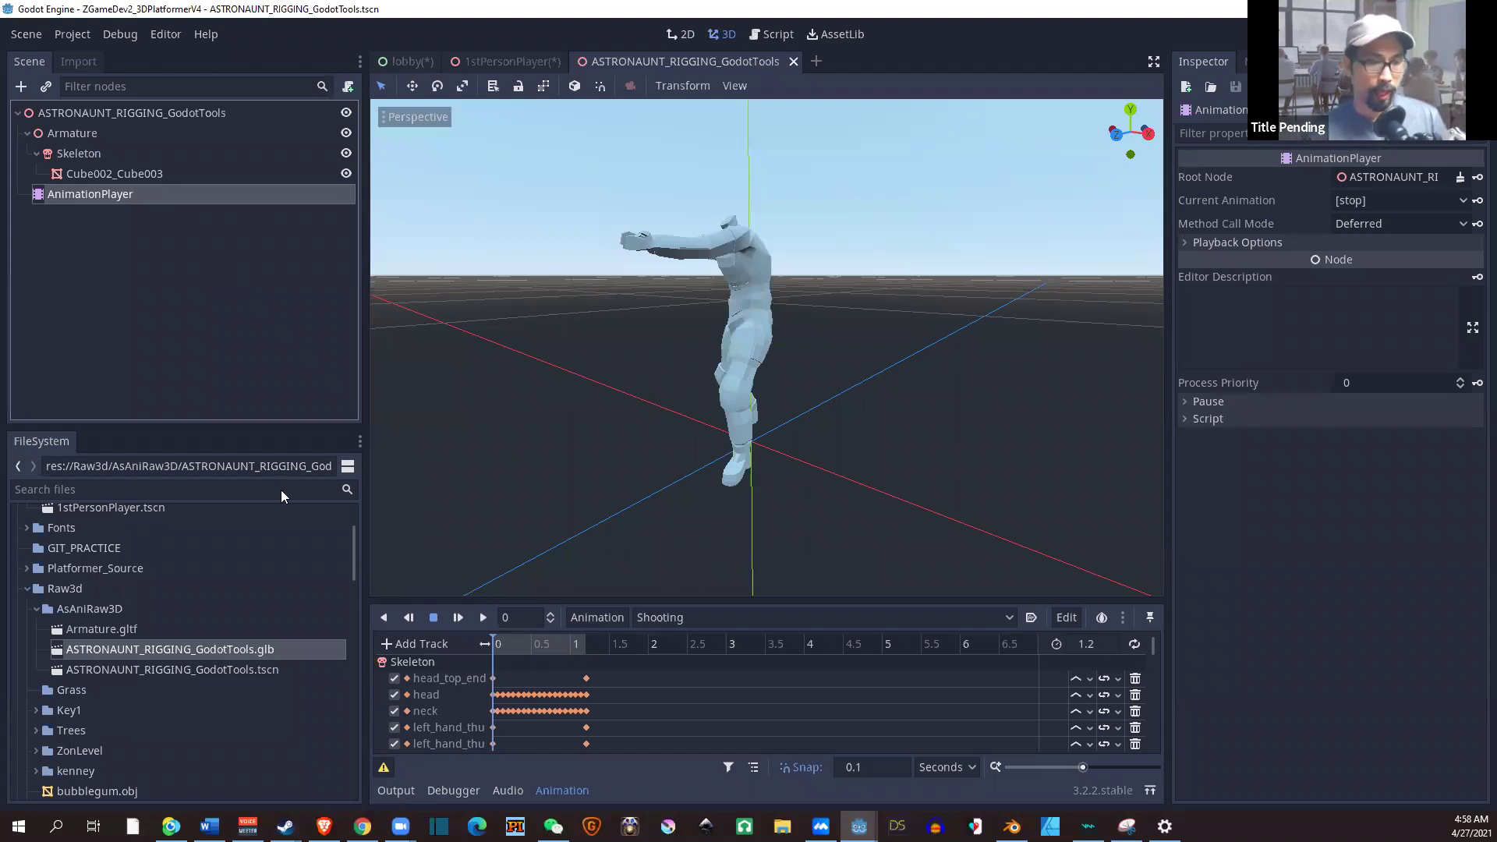
left_click(252, 669)
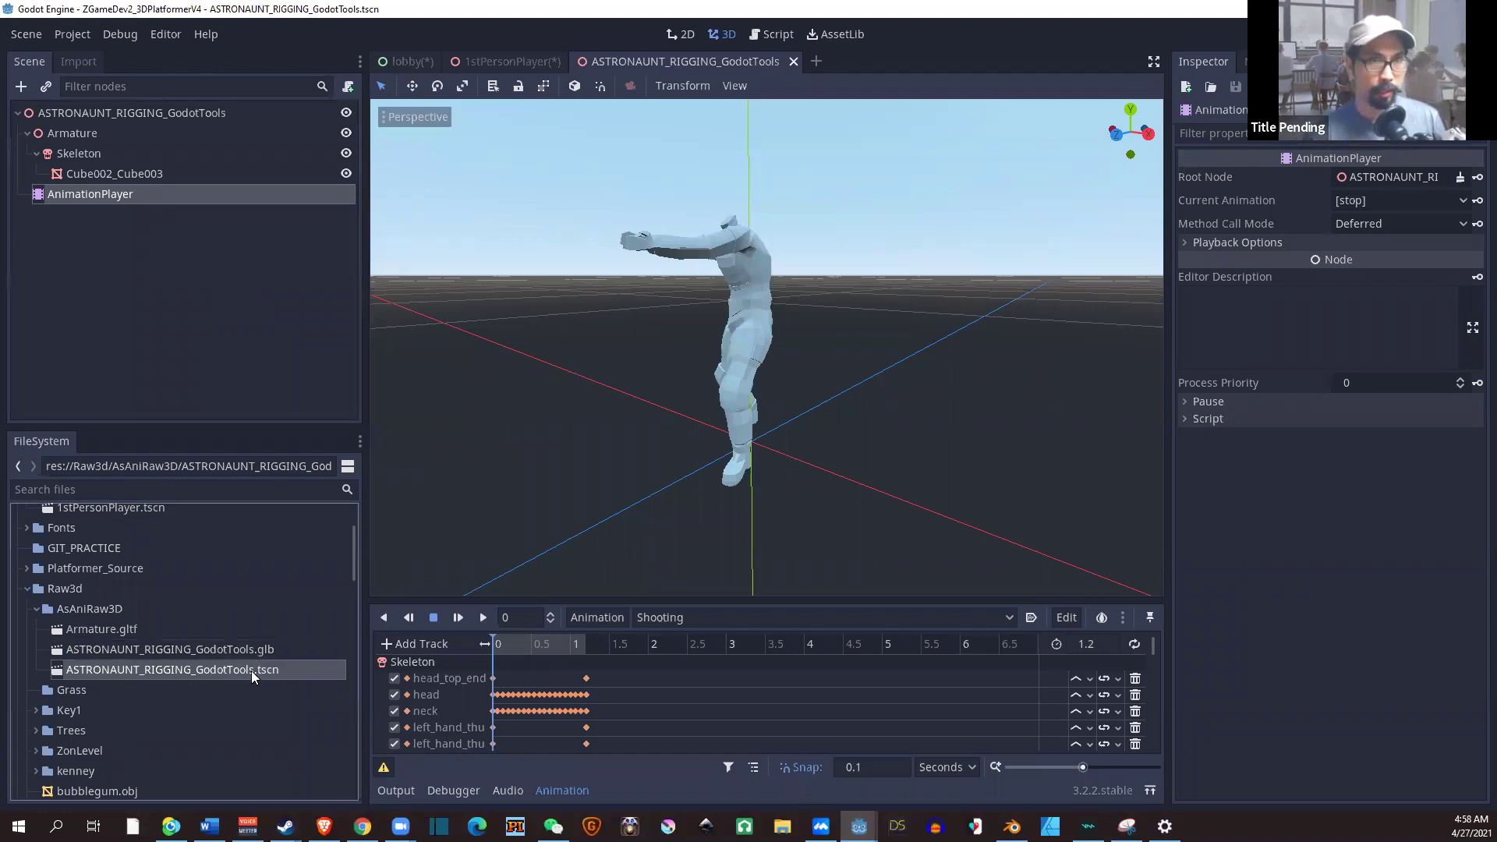
Open Armature.gltf despite the import warning and select its AnimationPlayer node.
left_click(114, 648)
key("Up")
key("Return")
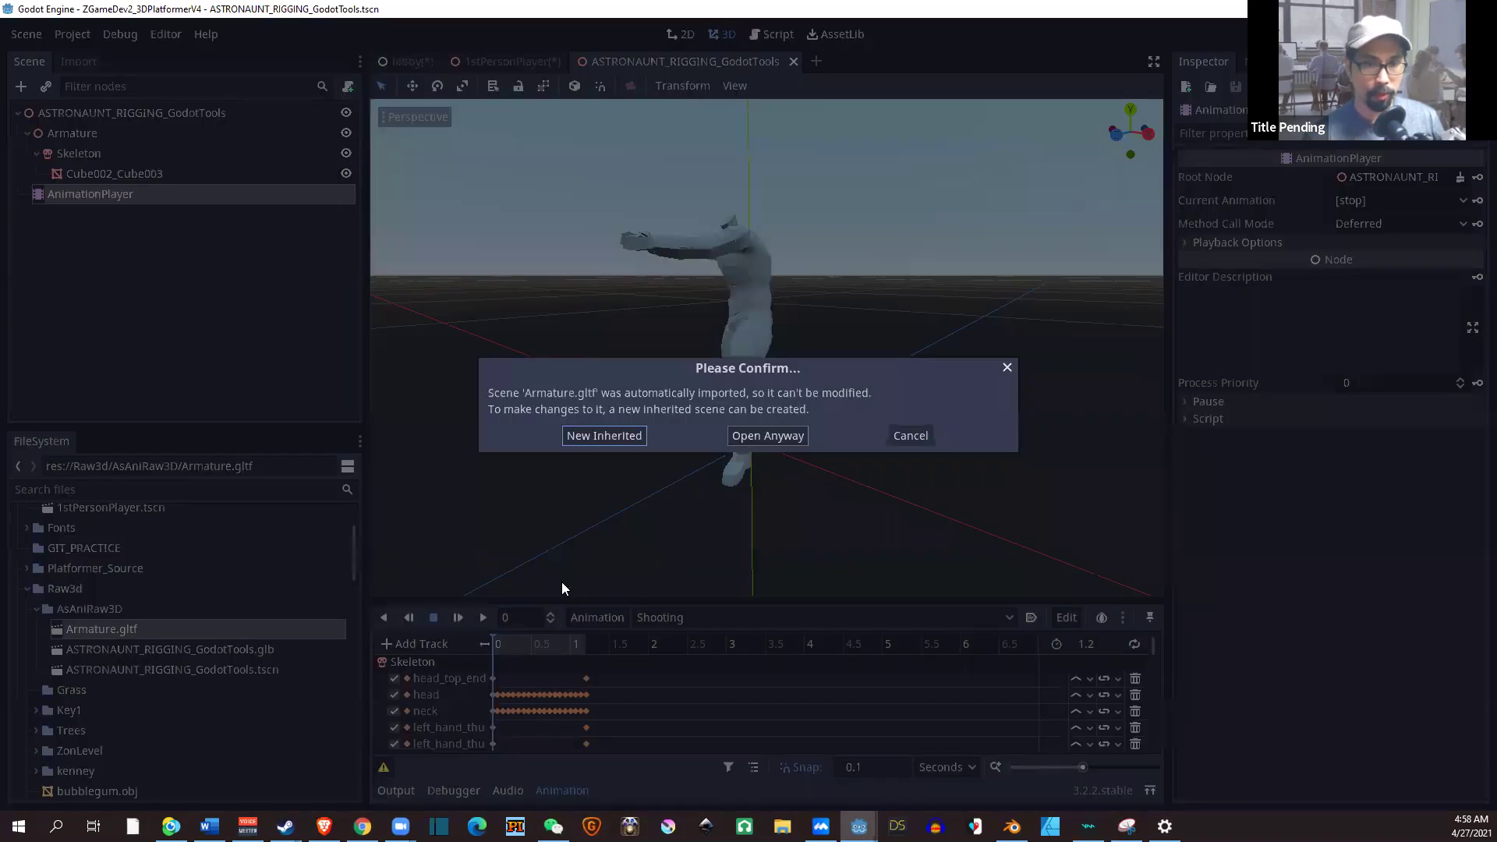
key("Return")
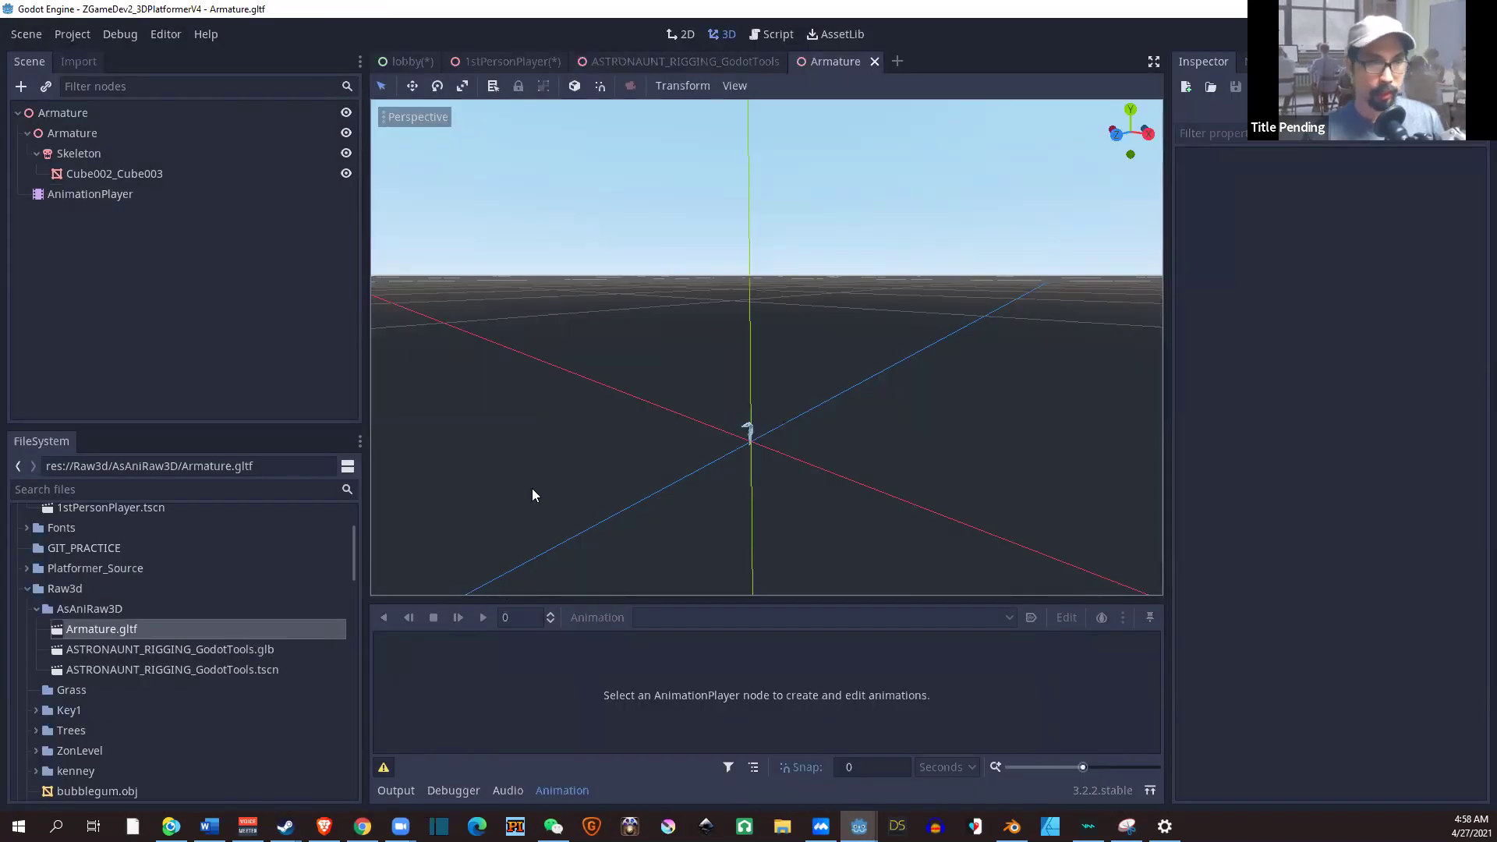
scroll(533, 488, "up", 2)
left_click(132, 192)
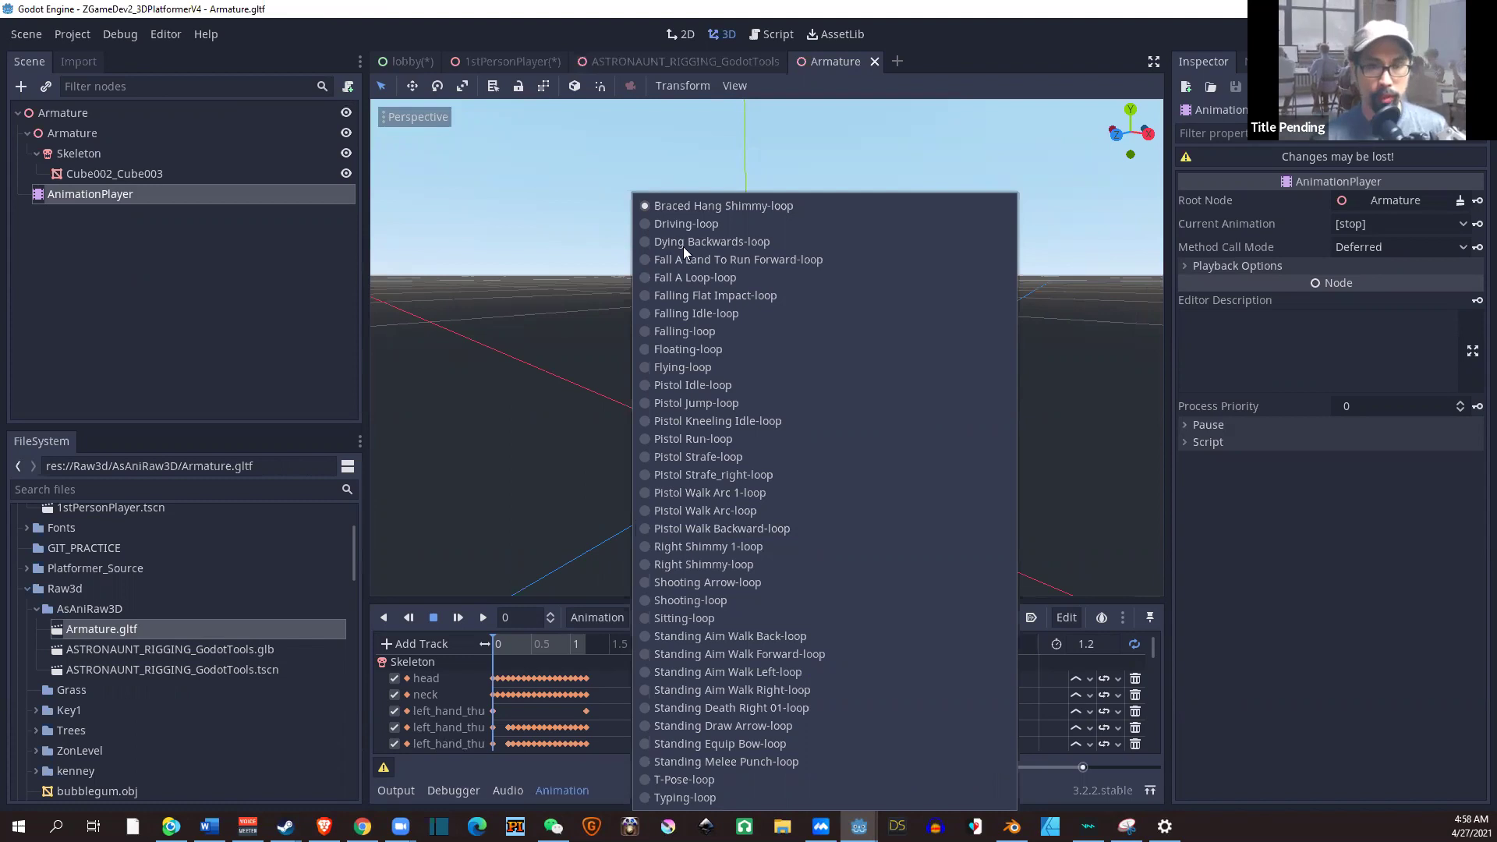
left_click(546, 256)
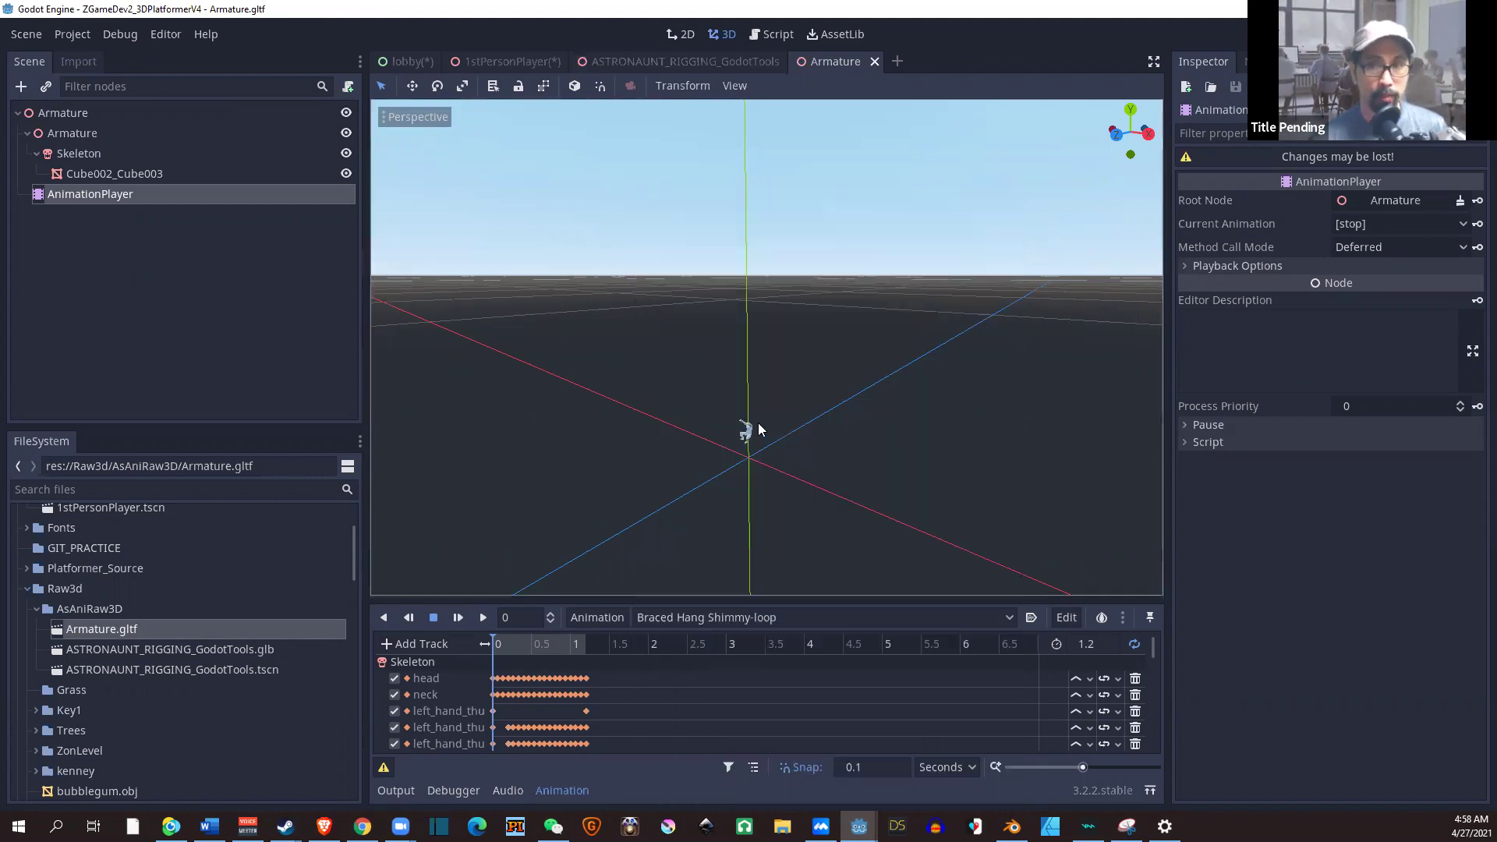
scroll(759, 416, "up", 3)
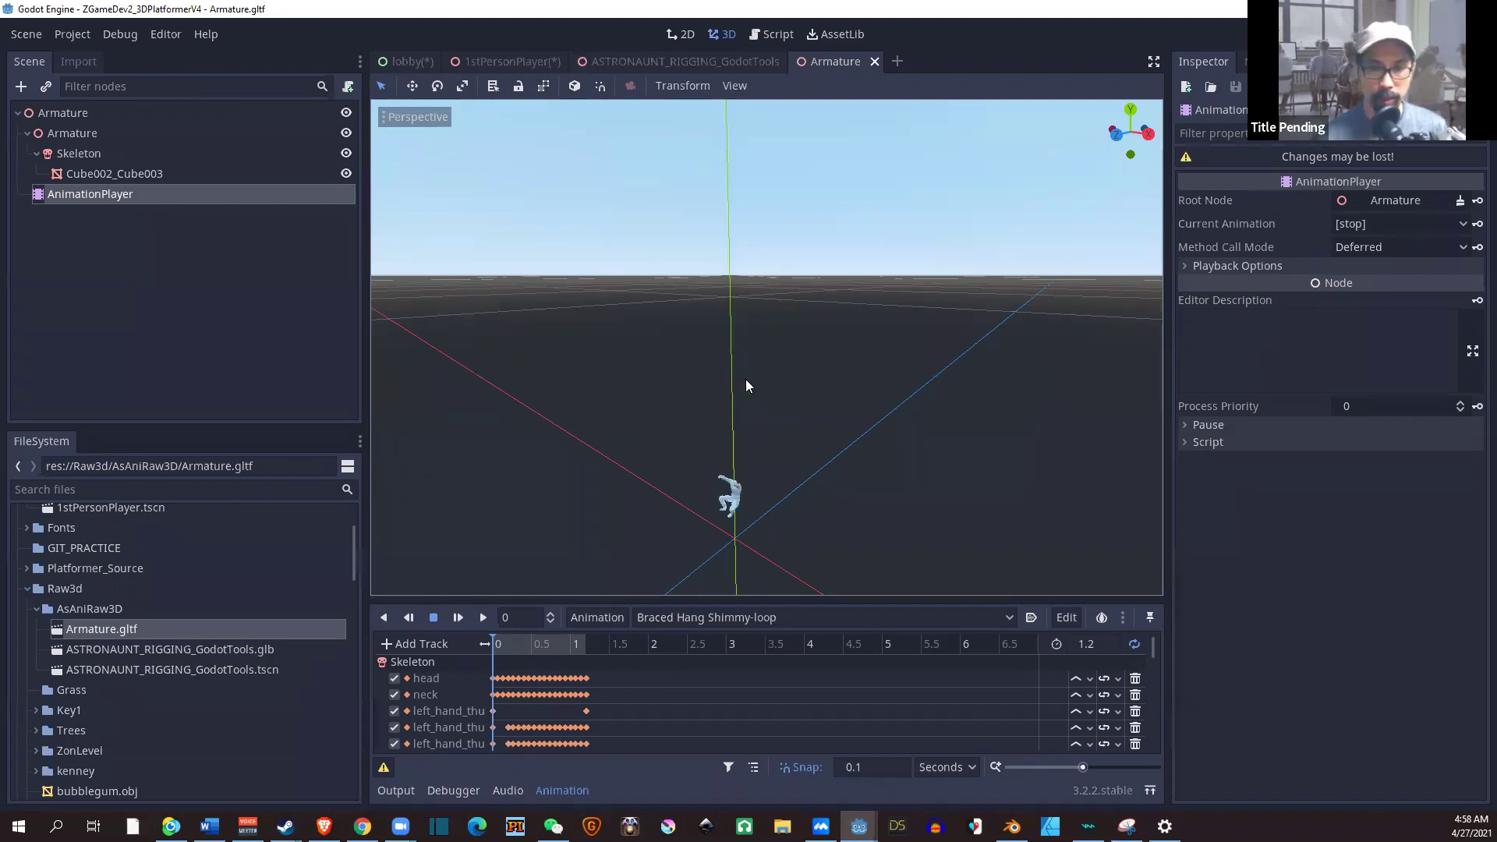
scroll(746, 379, "up", 2)
scroll(740, 478, "up", 1)
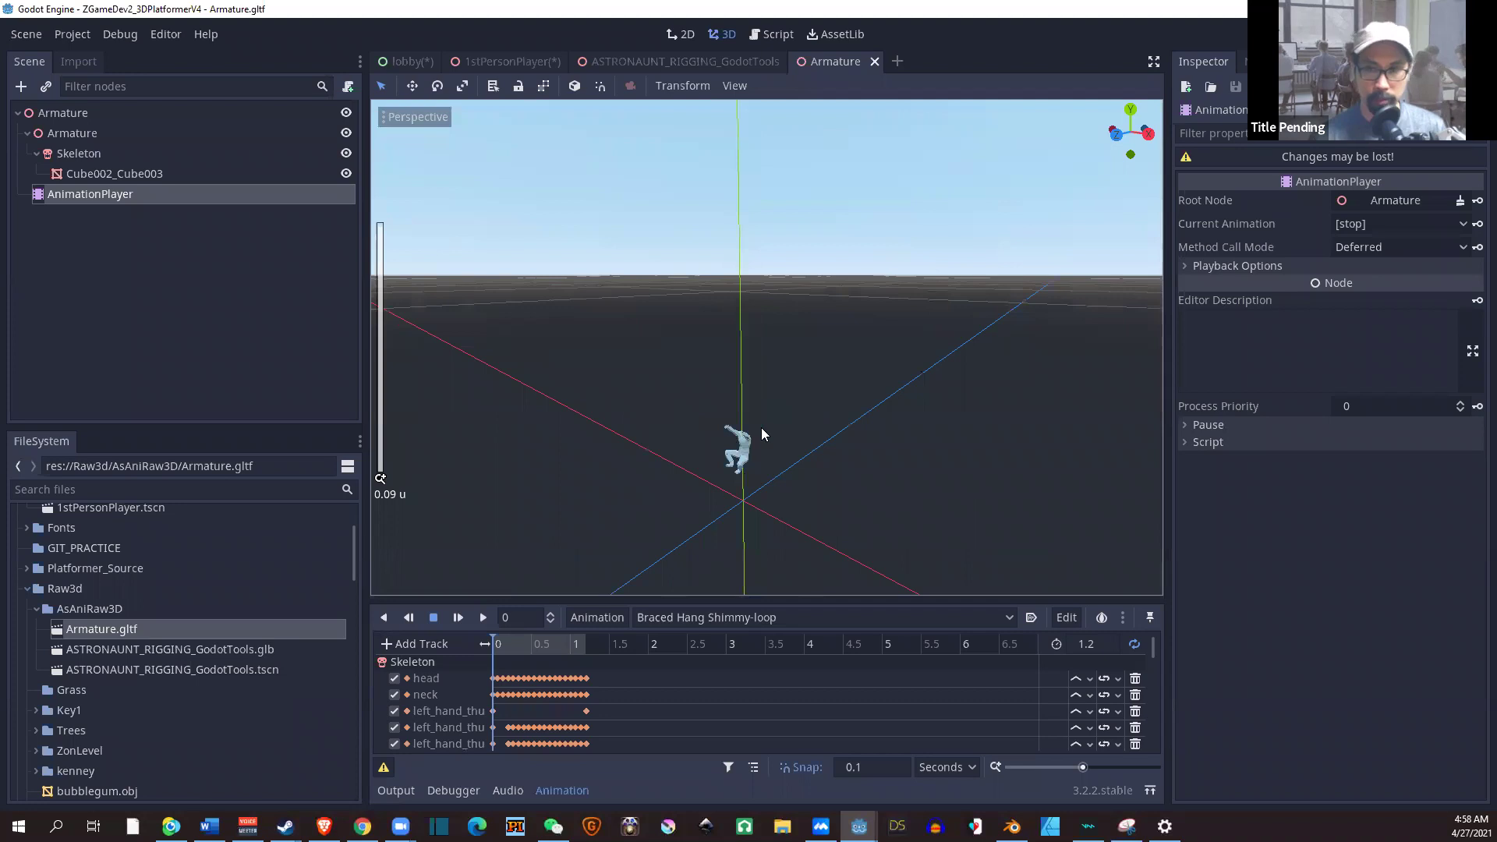
scroll(772, 430, "up", 1)
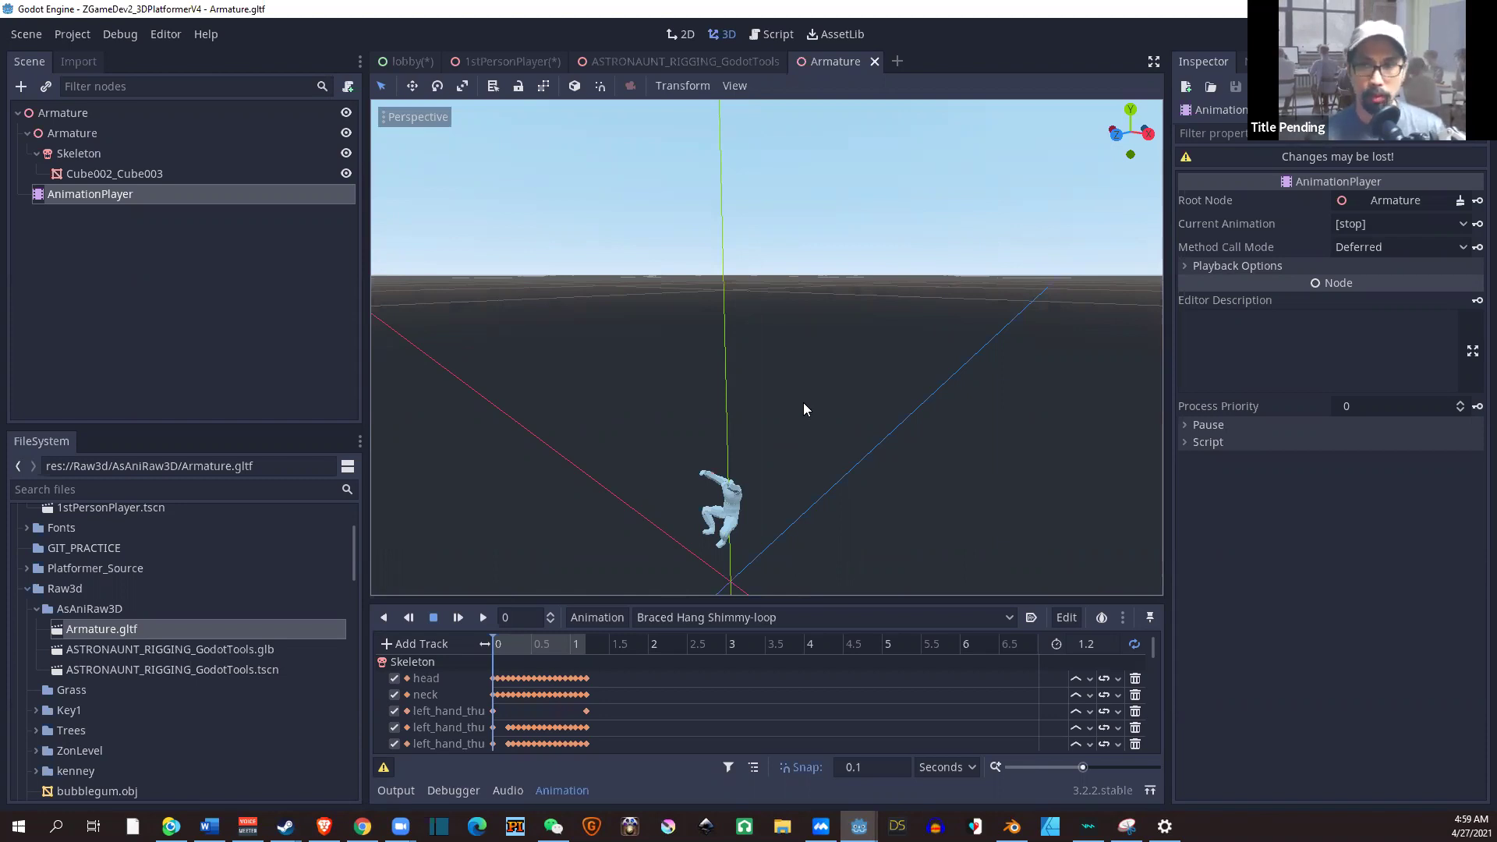
scroll(804, 404, "up", 2)
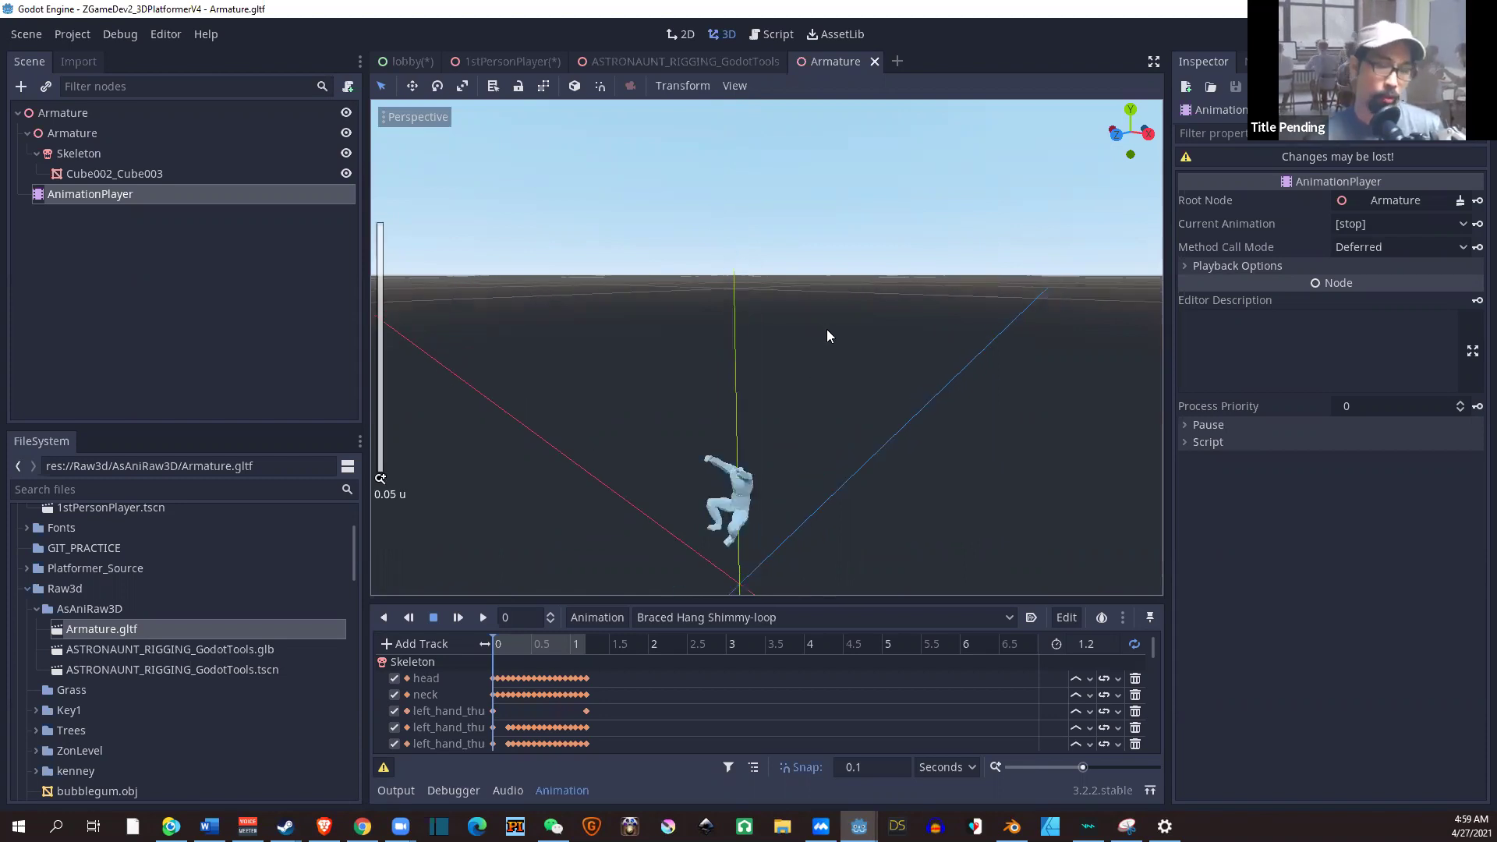
scroll(828, 332, "down", 3)
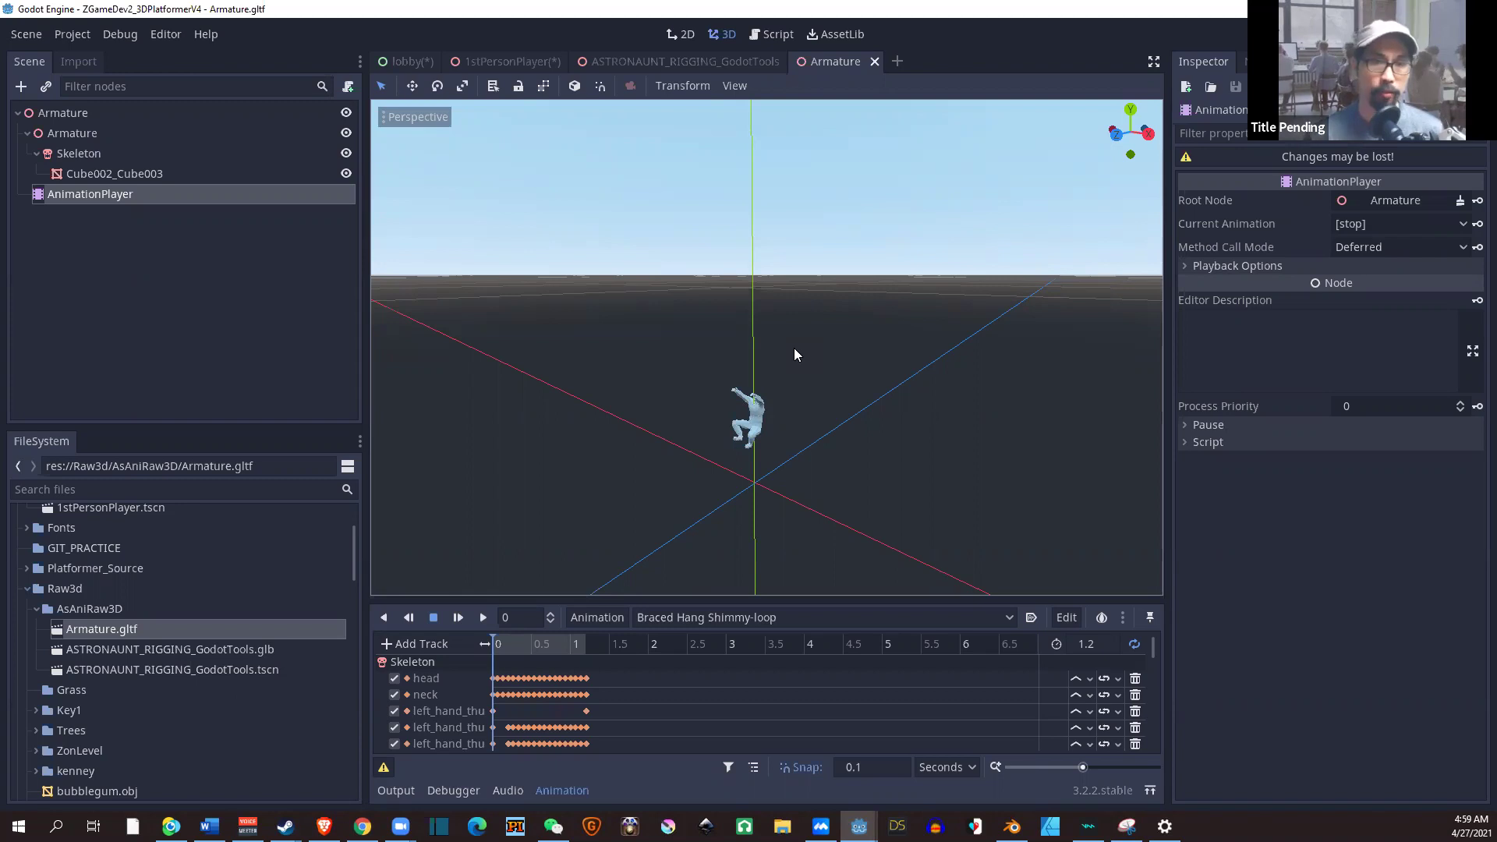
Jump to an early frame, start playback, and switch the animation to Flying-loop.
middle_click_drag(791, 349, 790, 351, "ctrl")
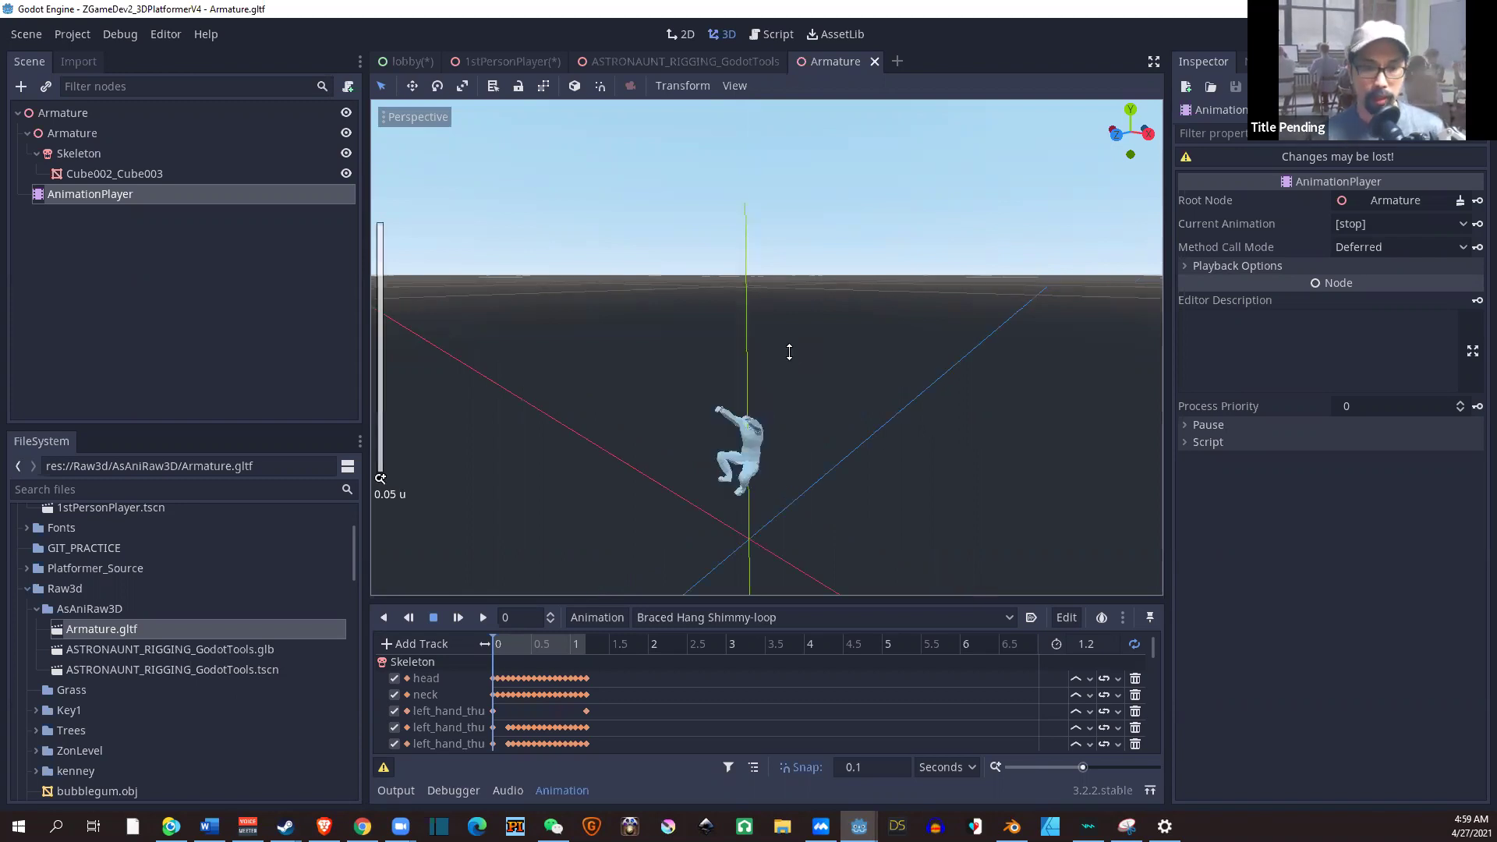
left_click(516, 644)
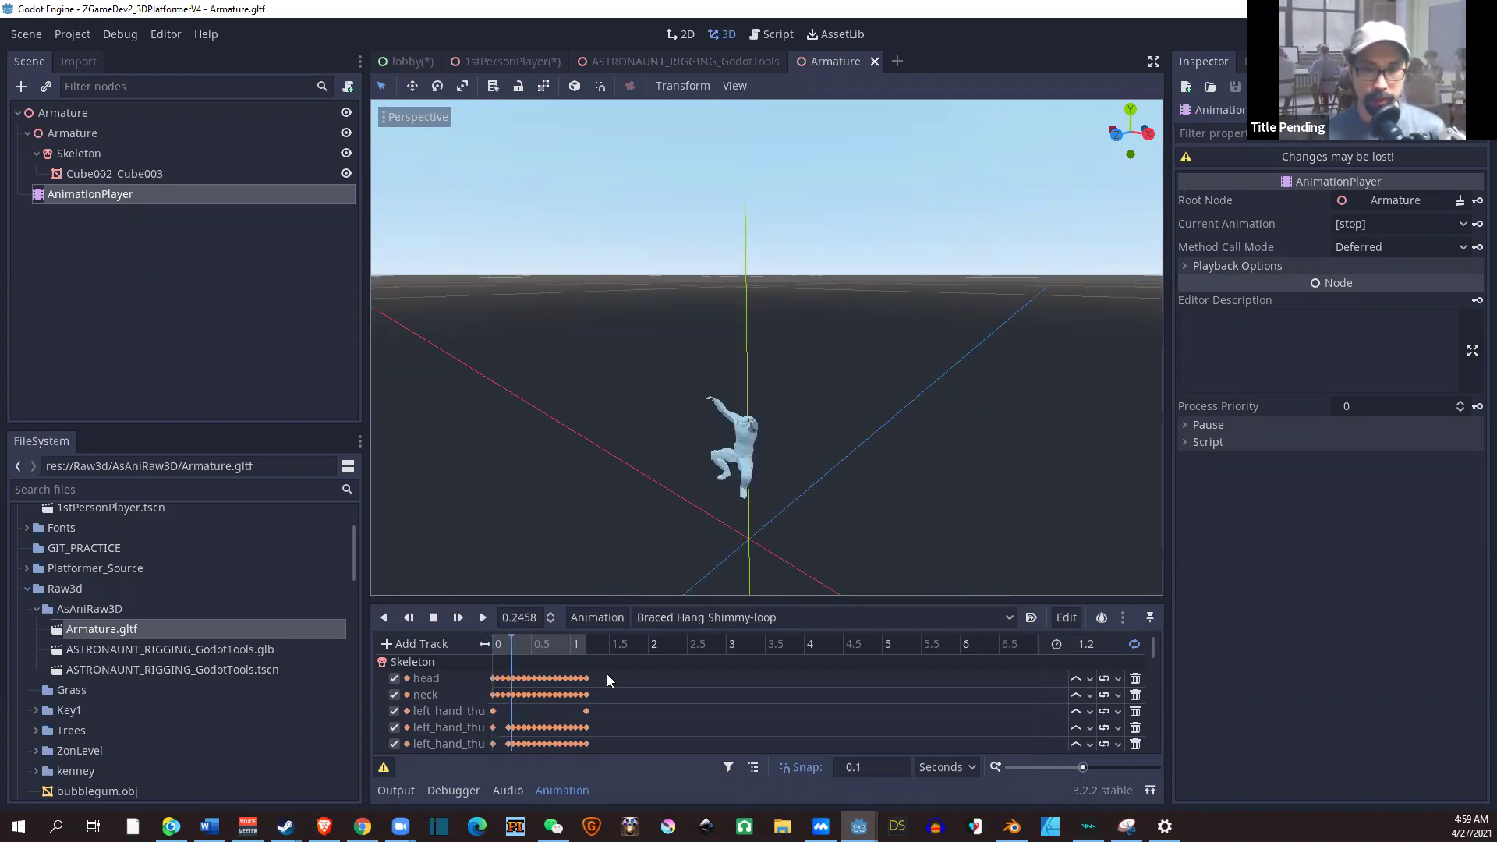
key("d")
left_click(722, 622)
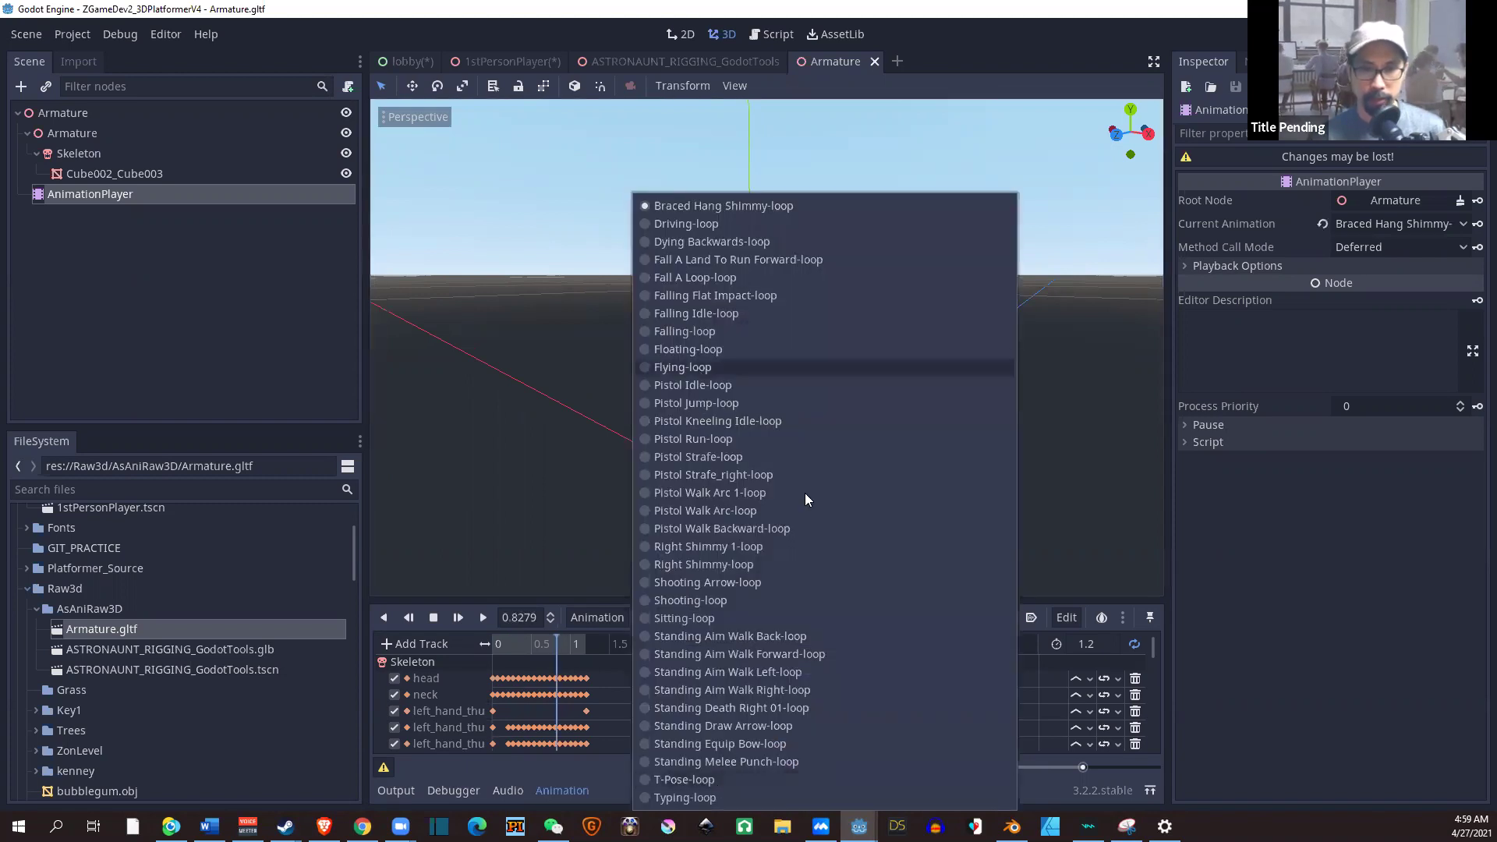
key("Return")
scroll(806, 488, "down", 3)
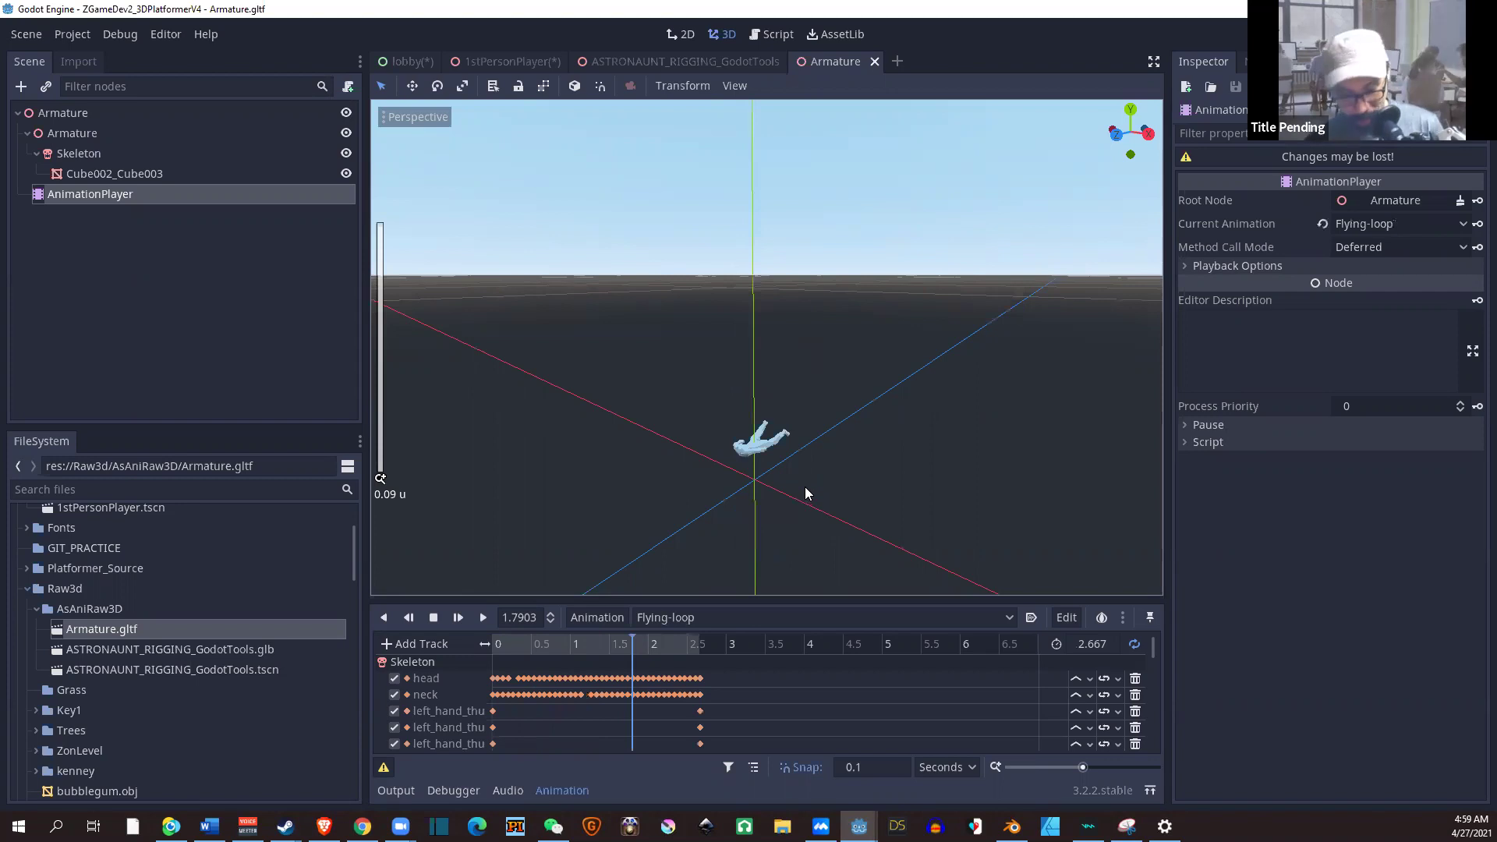